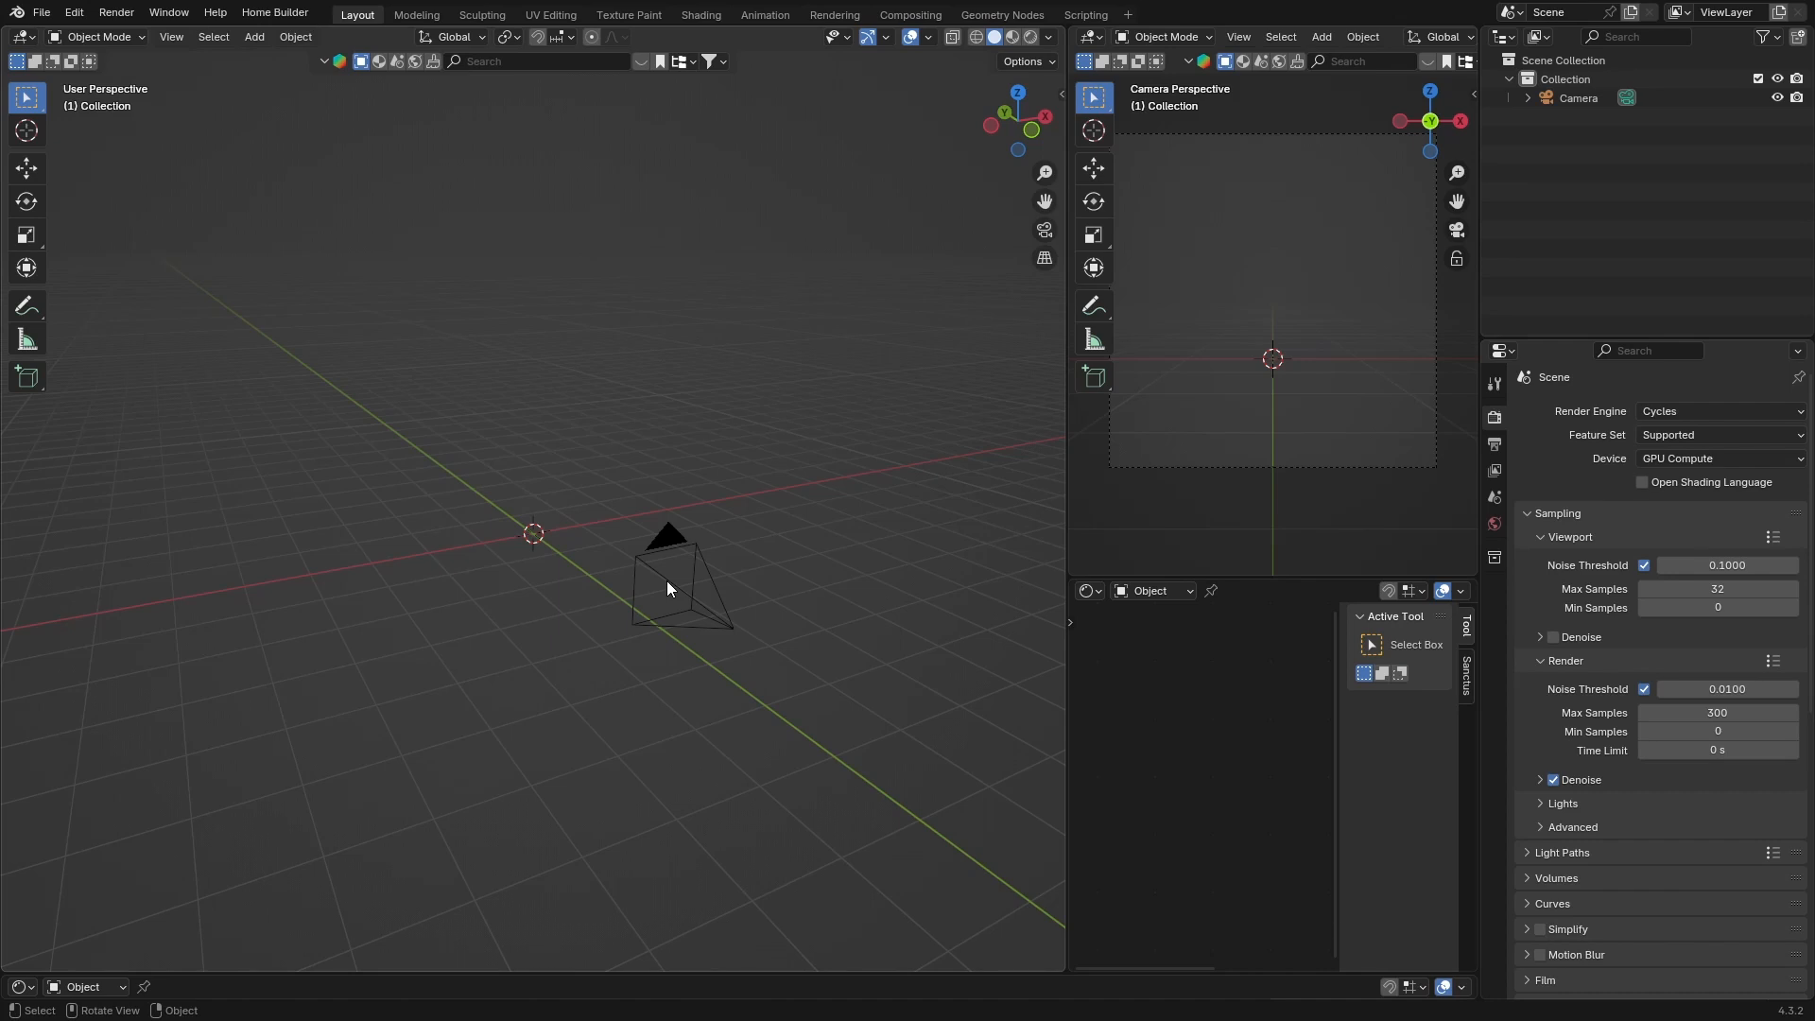
# Select the camera and move it along the Y axis in top view
pyautogui.click(666, 586)
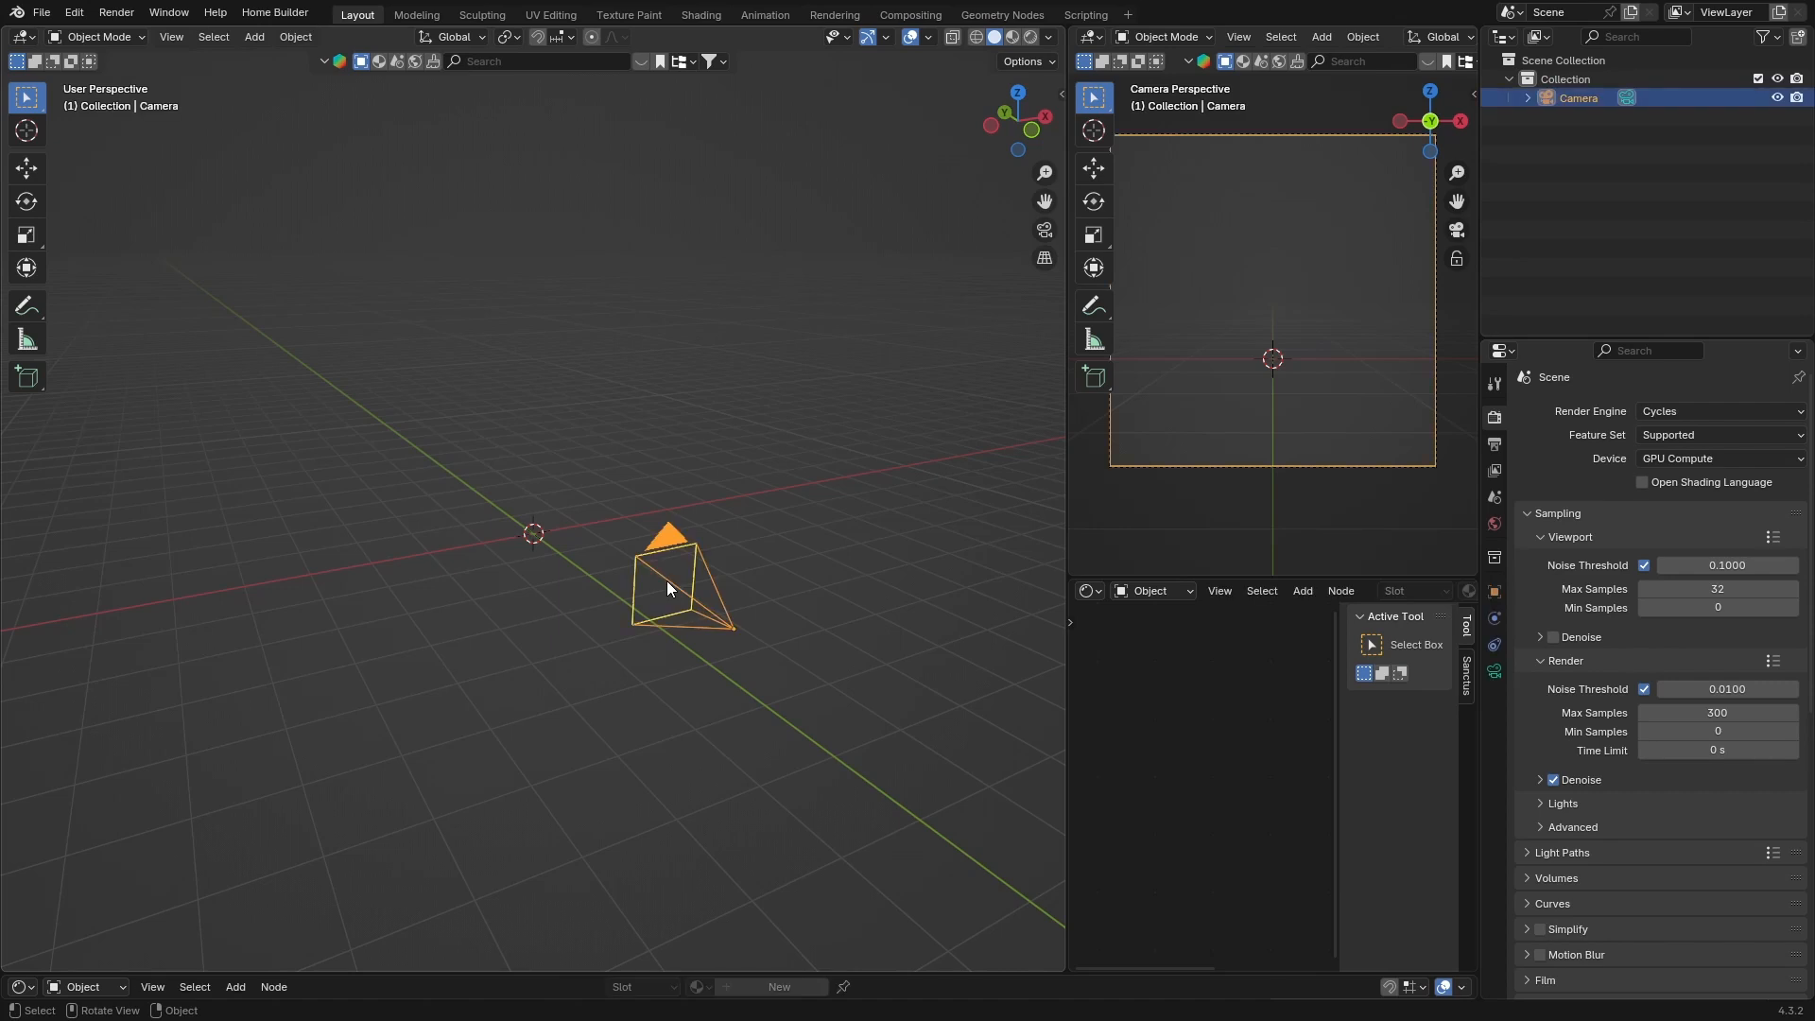
pyautogui.click(1016, 98)
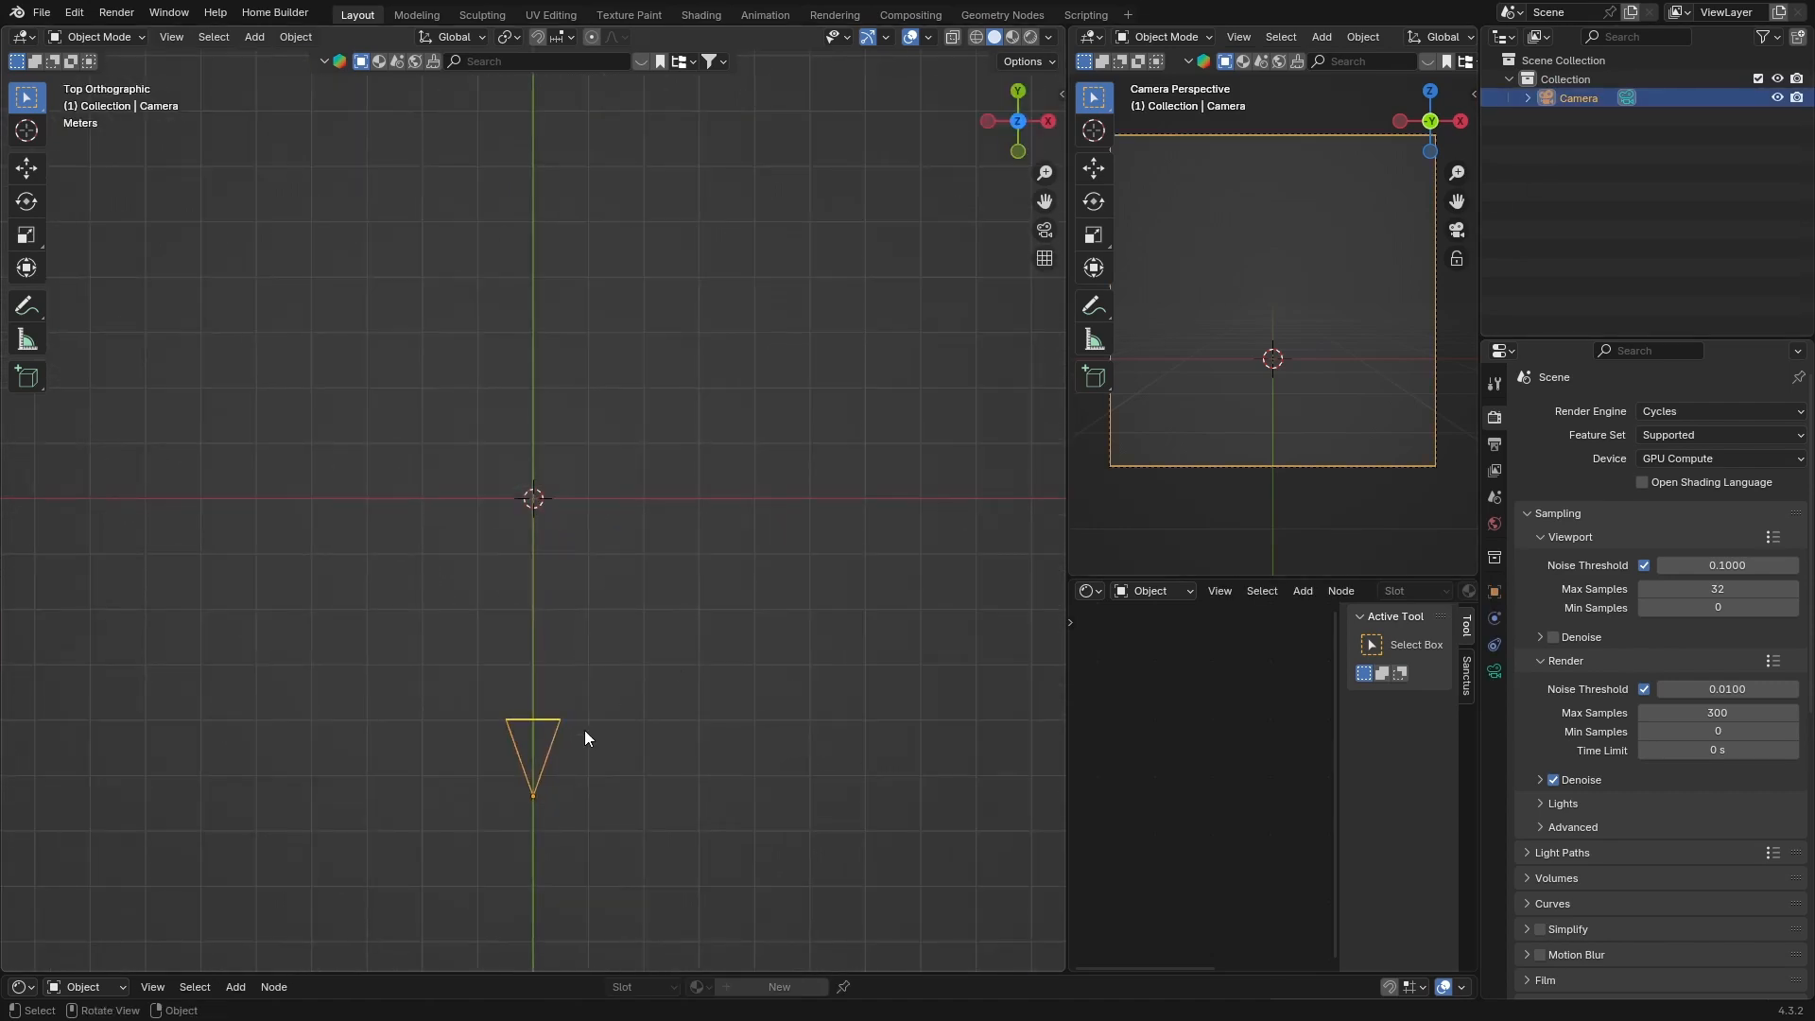
pyautogui.press('g')
pyautogui.press('y')
pyautogui.click(571, 55)
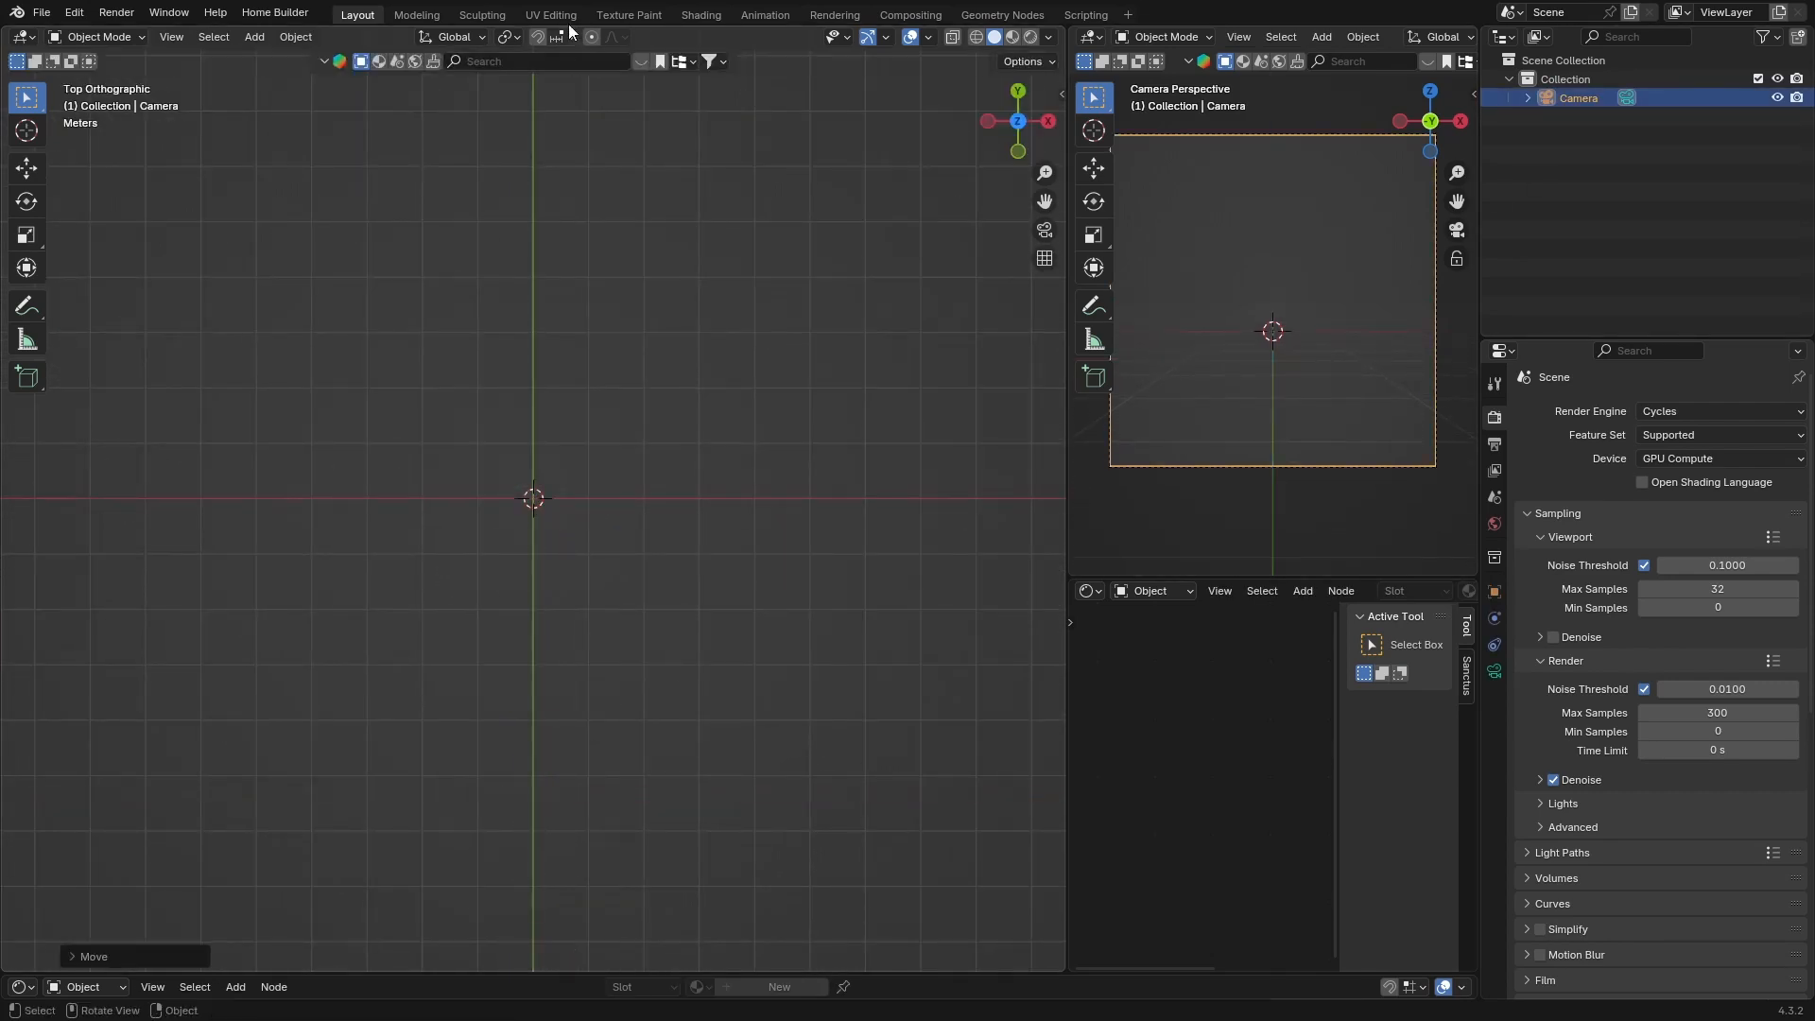
# Add a cube mesh at the scene origin
pyautogui.moveTo(325, 416); pyautogui.dragTo(439, 258, button='middle')
pyautogui.scroll(3, 440, 258)
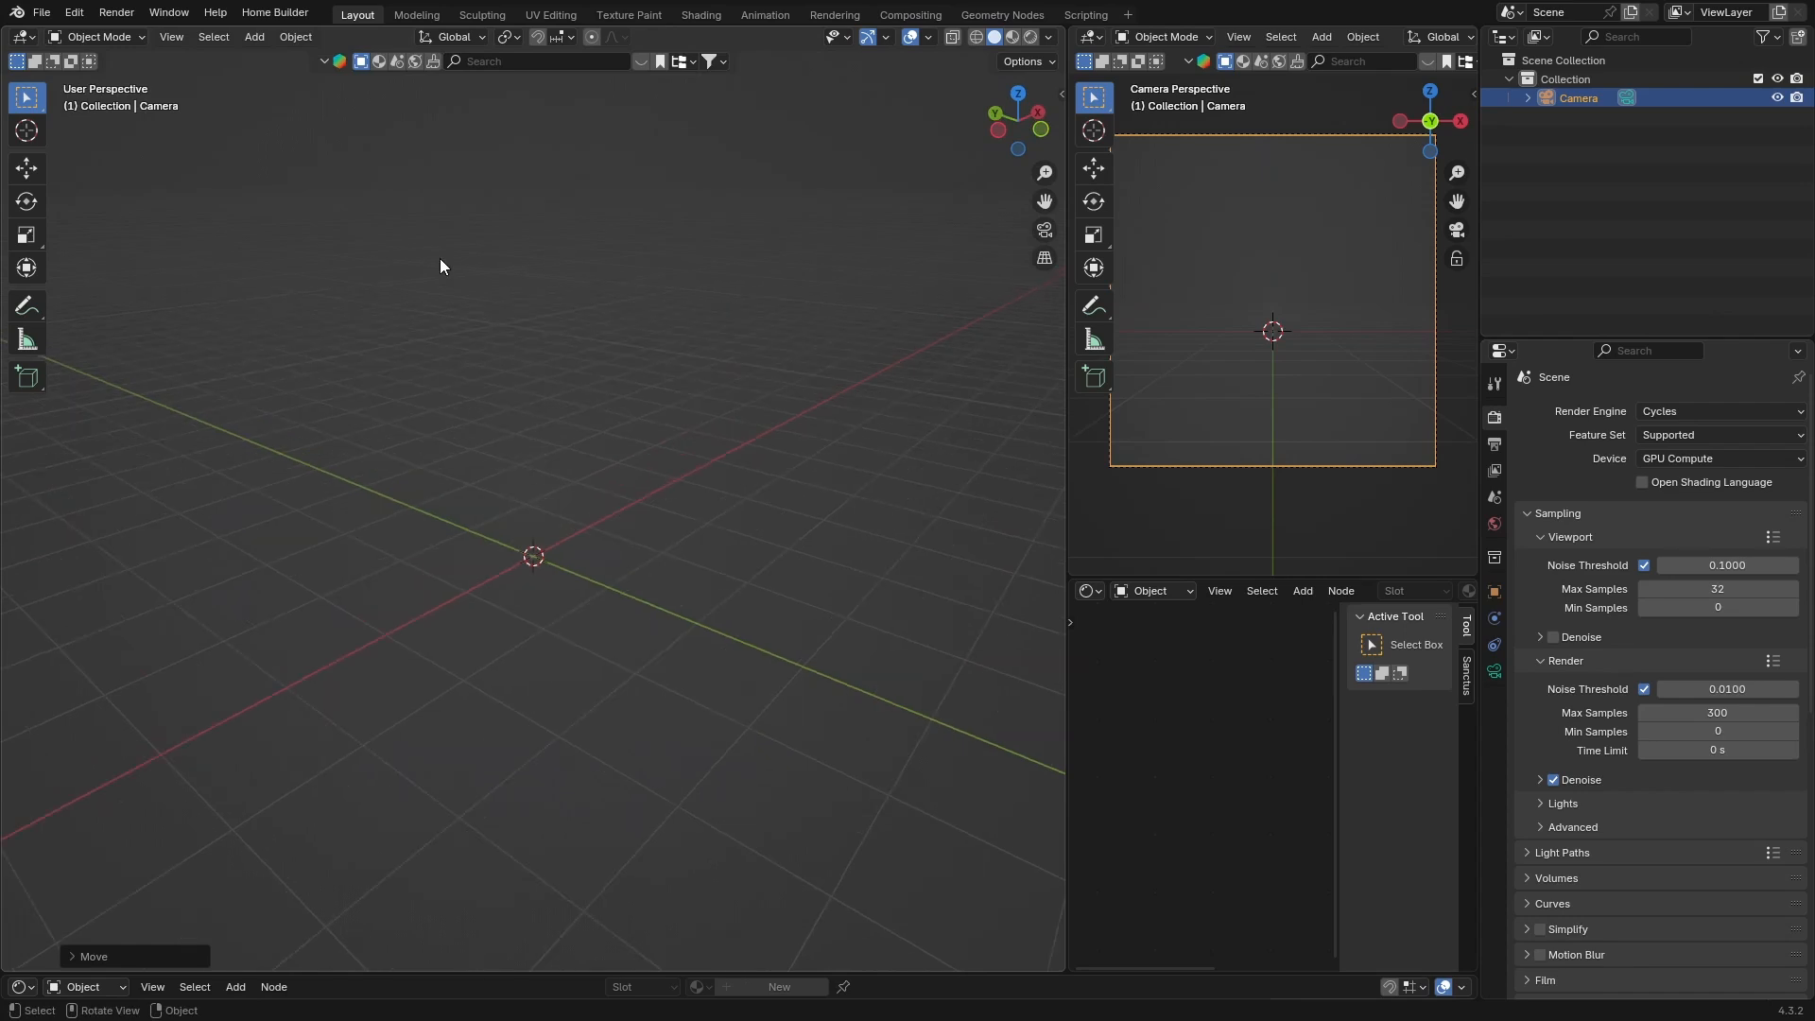
pyautogui.scroll(-3, 439, 348)
pyautogui.hotkey('shift', 'a')
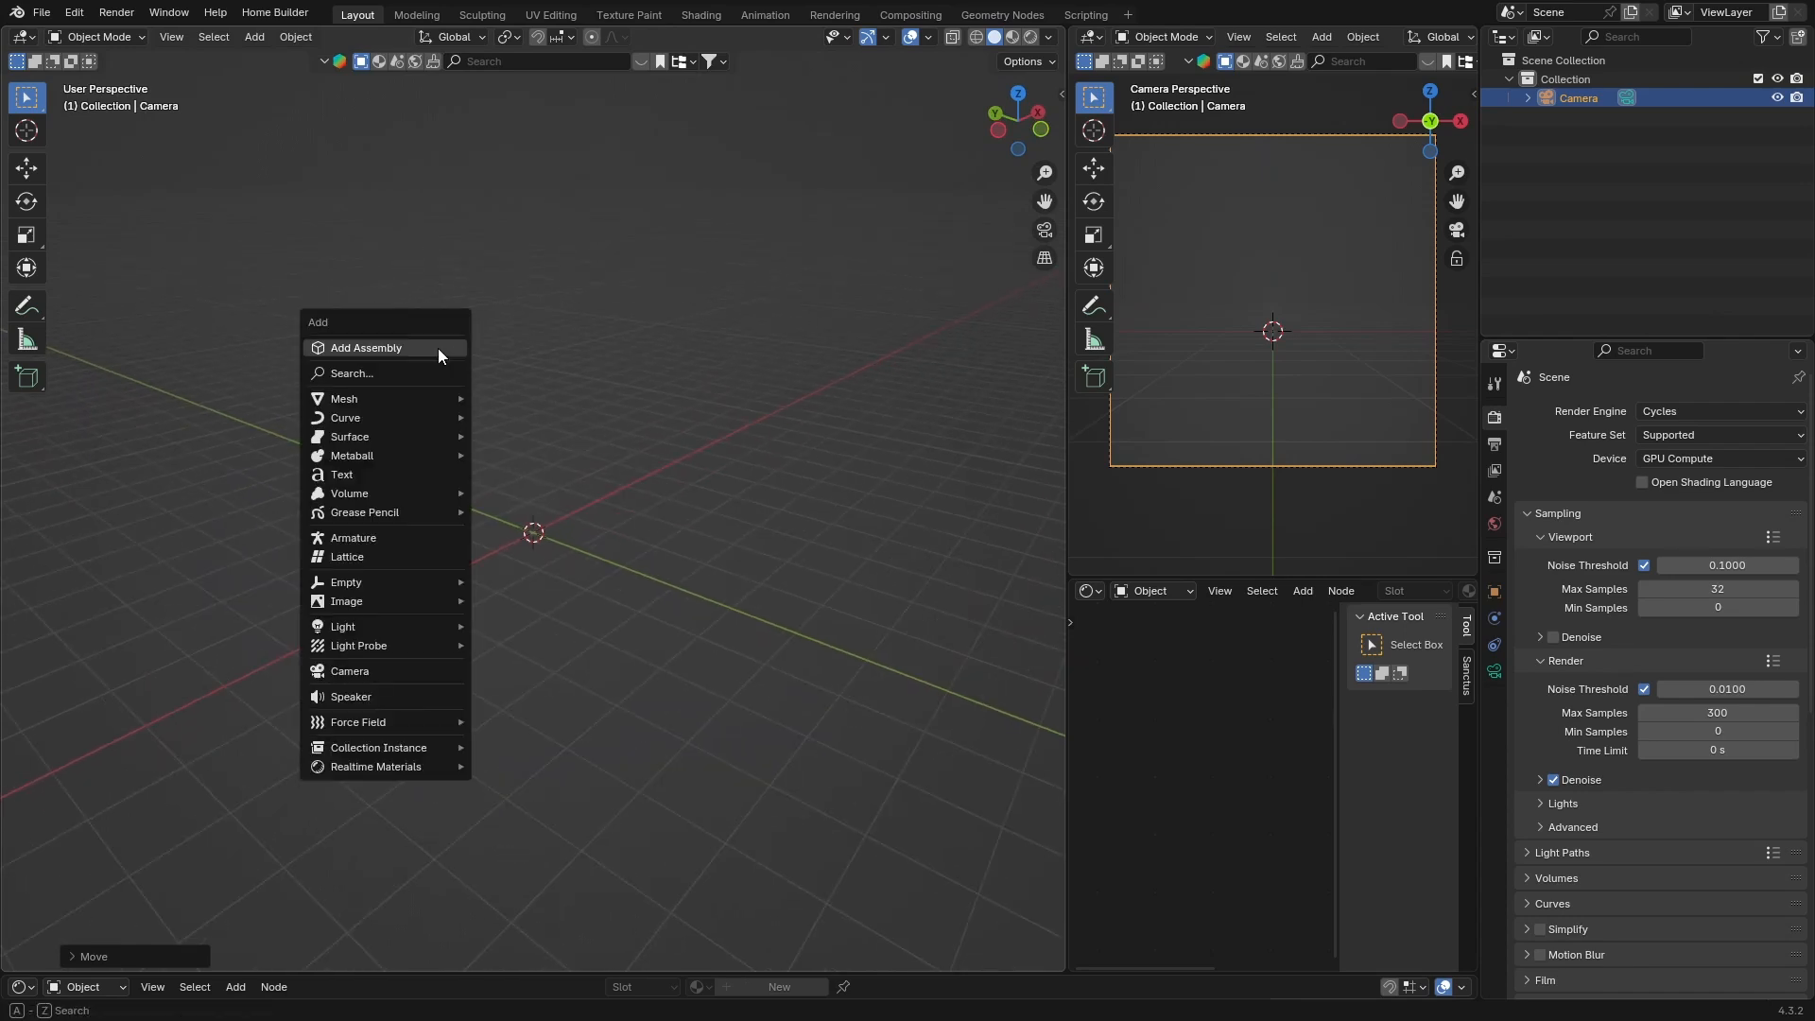
pyautogui.moveTo(394, 398)
pyautogui.click(512, 418)
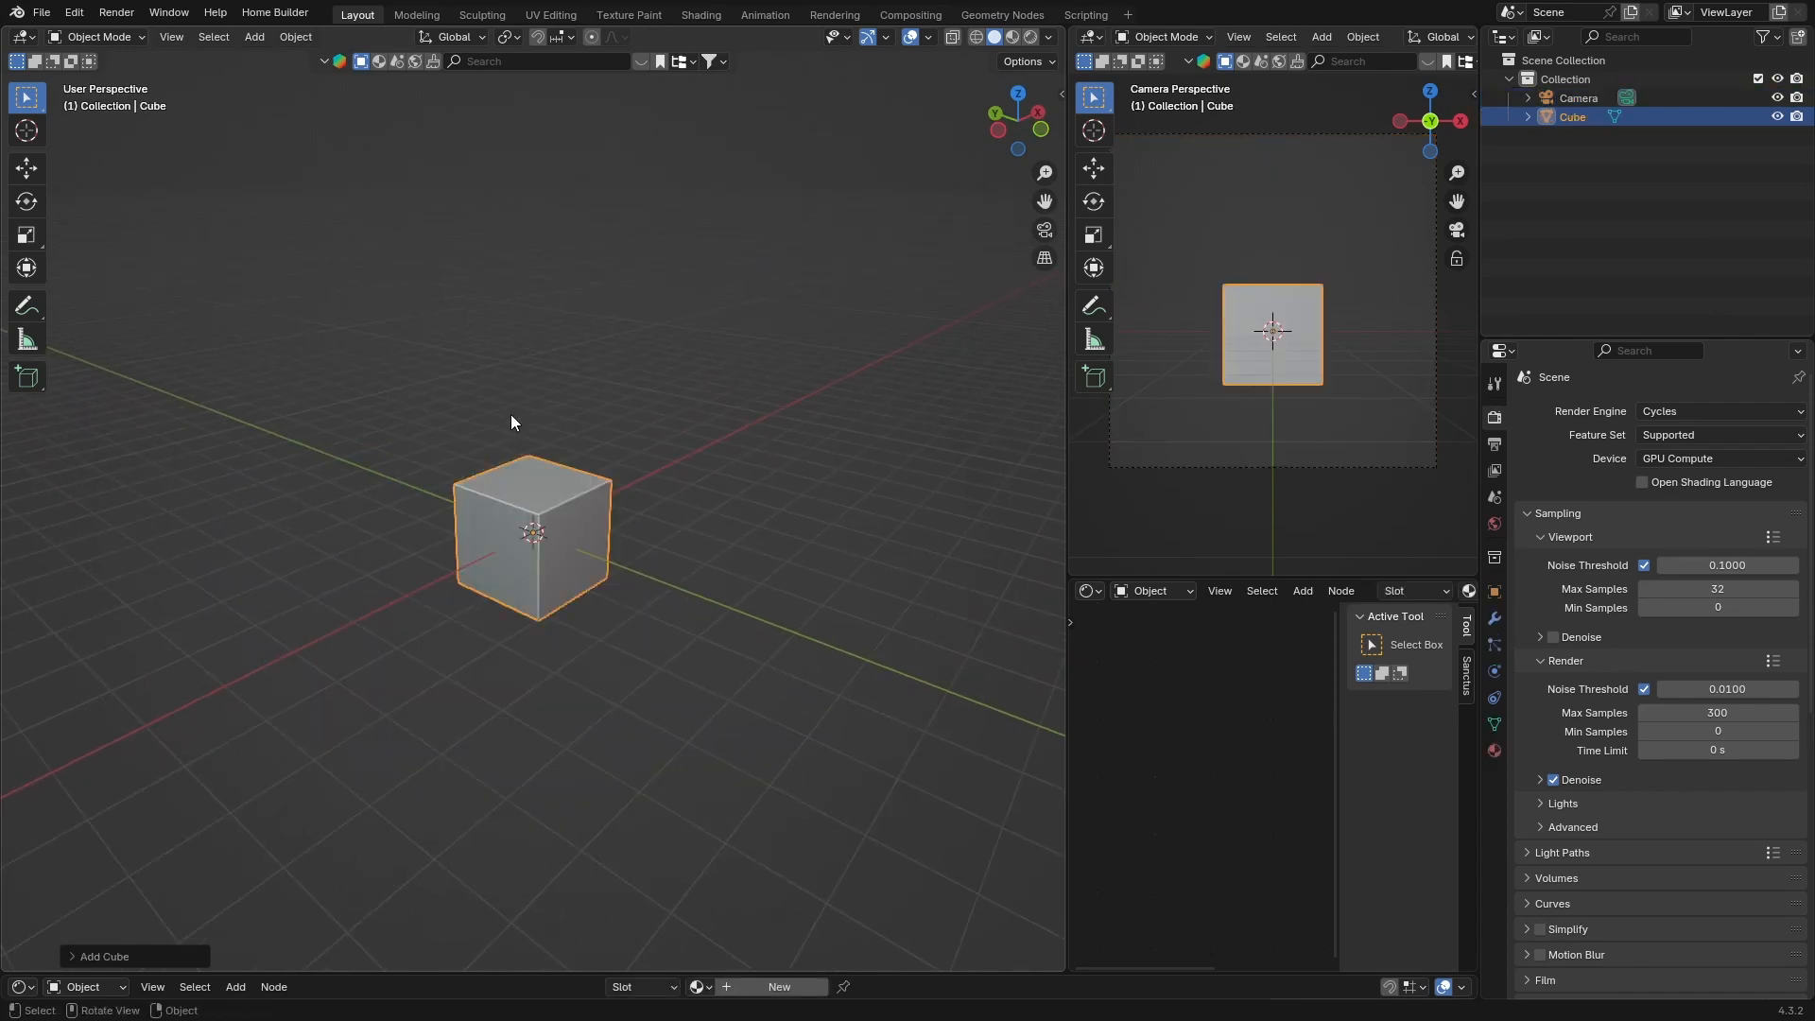
# Scale the cube into a flat slab, about 1.79 along X and 0.24 along Z
pyautogui.click(26, 235)
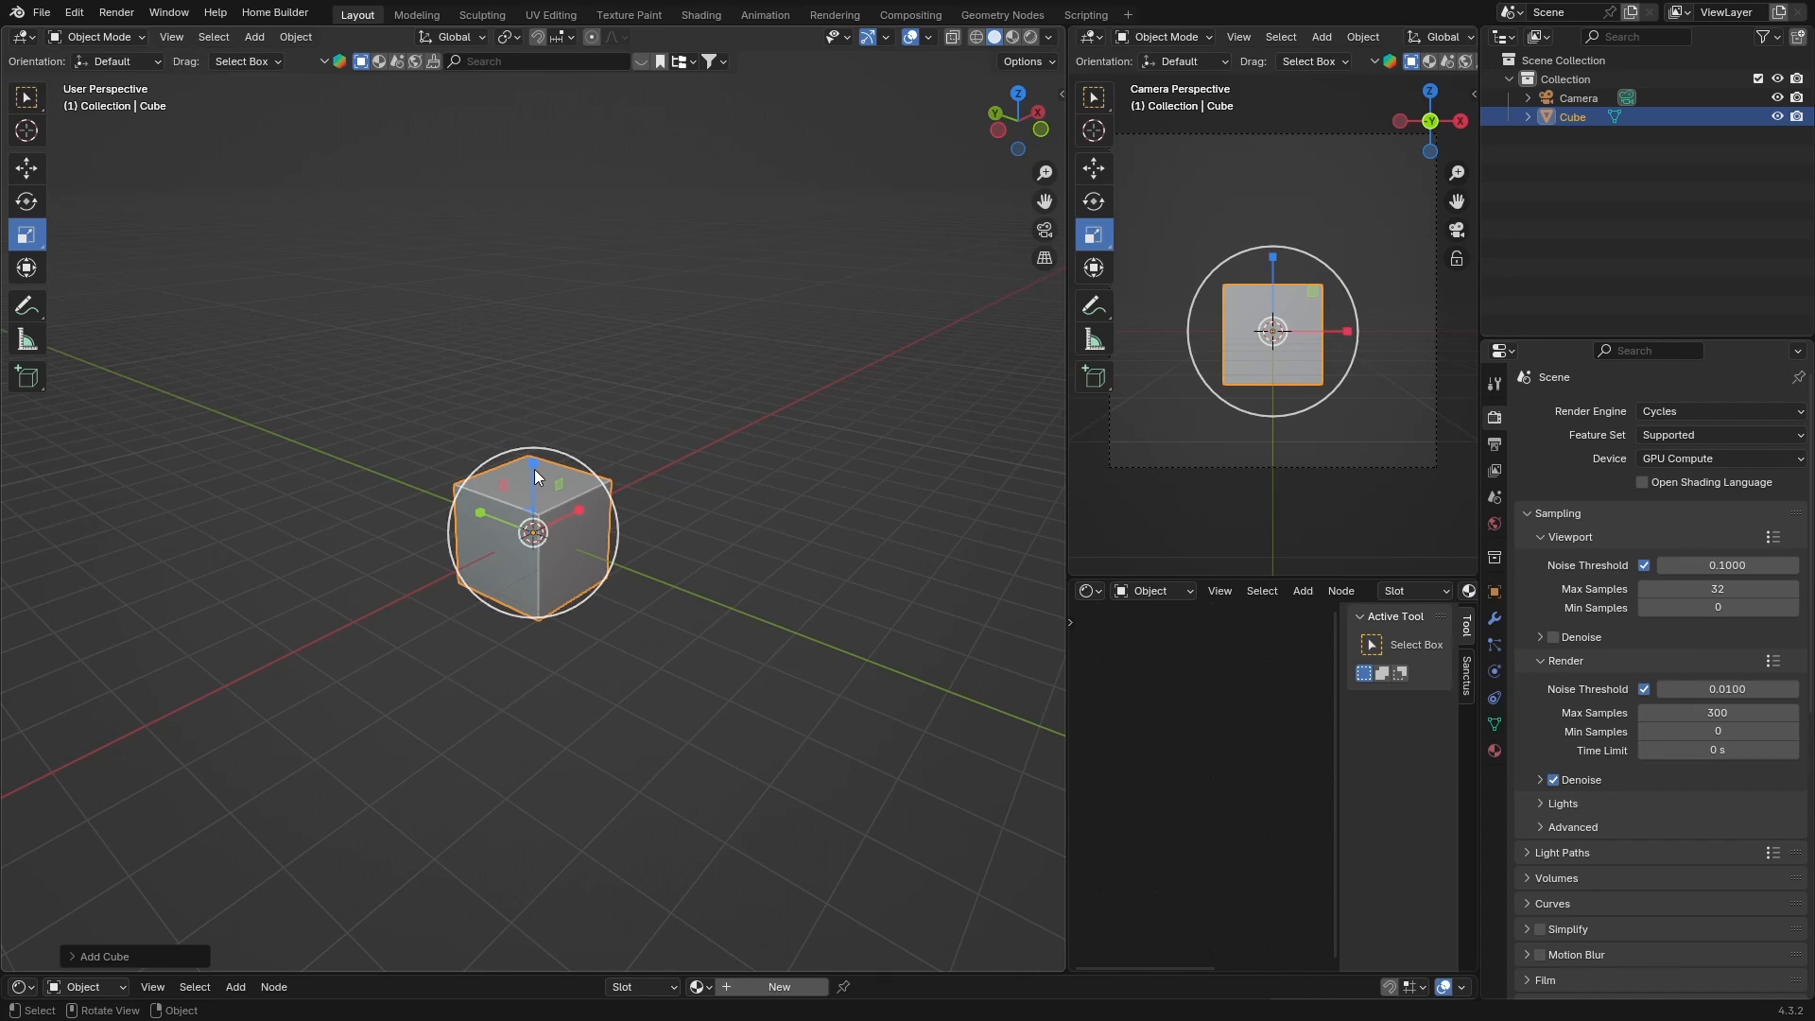
pyautogui.moveTo(535, 467); pyautogui.dragTo(534, 501)
pyautogui.moveTo(603, 661); pyautogui.dragTo(610, 572, button='middle')
pyautogui.moveTo(607, 565); pyautogui.dragTo(668, 565)
pyautogui.moveTo(532, 490)
pyautogui.mouseDown()
pyautogui.moveTo(531, 513)
pyautogui.moveTo(533, 487)
pyautogui.mouseUp()
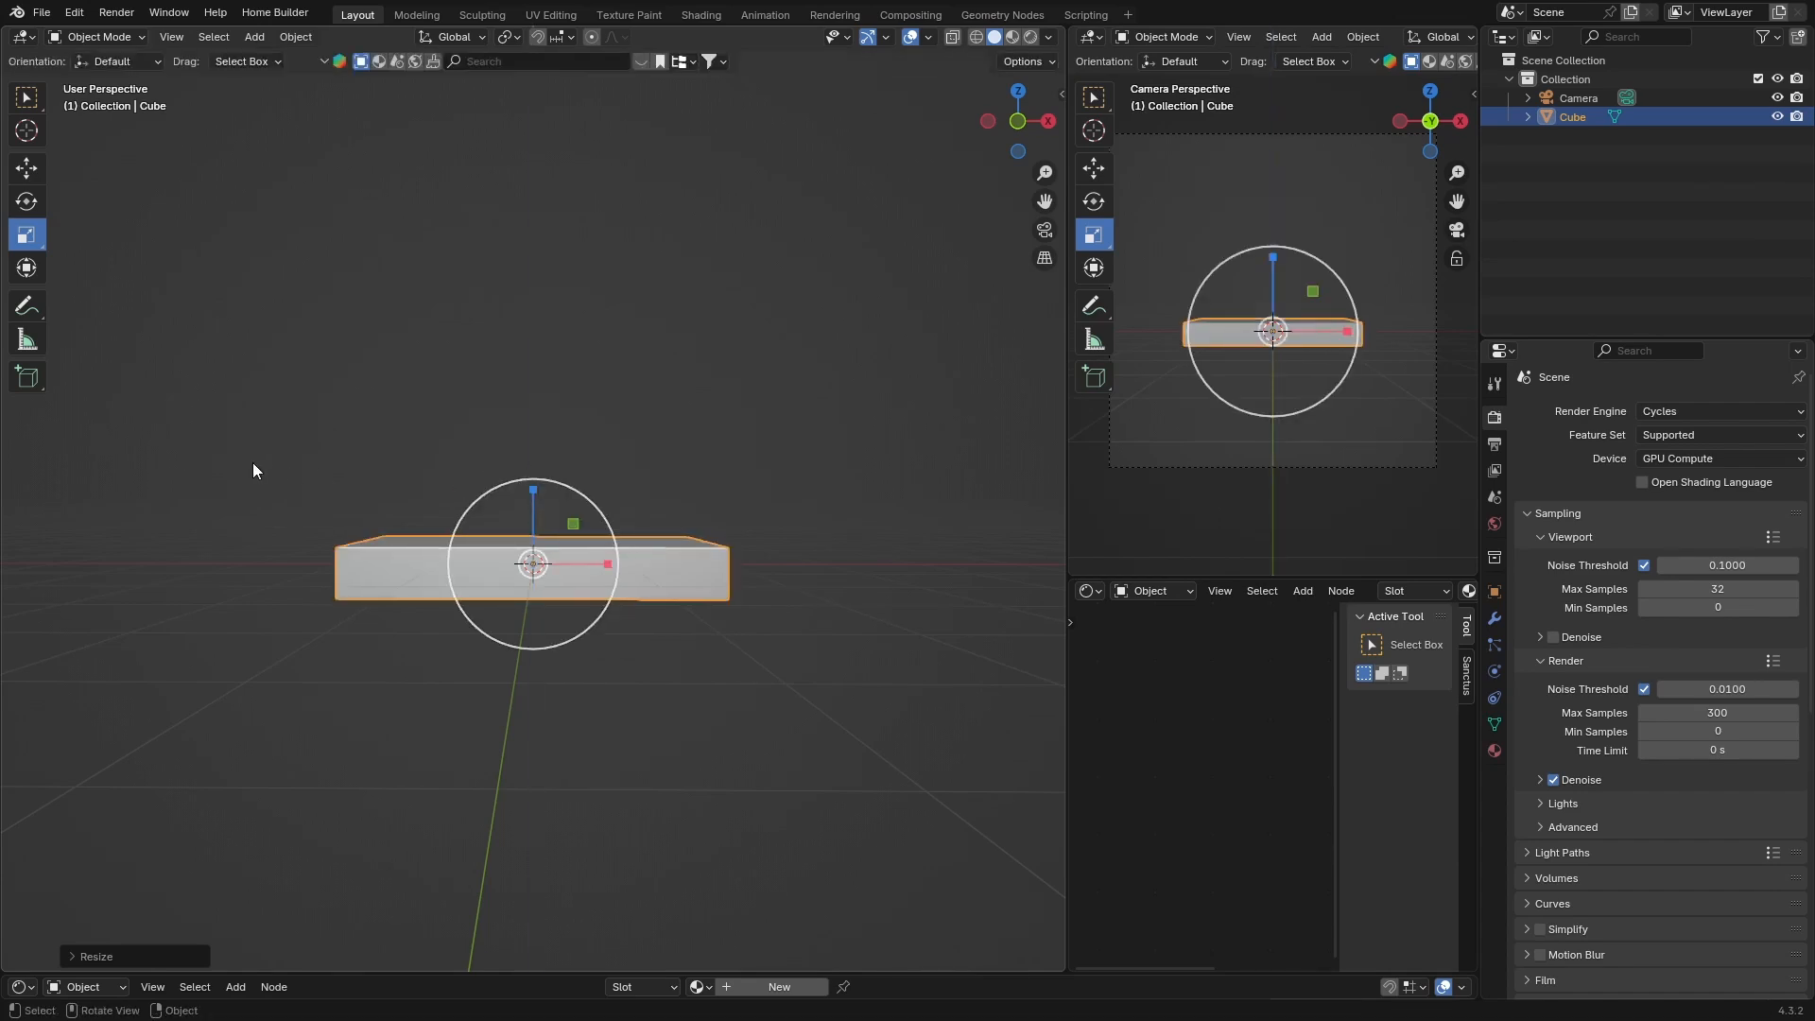
# In Edit Mode, add a loop cut across the slab's length with 10 cuts
pyautogui.press('Tab')
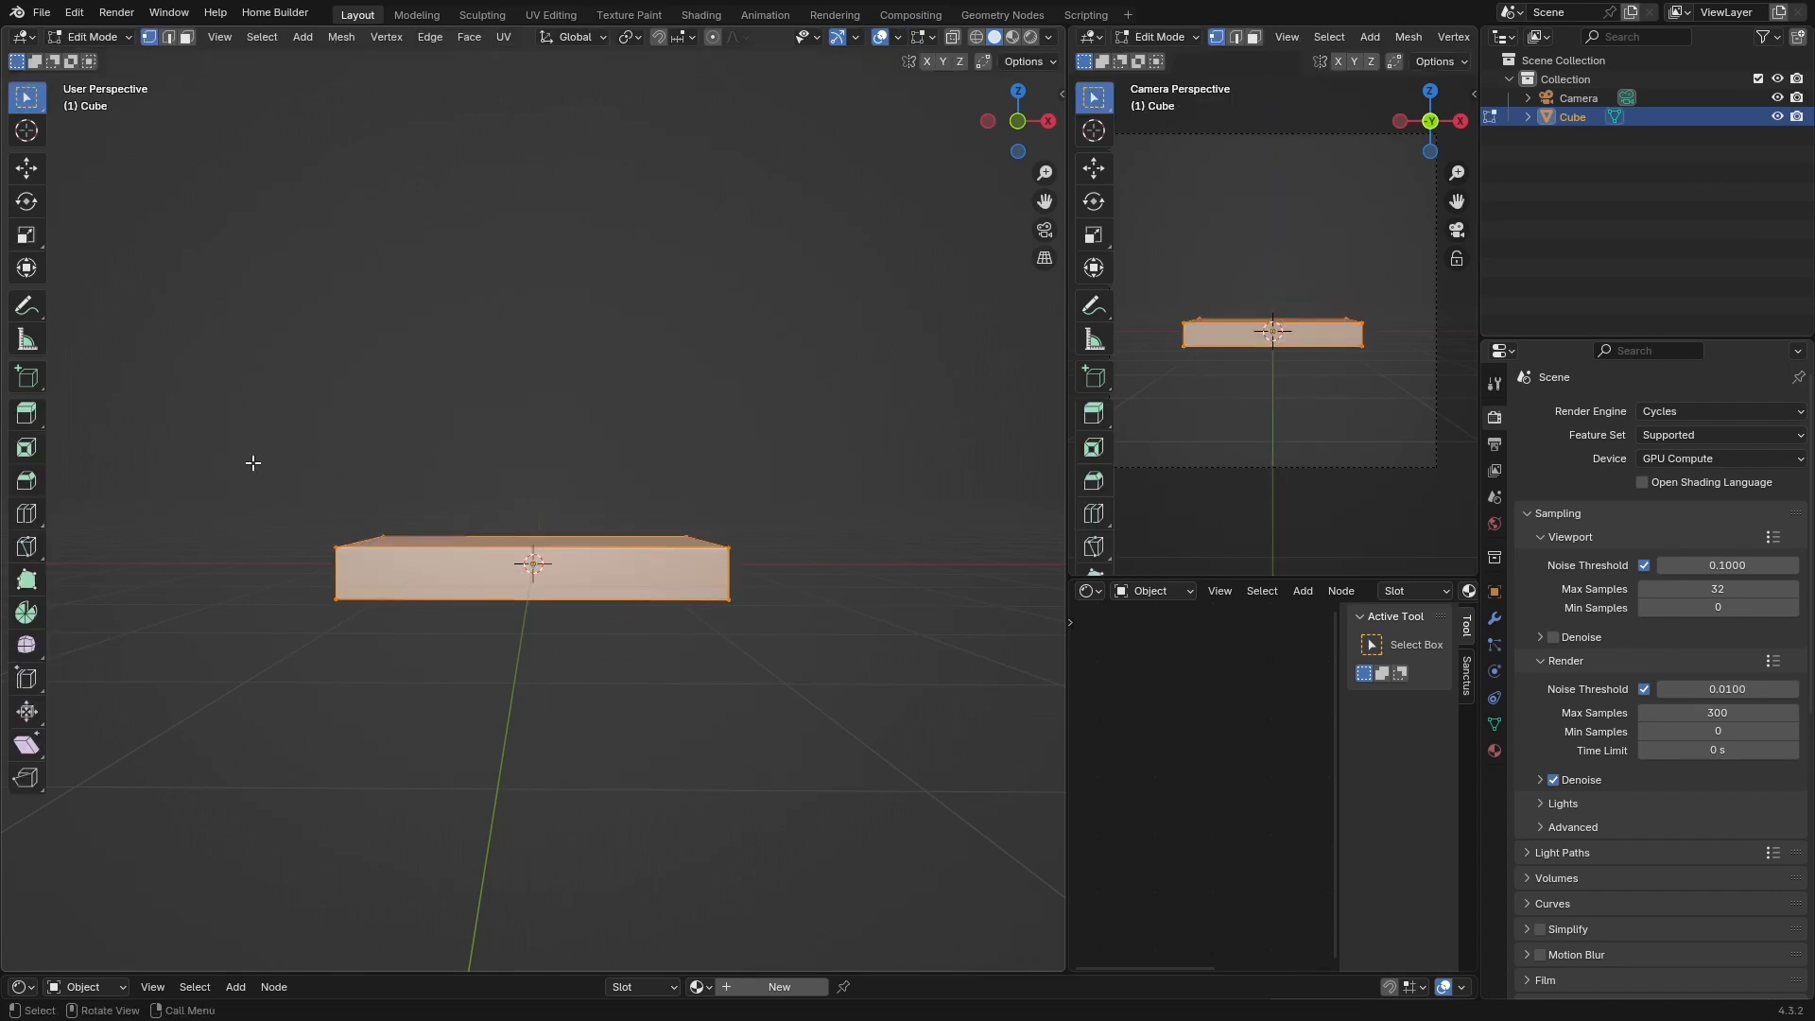
pyautogui.click(27, 520)
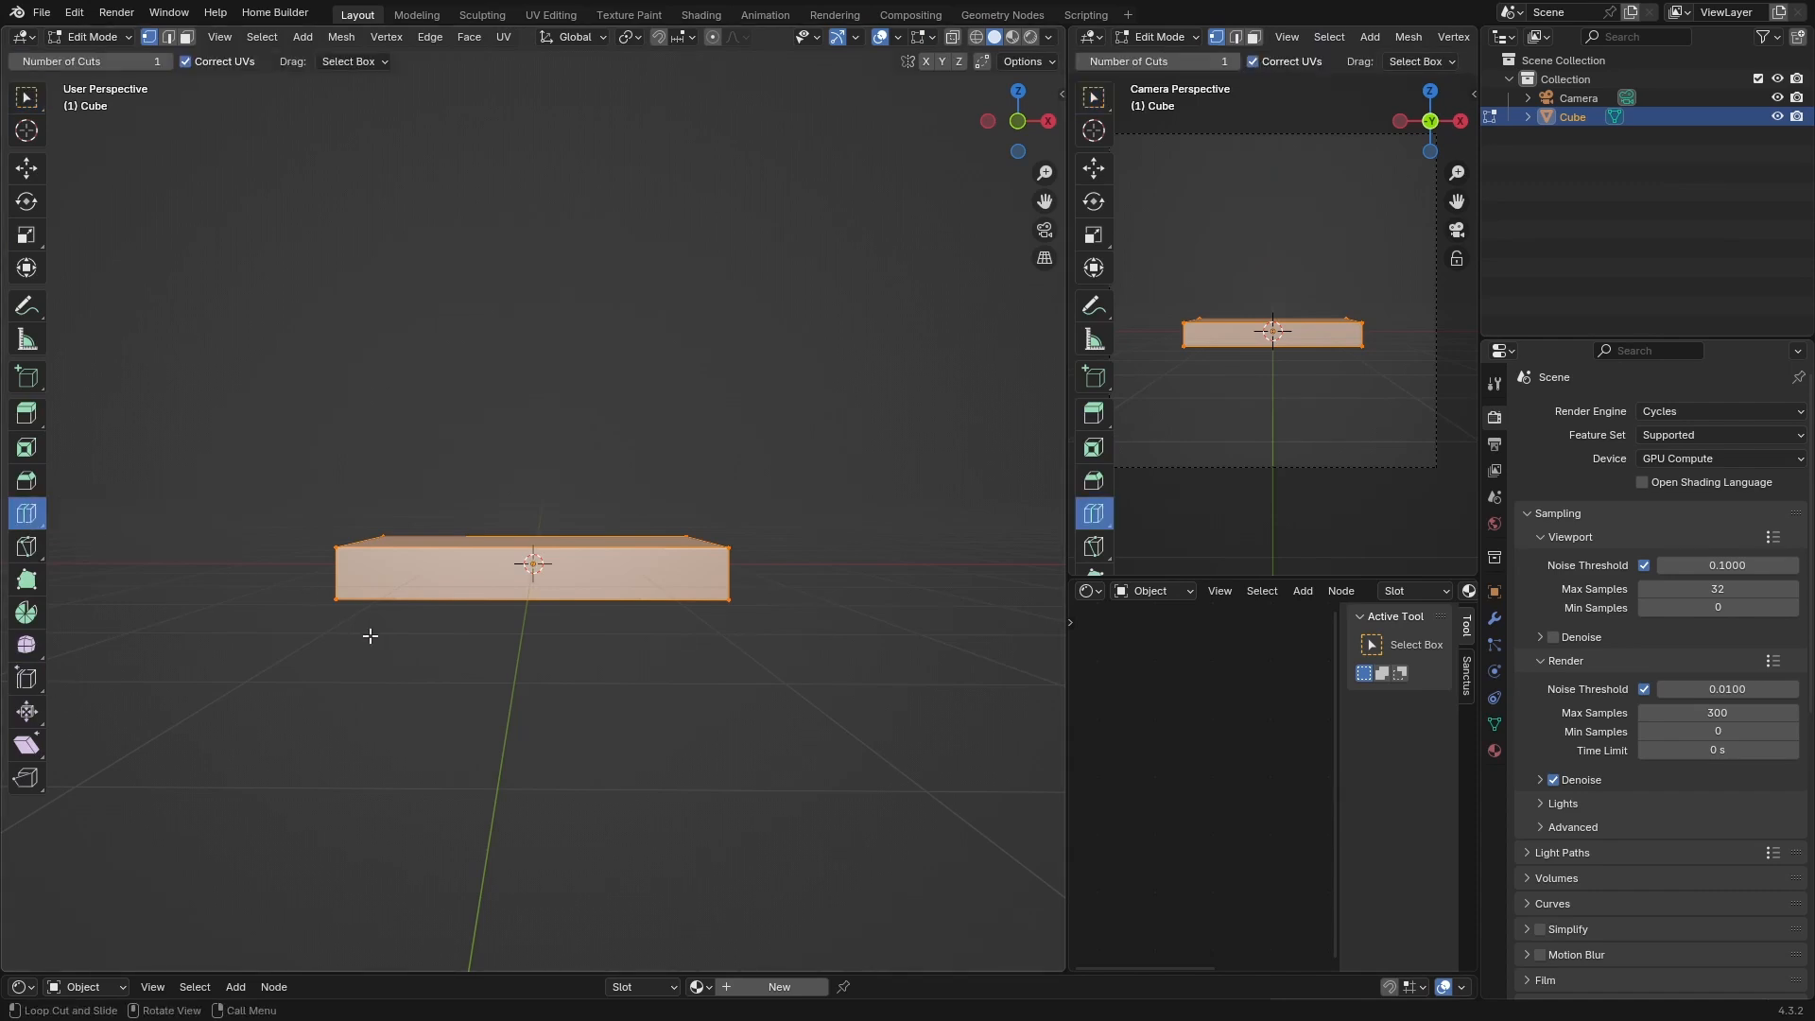
pyautogui.scroll(1, 425, 615)
pyautogui.click(533, 576)
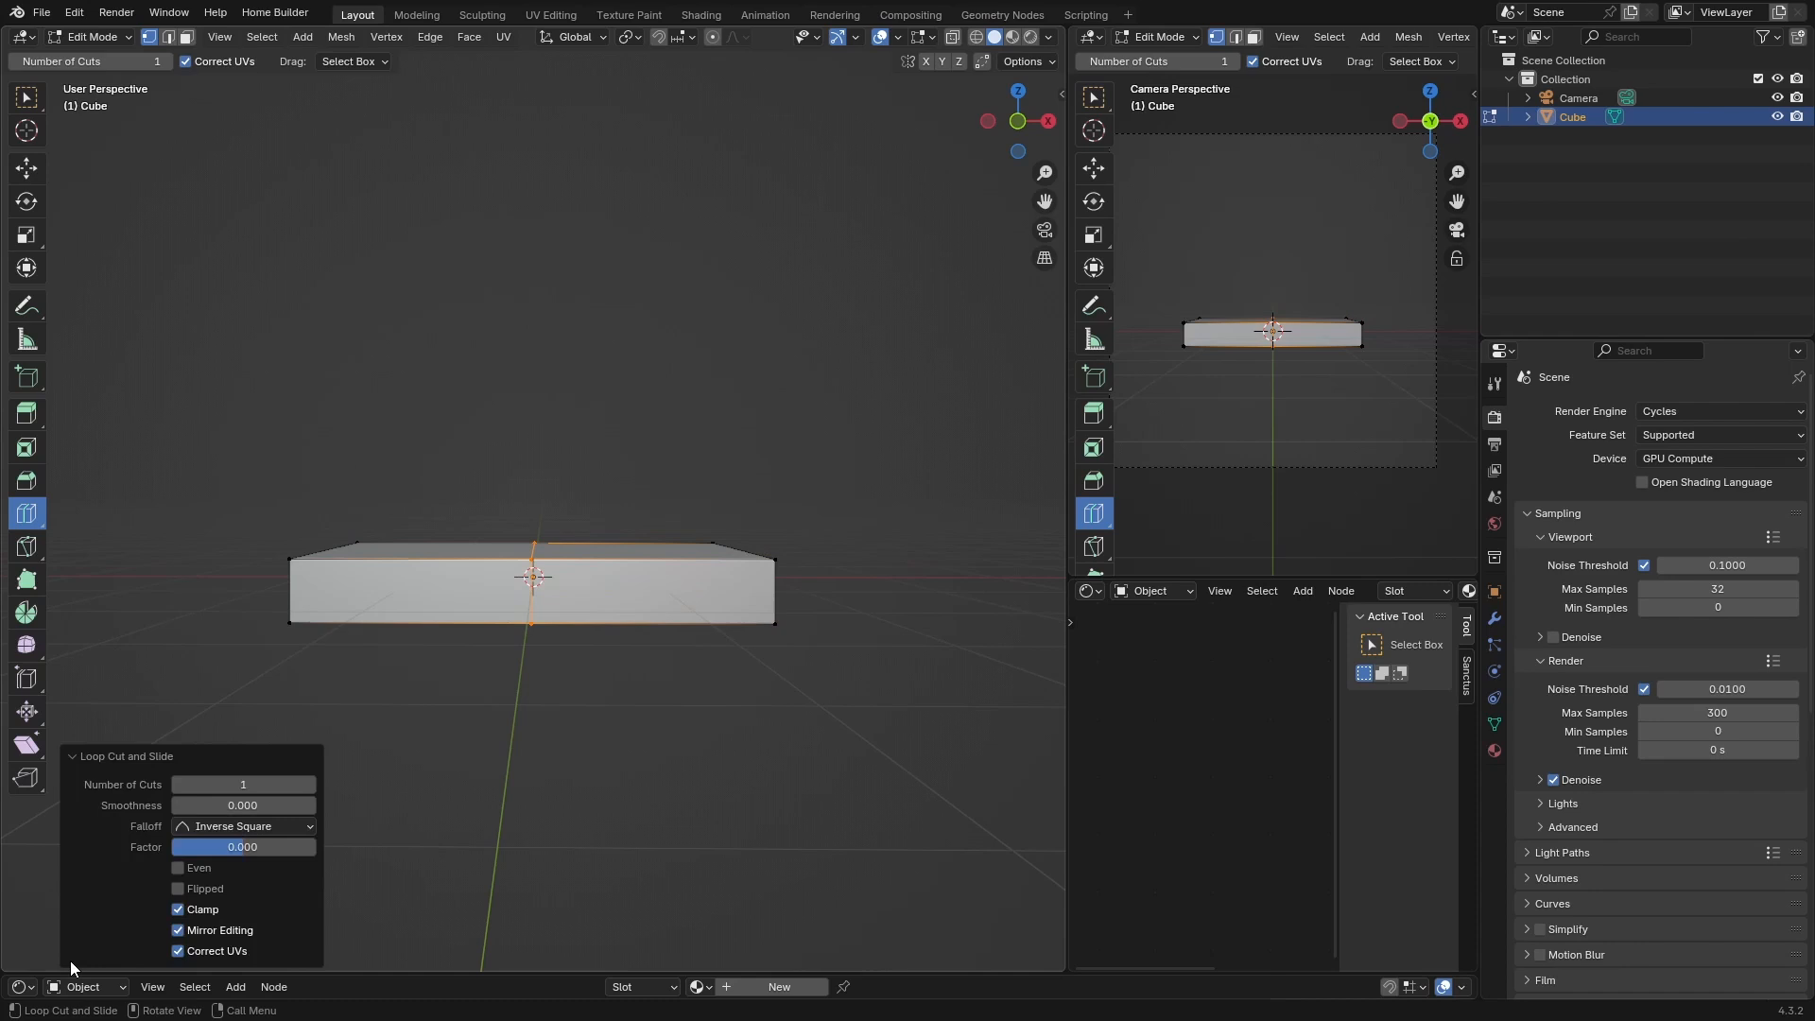
pyautogui.click(228, 785)
pyautogui.write('0')
pyautogui.press('Return')
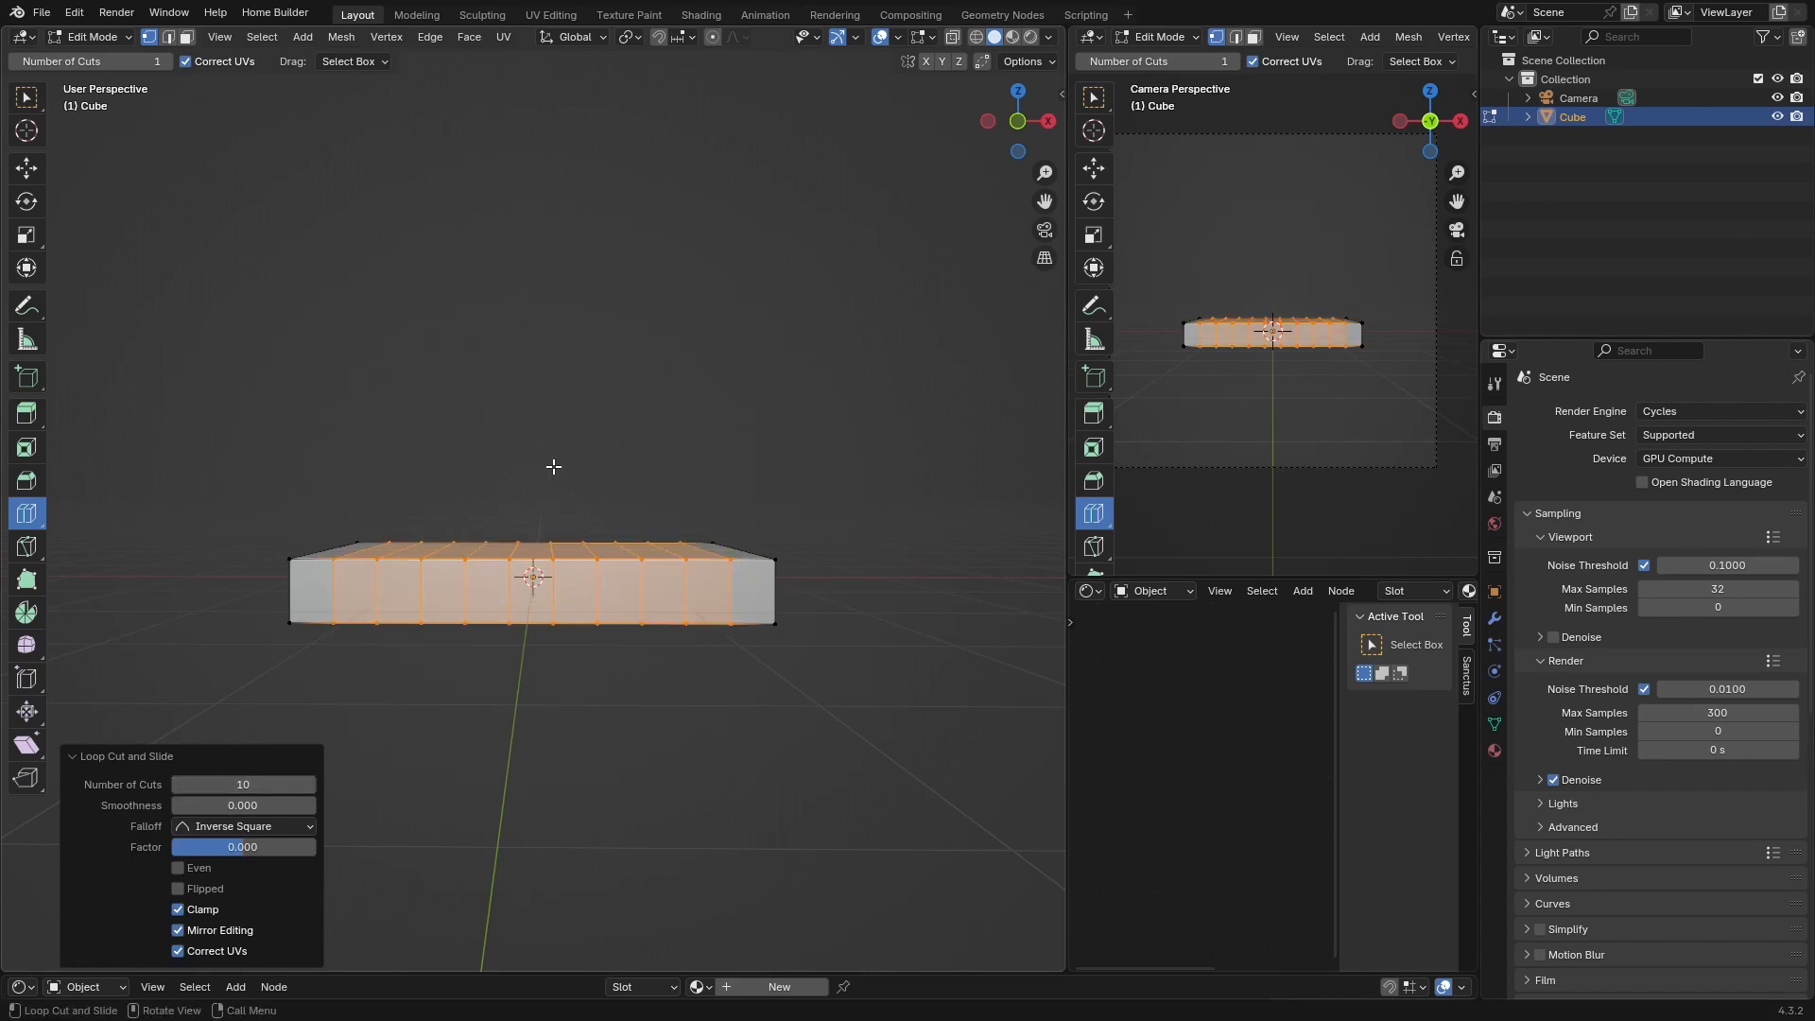
# Add a second loop cut across the slab's width with 10 cuts
pyautogui.click(548, 526)
pyautogui.moveTo(543, 473); pyautogui.dragTo(528, 543, button='middle')
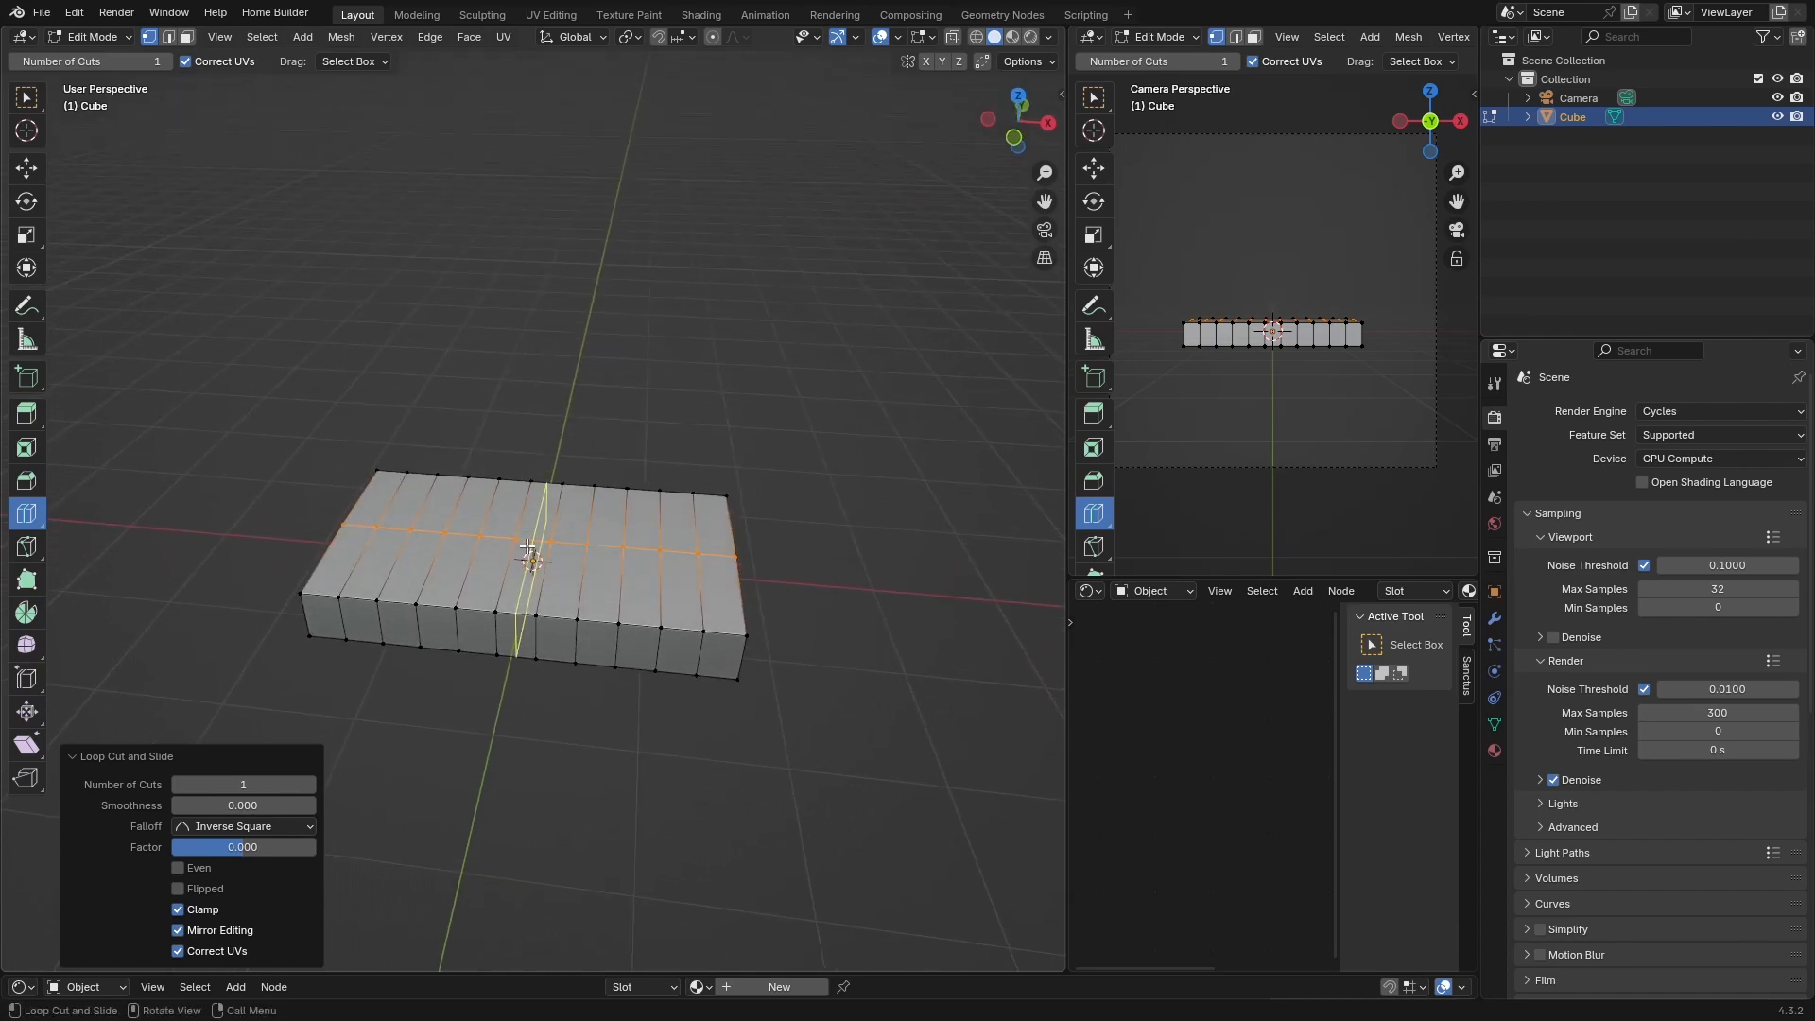
pyautogui.click(215, 789)
pyautogui.write('10')
pyautogui.press('Return')
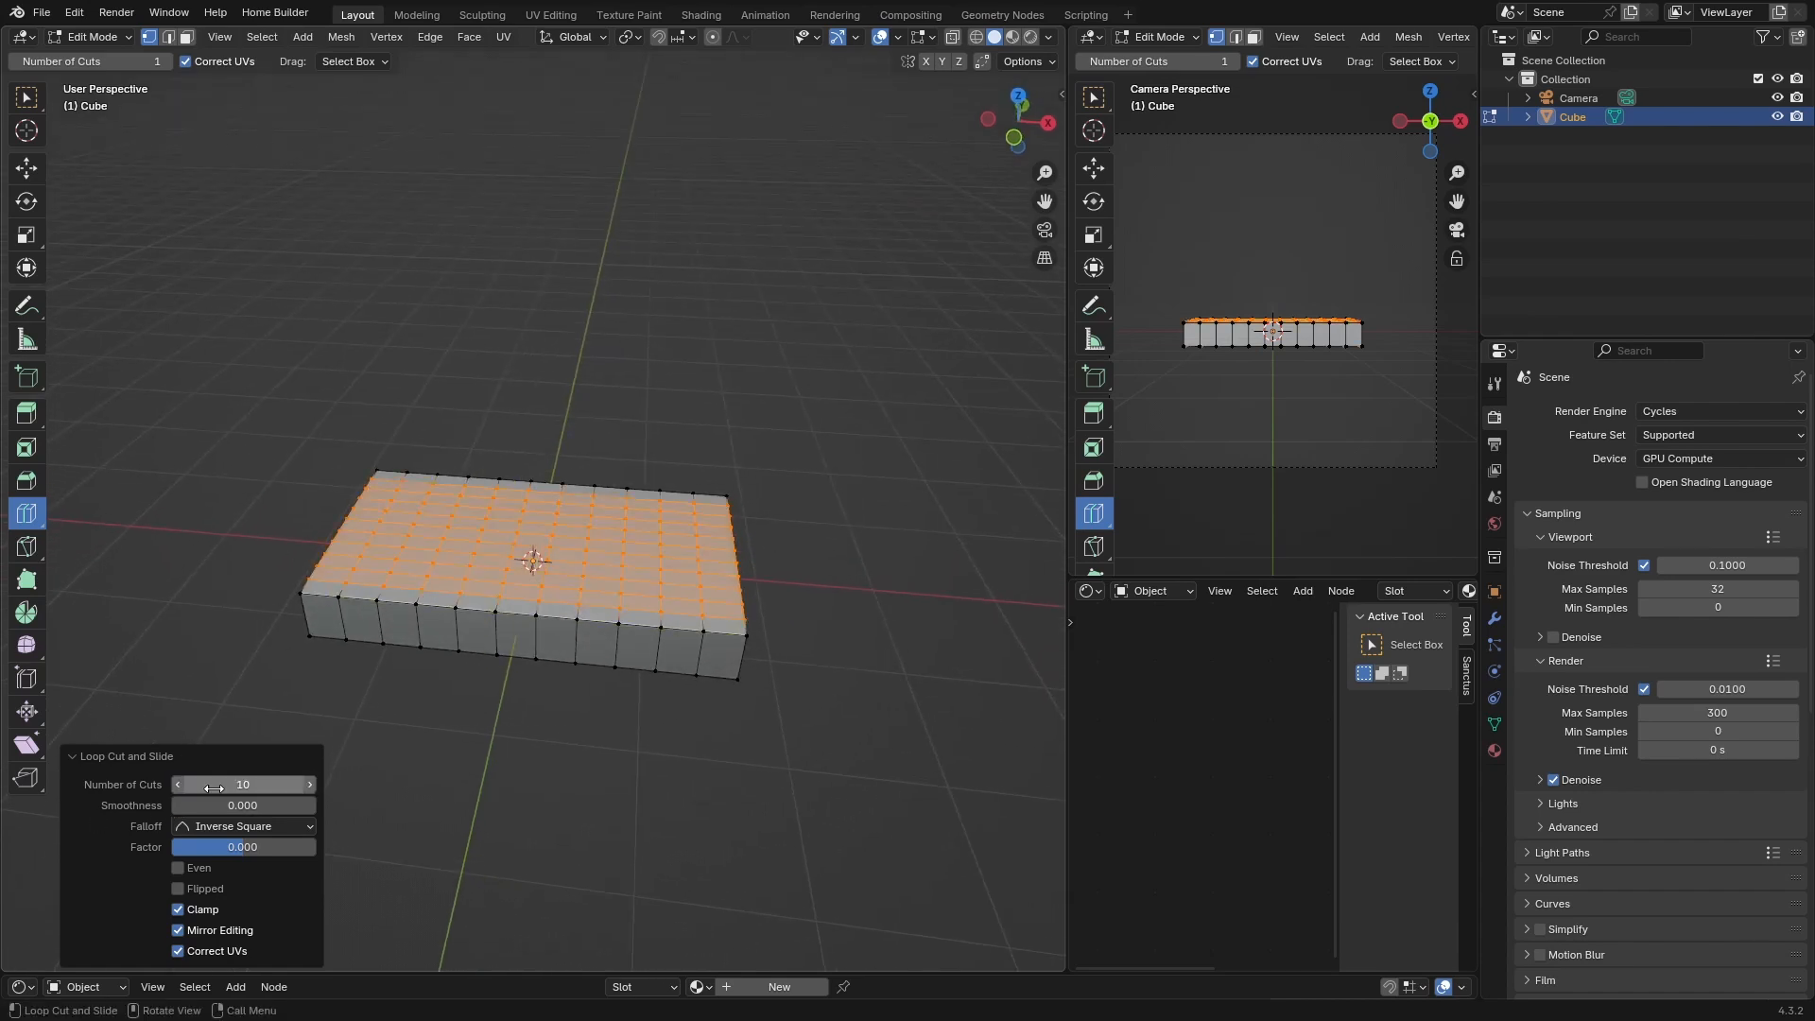
# Add a horizontal loop cut around the slab's sides
pyautogui.click(487, 639)
pyautogui.press('Tab')
pyautogui.rightClick(342, 614)
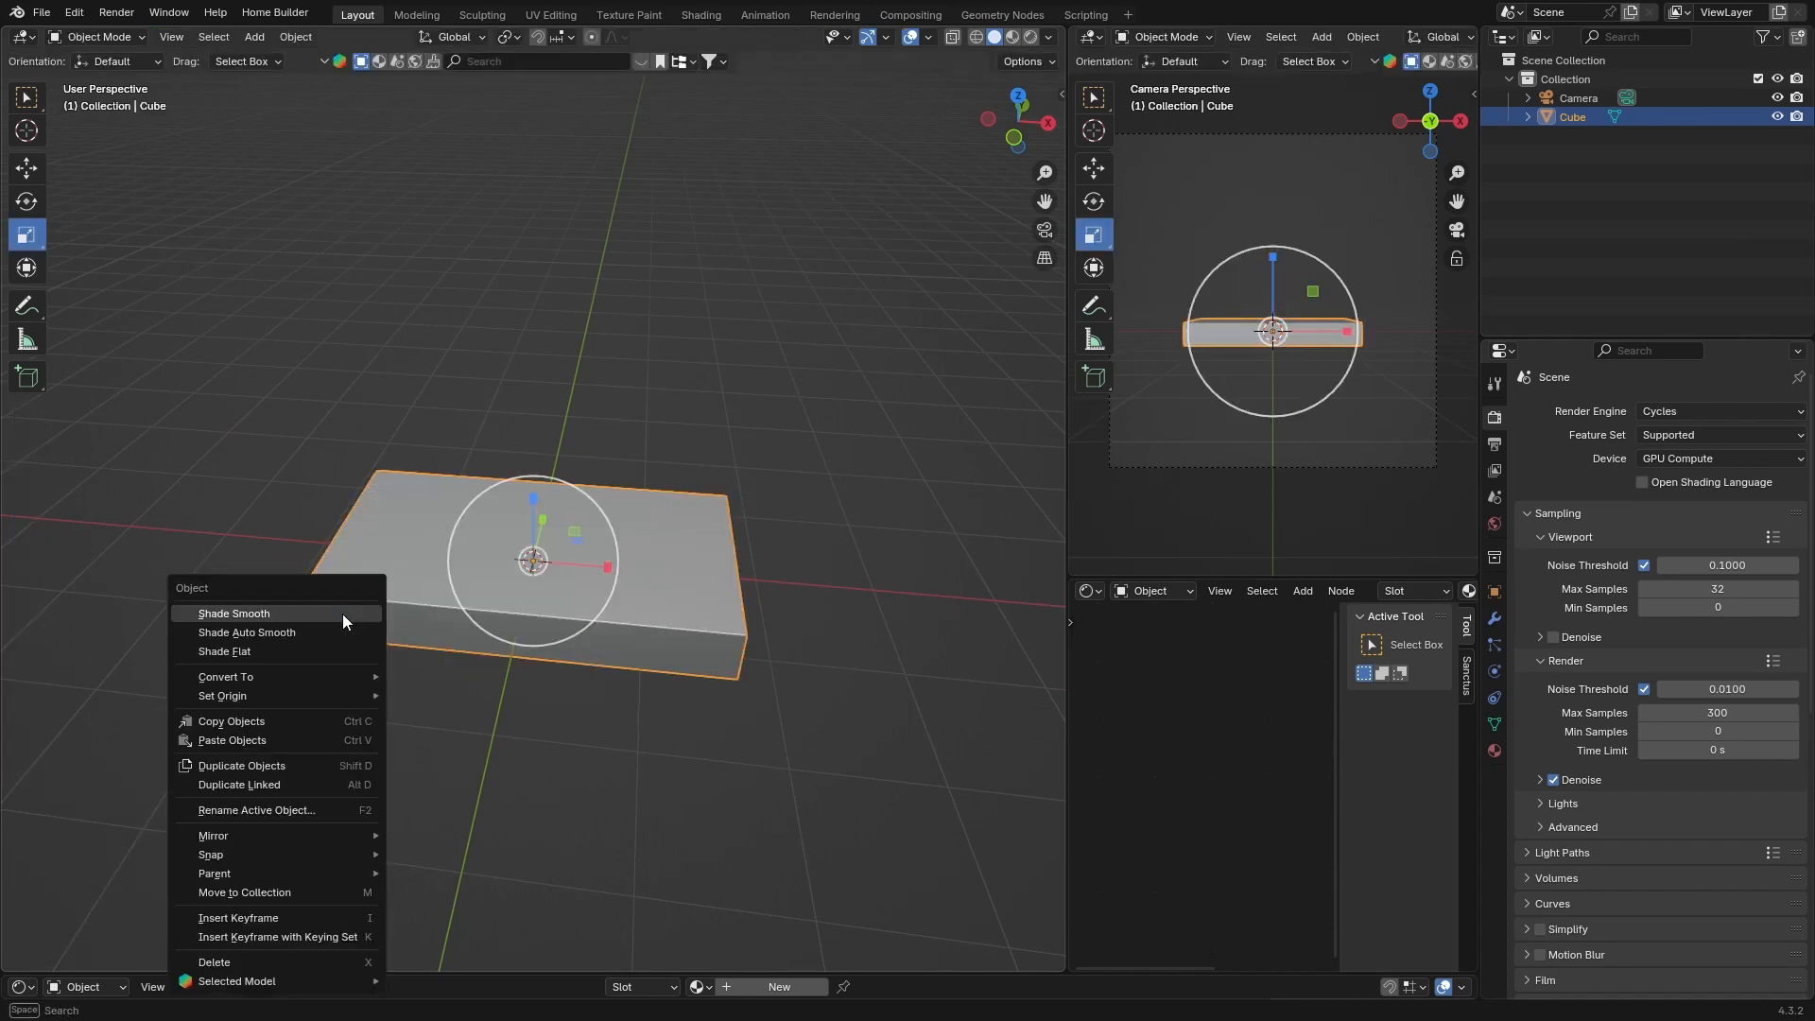
pyautogui.press('Tab')
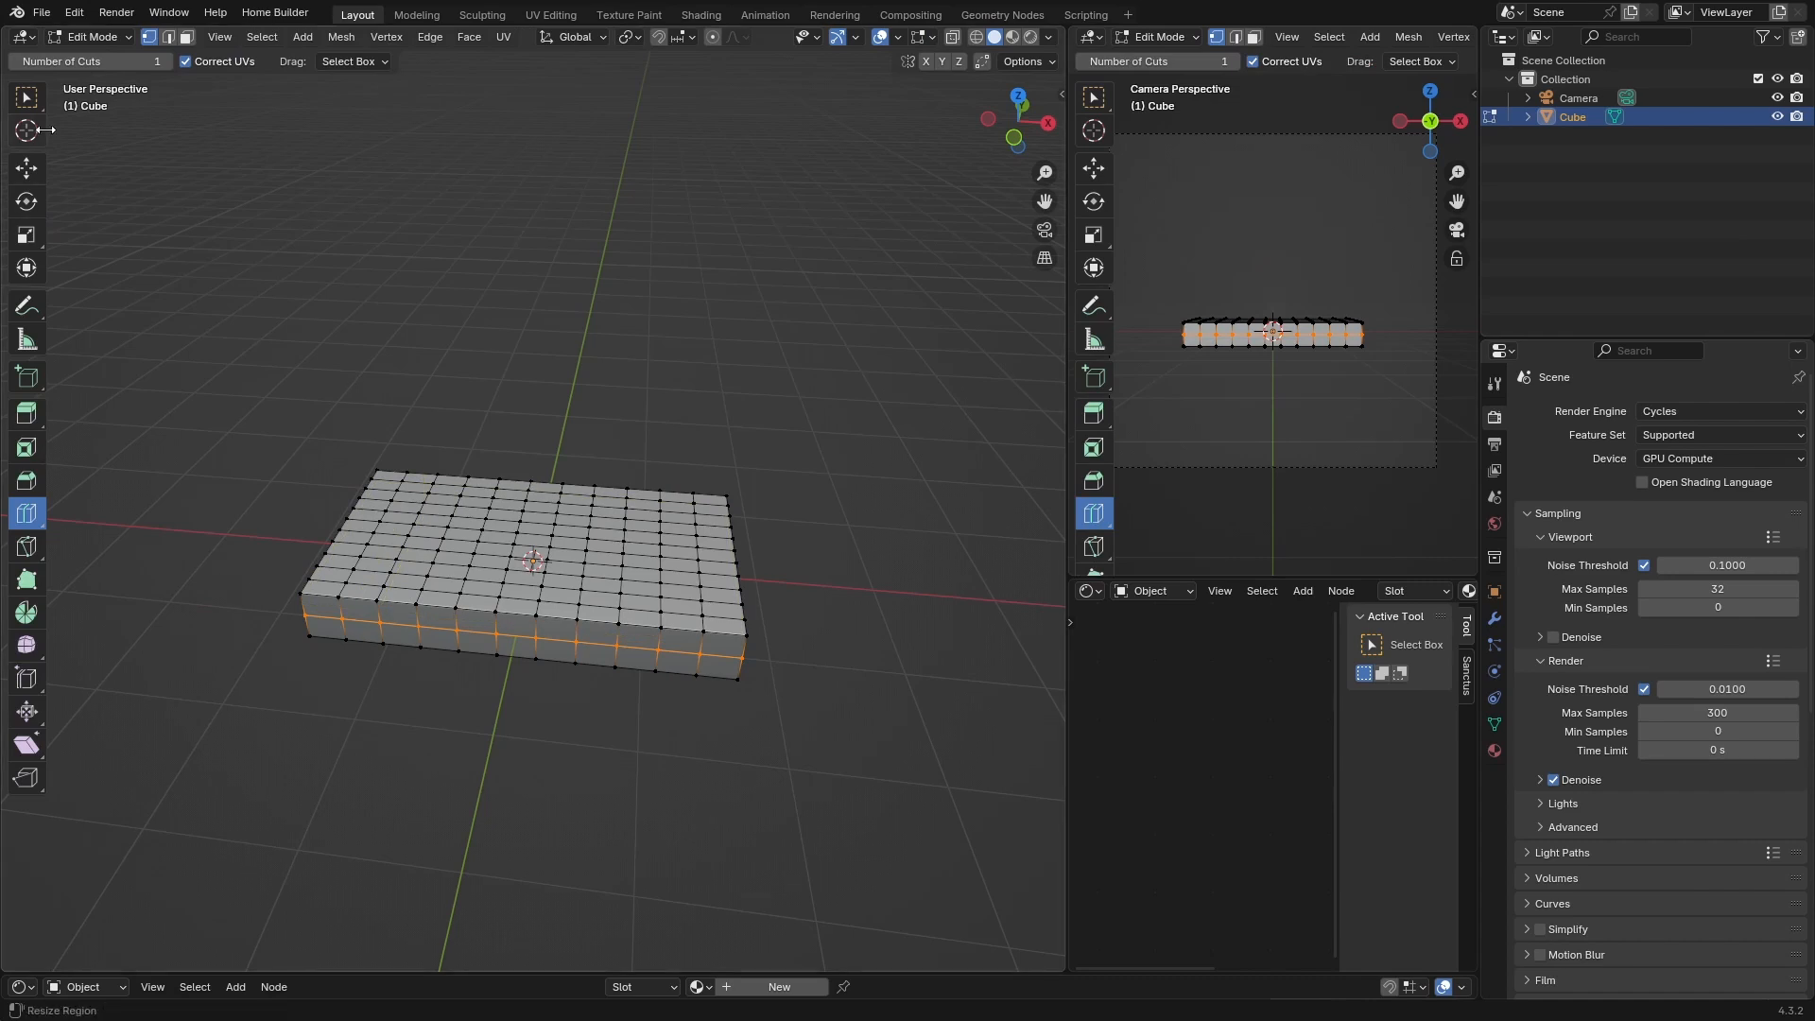
# Subdivide the selected side edge loop and return to Object Mode
pyautogui.click(26, 98)
pyautogui.rightClick(337, 621)
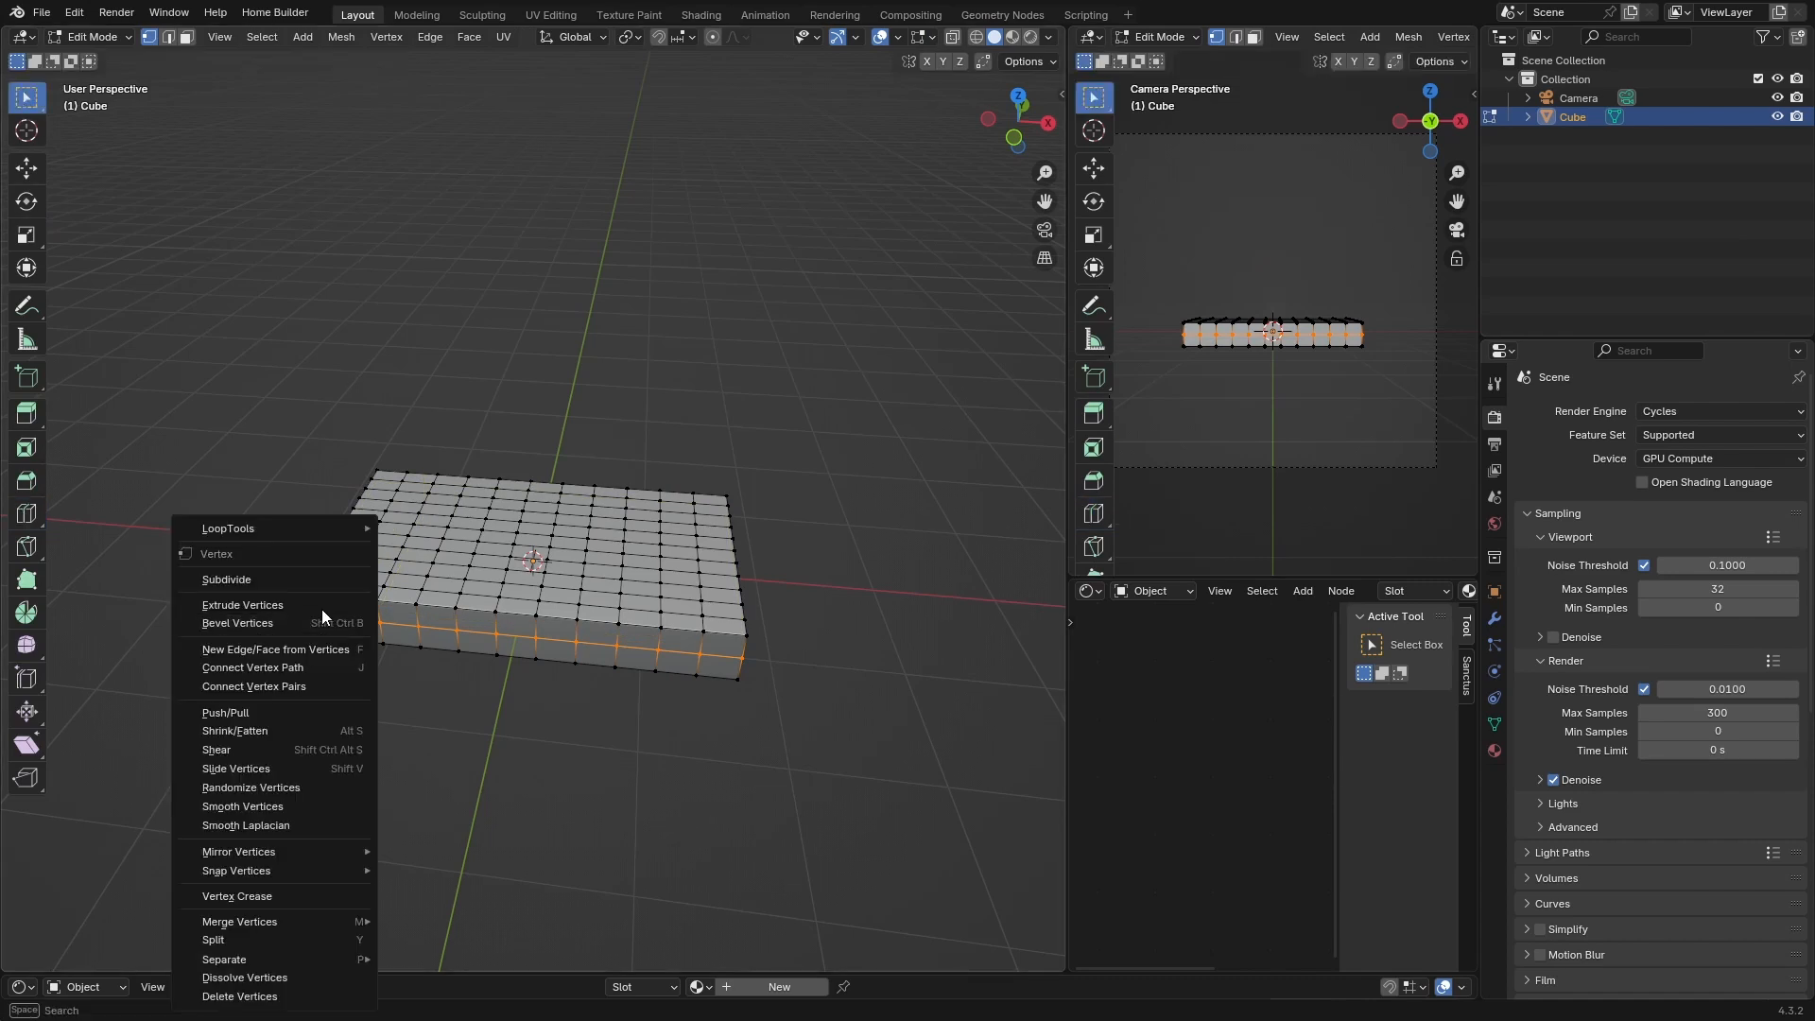
pyautogui.click(259, 577)
pyautogui.press('Tab')
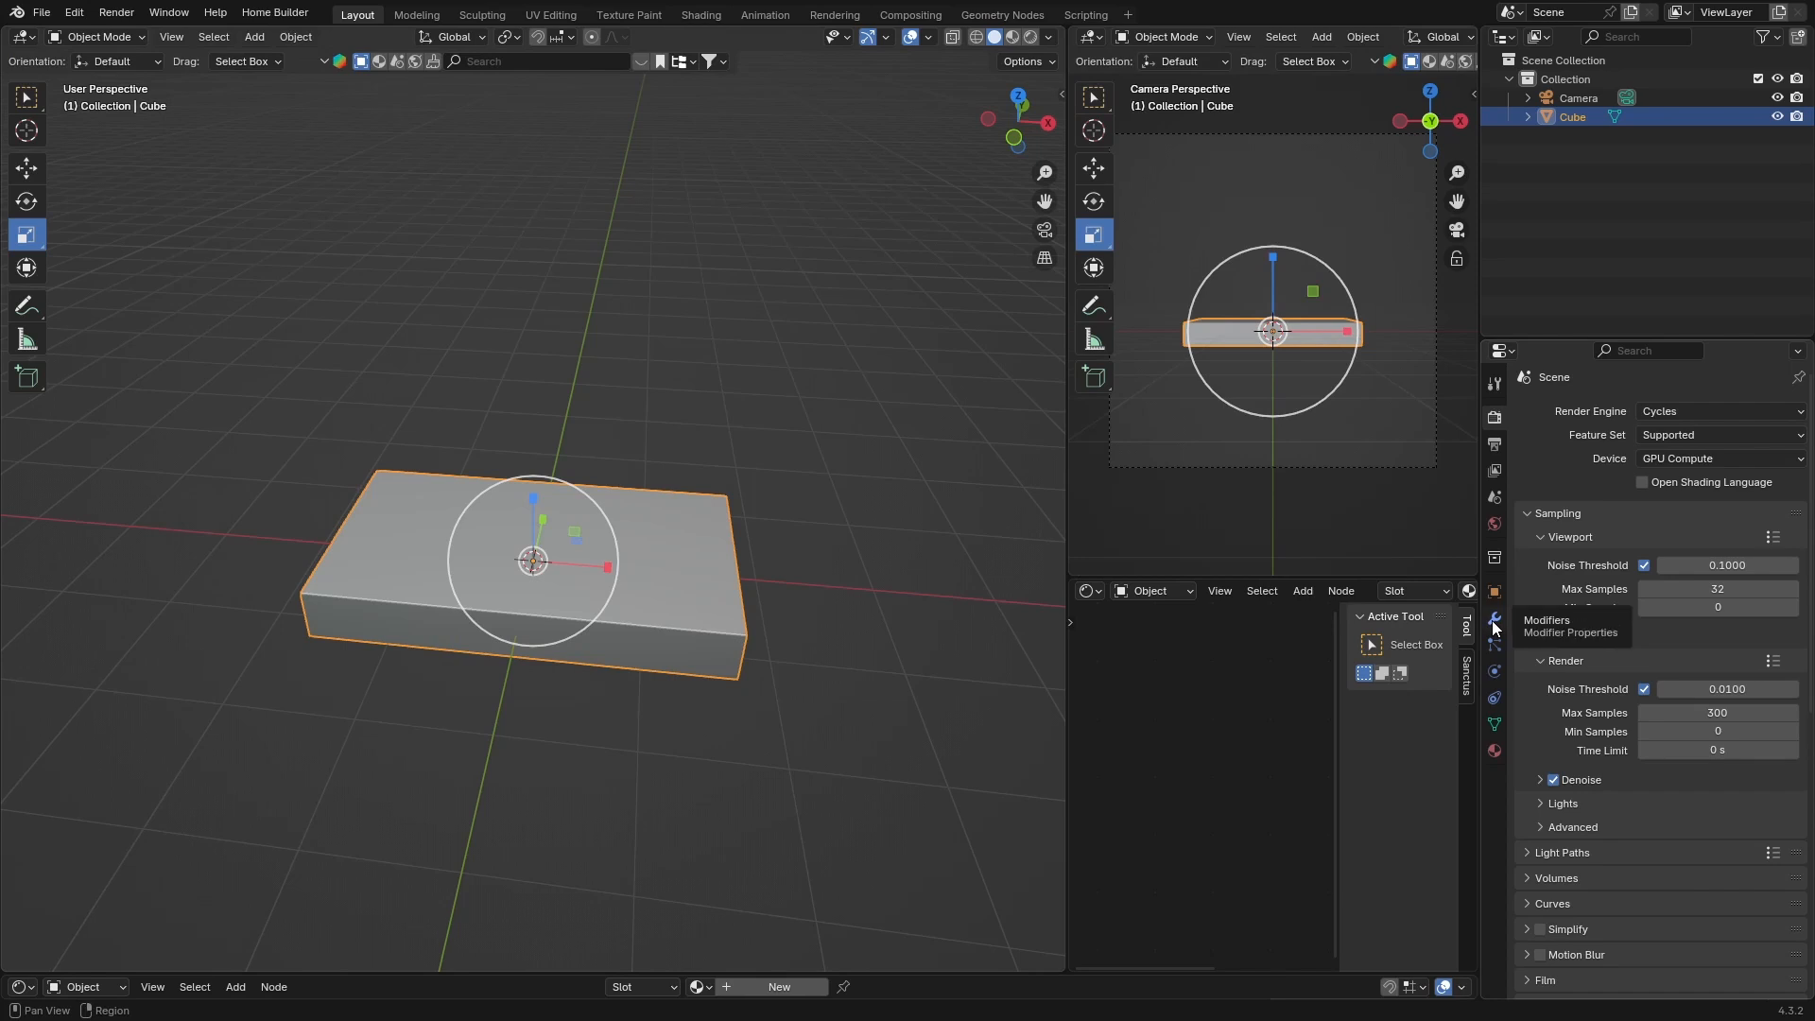
# Add Cloth physics to the slab
pyautogui.click(1495, 591)
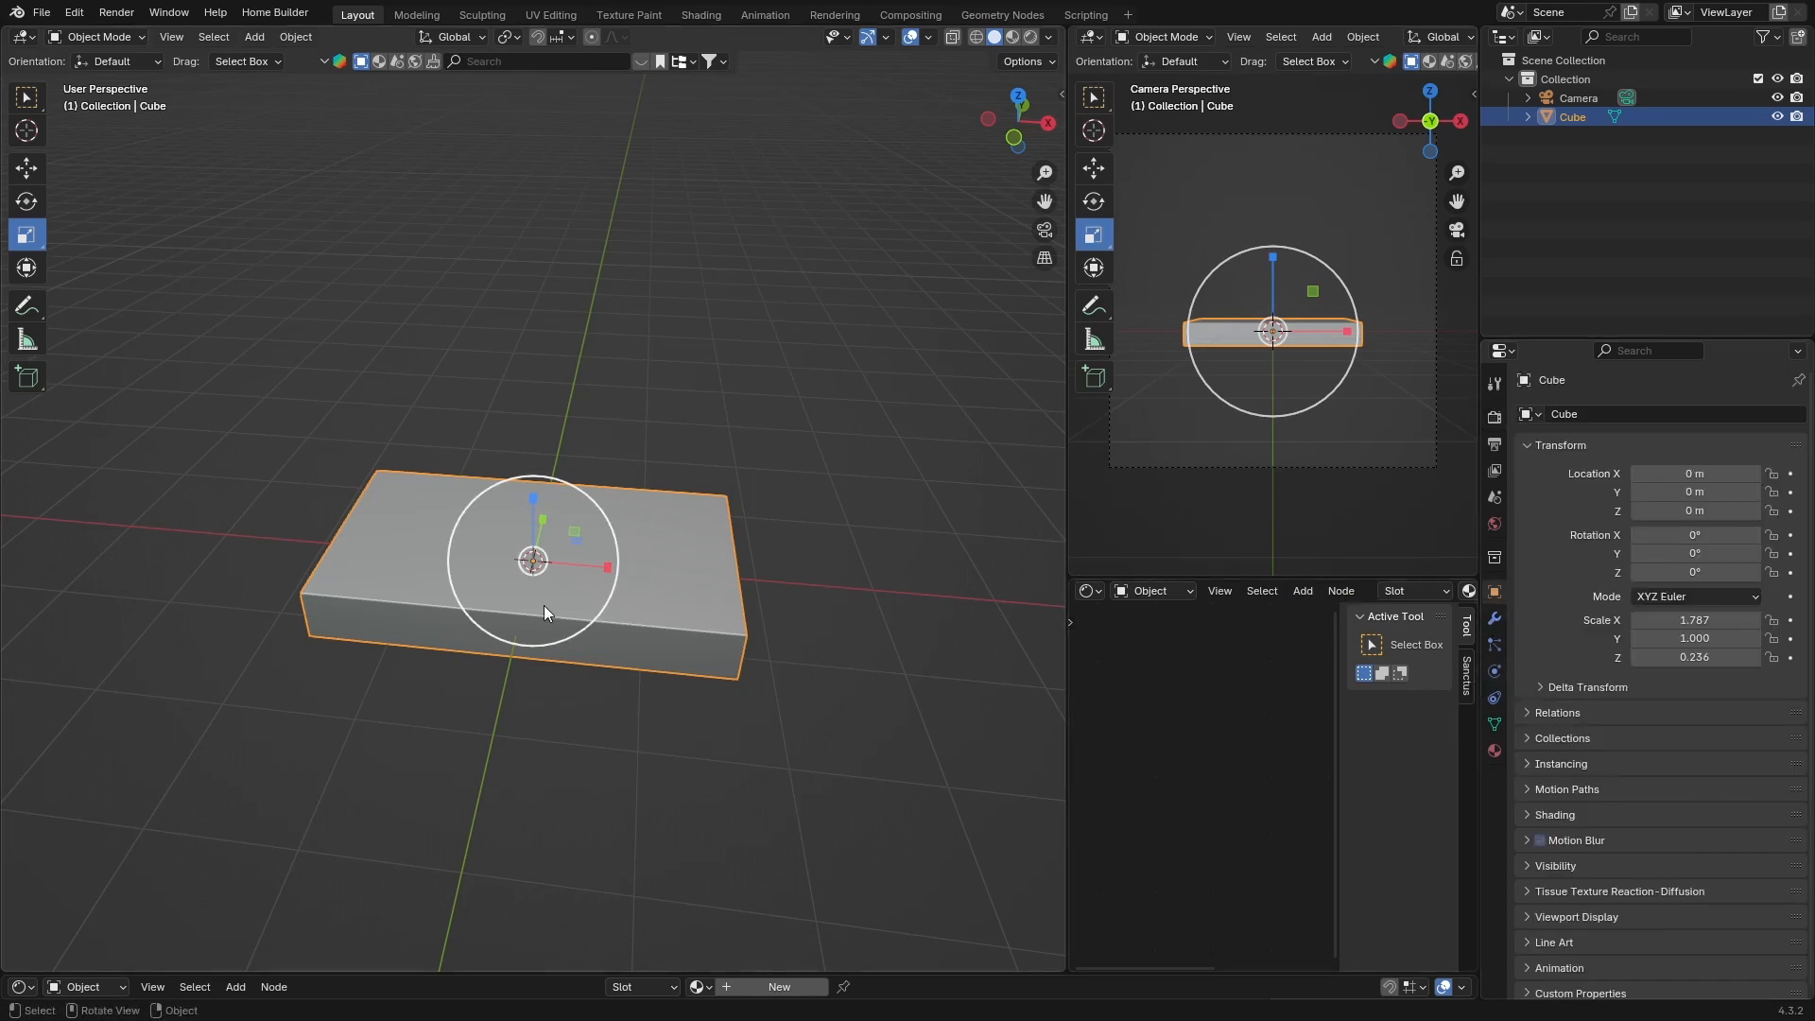
pyautogui.moveTo(577, 711); pyautogui.dragTo(613, 641, button='middle')
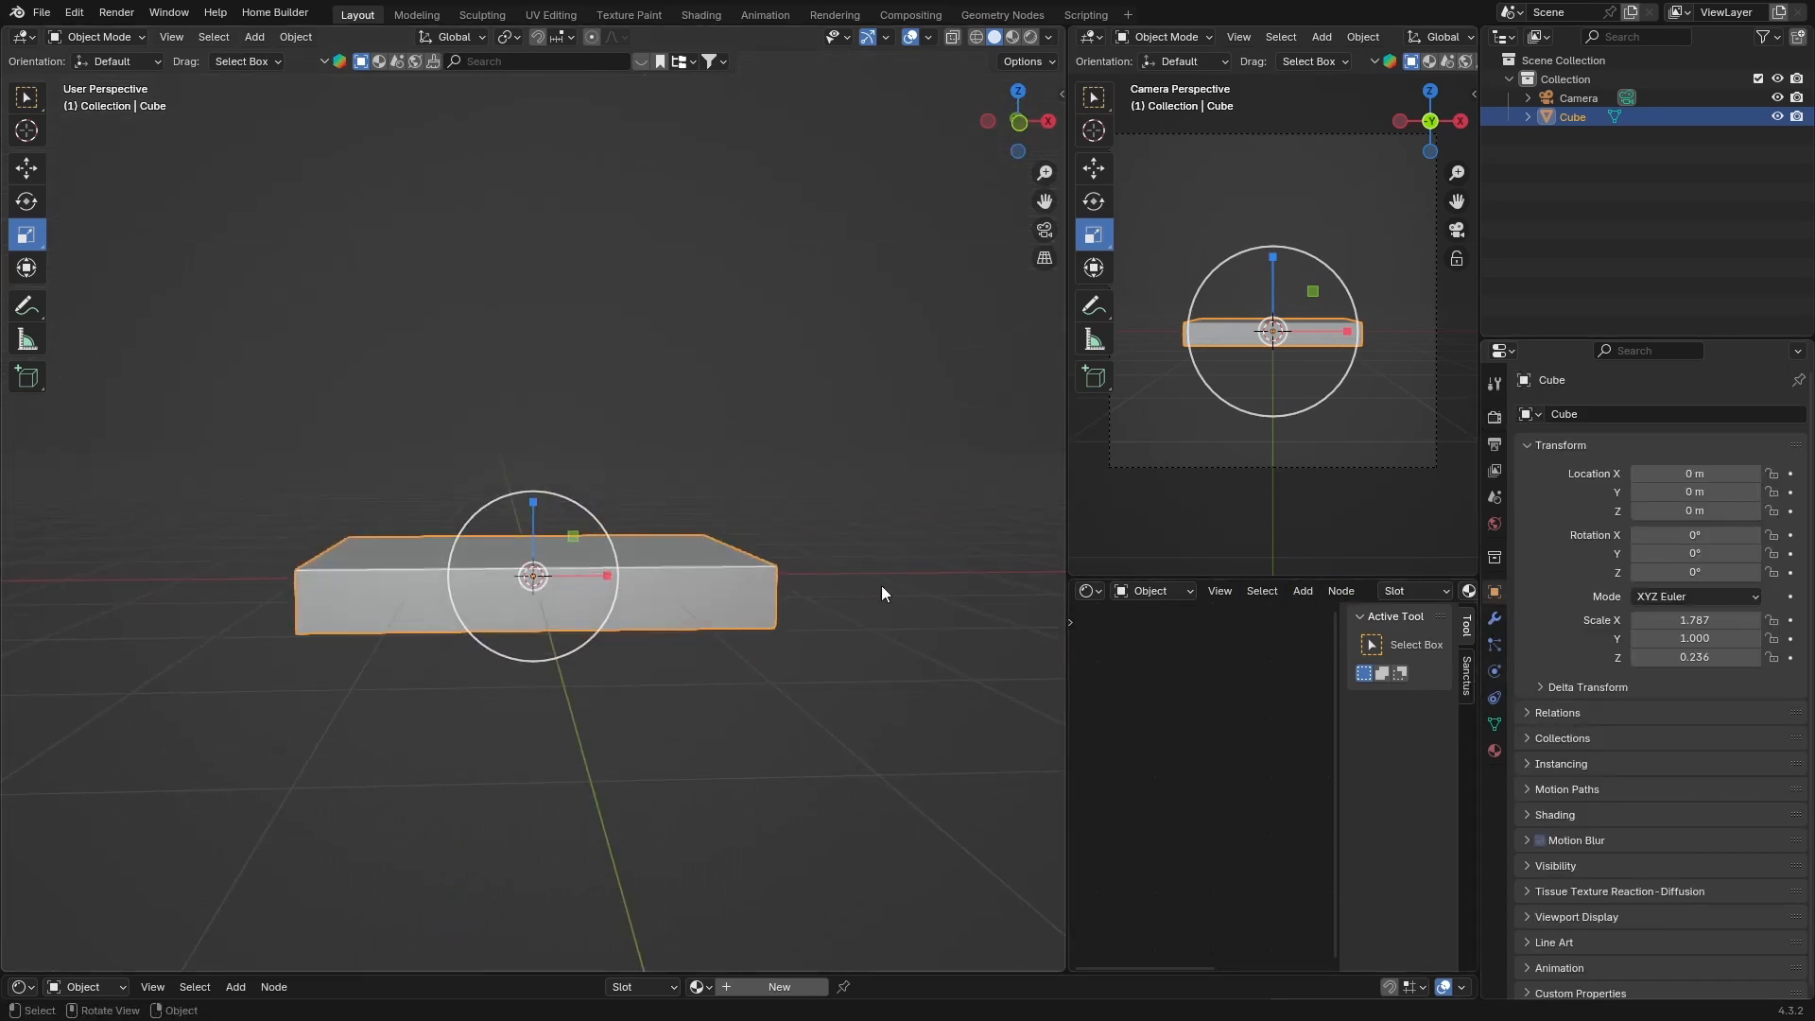
pyautogui.click(1495, 673)
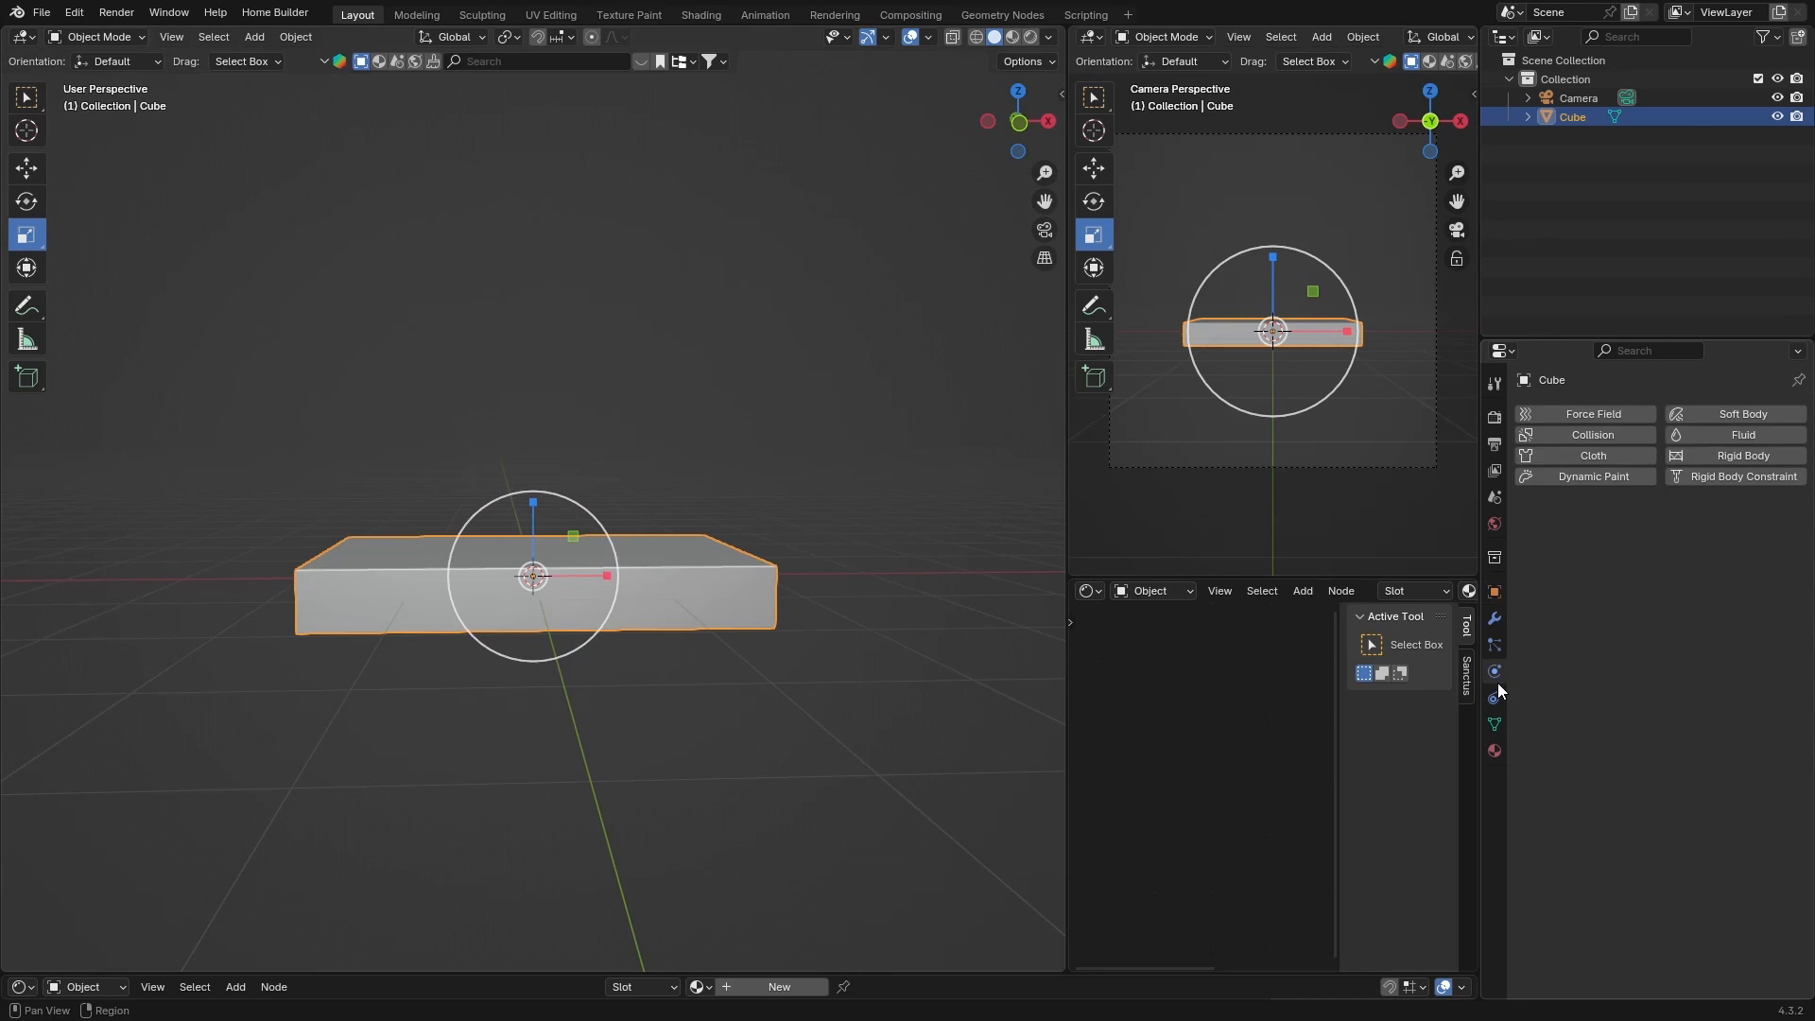
pyautogui.click(1573, 457)
# Enable cloth Pressure and set the pressure to 2
pyautogui.scroll(-8, 1522, 785)
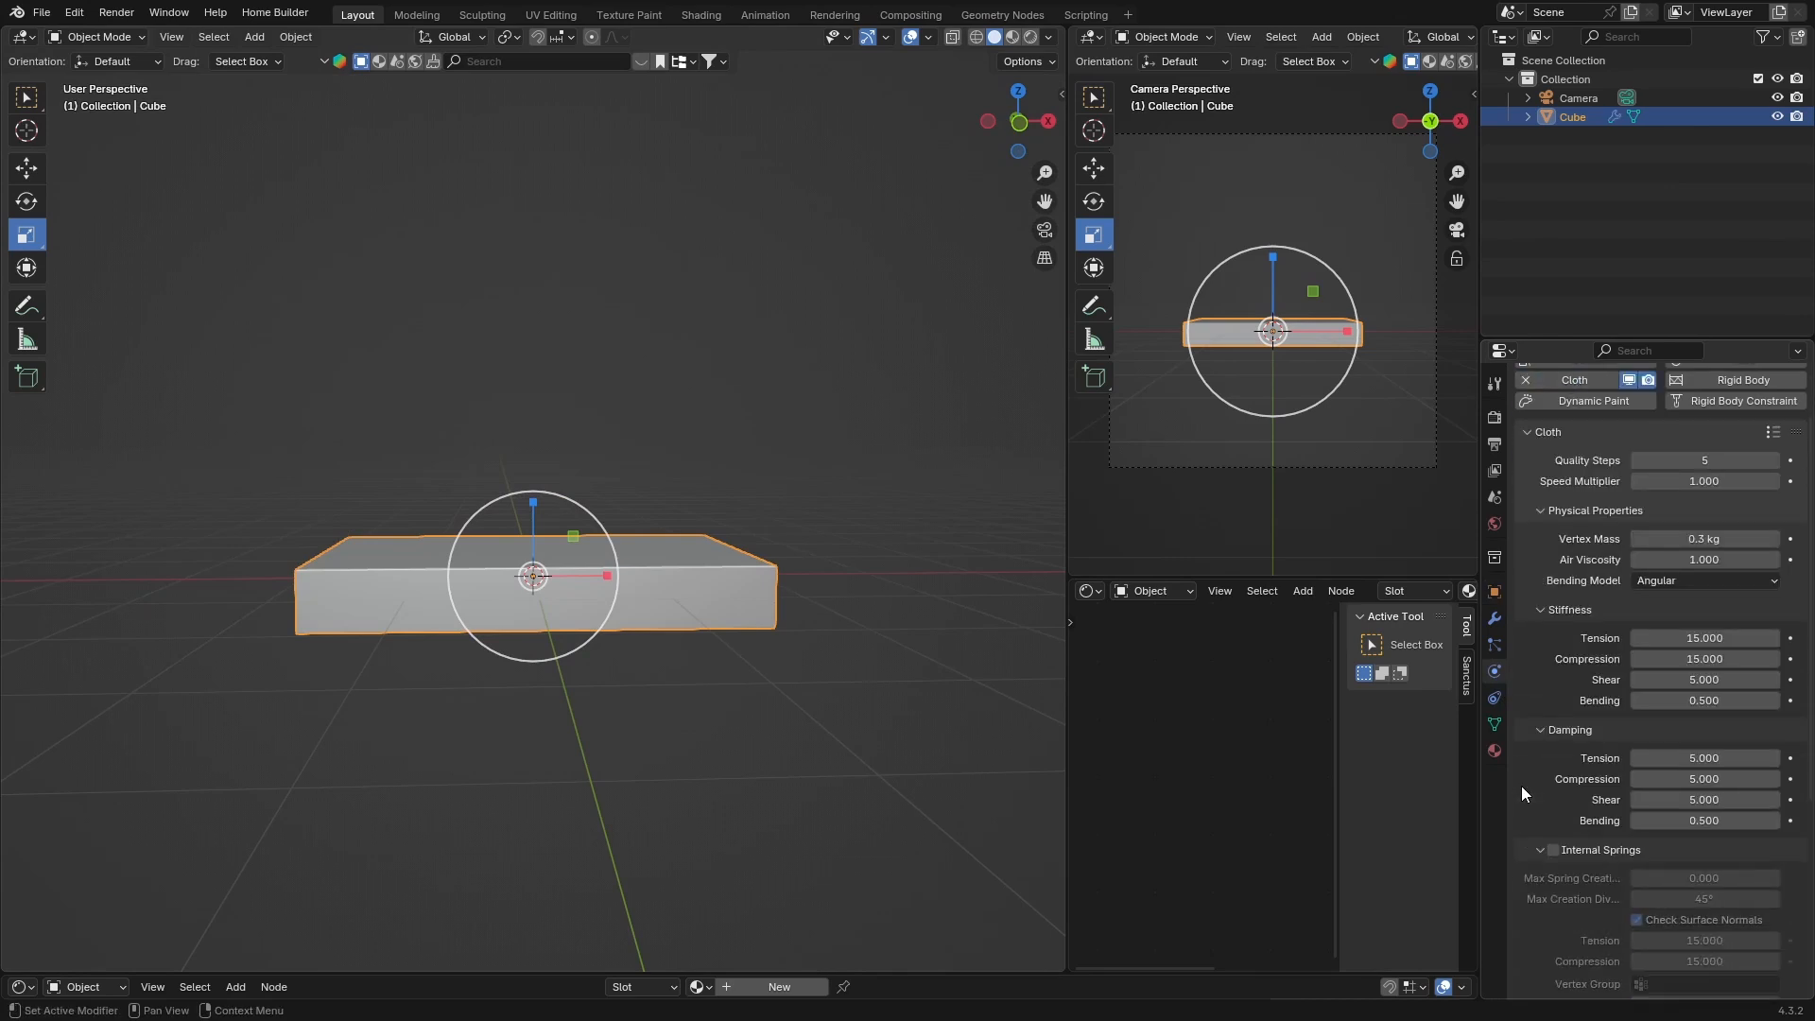
pyautogui.click(1552, 790)
pyautogui.scroll(-1, 1694, 766)
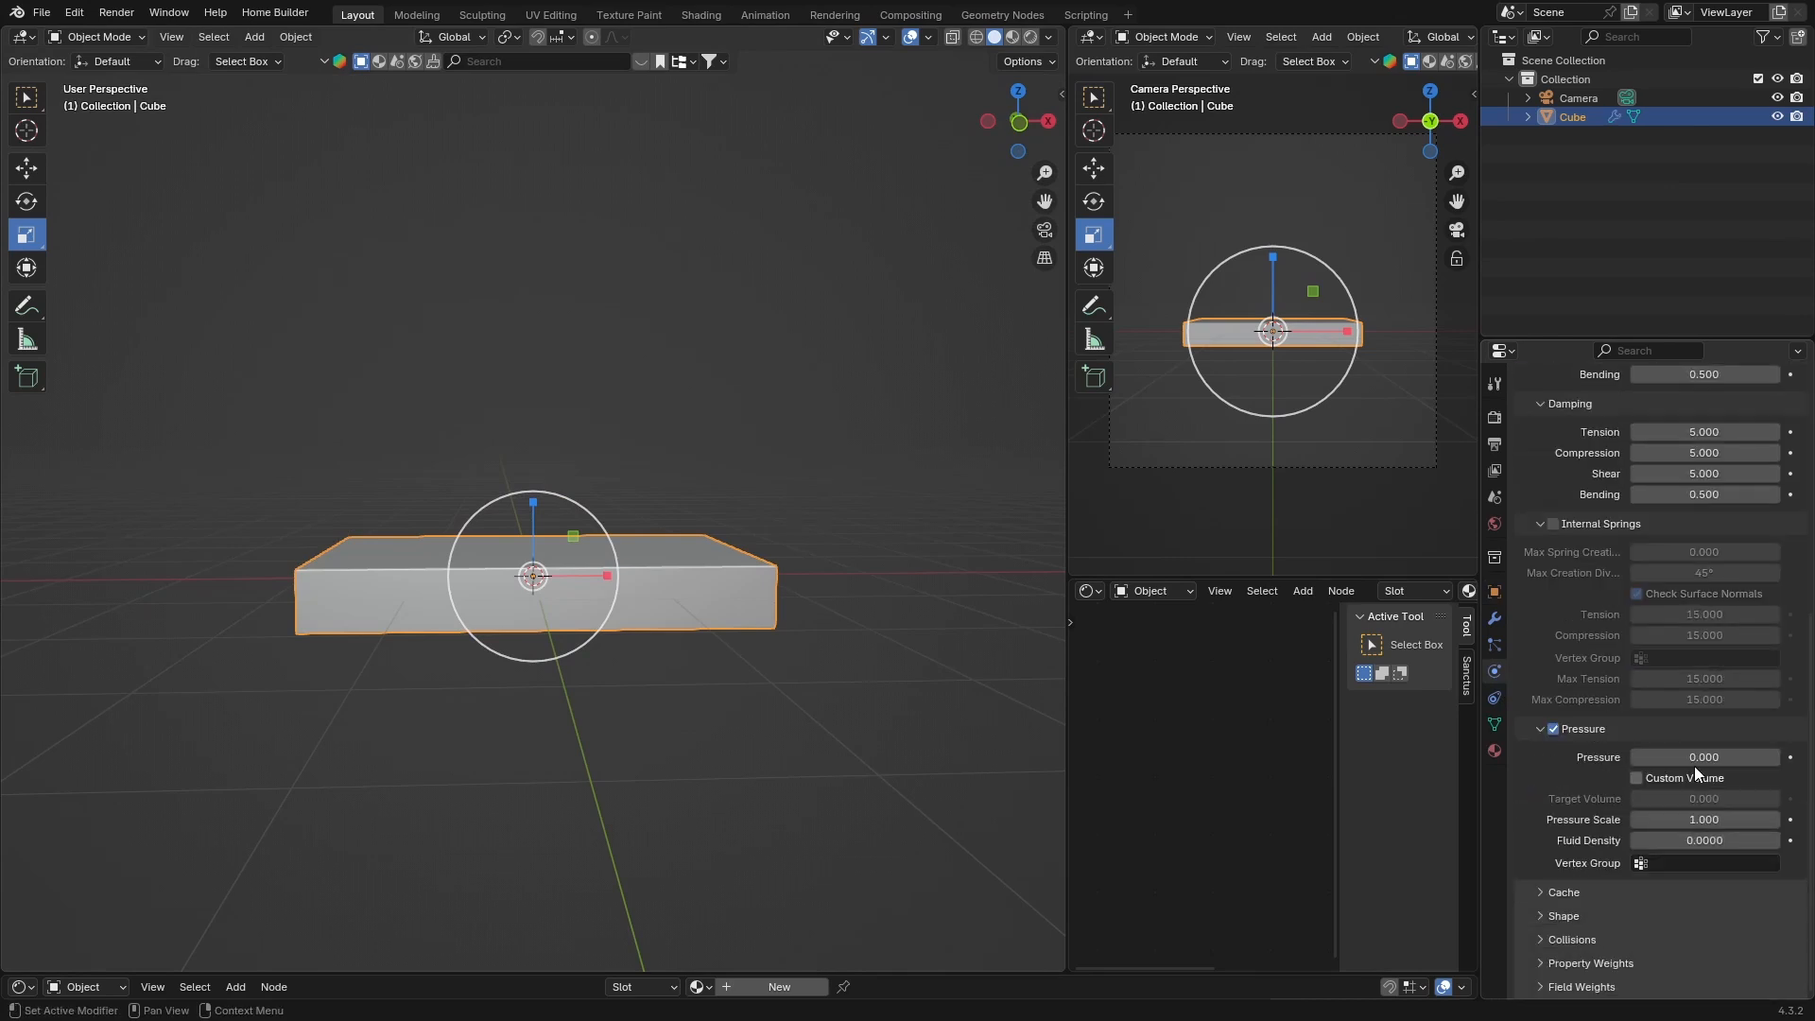
pyautogui.click(1699, 757)
pyautogui.press('BackSpace')
pyautogui.write('2')
pyautogui.press('Return')
# Set the cloth's Field Weights gravity to 0
pyautogui.click(1541, 986)
pyautogui.scroll(-5, 1545, 876)
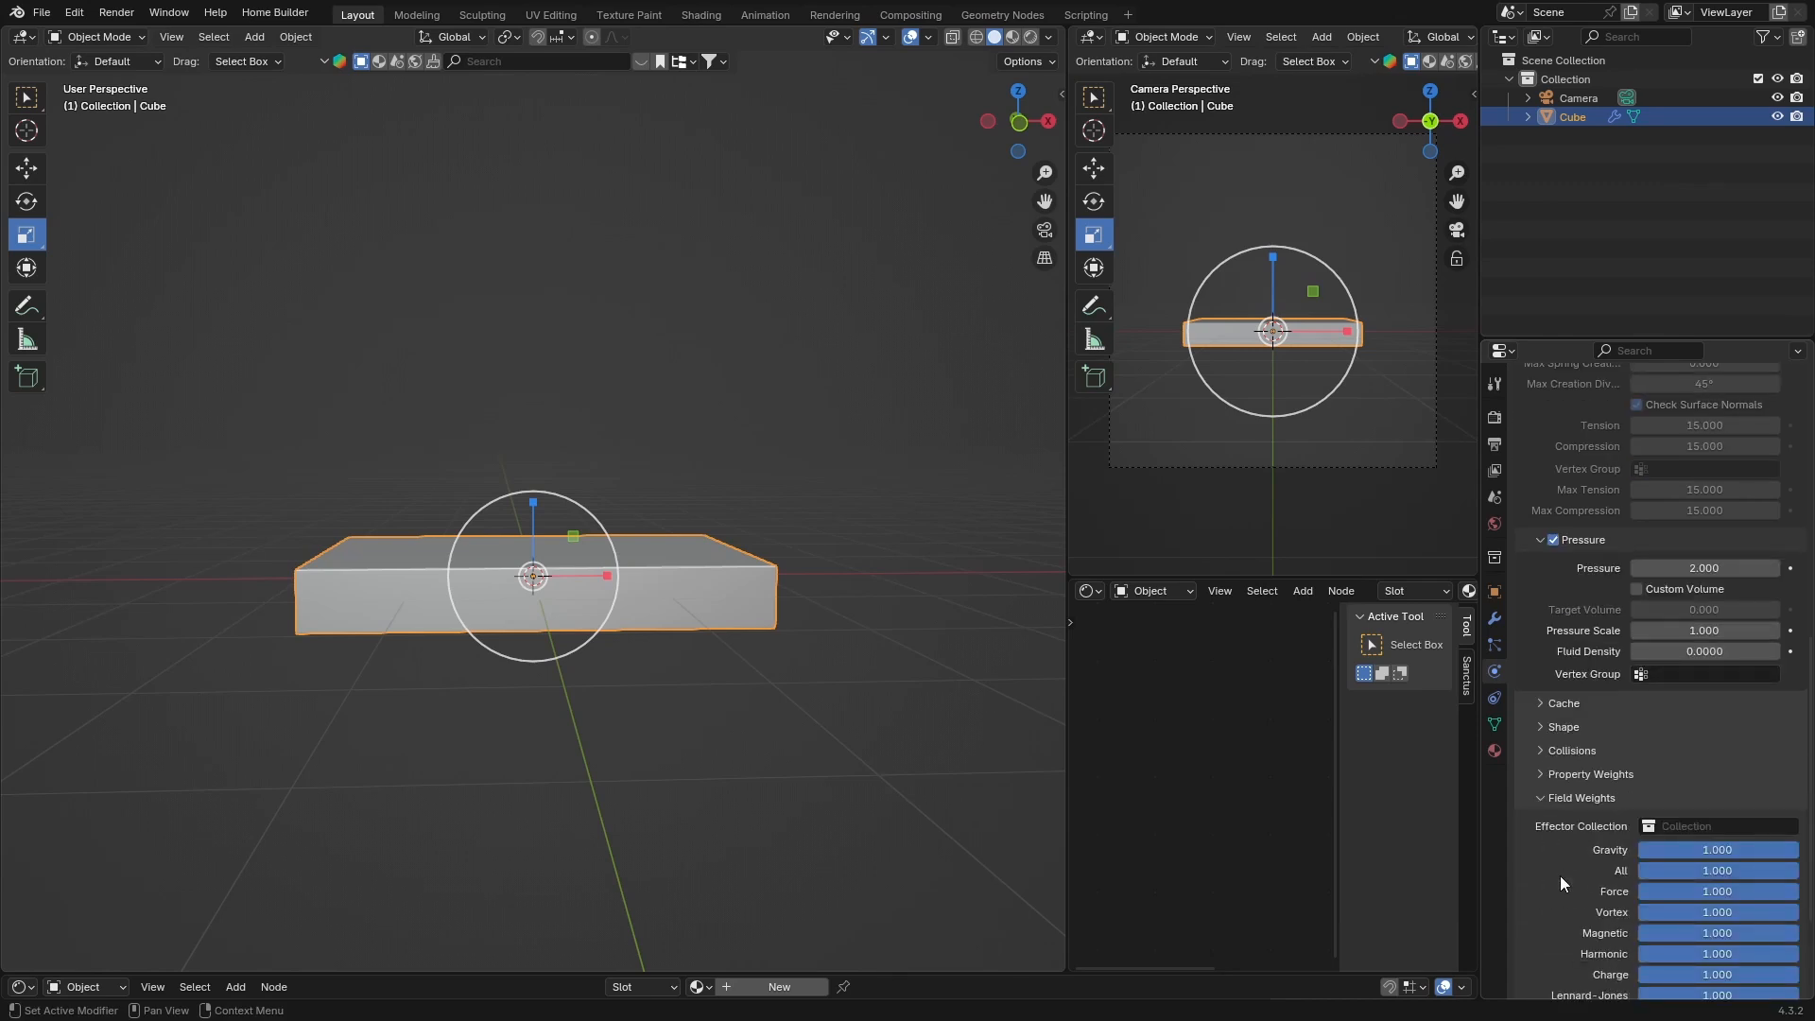
pyautogui.moveTo(1717, 849); pyautogui.dragTo(1550, 850)
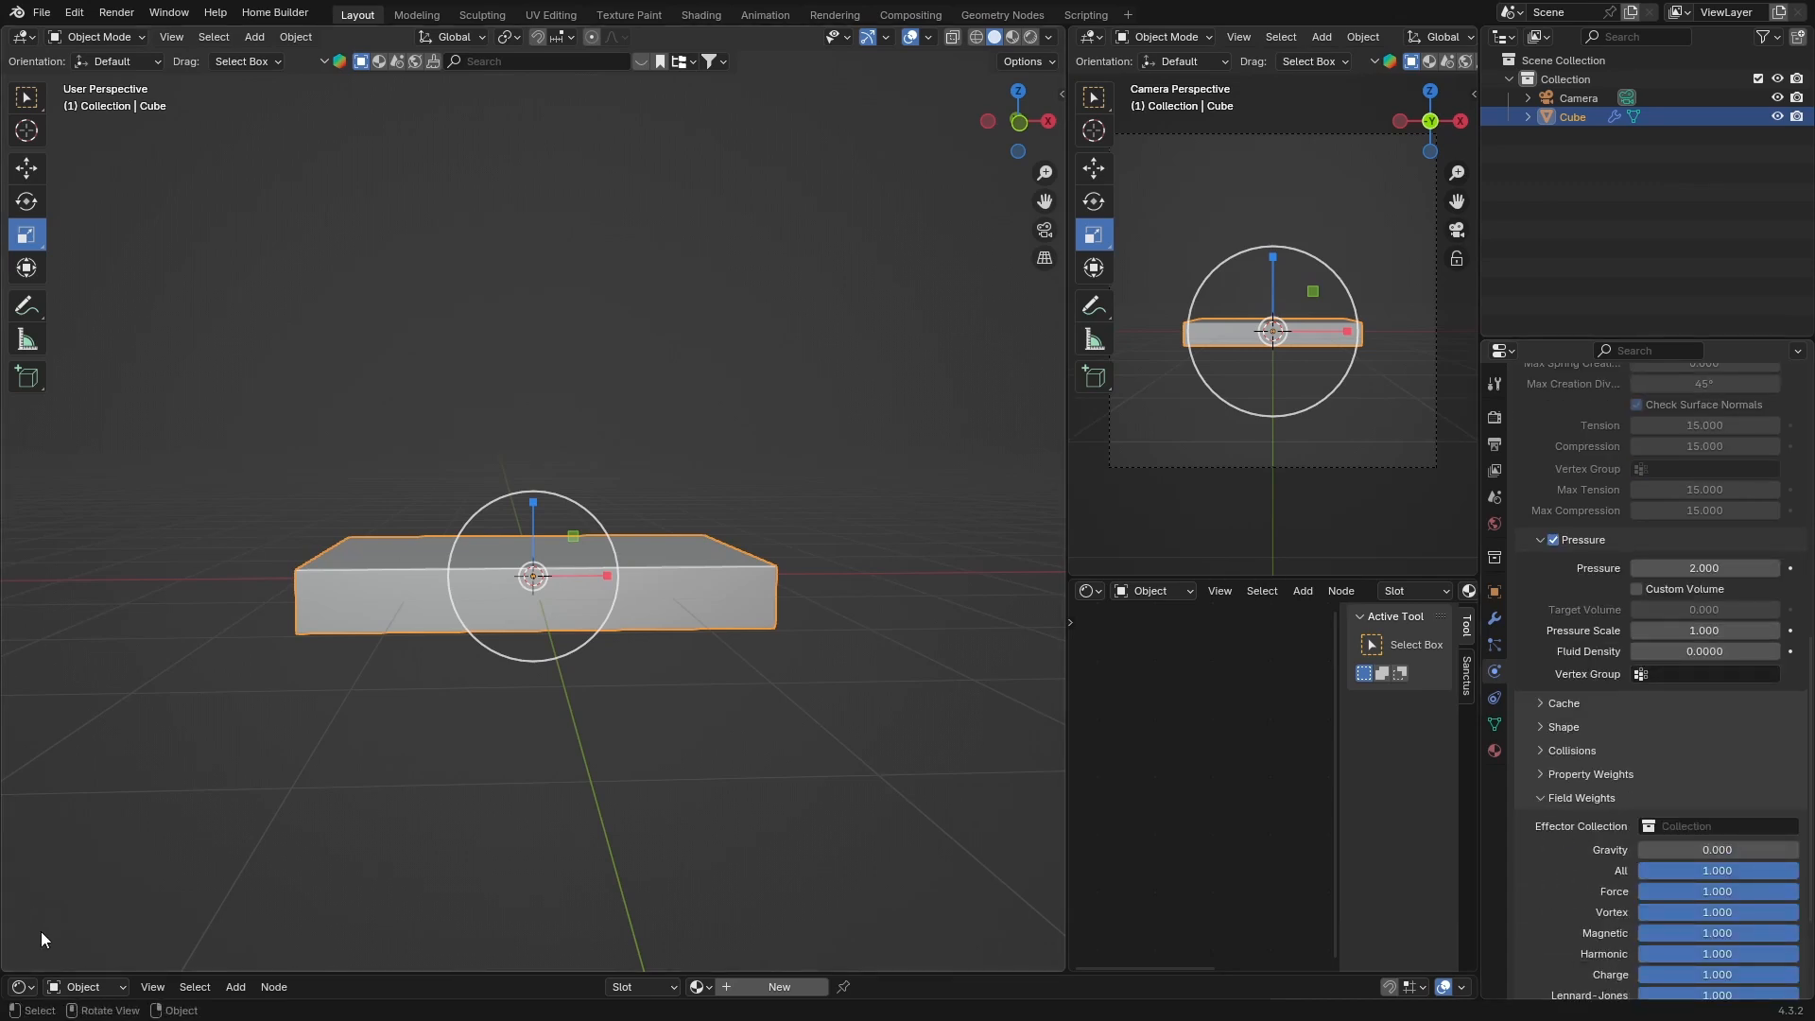
# Switch the bottom editor to the Timeline and enlarge it
pyautogui.click(23, 987)
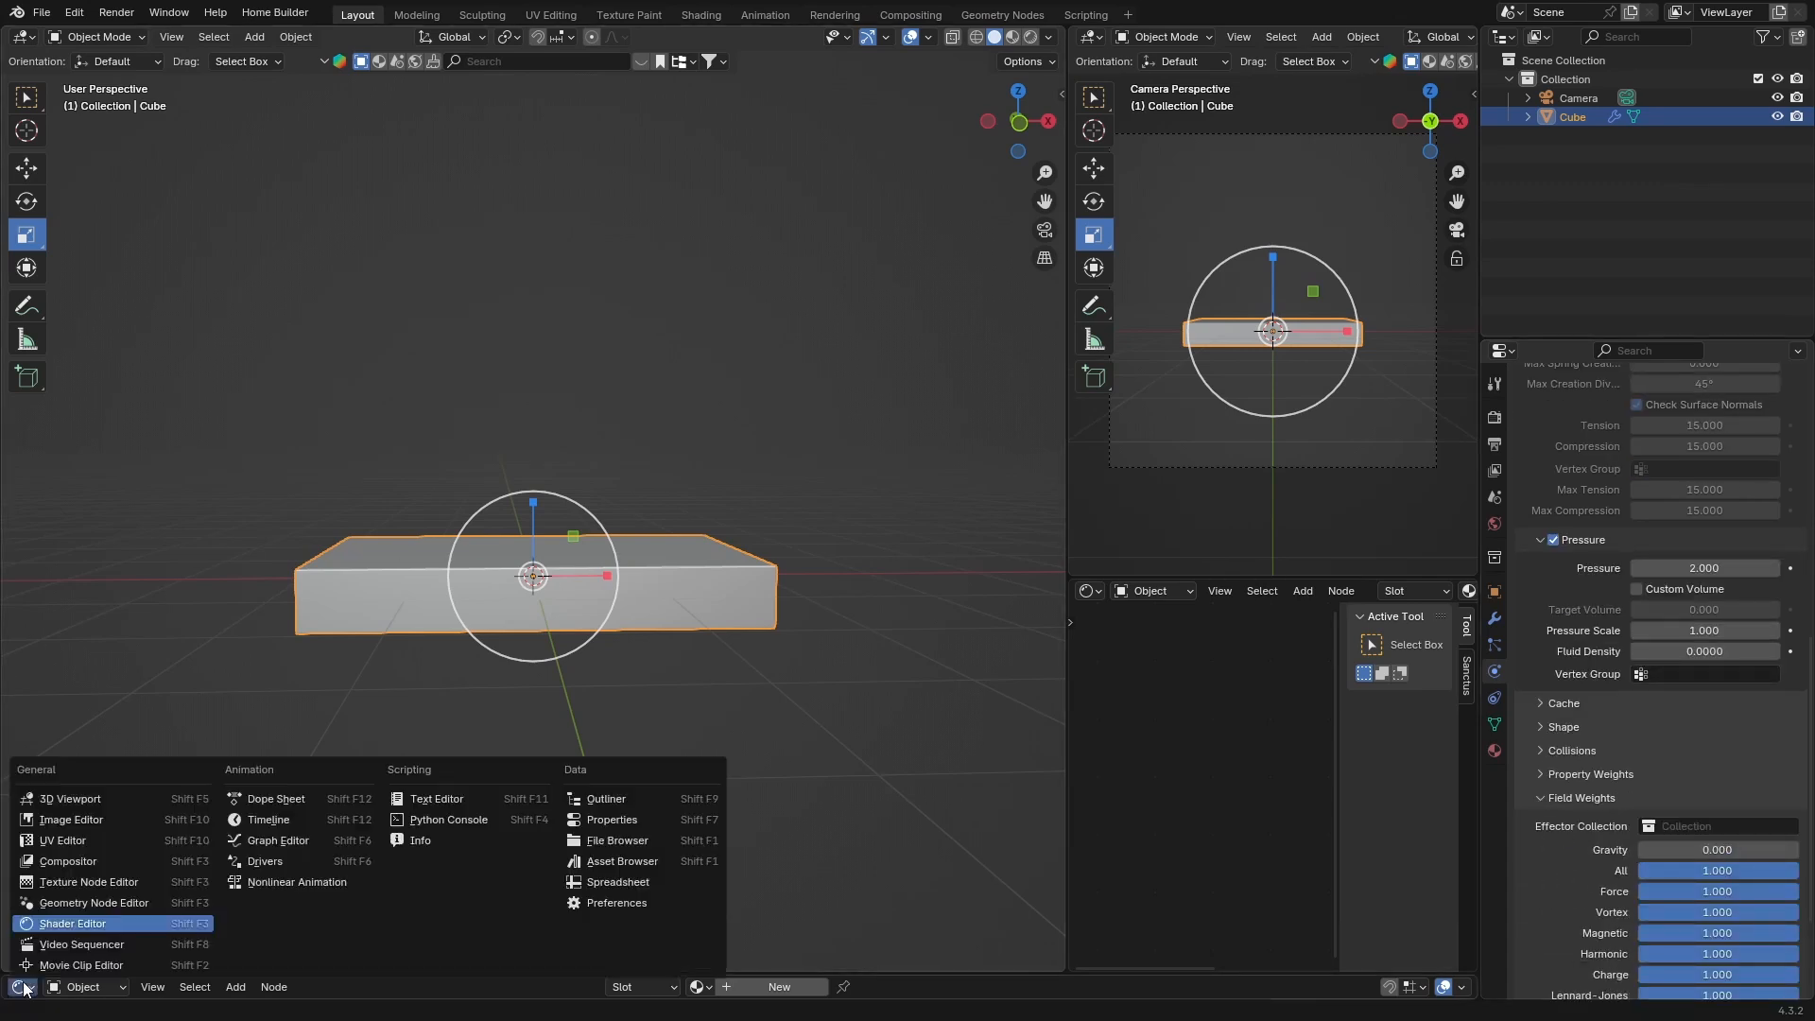
pyautogui.click(262, 821)
pyautogui.moveTo(326, 973); pyautogui.dragTo(355, 825)
# Play the cloth simulation, then scrub back to an early frame to inspect the inflated shape
pyautogui.press('space')
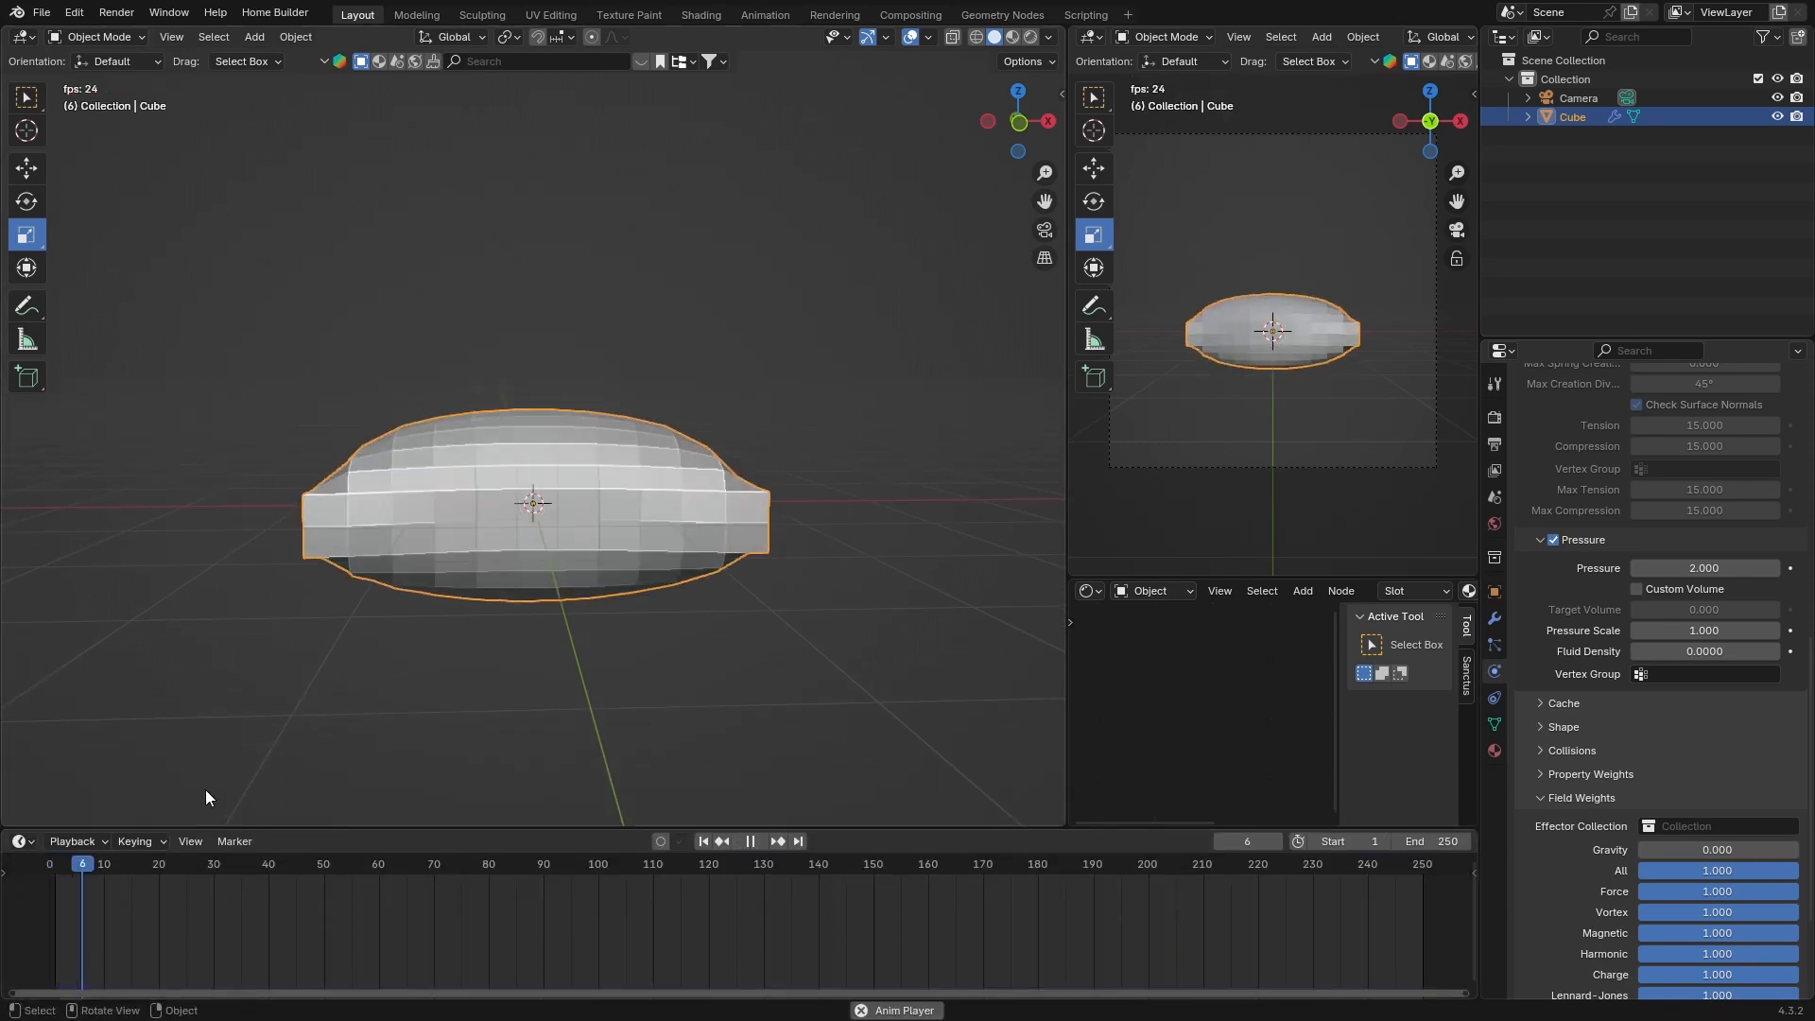
pyautogui.moveTo(157, 875); pyautogui.dragTo(60, 866)
pyautogui.moveTo(241, 638); pyautogui.dragTo(349, 671, button='middle')
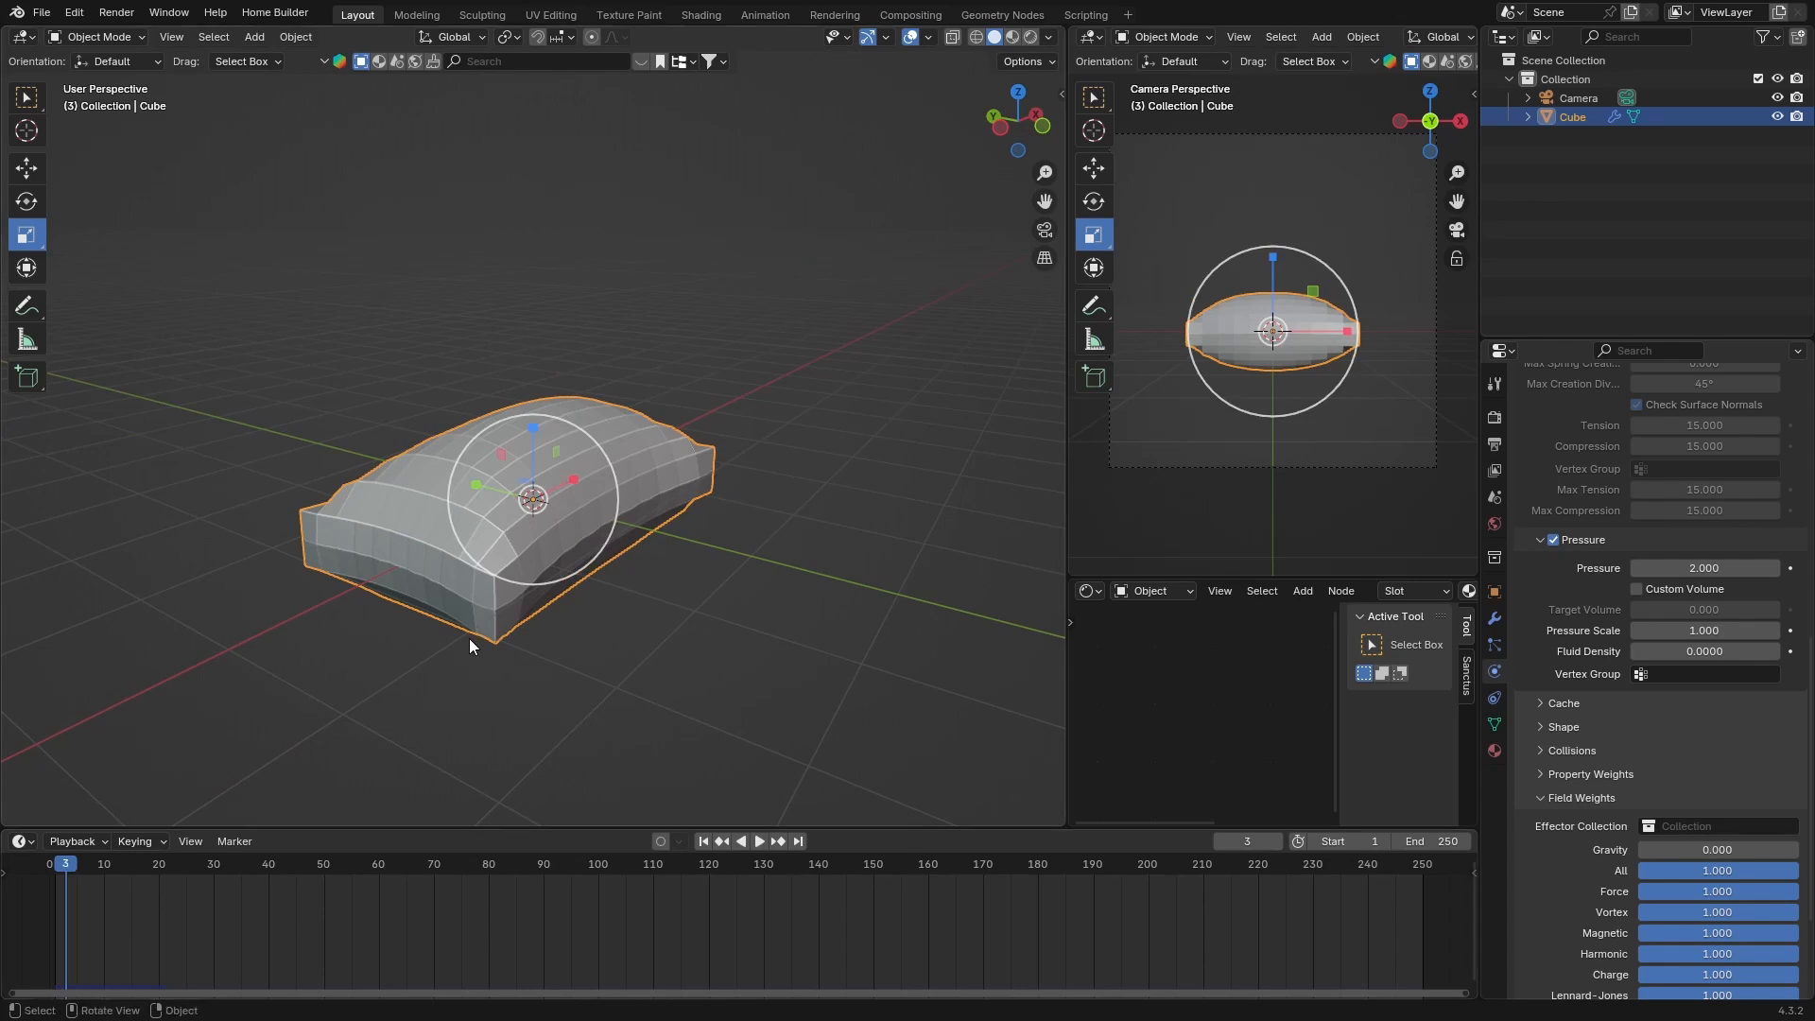
pyautogui.moveTo(469, 639); pyautogui.dragTo(275, 626, button='middle')
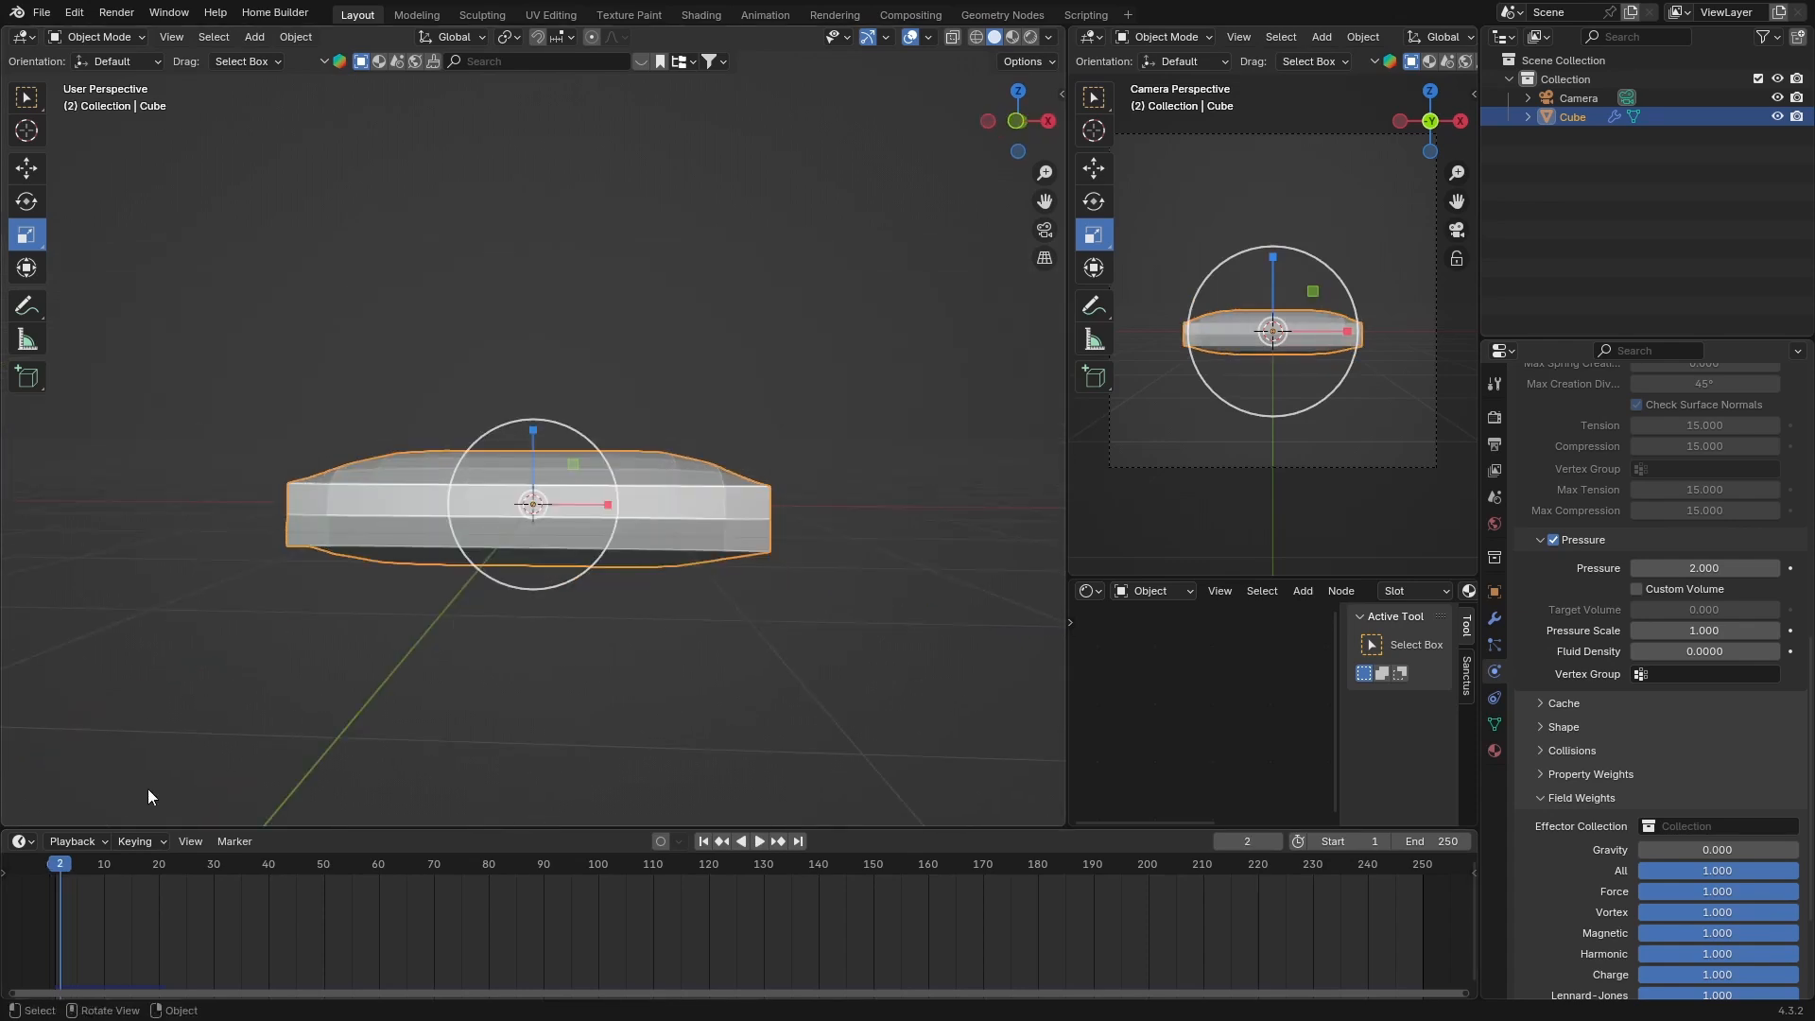
# Add a Subdivision Surface modifier with viewport levels set to 2
pyautogui.click(1494, 618)
pyautogui.click(1637, 415)
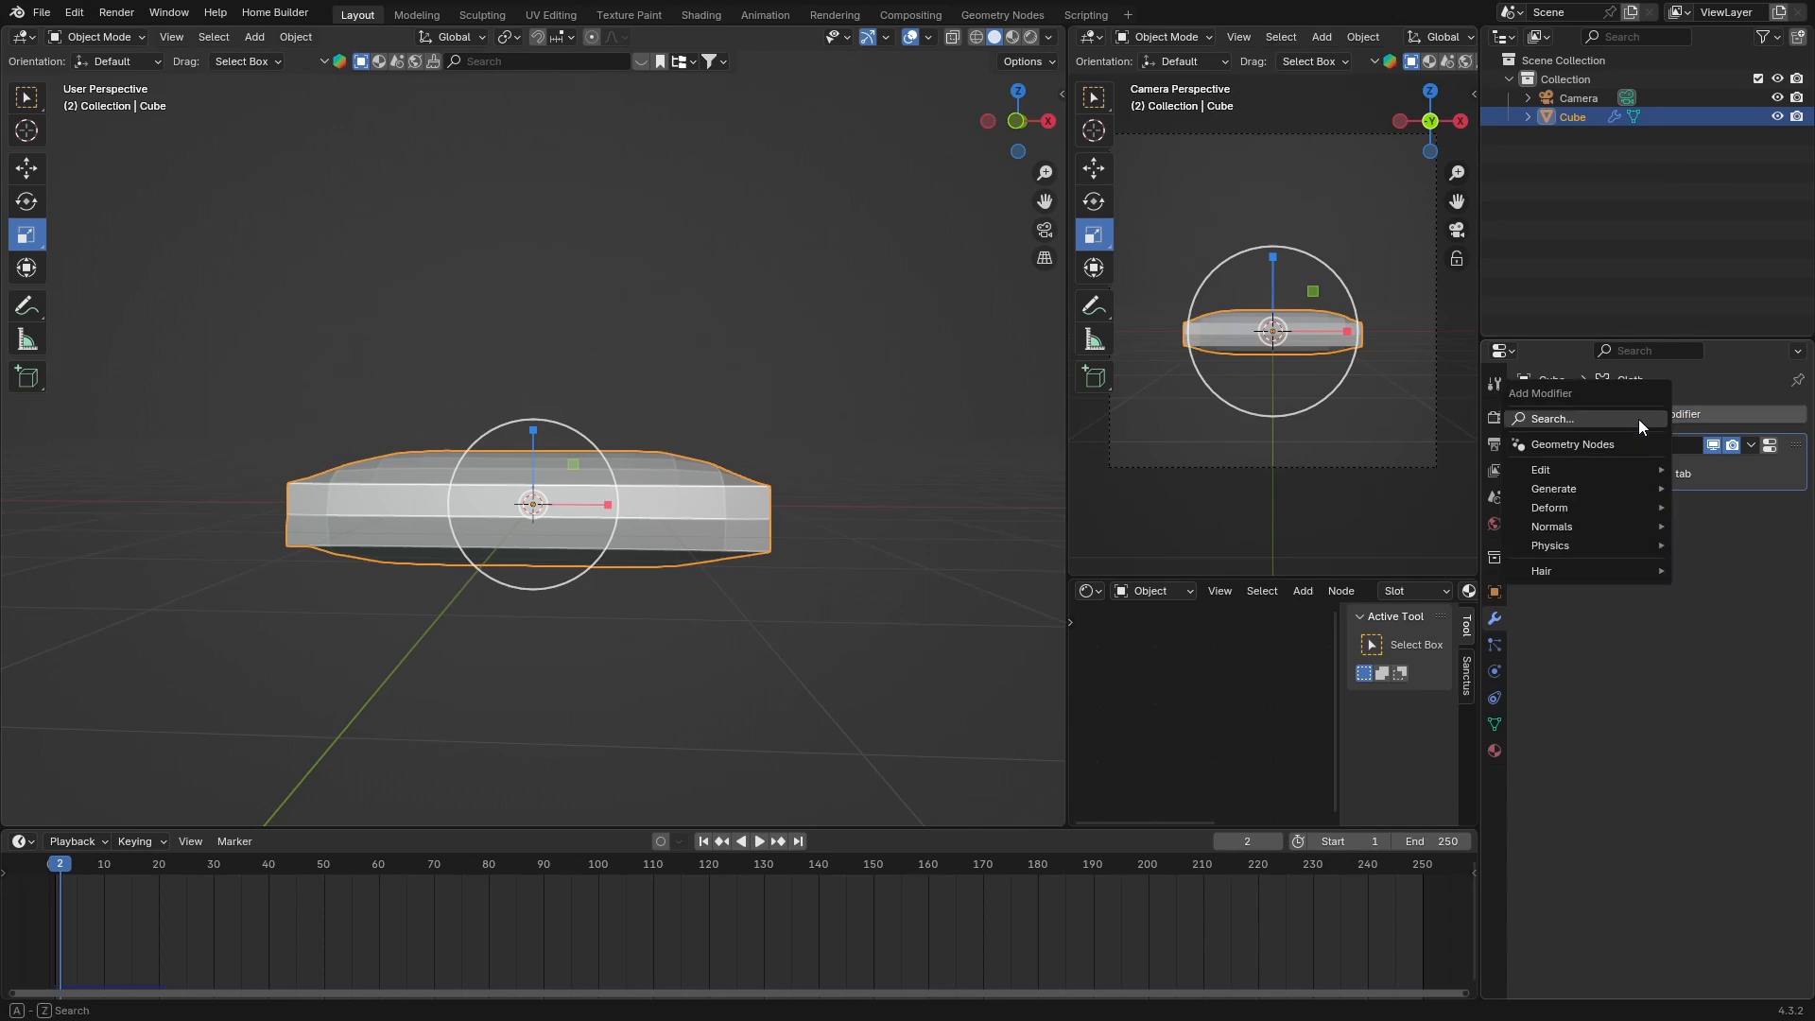
pyautogui.click(1576, 418)
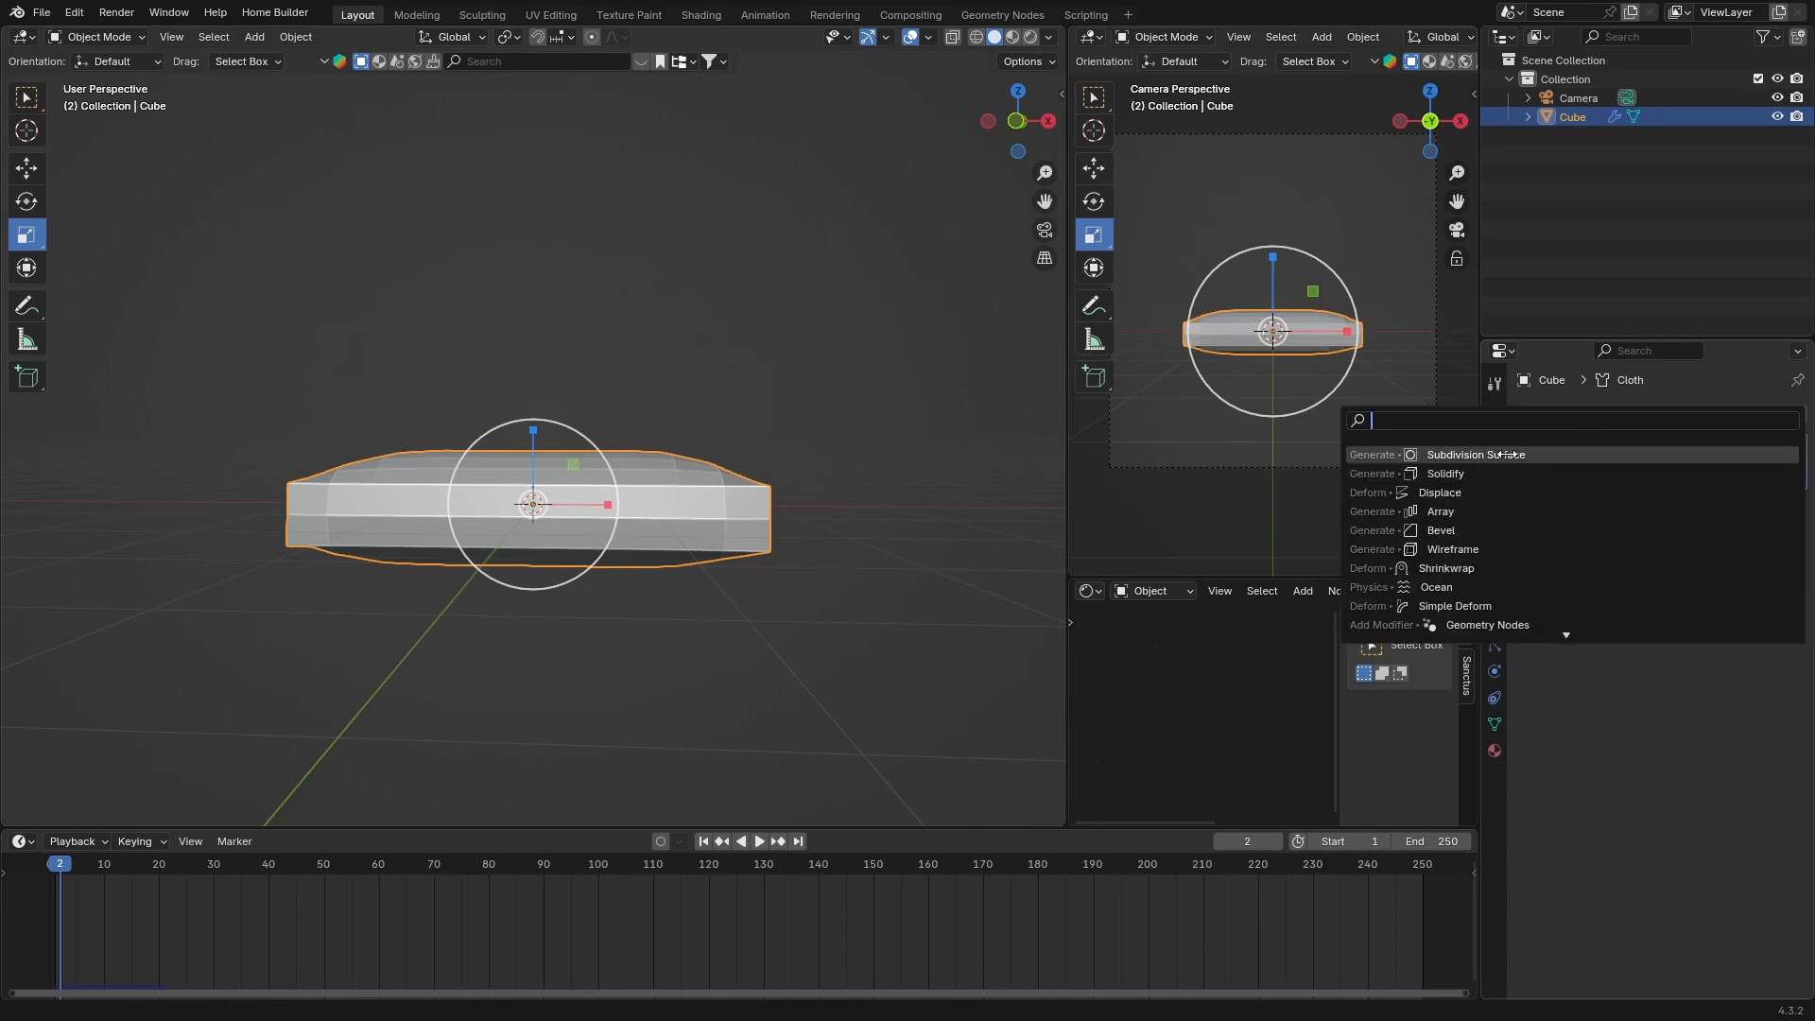
pyautogui.click(1664, 455)
pyautogui.click(1773, 557)
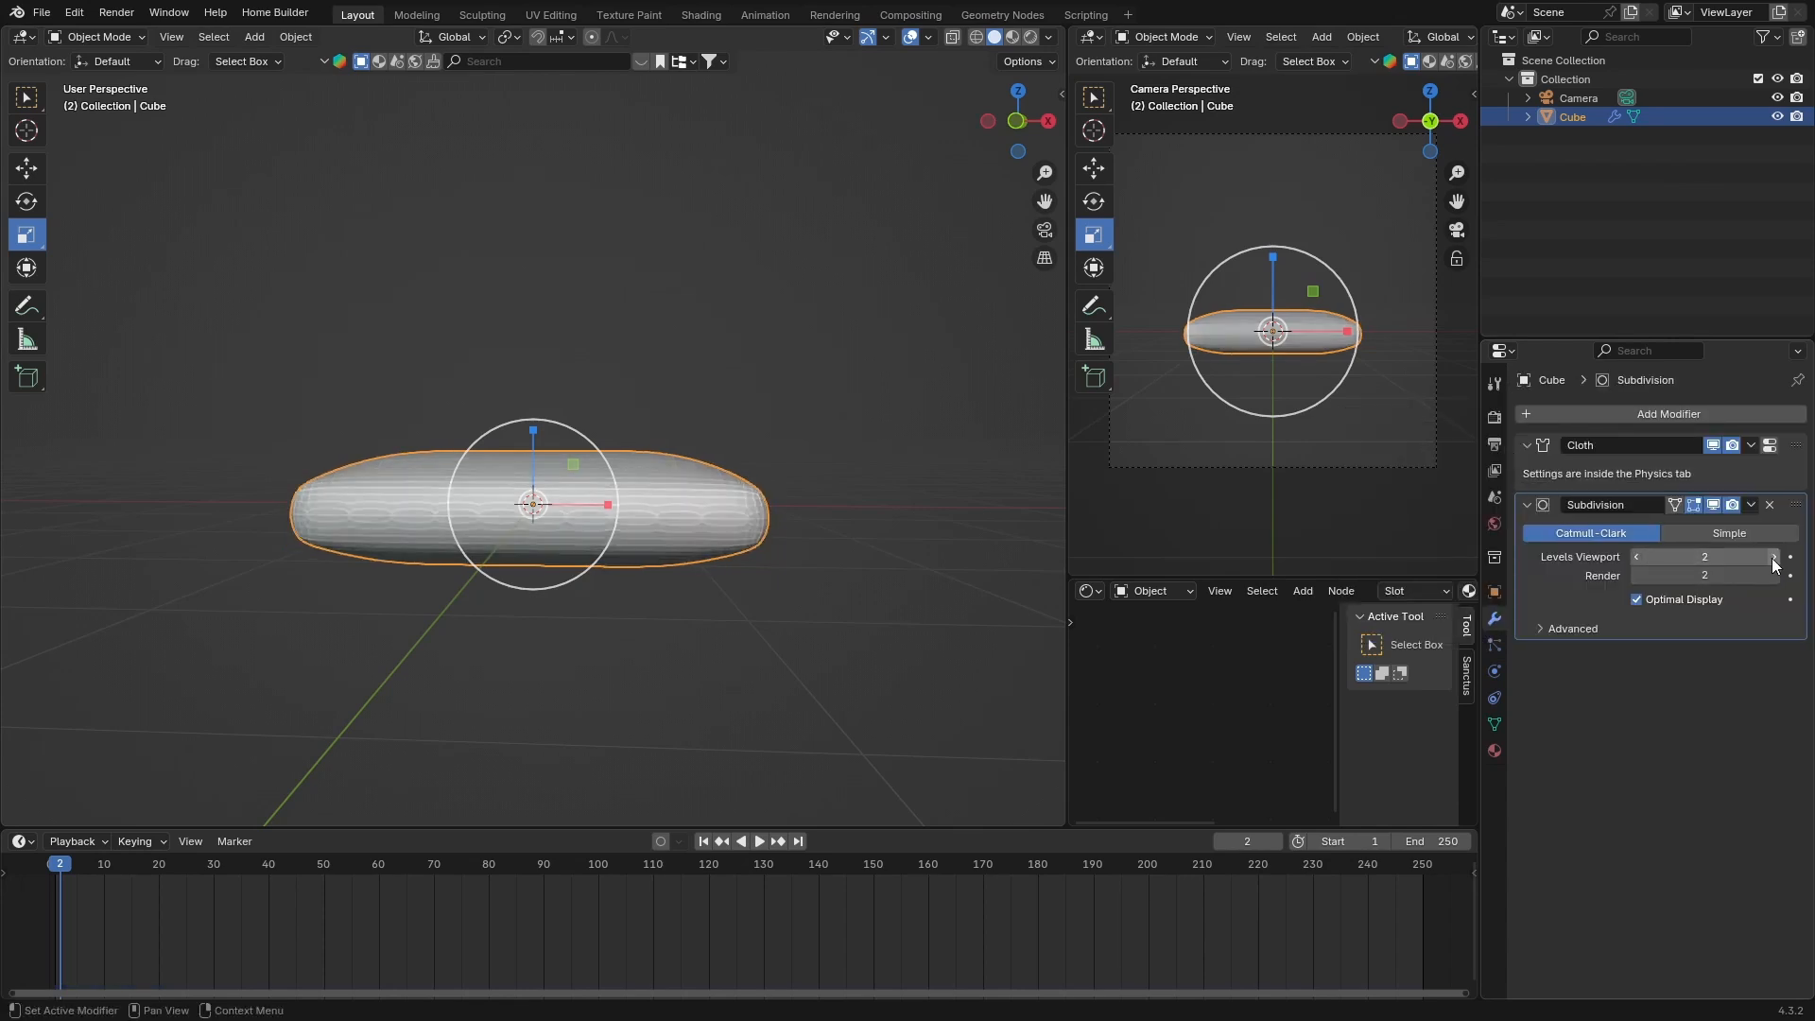
# Apply the Cloth modifier and then the Subdivision modifier
pyautogui.click(1751, 445)
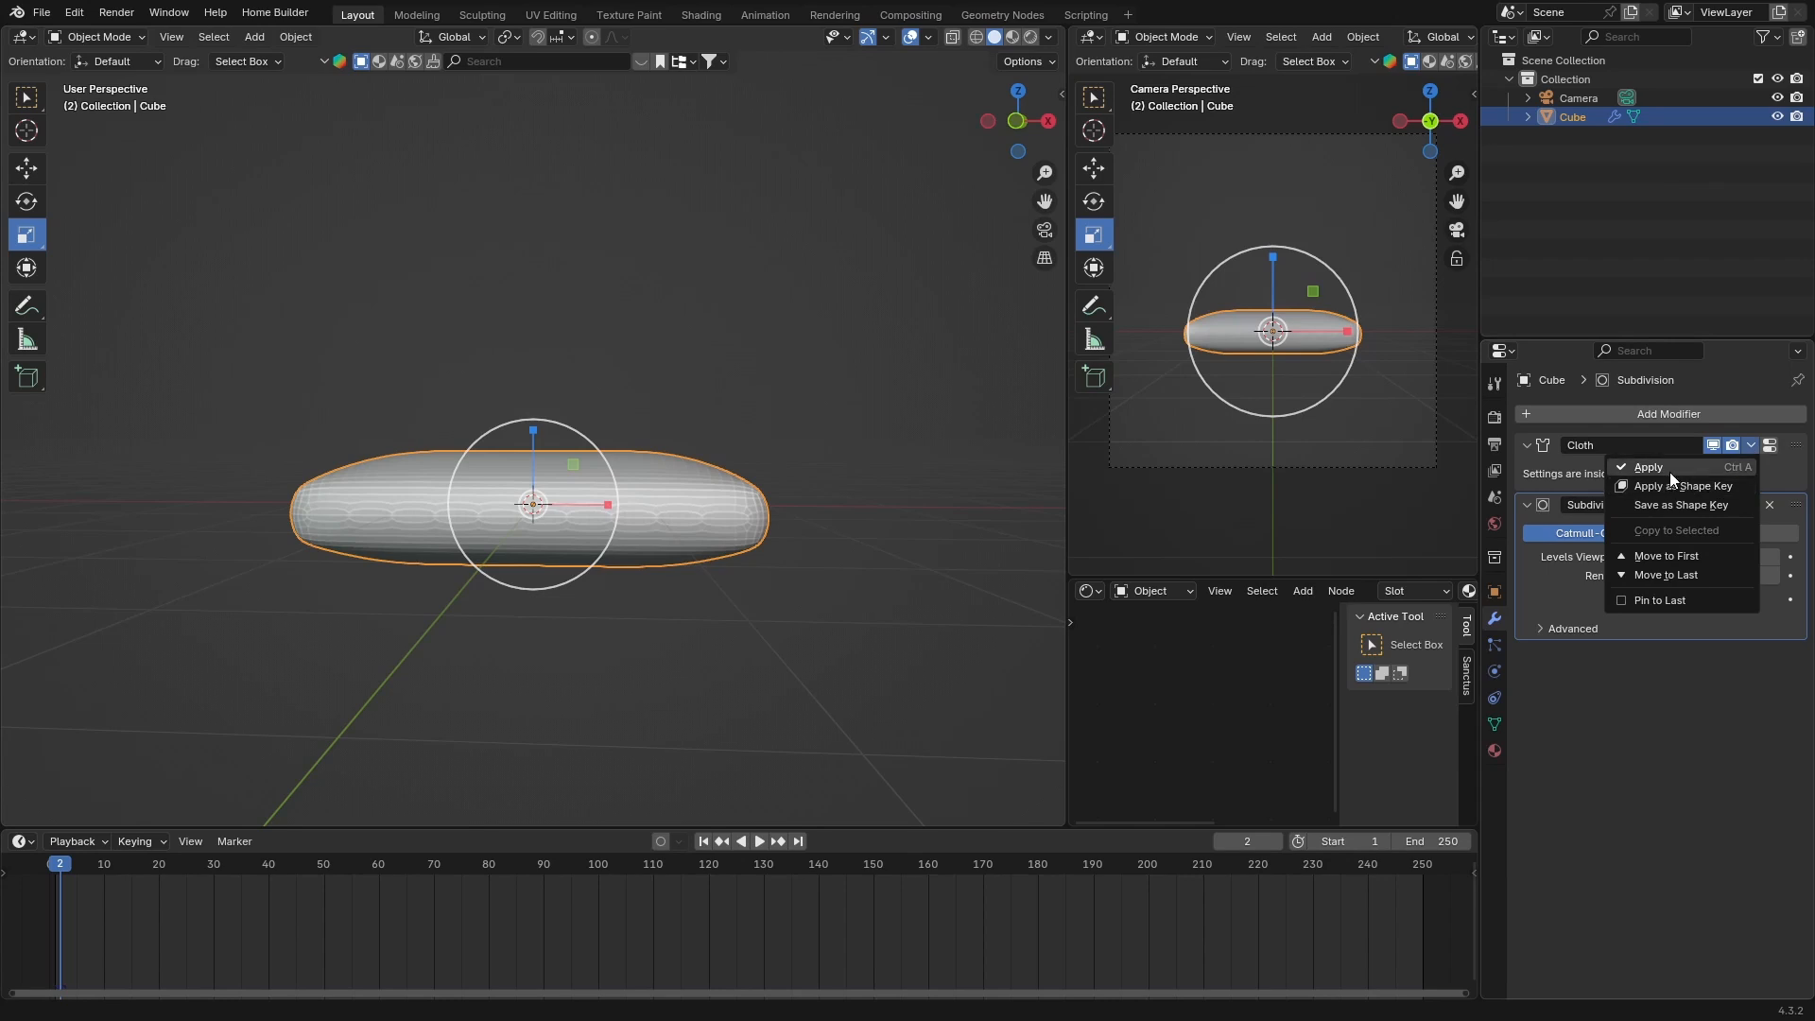
pyautogui.click(1671, 473)
pyautogui.click(1749, 447)
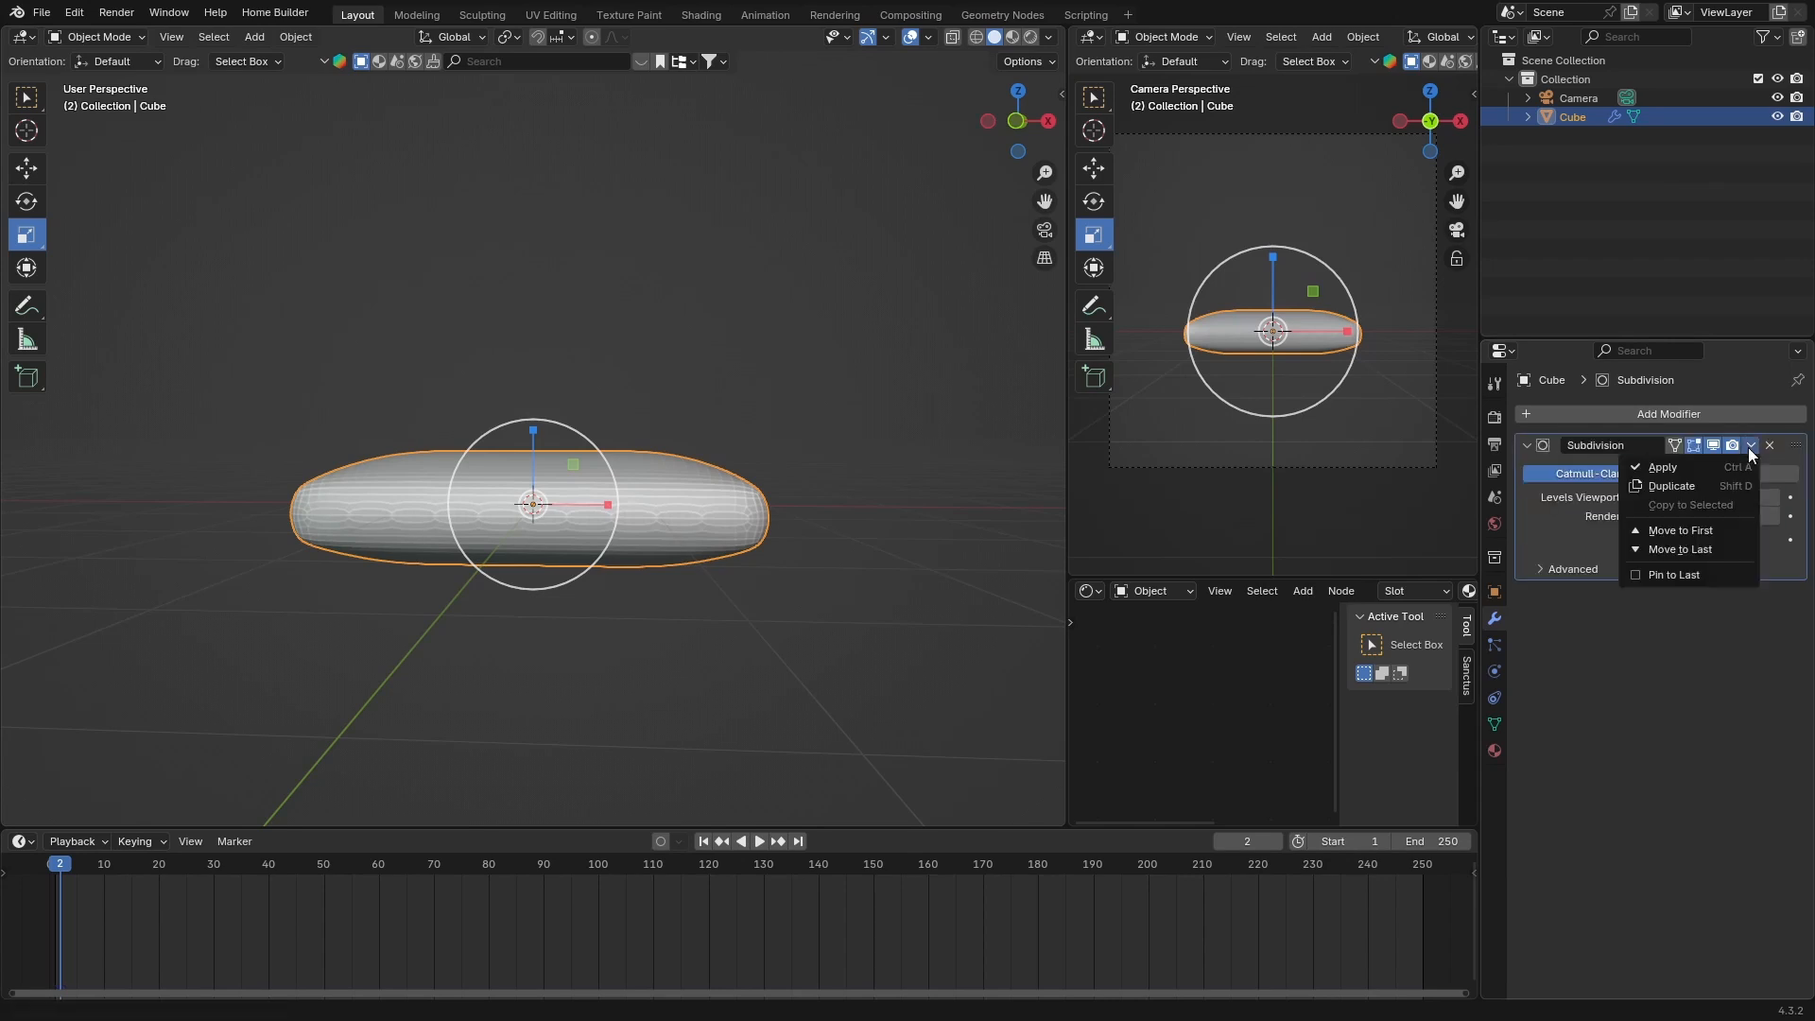
pyautogui.click(1692, 470)
# Shade the cushion smooth and return the timeline to frame 0
pyautogui.rightClick(662, 513)
pyautogui.click(660, 492)
pyautogui.moveTo(607, 601); pyautogui.dragTo(451, 708, button='middle')
pyautogui.moveTo(84, 862)
pyautogui.mouseDown()
pyautogui.moveTo(115, 869)
pyautogui.moveTo(50, 869)
pyautogui.mouseUp()
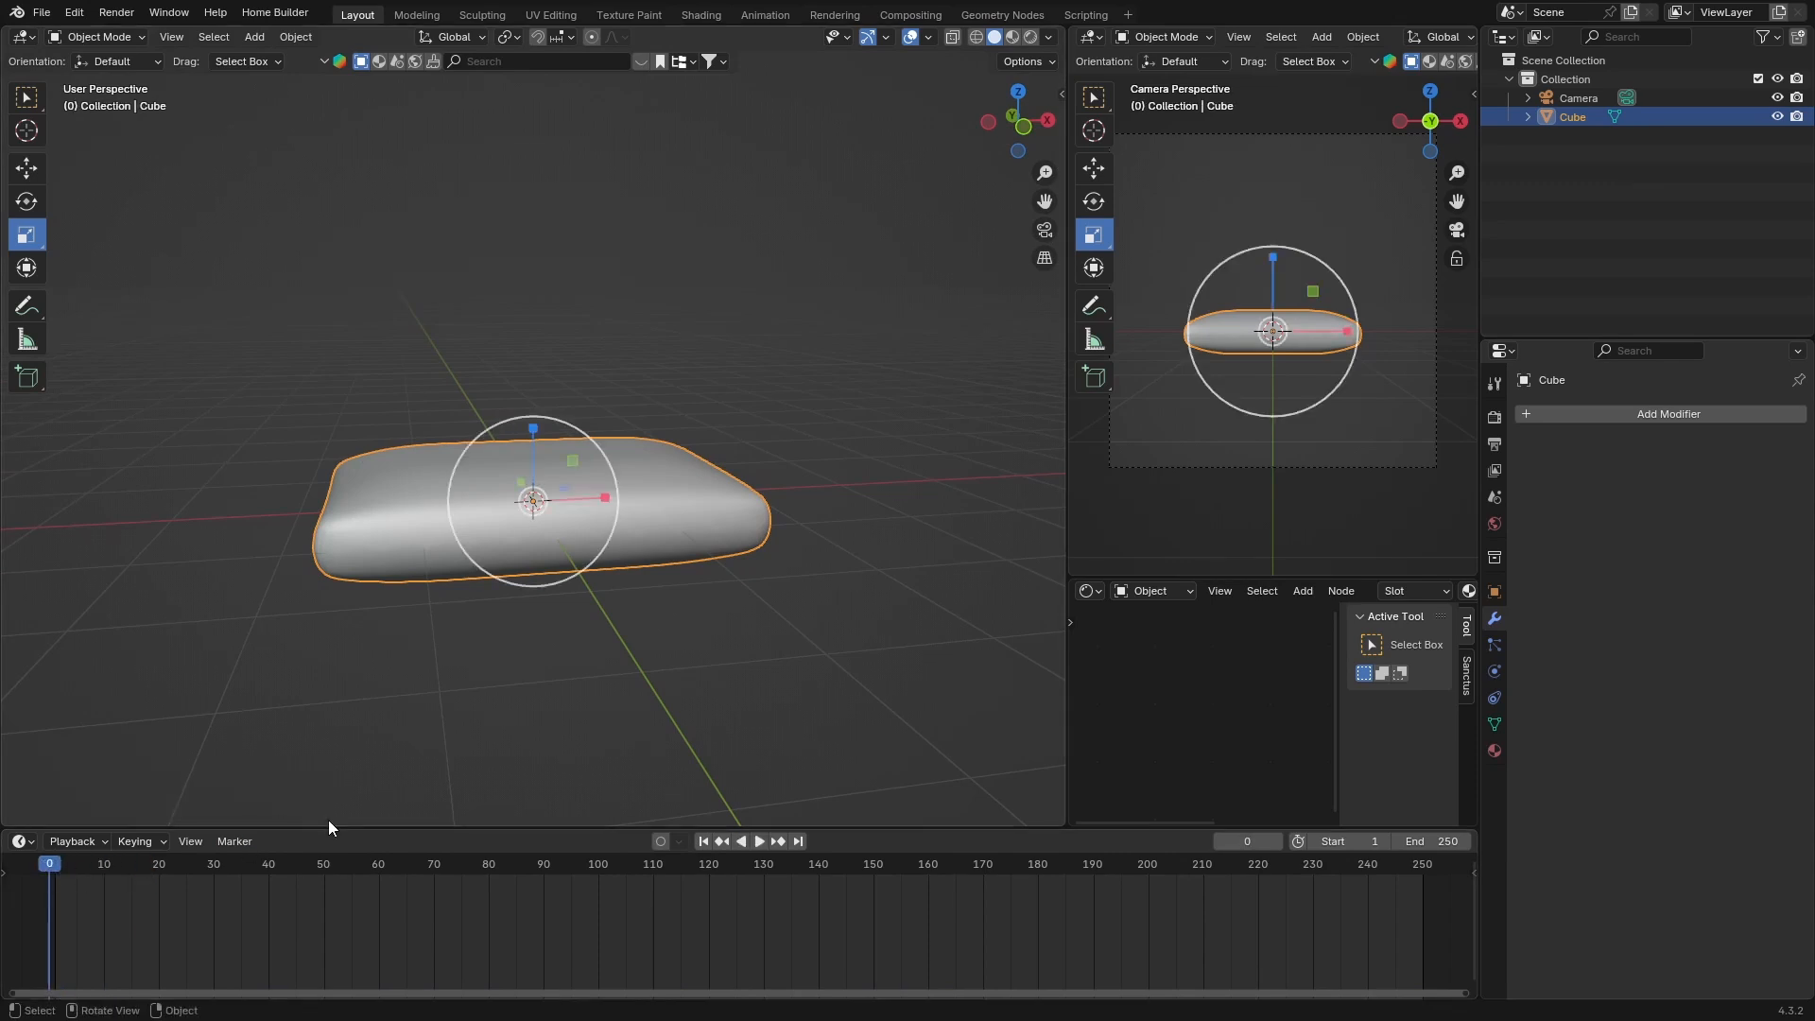
# Duplicate the cushion and move the copy about 3.5 m along X so it sits beside the original
pyautogui.moveTo(326, 828); pyautogui.dragTo(292, 1009)
pyautogui.click(837, 195)
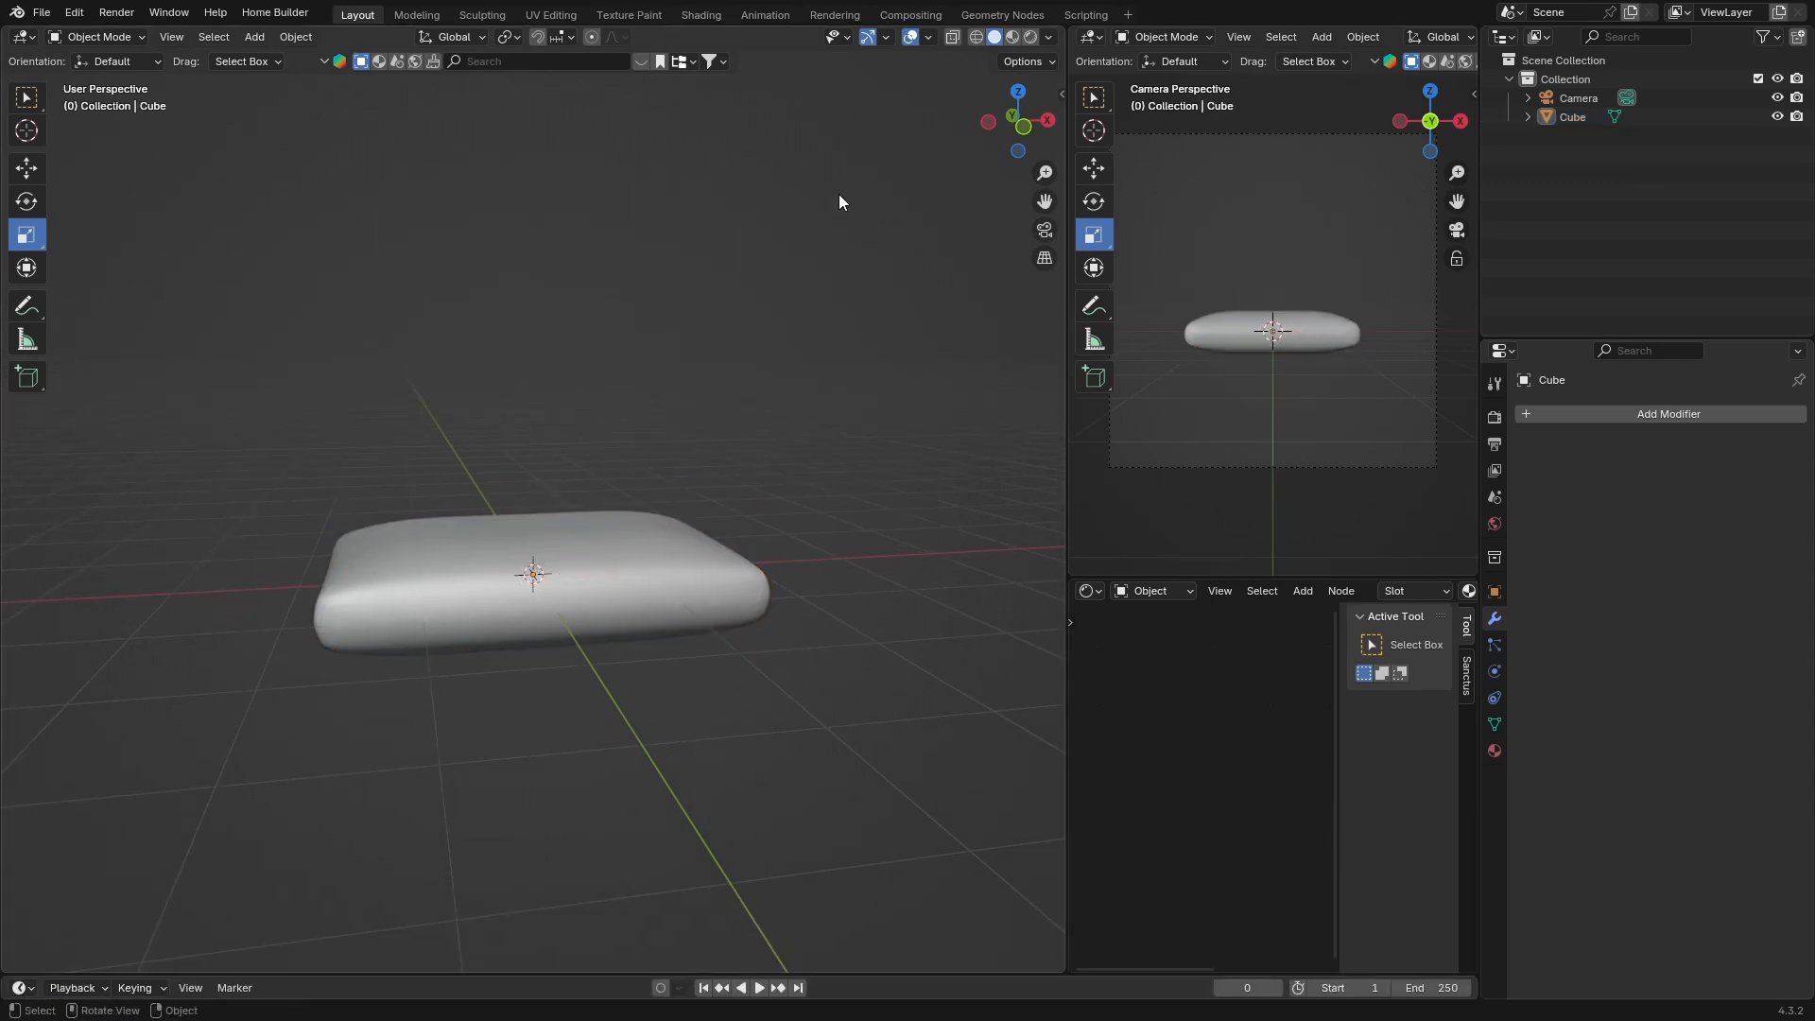
pyautogui.click(1049, 118)
pyautogui.click(1049, 120)
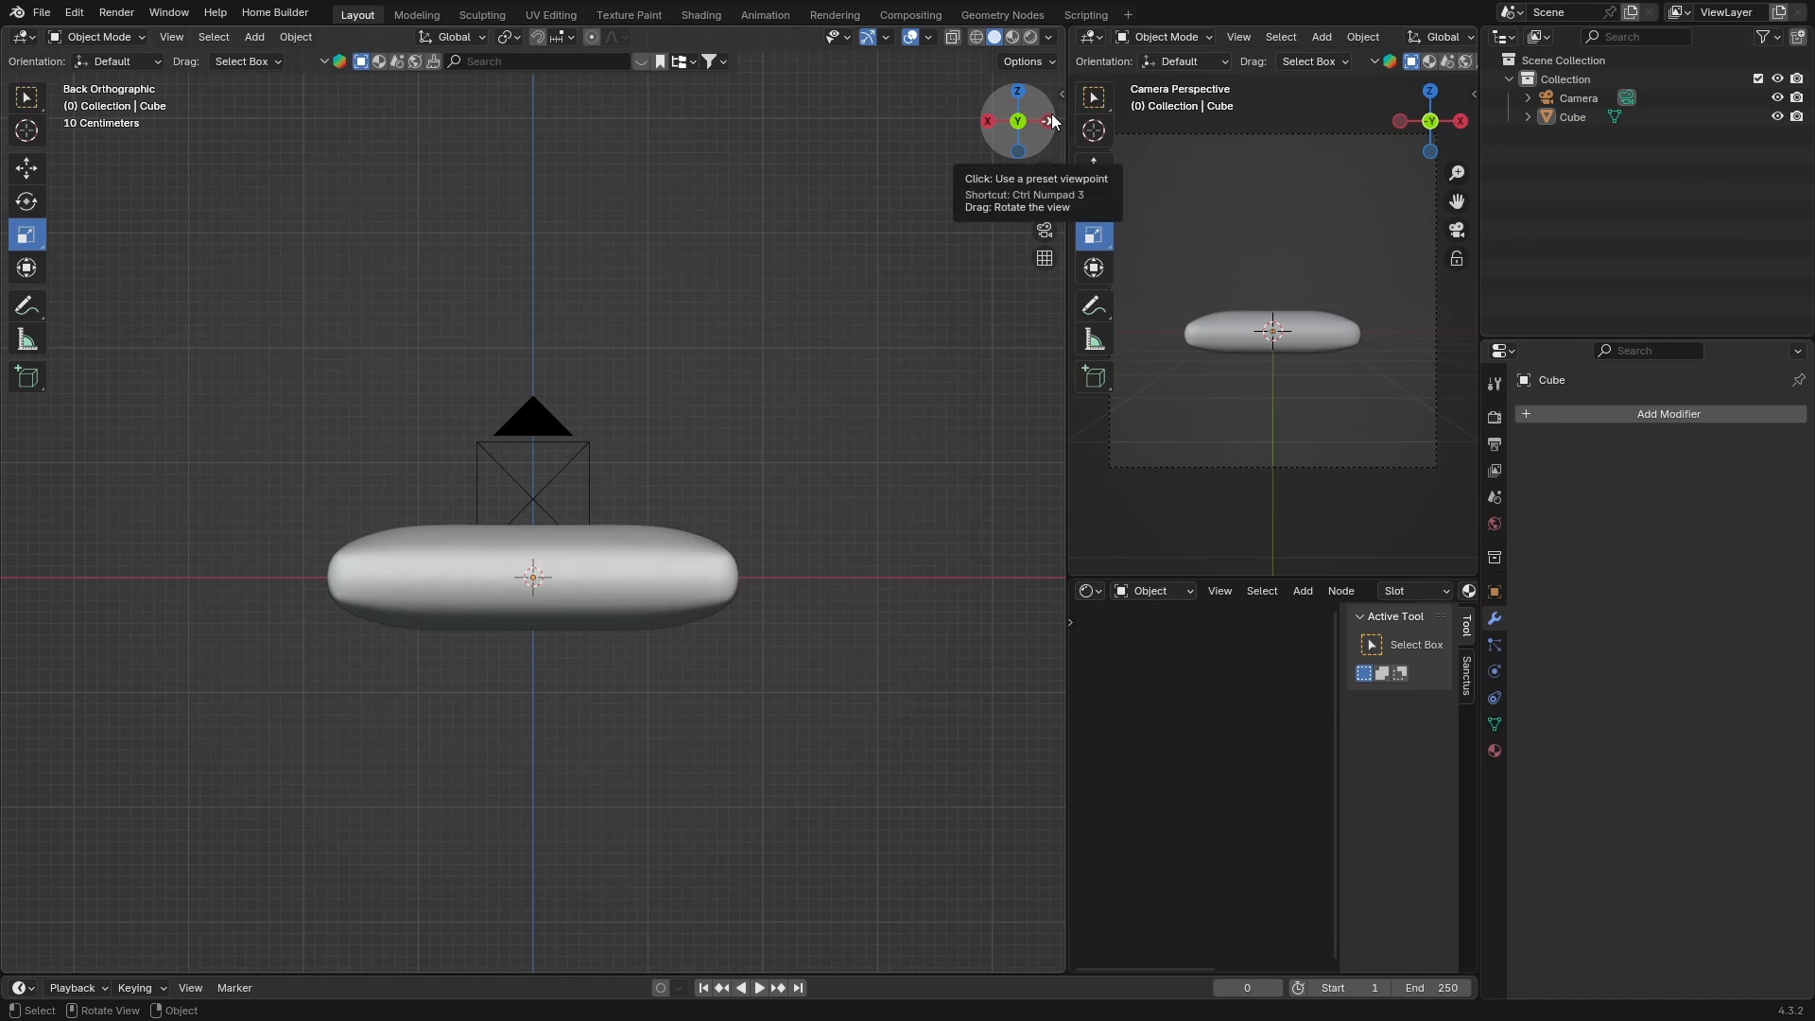
pyautogui.click(582, 555)
pyautogui.scroll(-1, 582, 554)
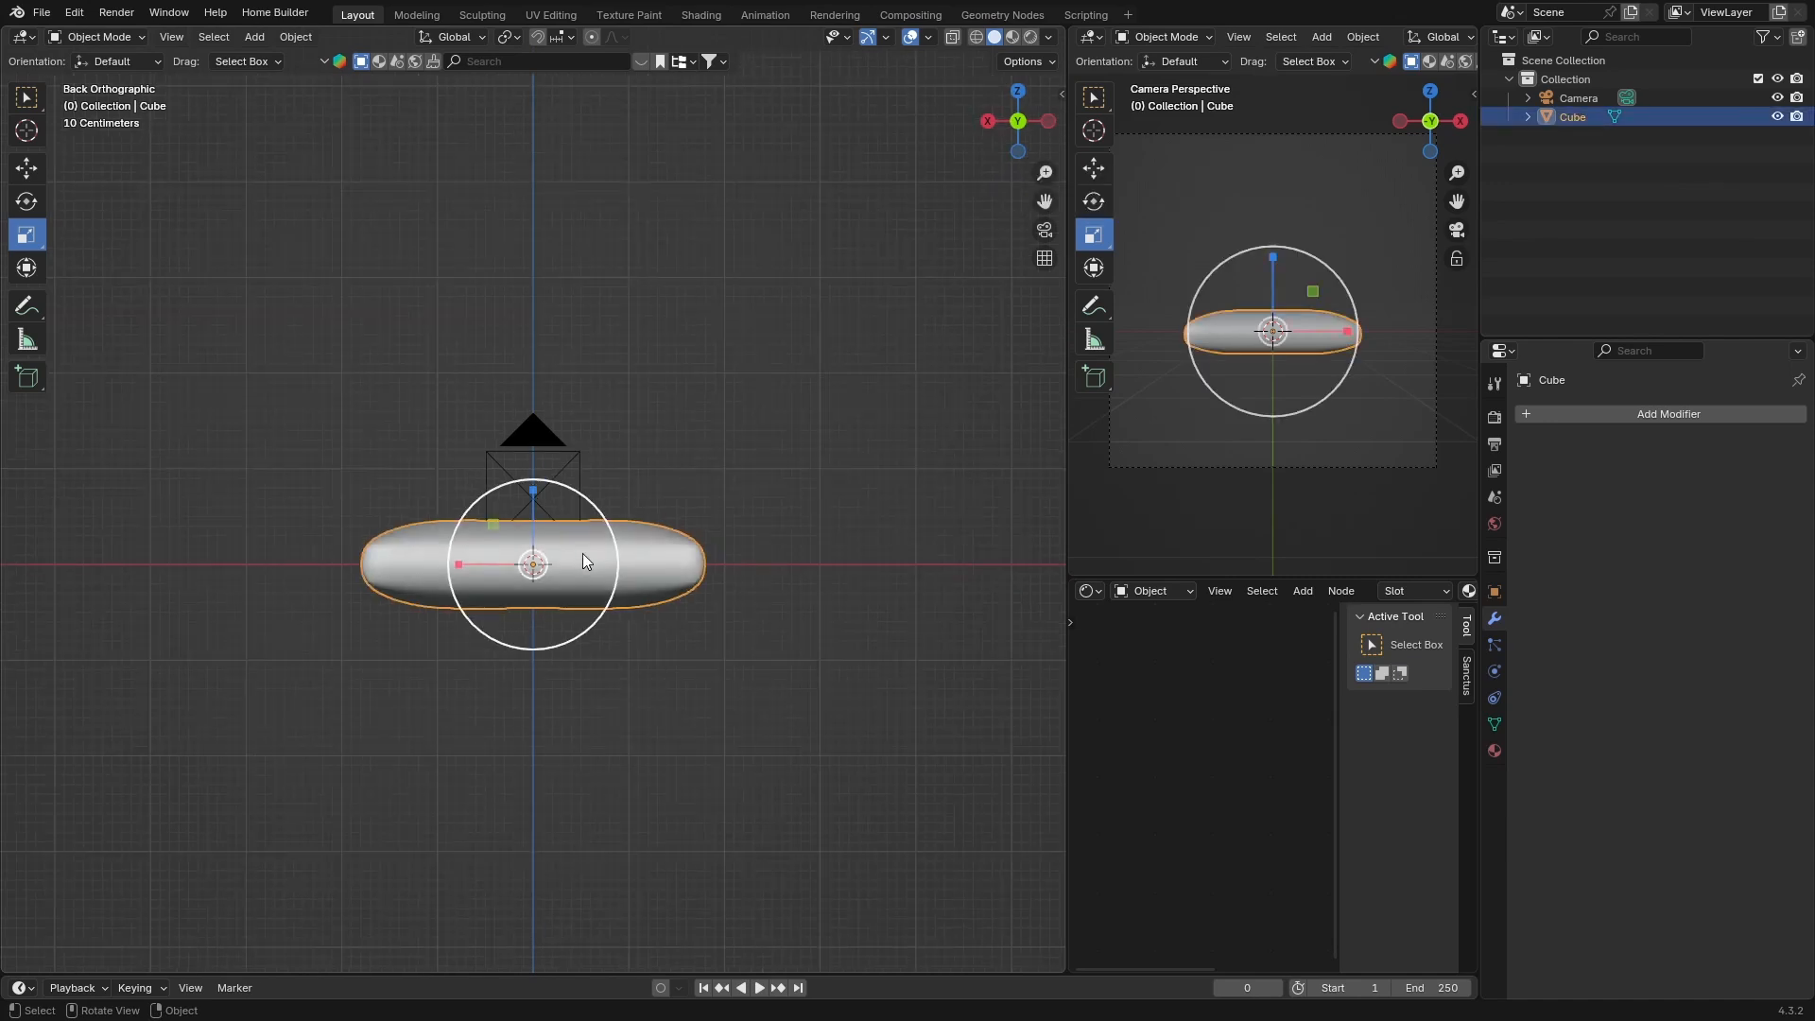
pyautogui.hotkey('shift', 'd')
pyautogui.press('x')
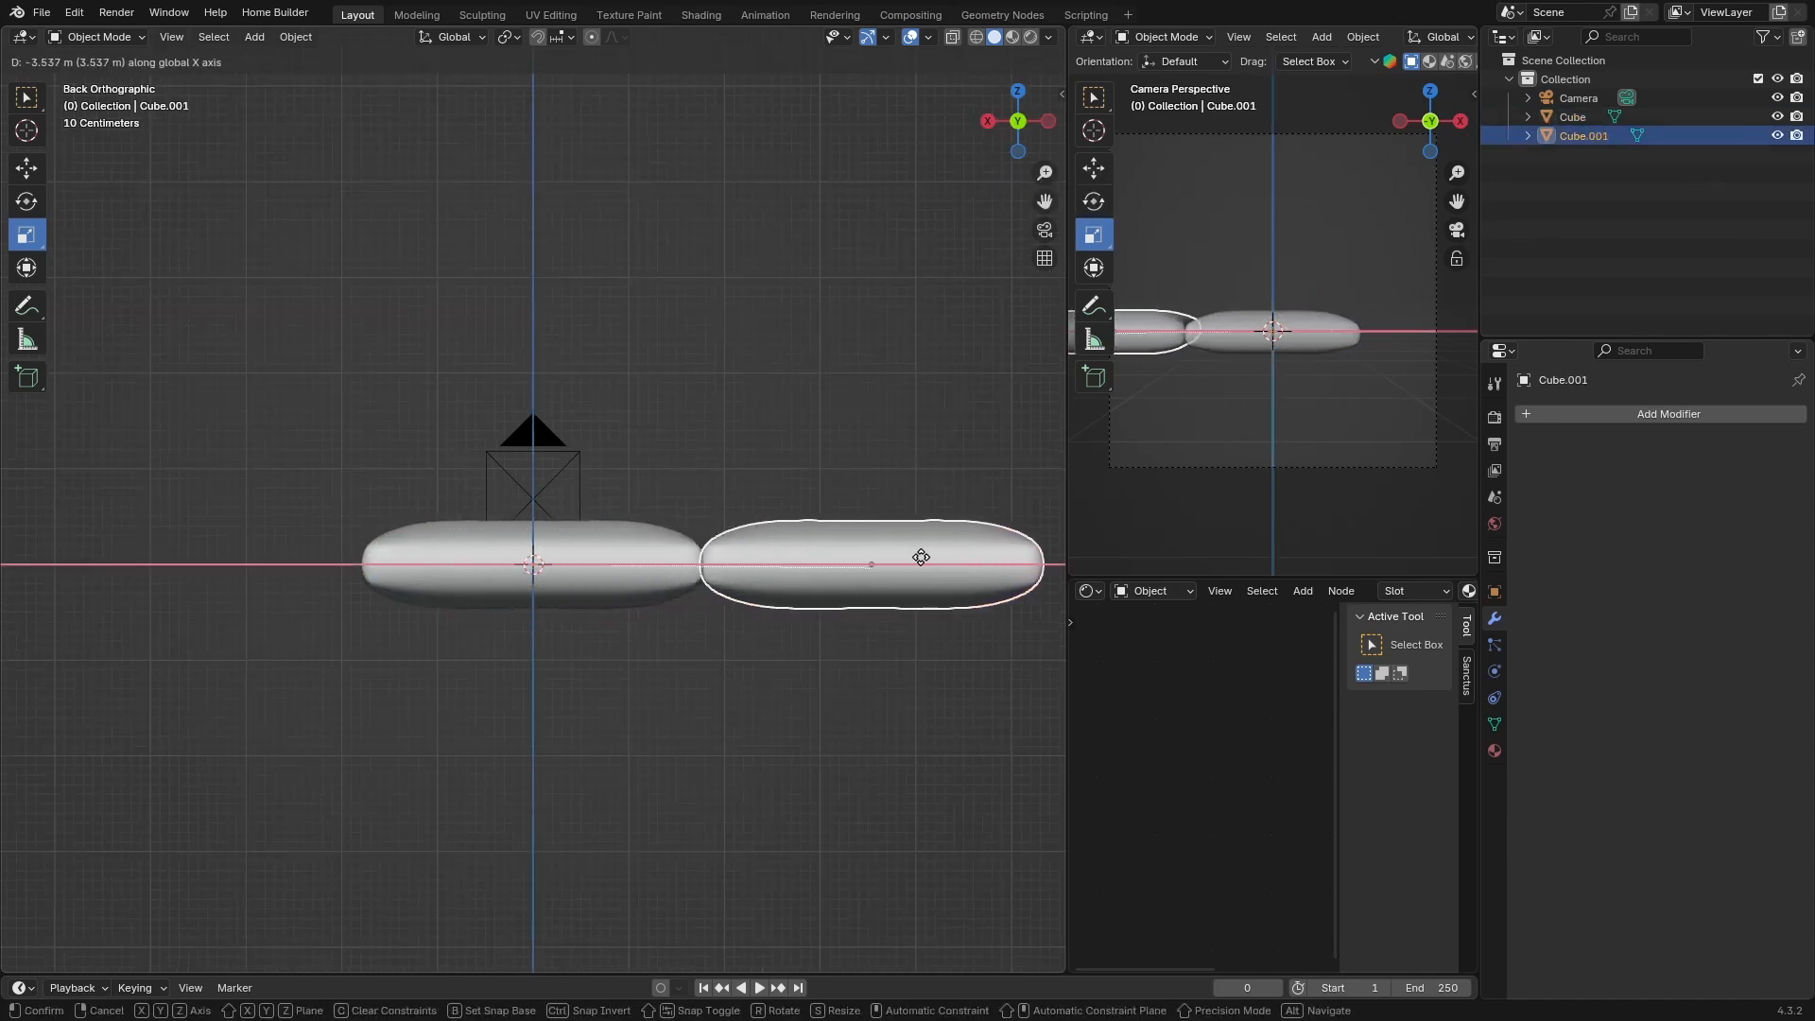
pyautogui.click(927, 558)
# Duplicate the original cushion again and move the copy about 3.6 m along X to its other side
pyautogui.scroll(-2, 461, 535)
pyautogui.click(461, 535)
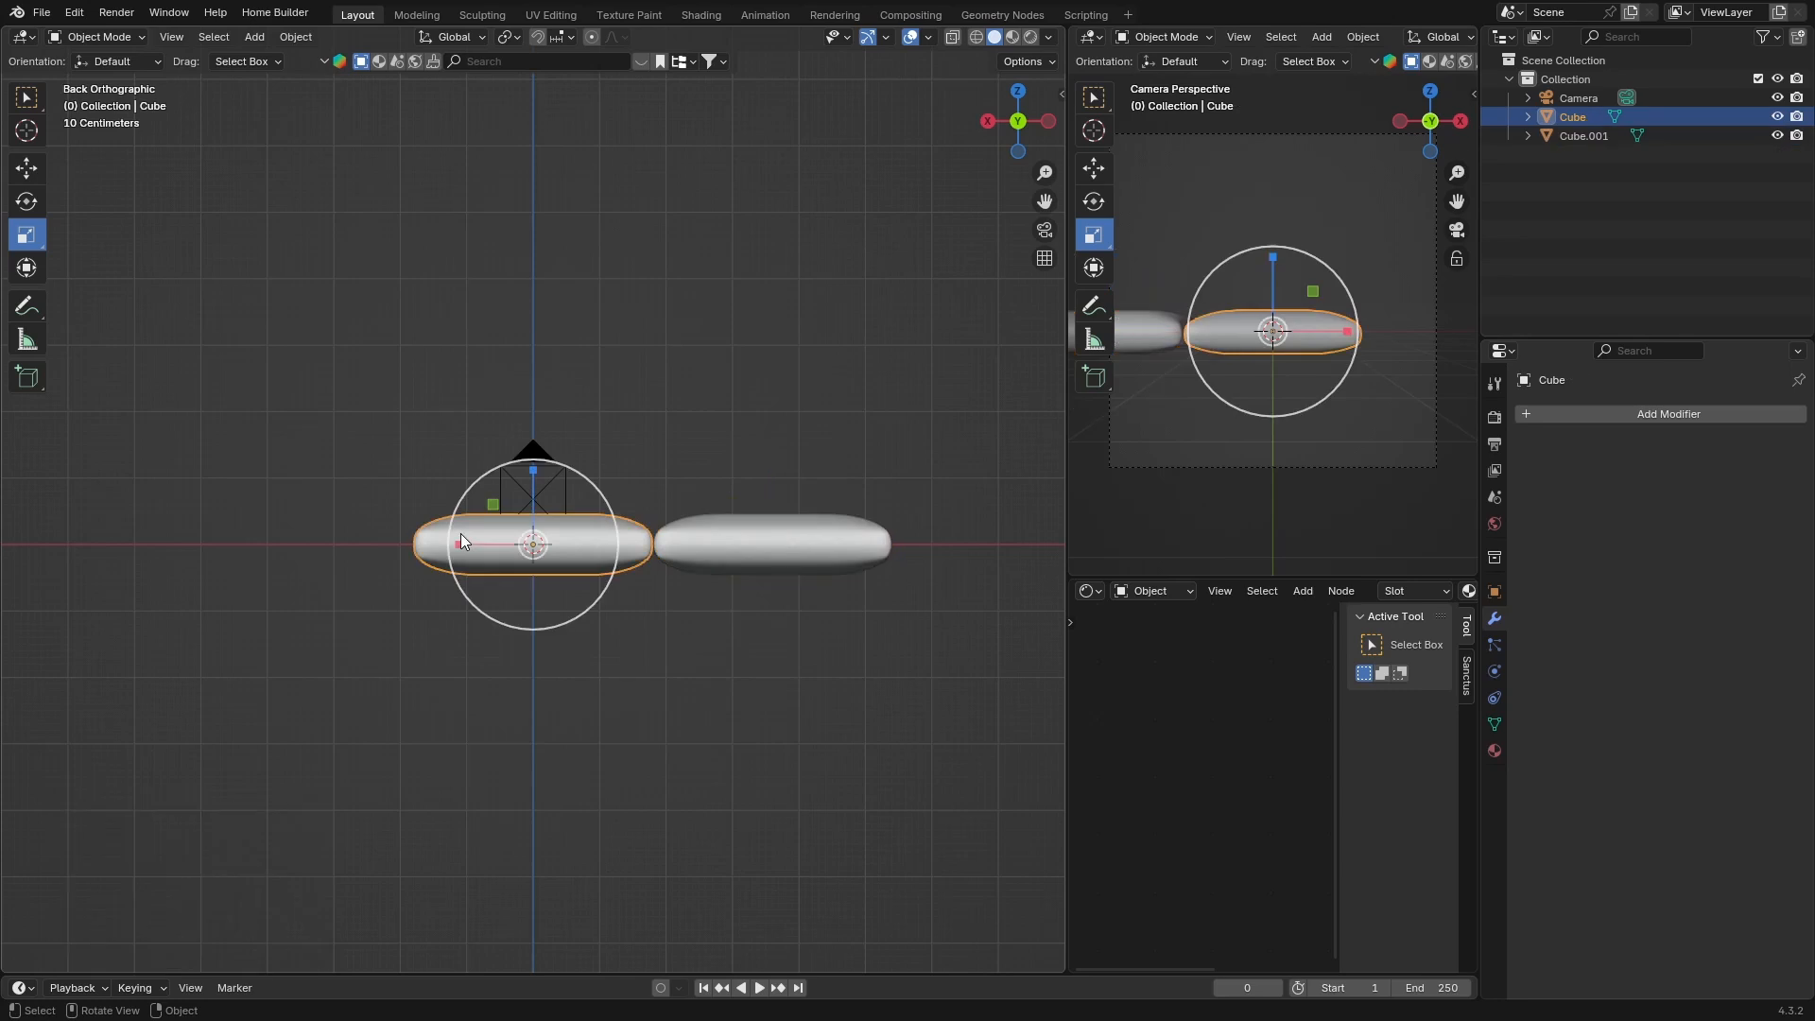
pyautogui.hotkey('shift', 'd')
pyautogui.press('x')
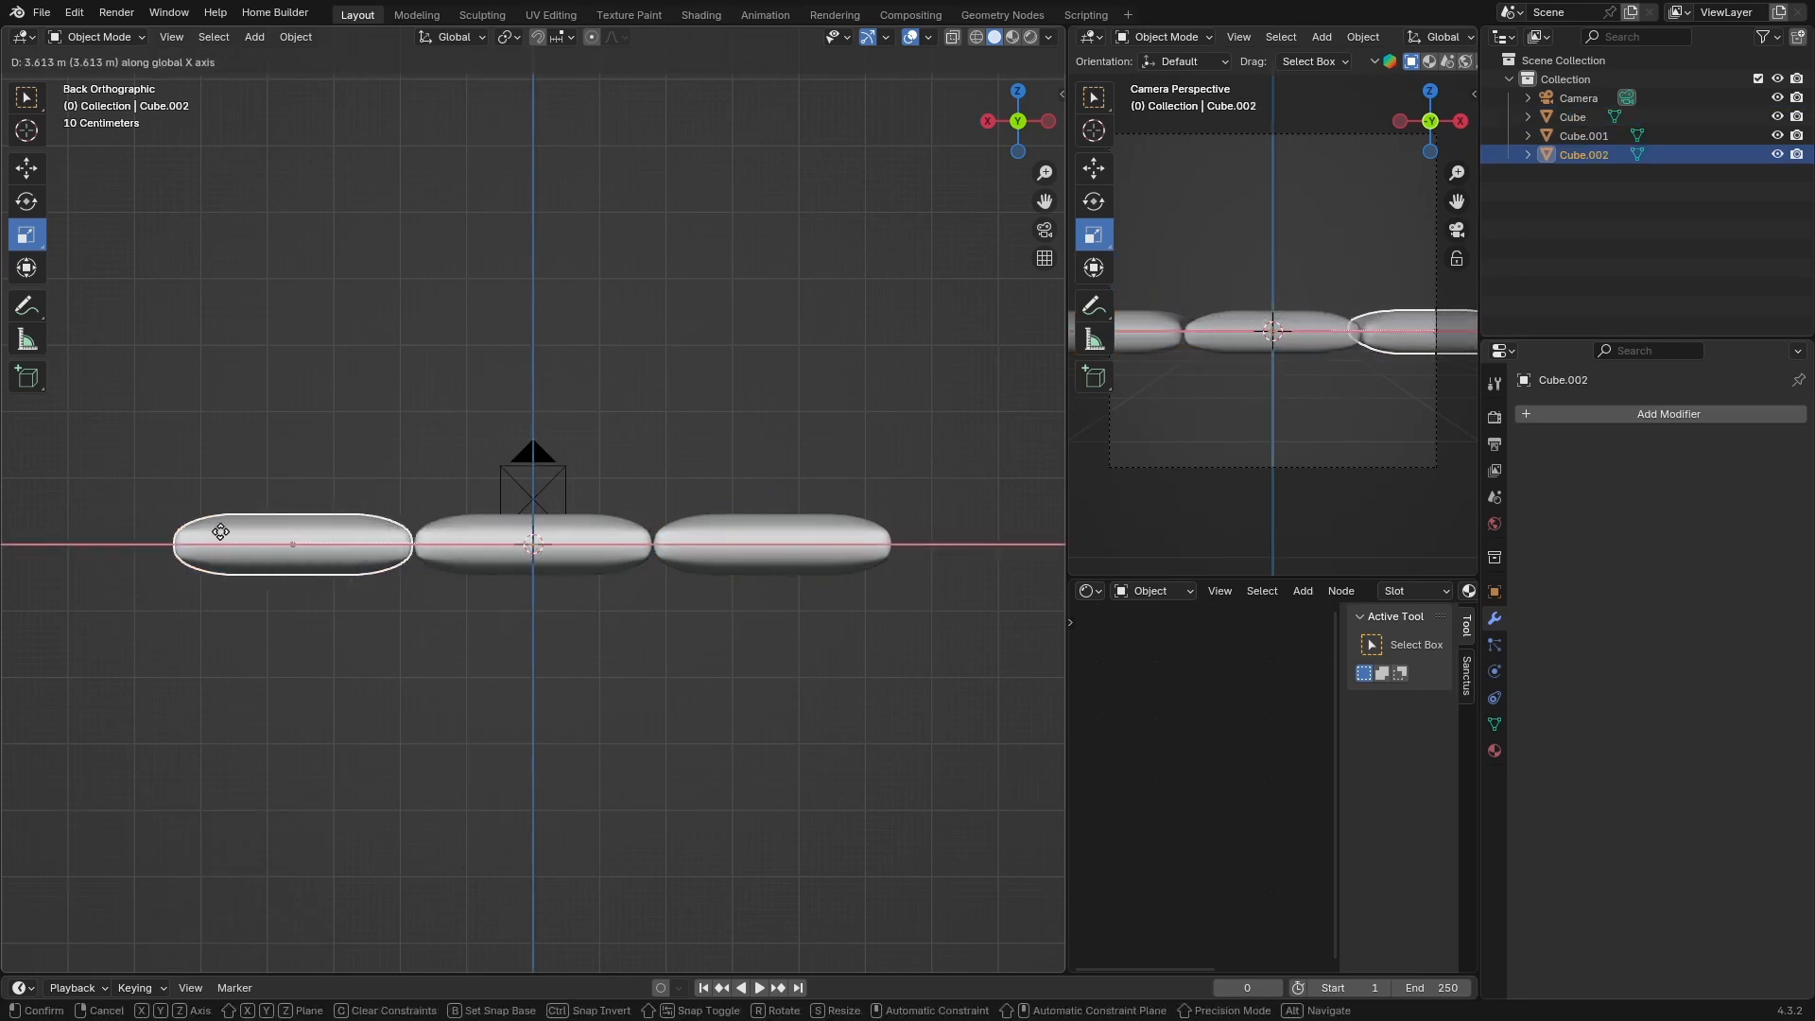
pyautogui.click(220, 531)
# Duplicate the middle cushion and move the copy about 0.84 m down along Z
pyautogui.click(478, 545)
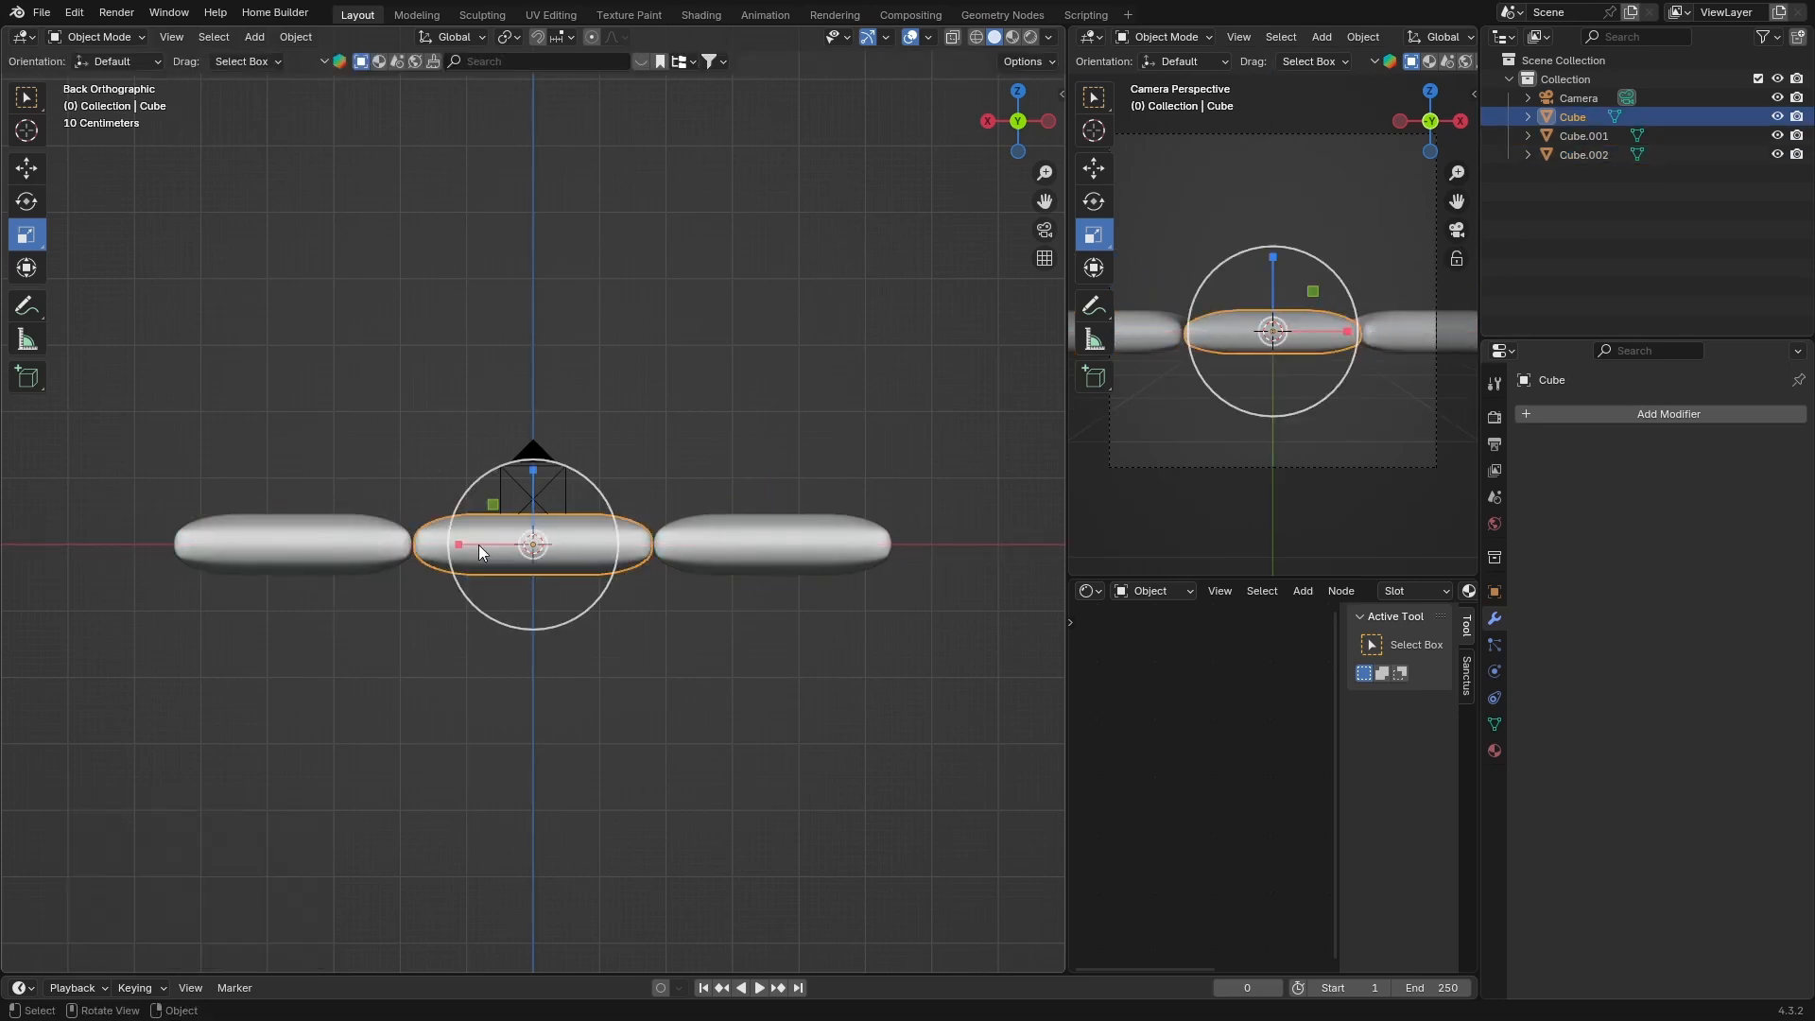
pyautogui.hotkey('shift', 'd')
pyautogui.press('z')
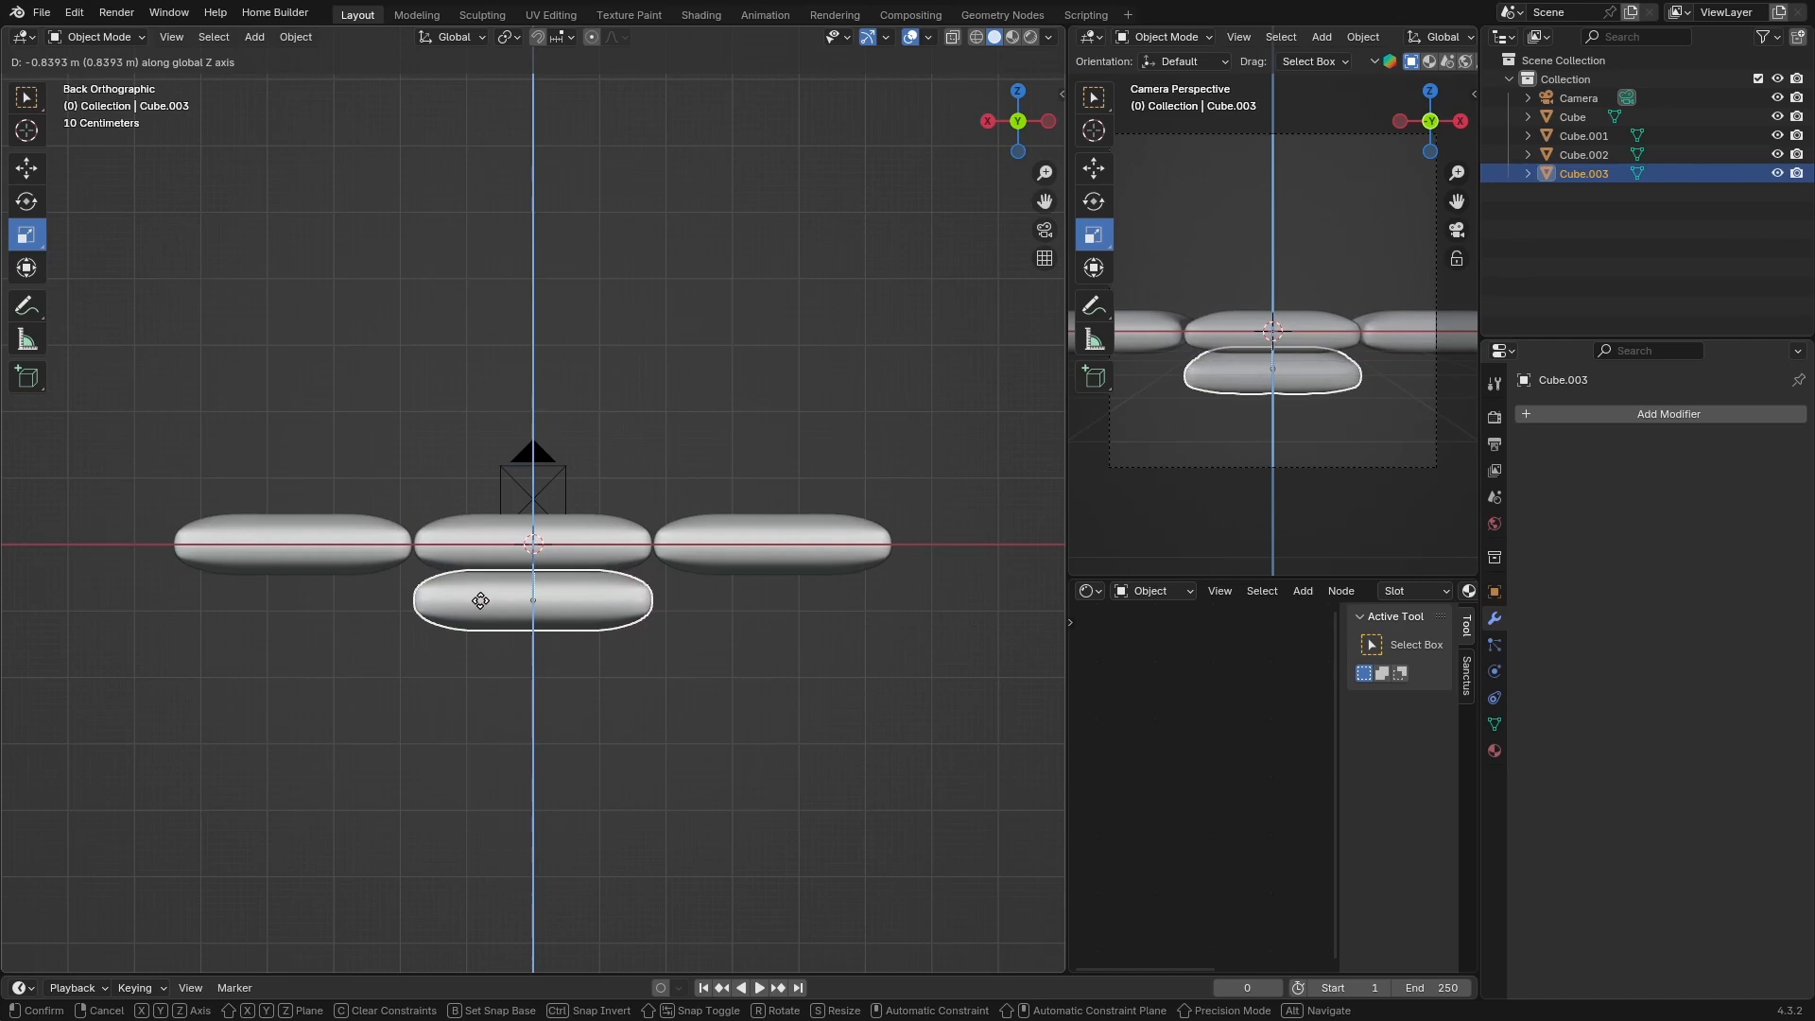
pyautogui.click(479, 602)
pyautogui.press('Tab')
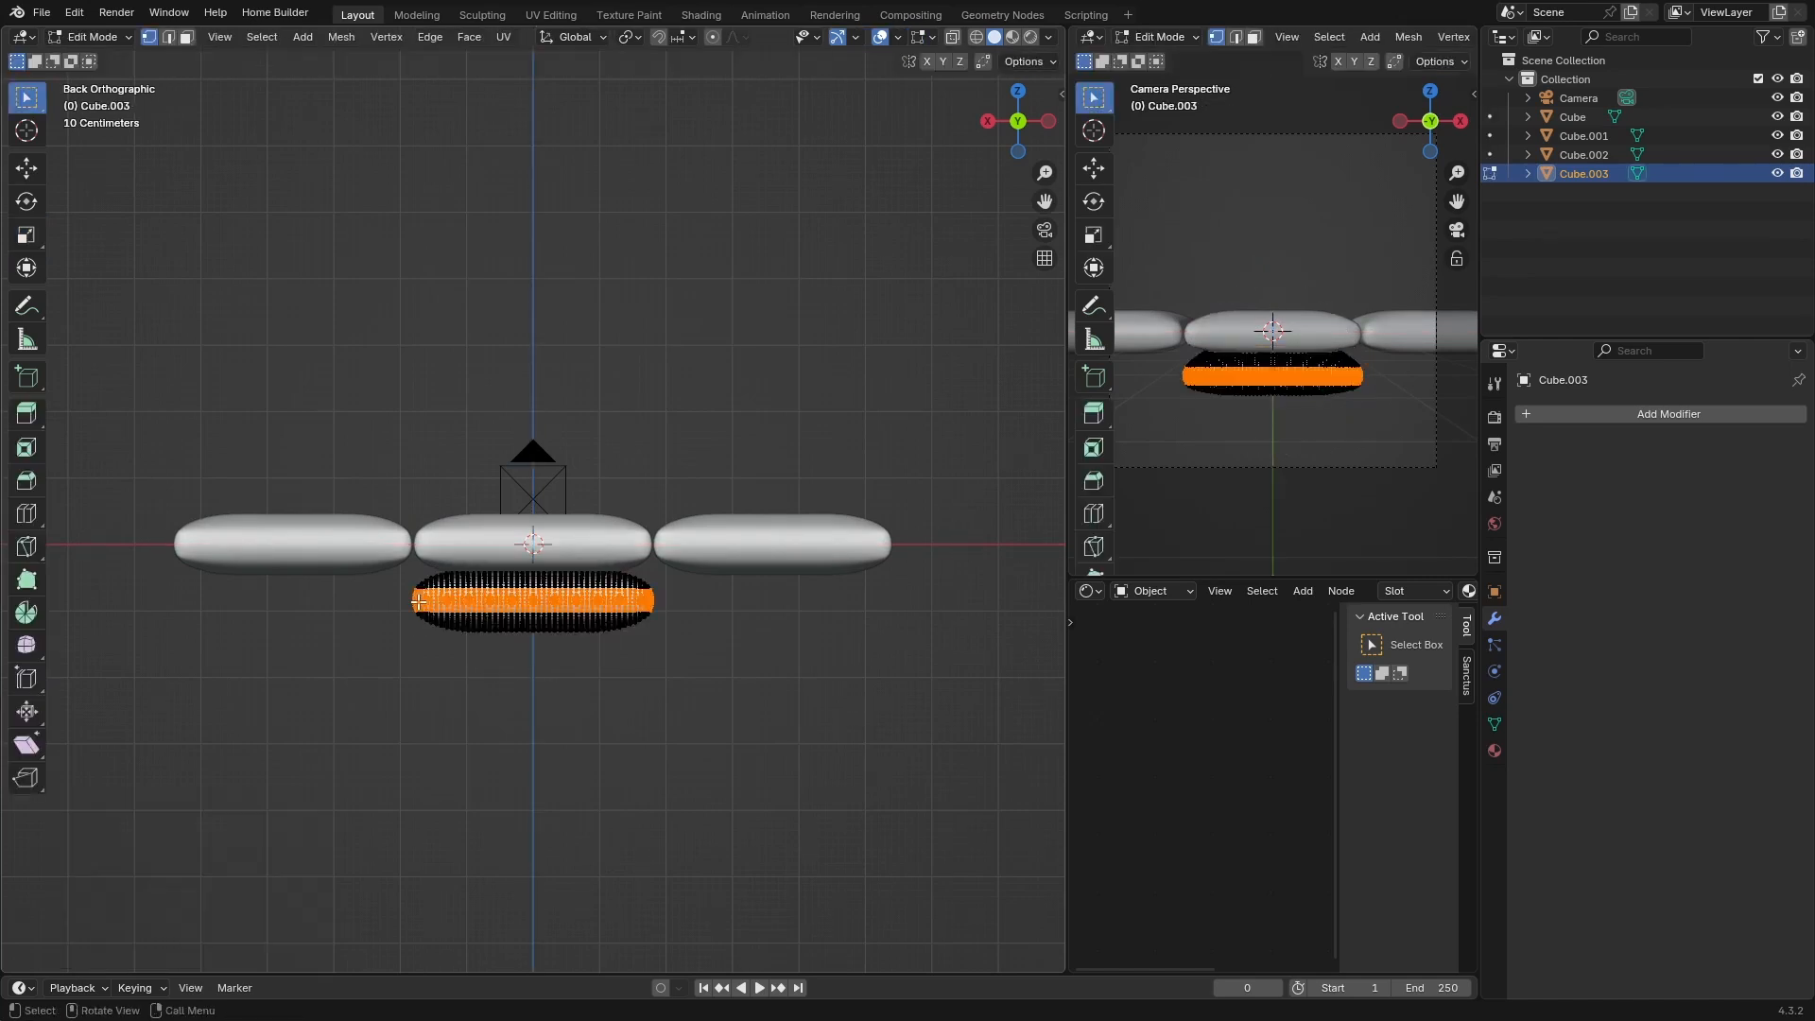
pyautogui.press('Tab')
# Stretch the lower copy along X so it spans beneath all three cushions as the sofa base
pyautogui.moveTo(437, 588); pyautogui.dragTo(450, 710, button='middle')
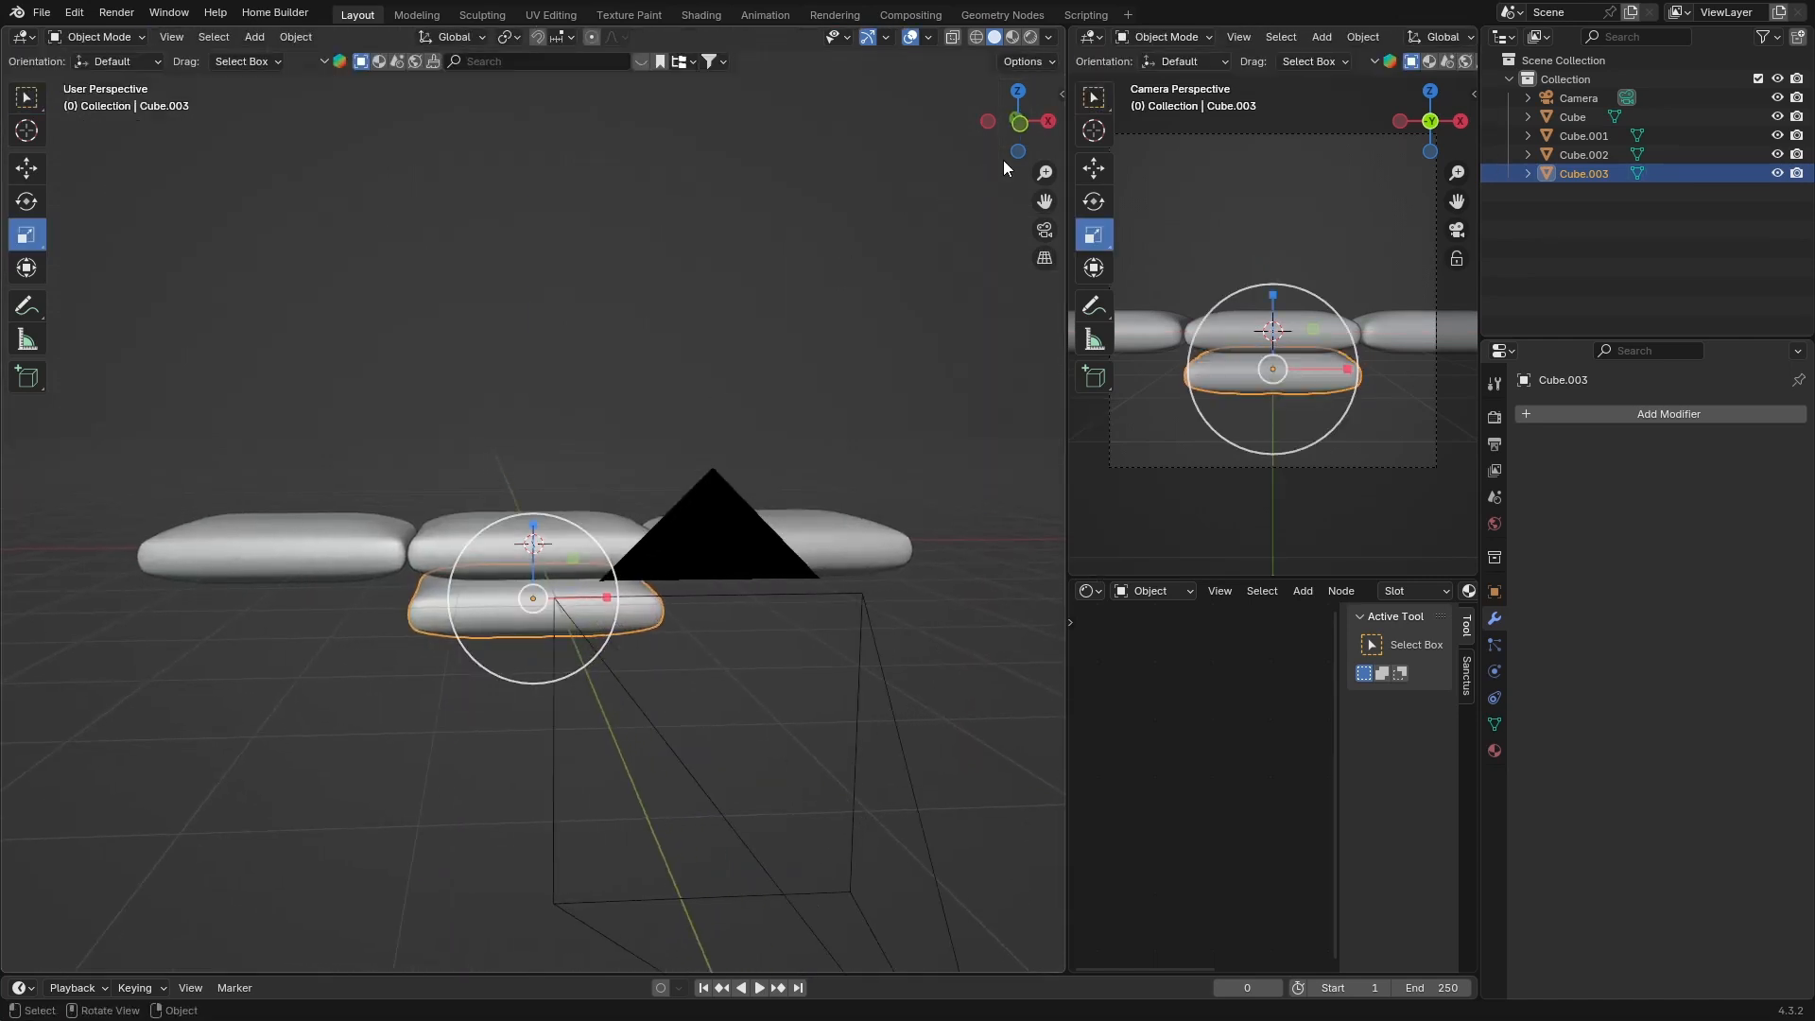
pyautogui.click(1048, 126)
pyautogui.click(1048, 125)
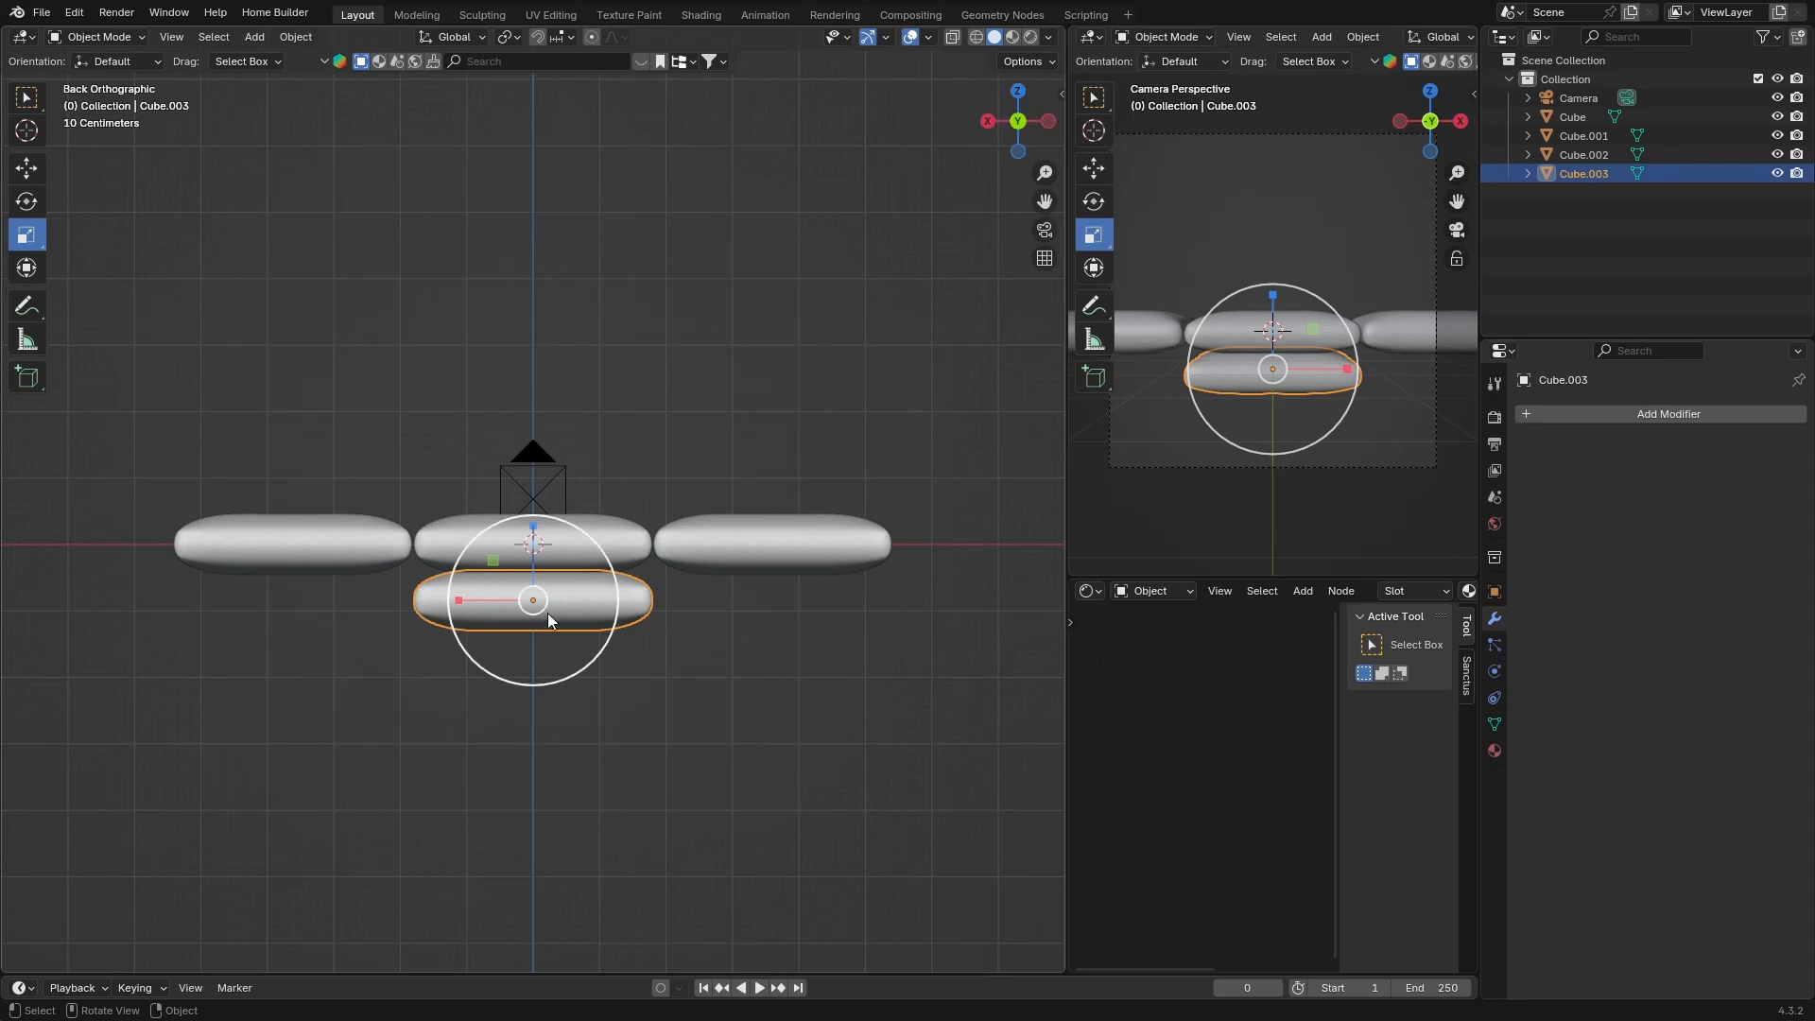
pyautogui.moveTo(459, 600); pyautogui.dragTo(282, 587)
pyautogui.moveTo(845, 698); pyautogui.dragTo(509, 699, button='middle')
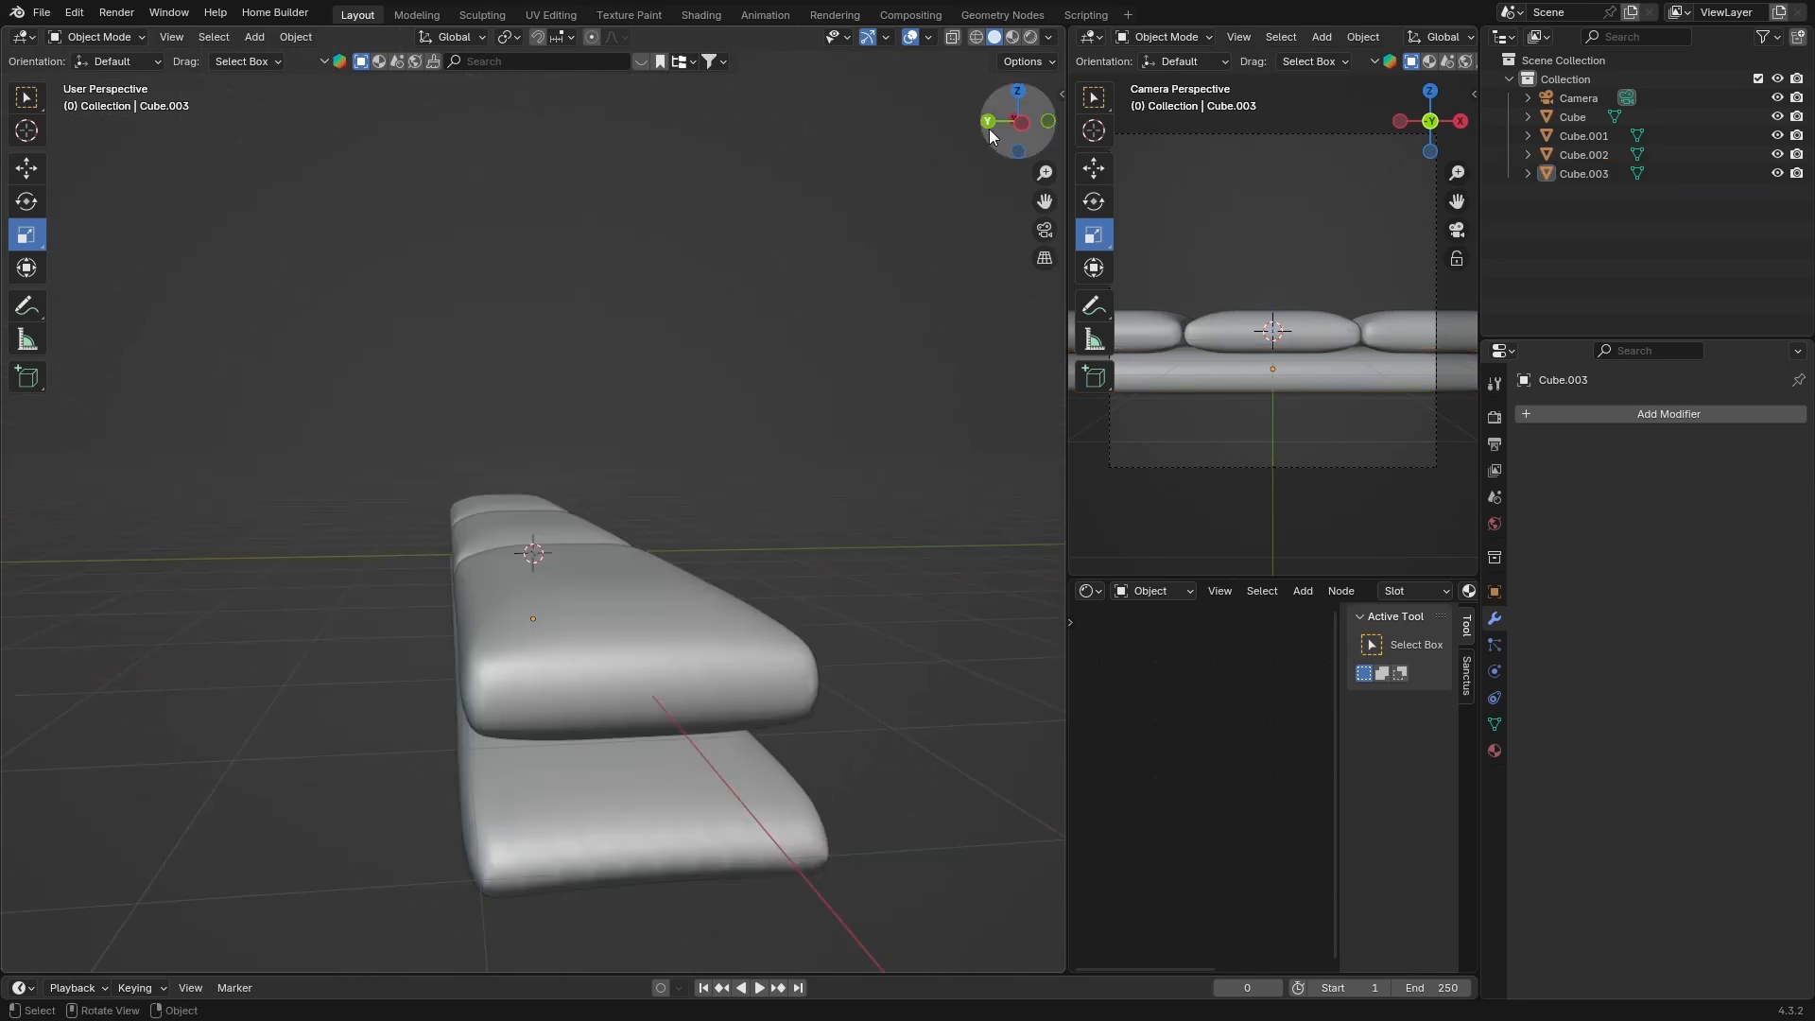
# Scale the base along Y to deepen it under the seat cushions
pyautogui.click(988, 124)
pyautogui.moveTo(789, 662); pyautogui.dragTo(581, 639, button='middle')
pyautogui.click(580, 639)
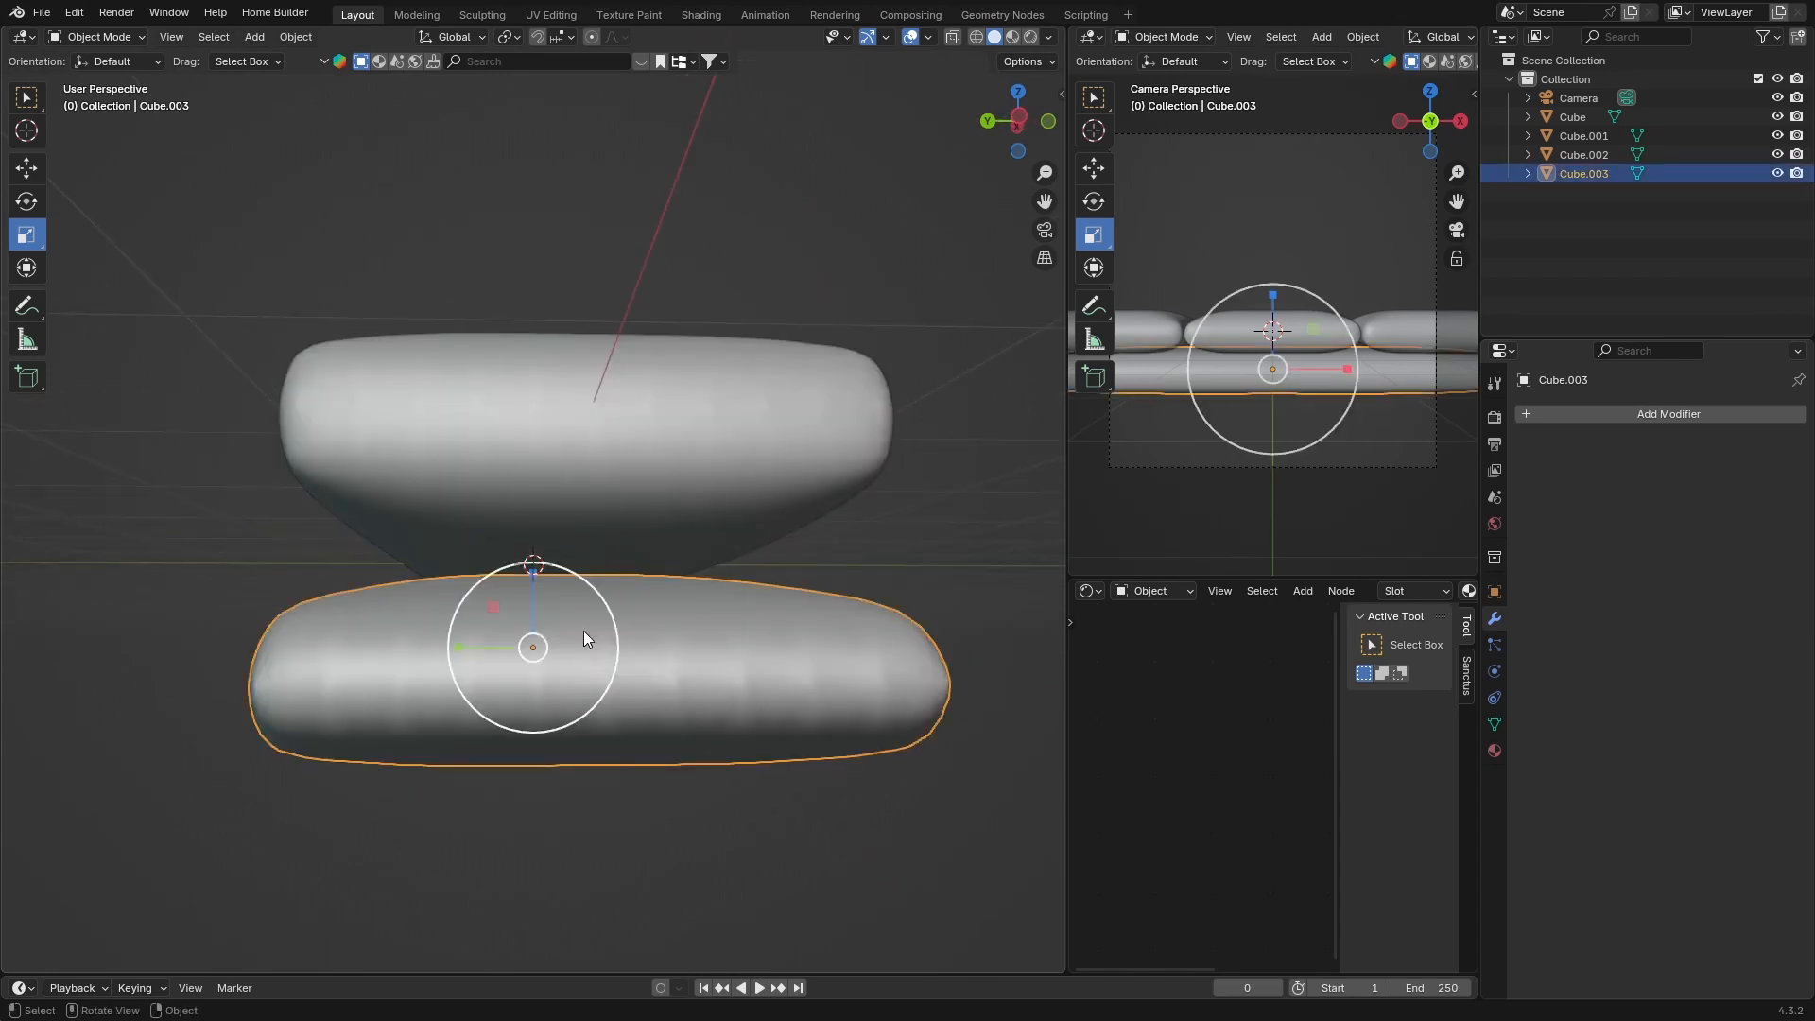
pyautogui.moveTo(457, 646); pyautogui.dragTo(383, 636)
pyautogui.click(798, 312)
pyautogui.moveTo(824, 584); pyautogui.dragTo(605, 624, button='middle')
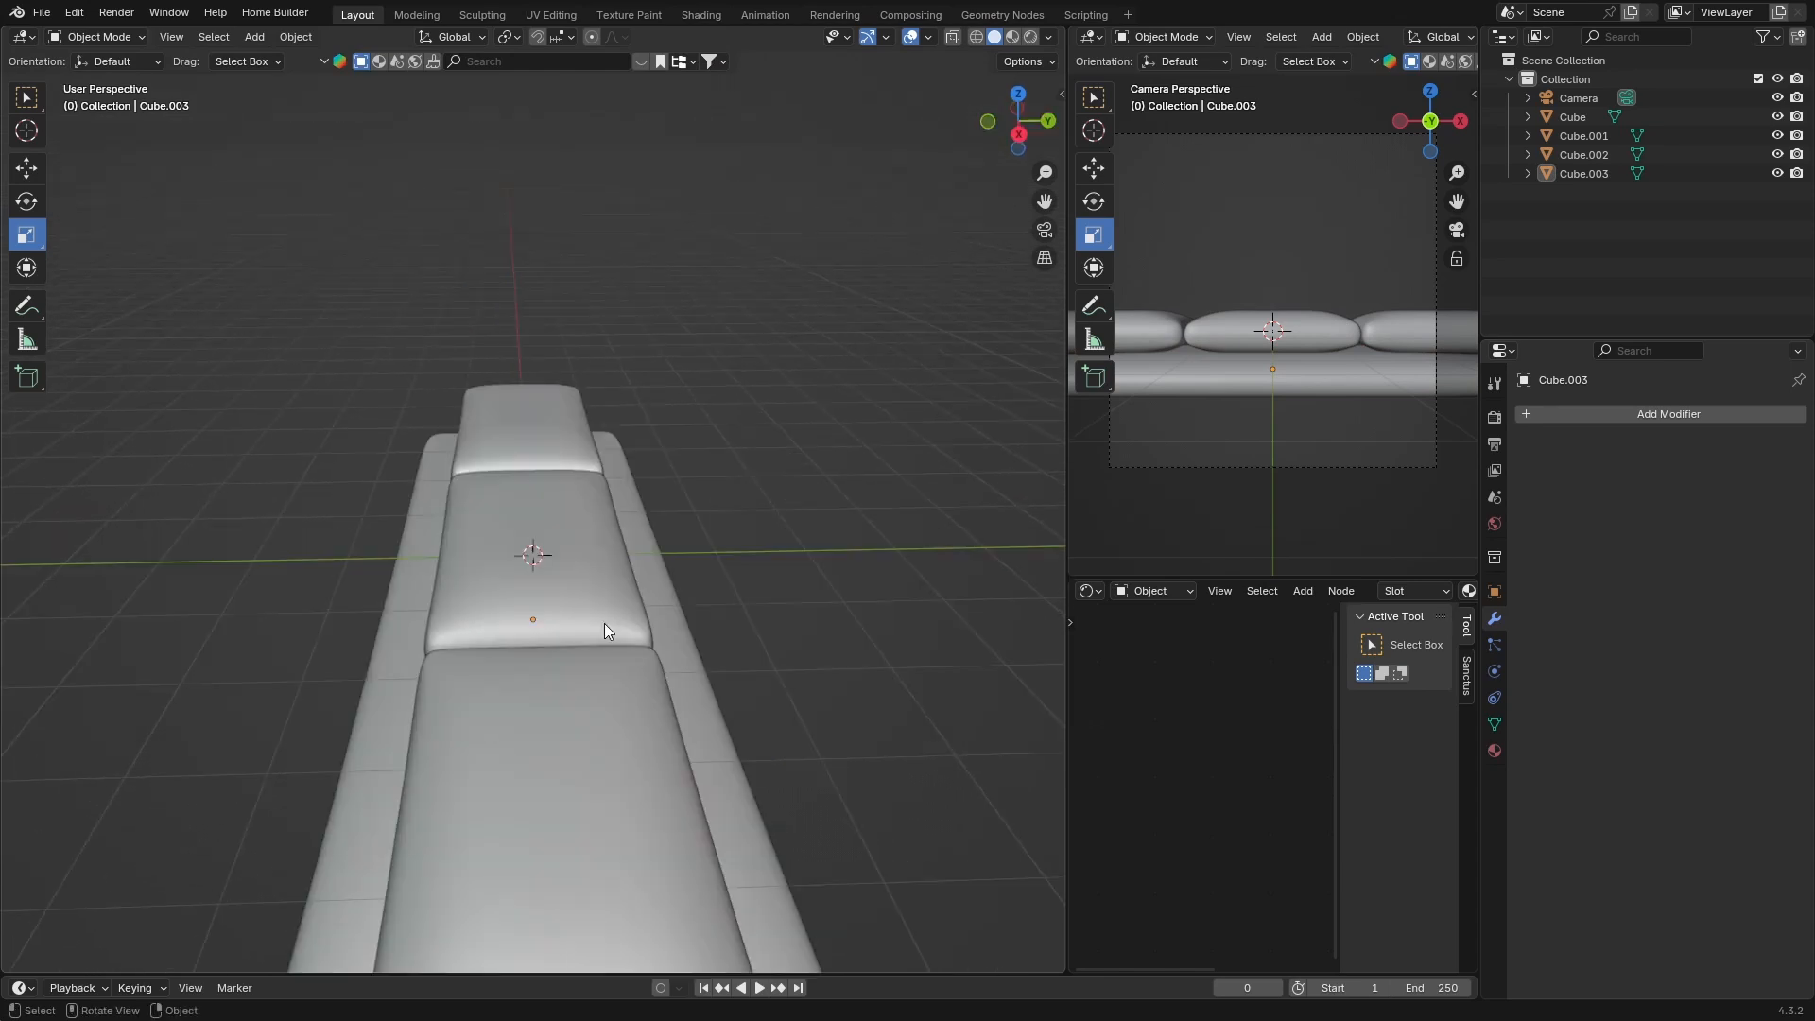
# Move the base about 0.48 m along Y
pyautogui.click(1017, 102)
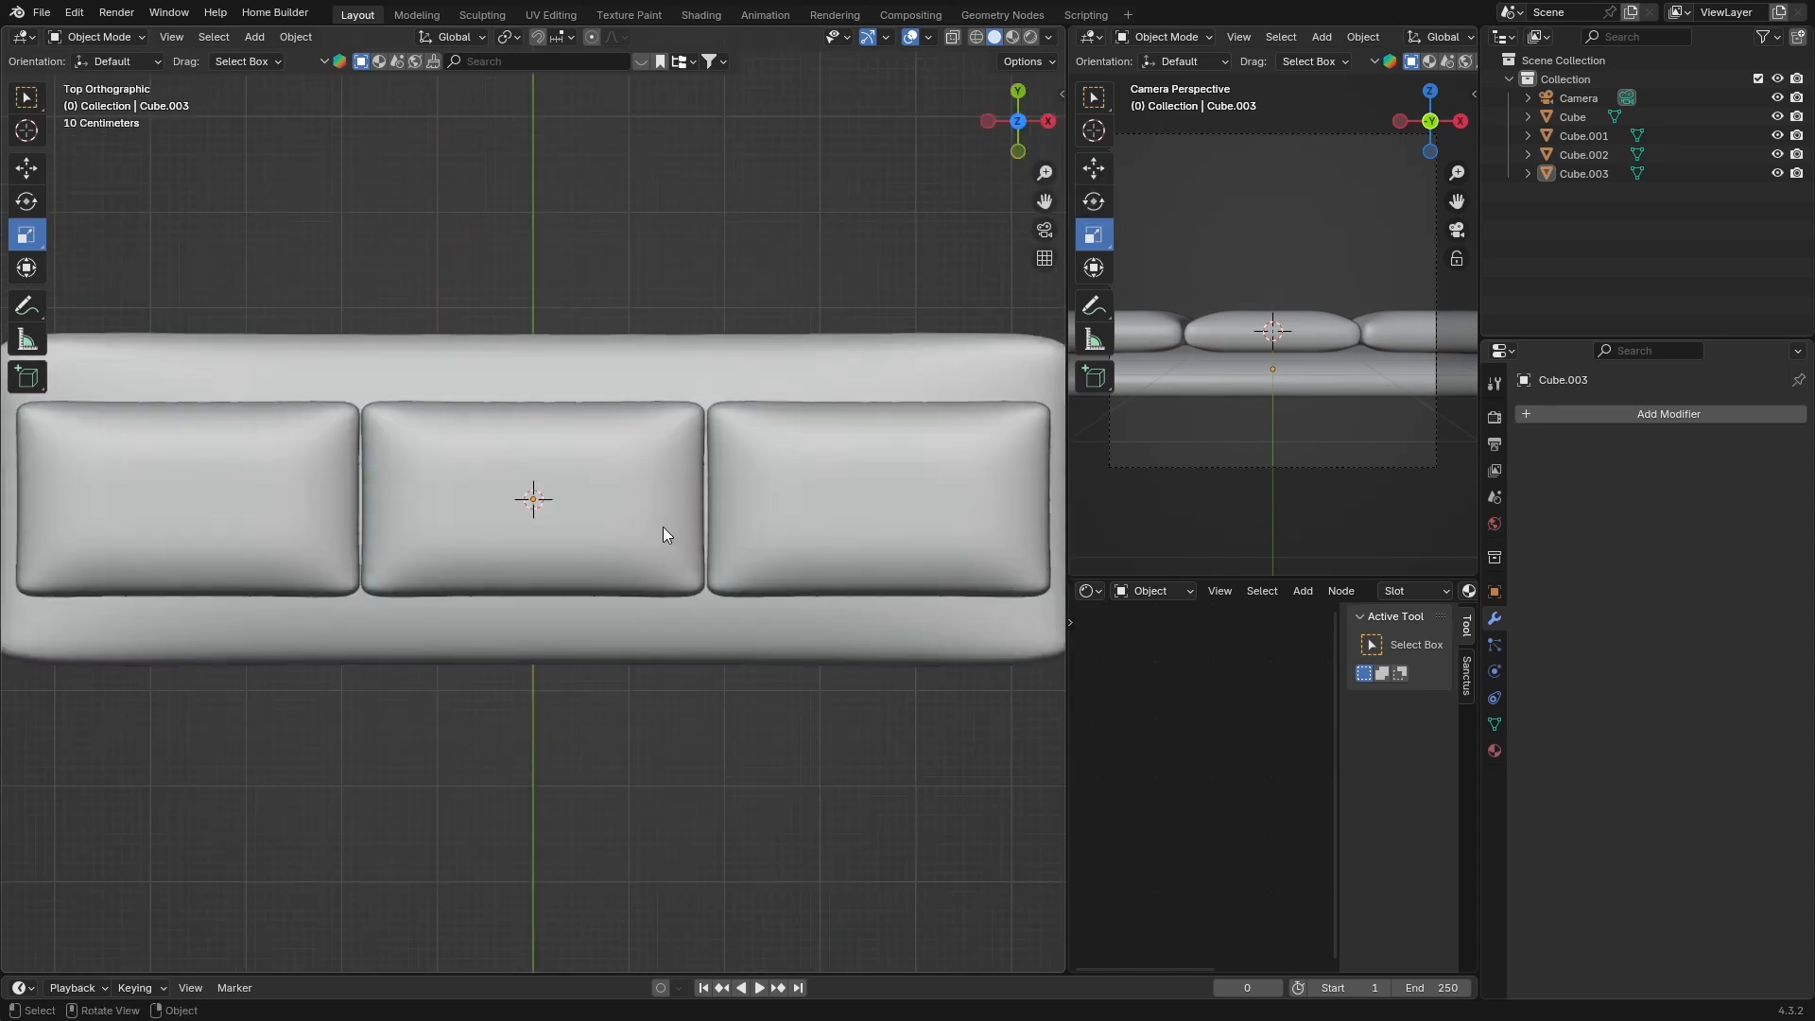
pyautogui.scroll(-2, 616, 641)
pyautogui.click(620, 597)
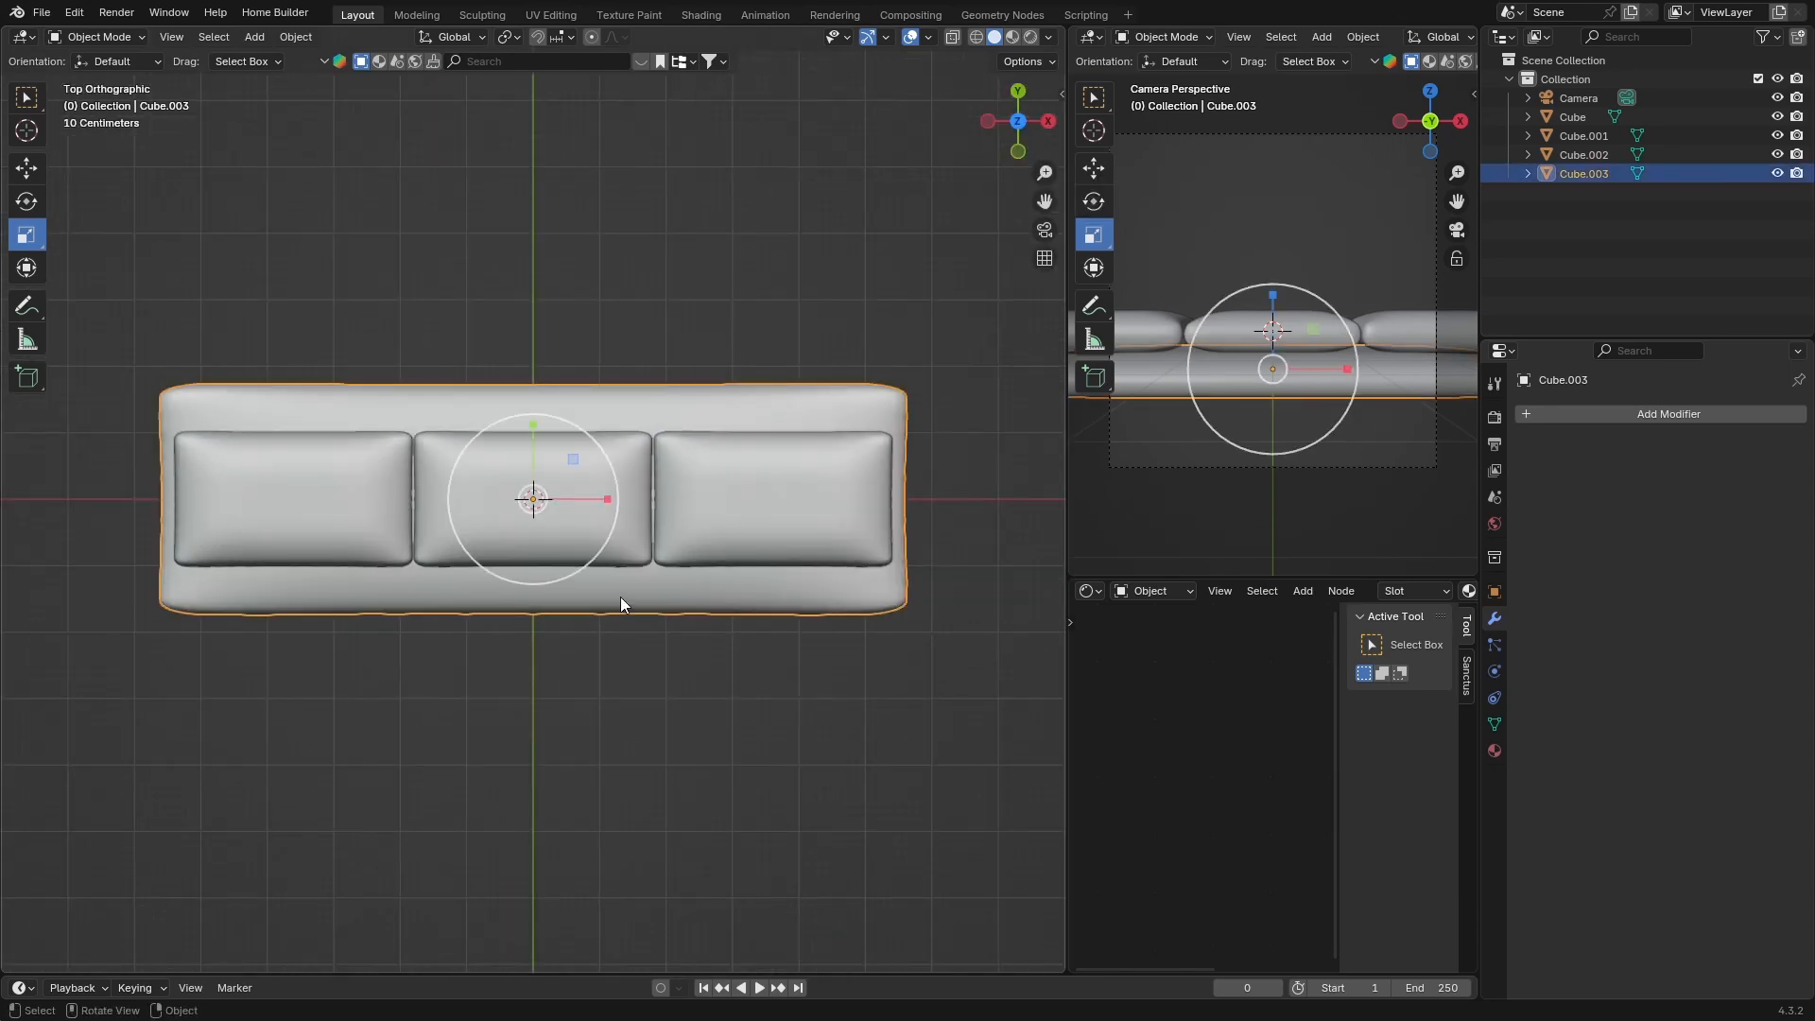
pyautogui.press('g')
pyautogui.press('y')
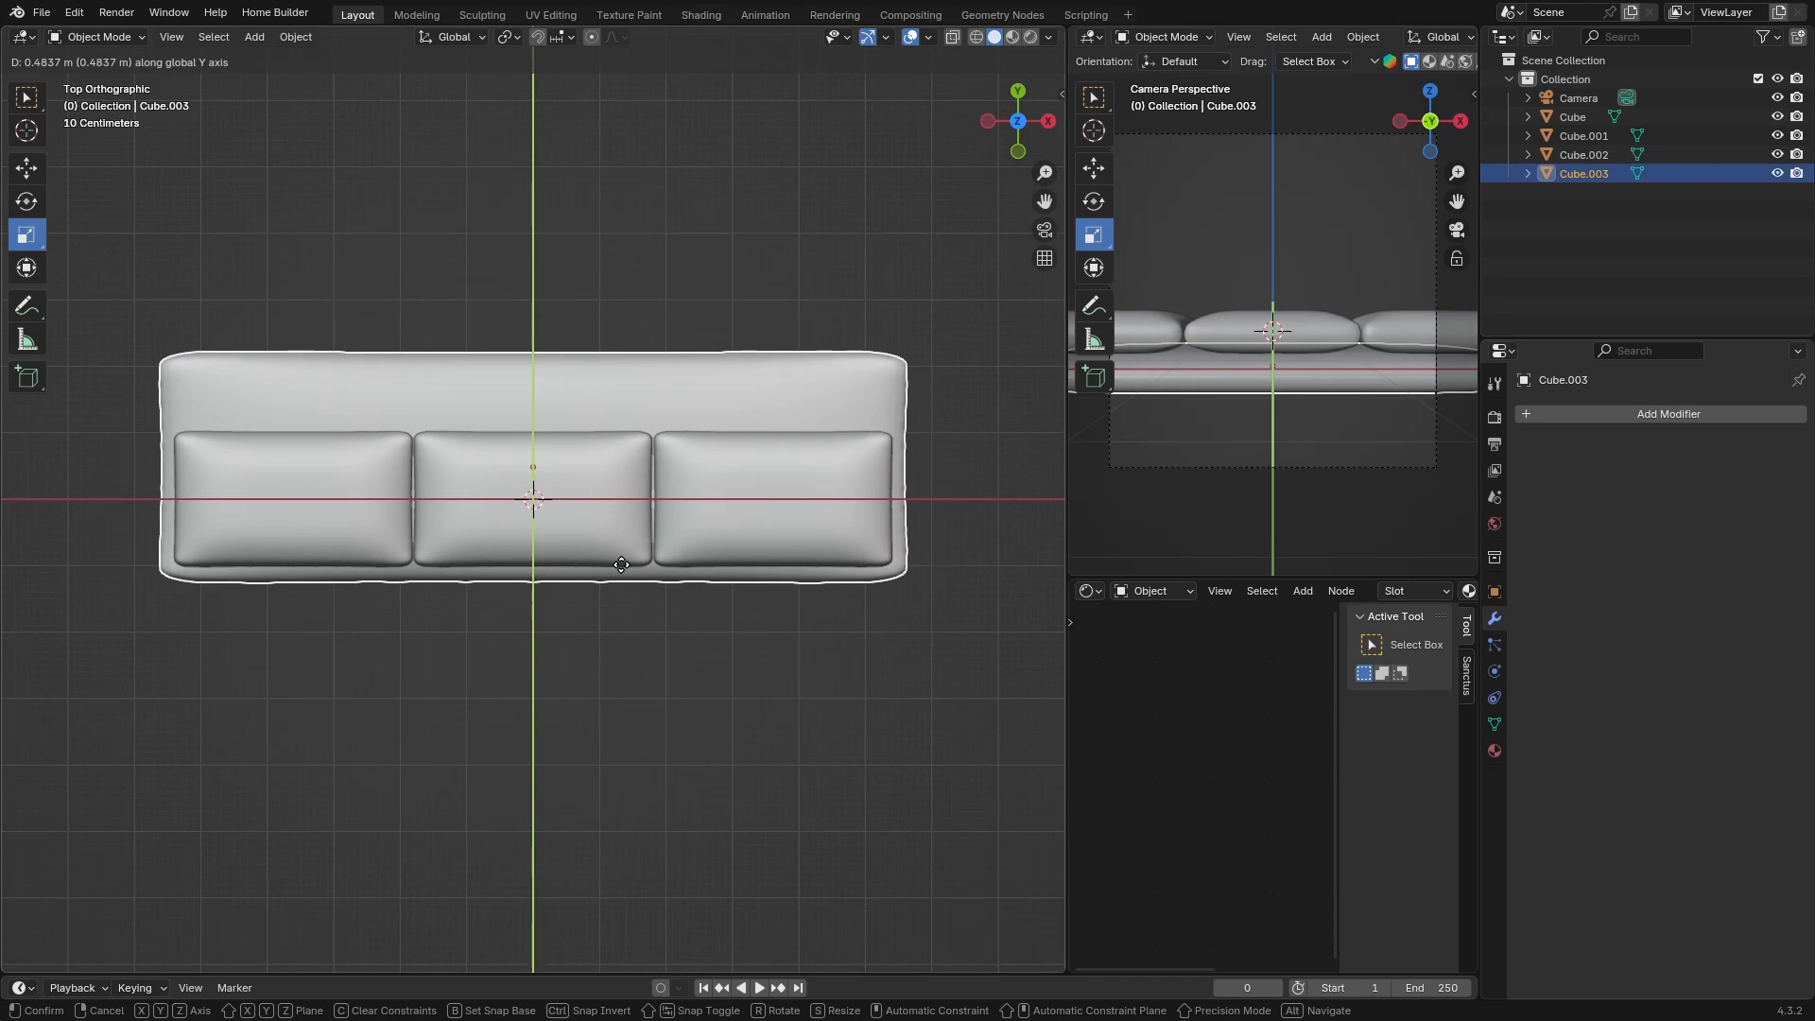
pyautogui.click(621, 564)
# Duplicate the base and rotate the copy -90° about X to stand upright as the backrest
pyautogui.moveTo(620, 582); pyautogui.dragTo(411, 550, button='middle')
pyautogui.click(676, 760)
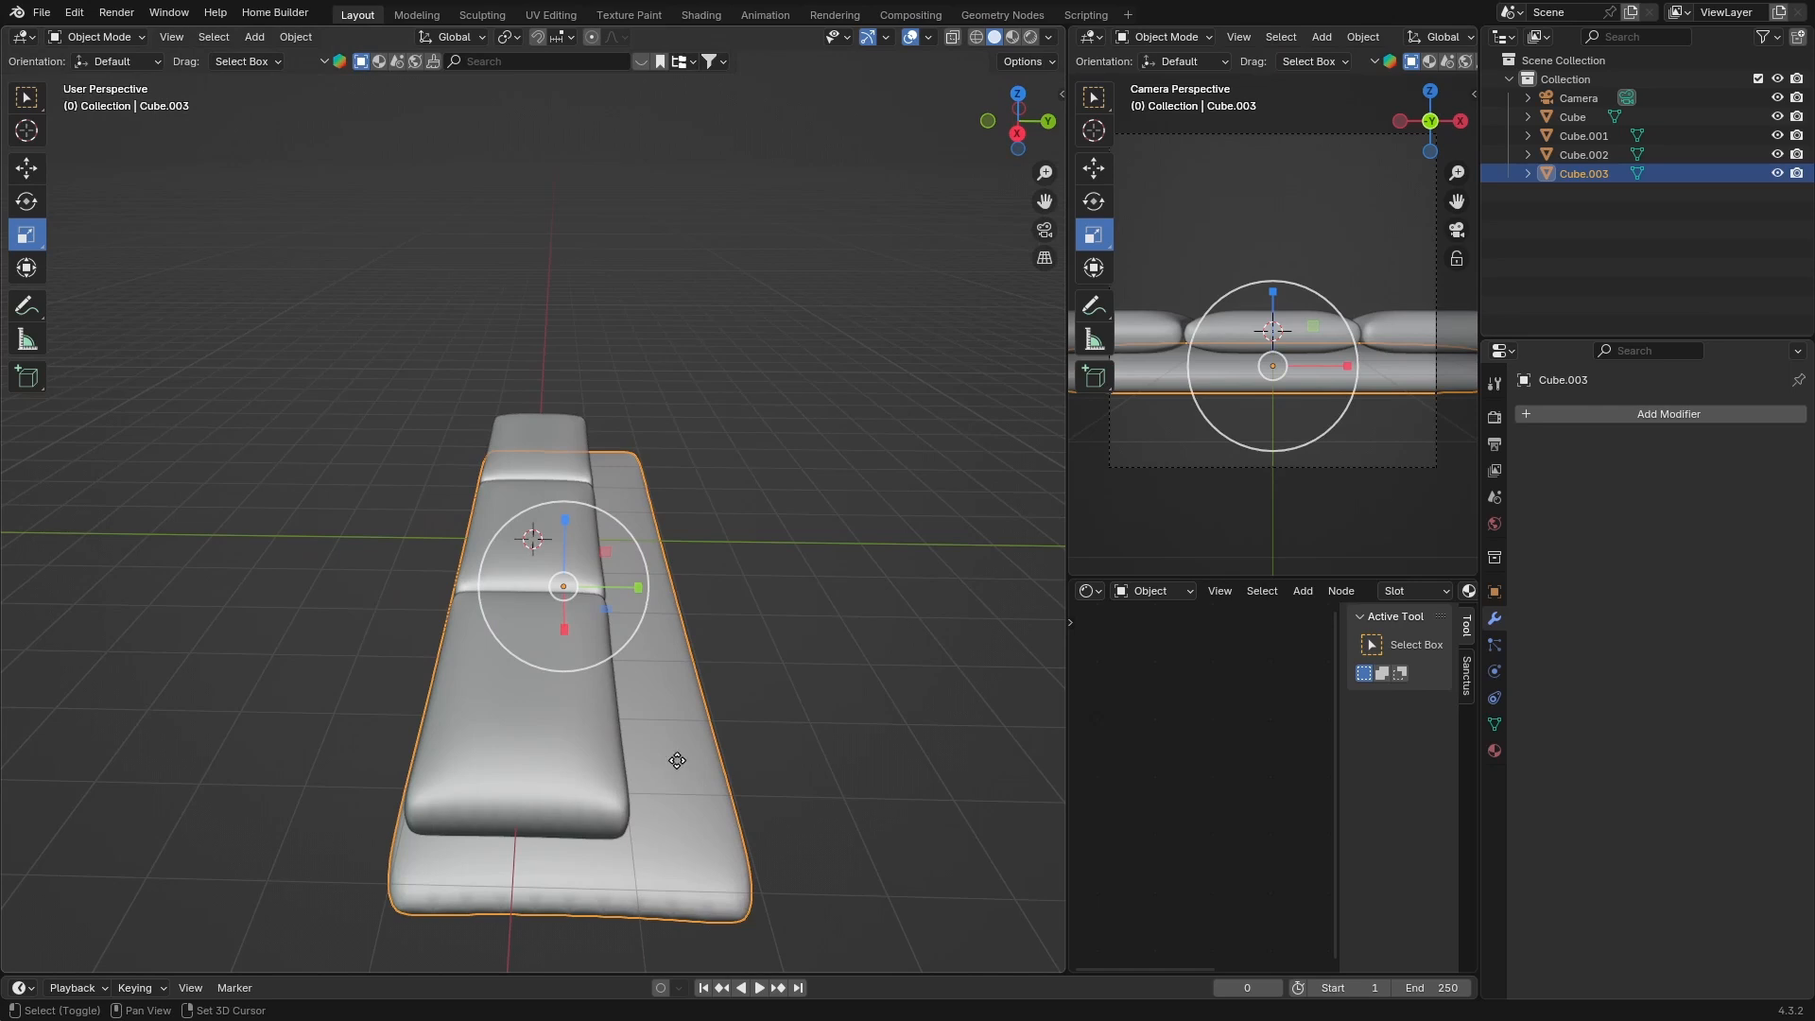
pyautogui.hotkey('shift', 'd')
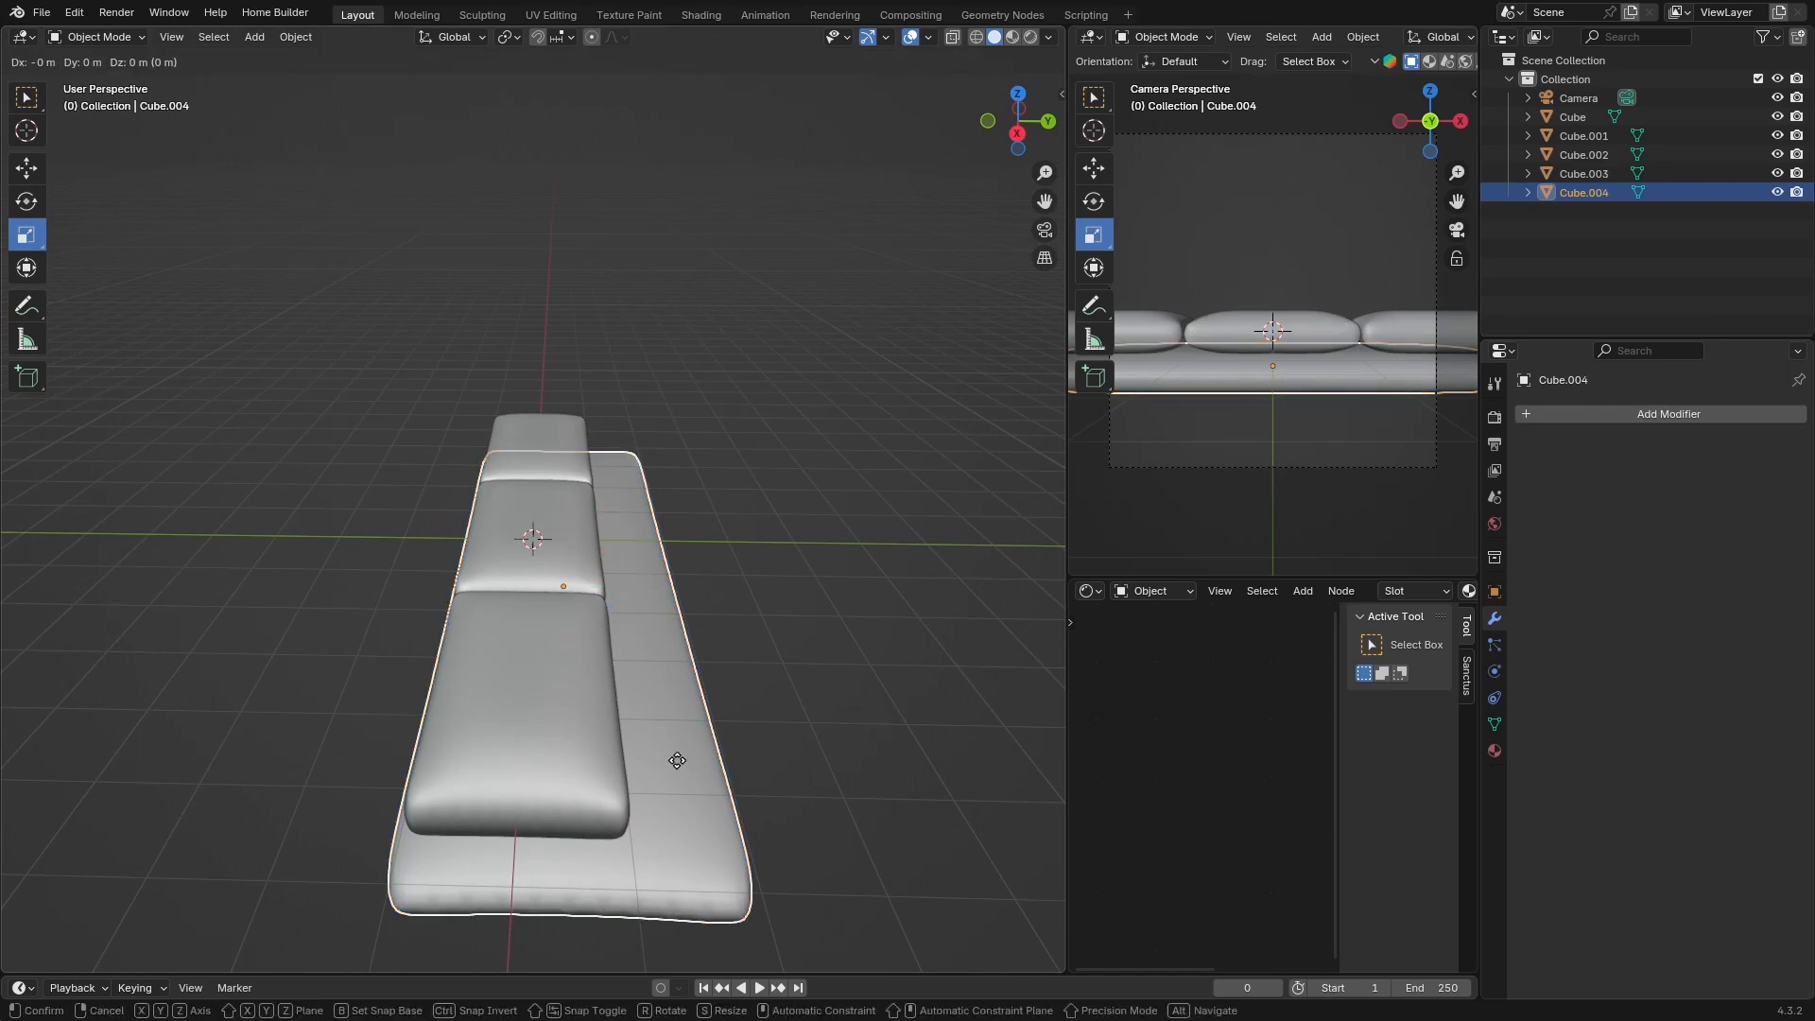
pyautogui.press('r')
pyautogui.write('x')
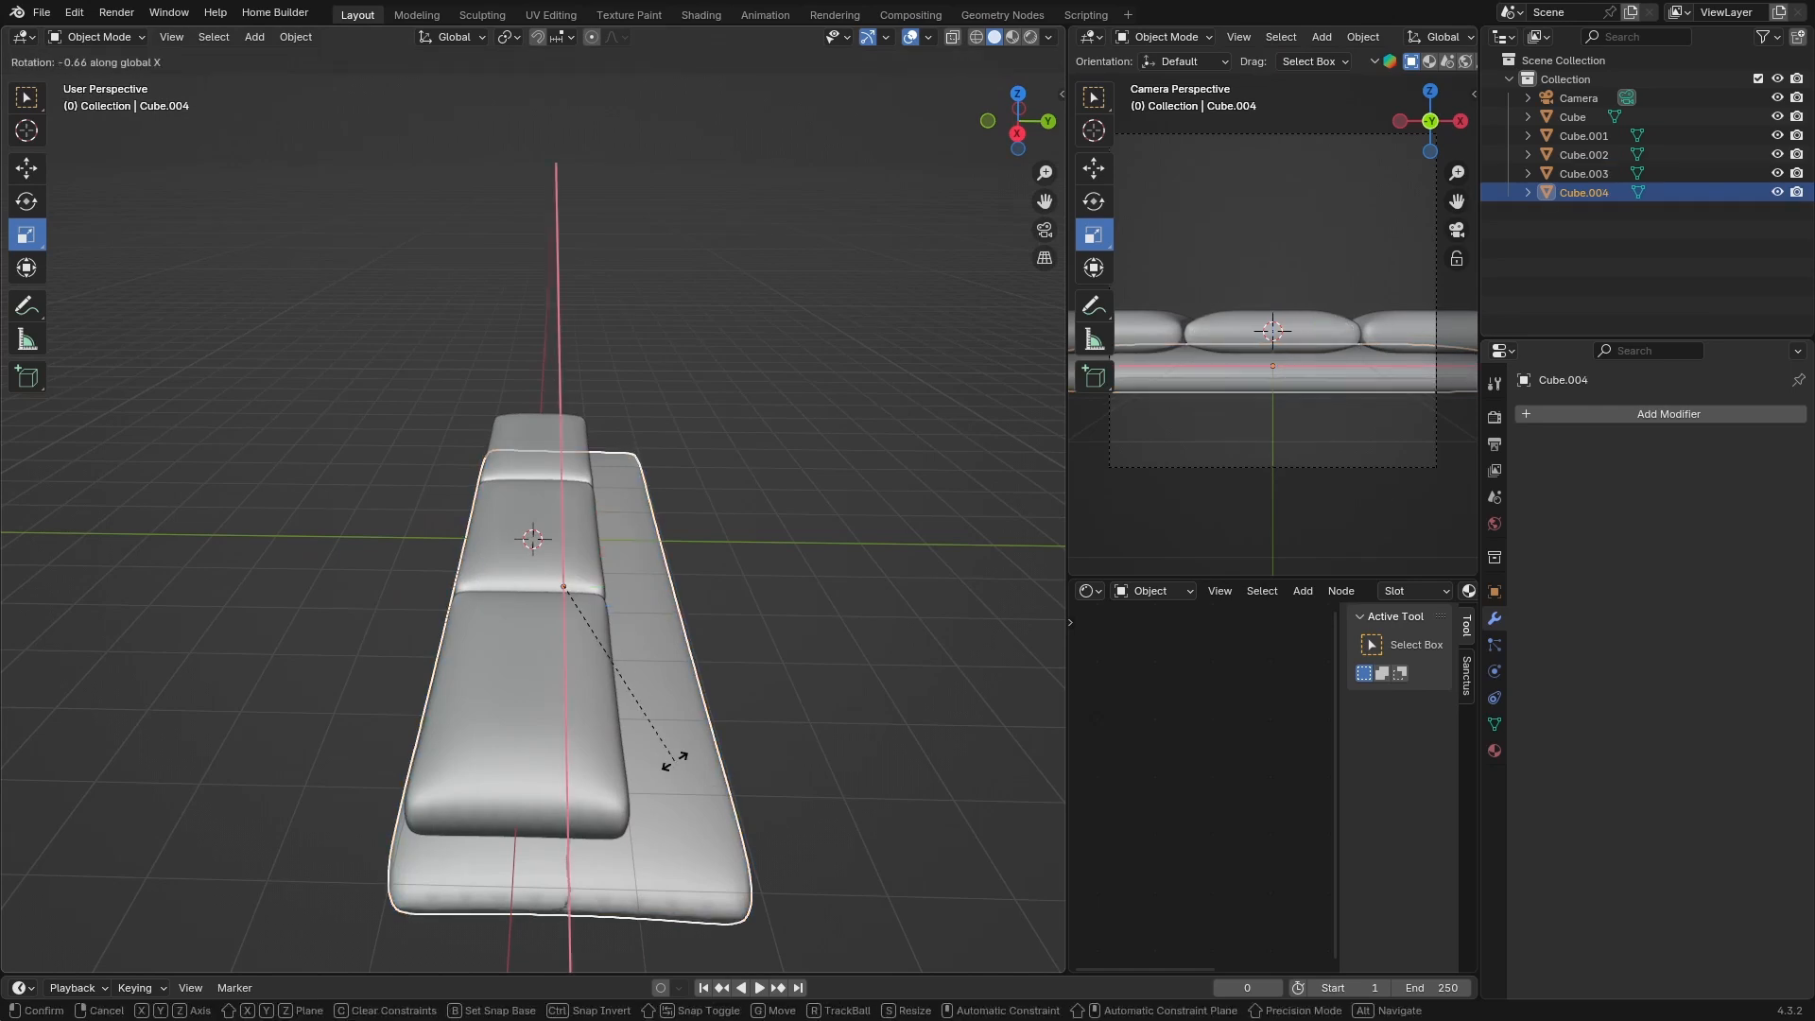
pyautogui.write('90')
pyautogui.press('Return')
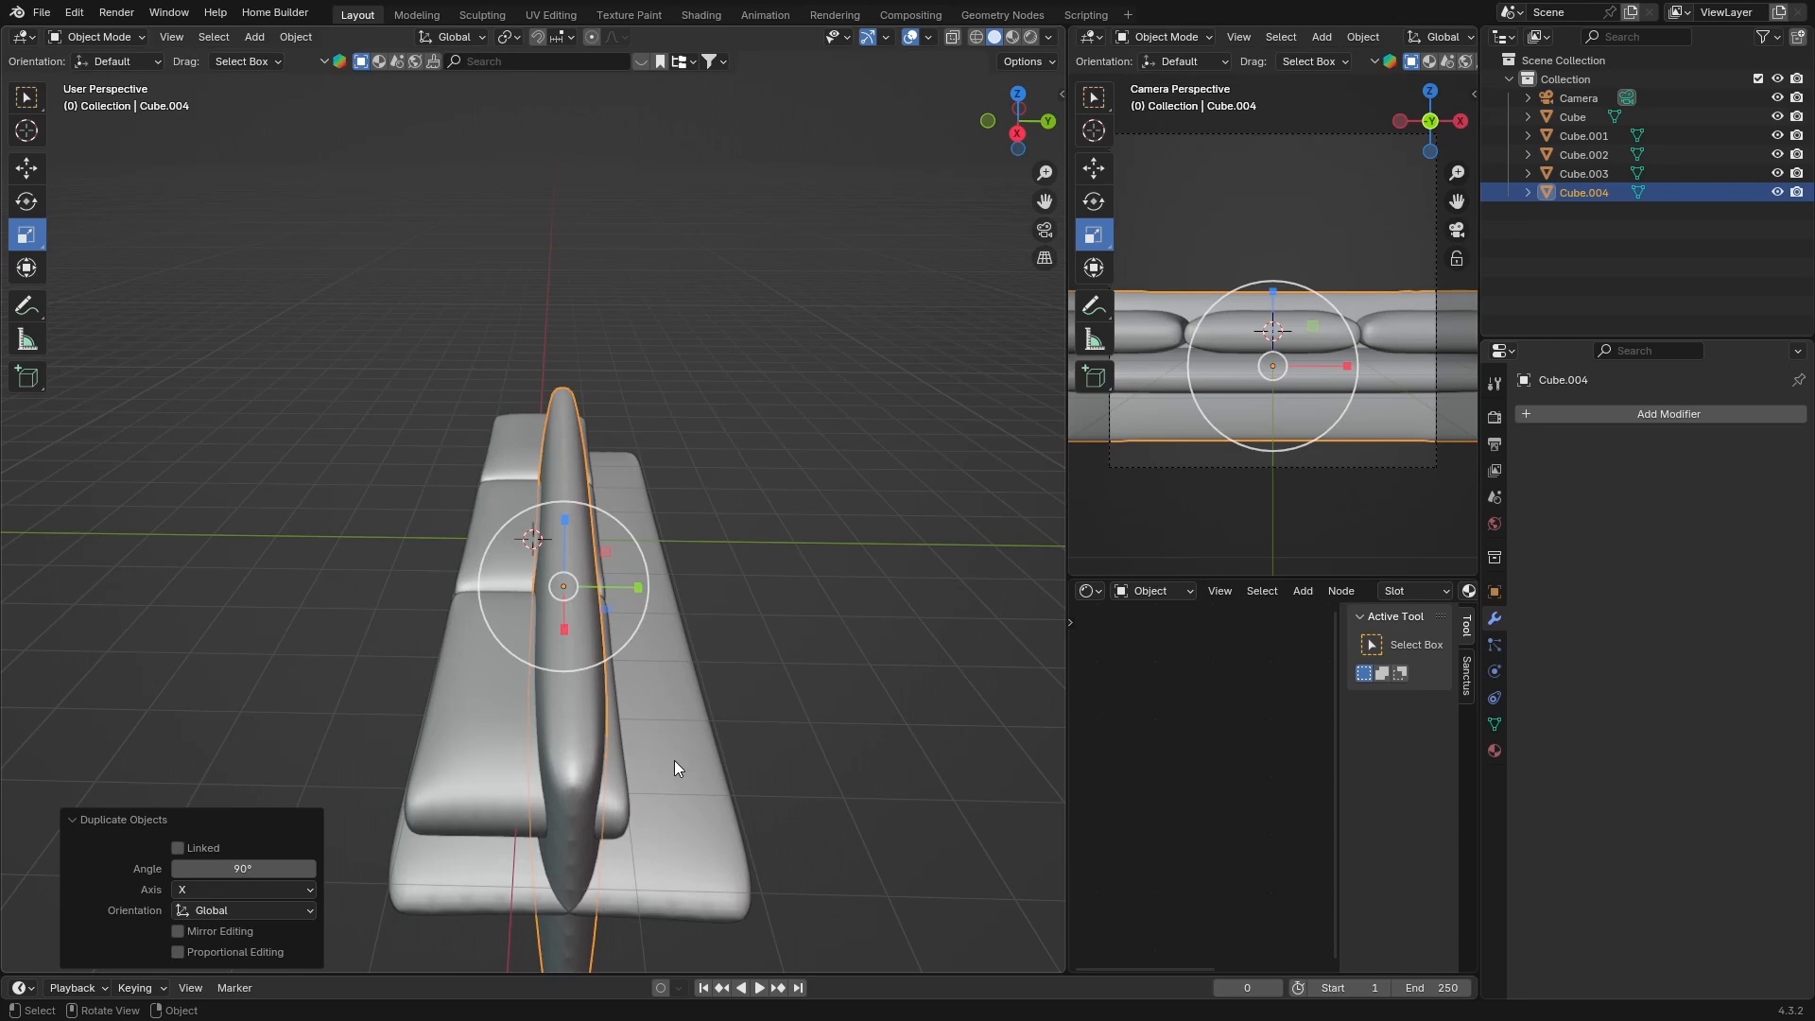
# Move the backrest about 1.2 m along Y to the back edge of the base
pyautogui.press('g')
pyautogui.press('y')
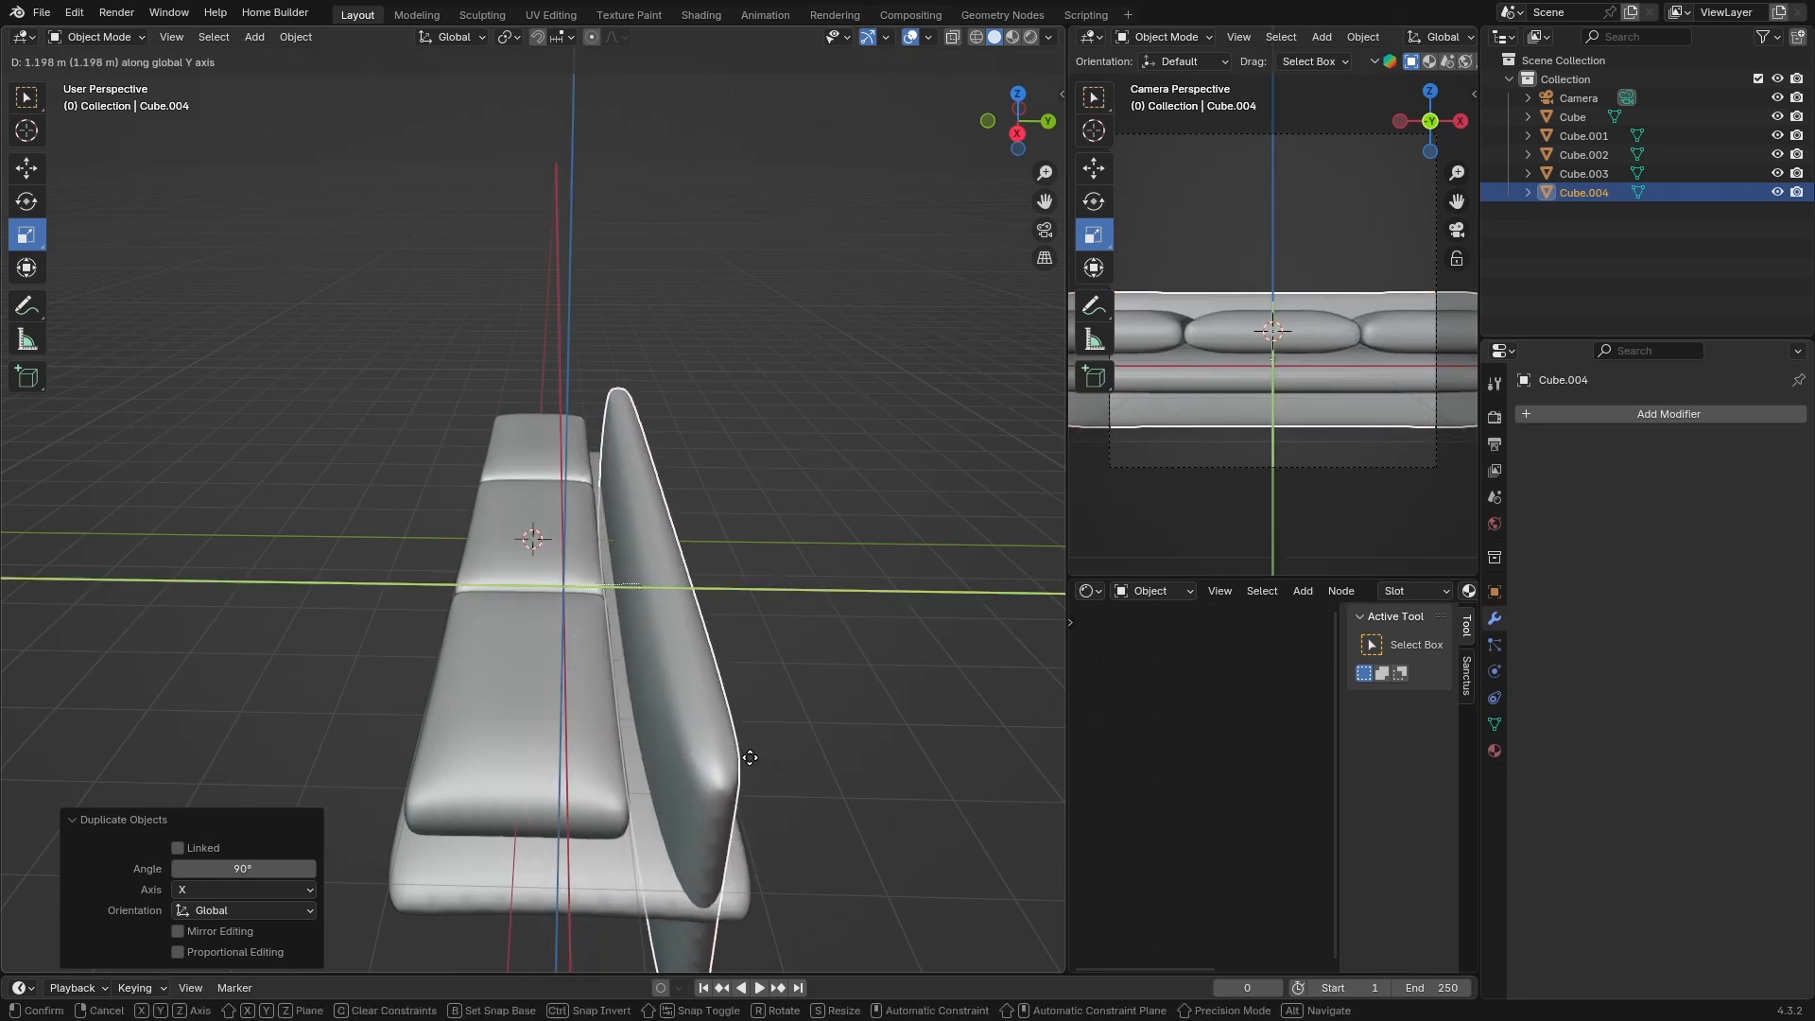
pyautogui.click(750, 757)
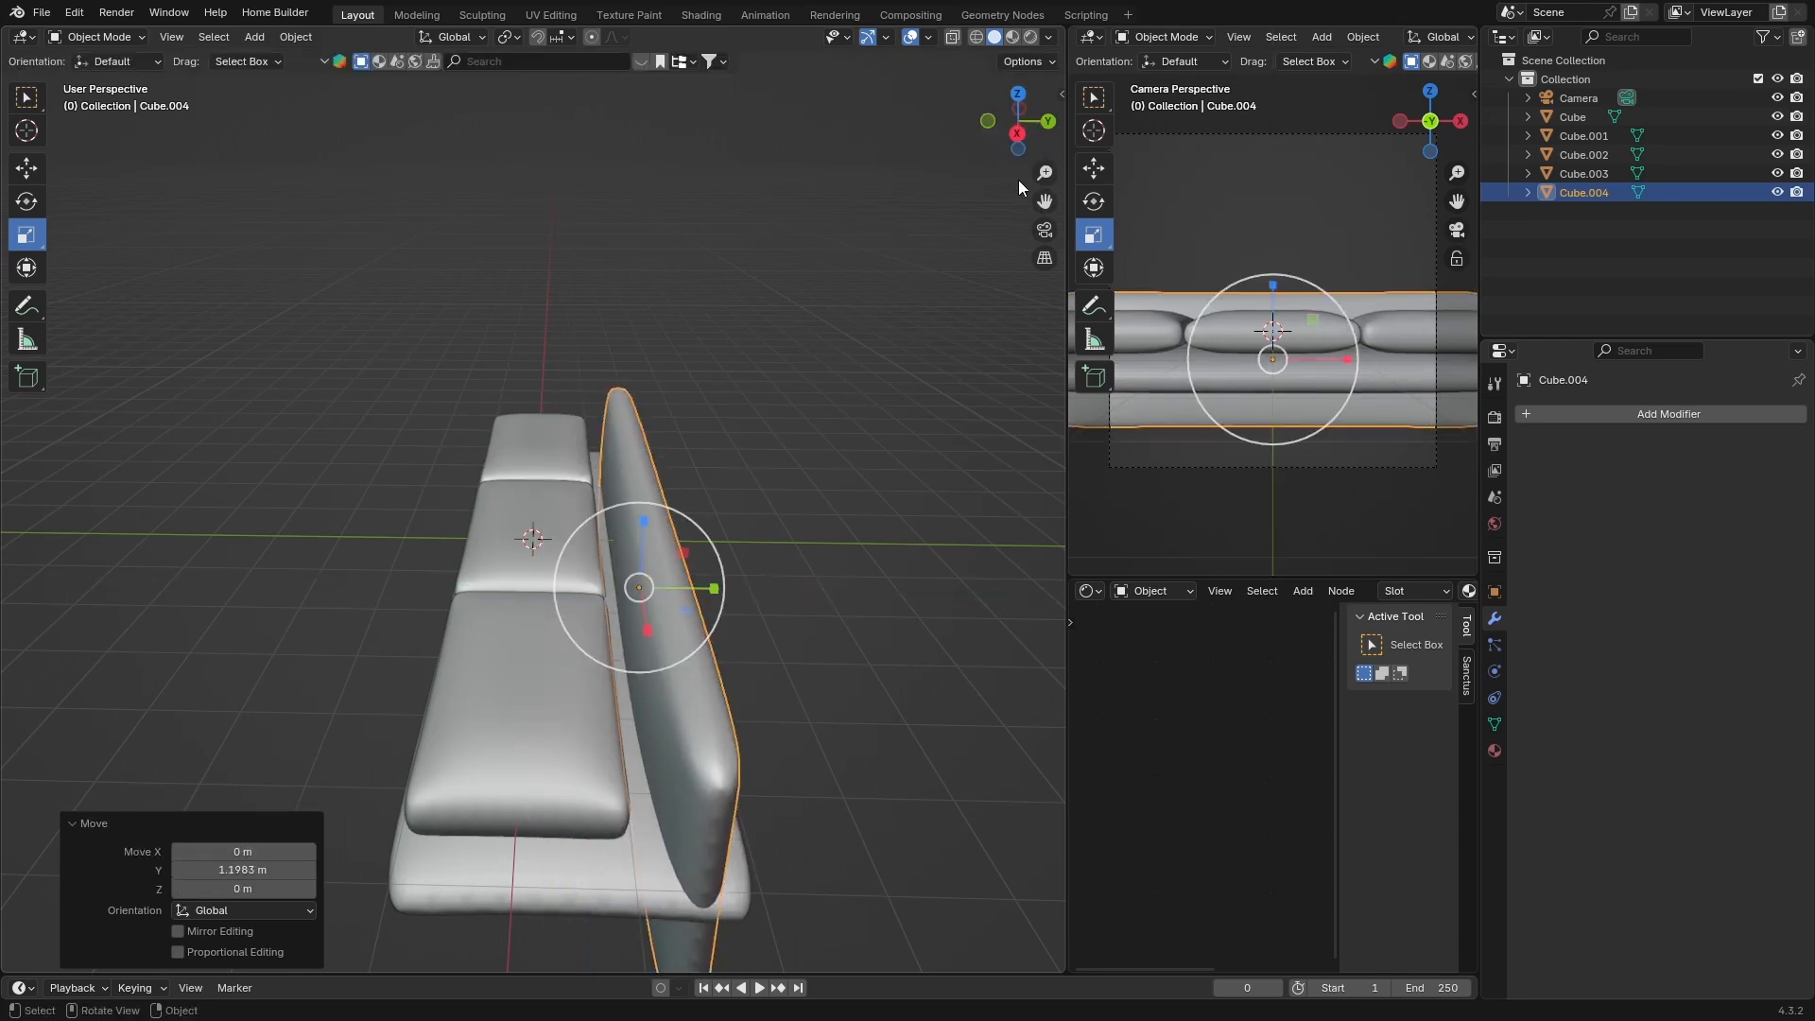
# Raise the backrest slightly along Z so it rests on the base
pyautogui.click(1017, 133)
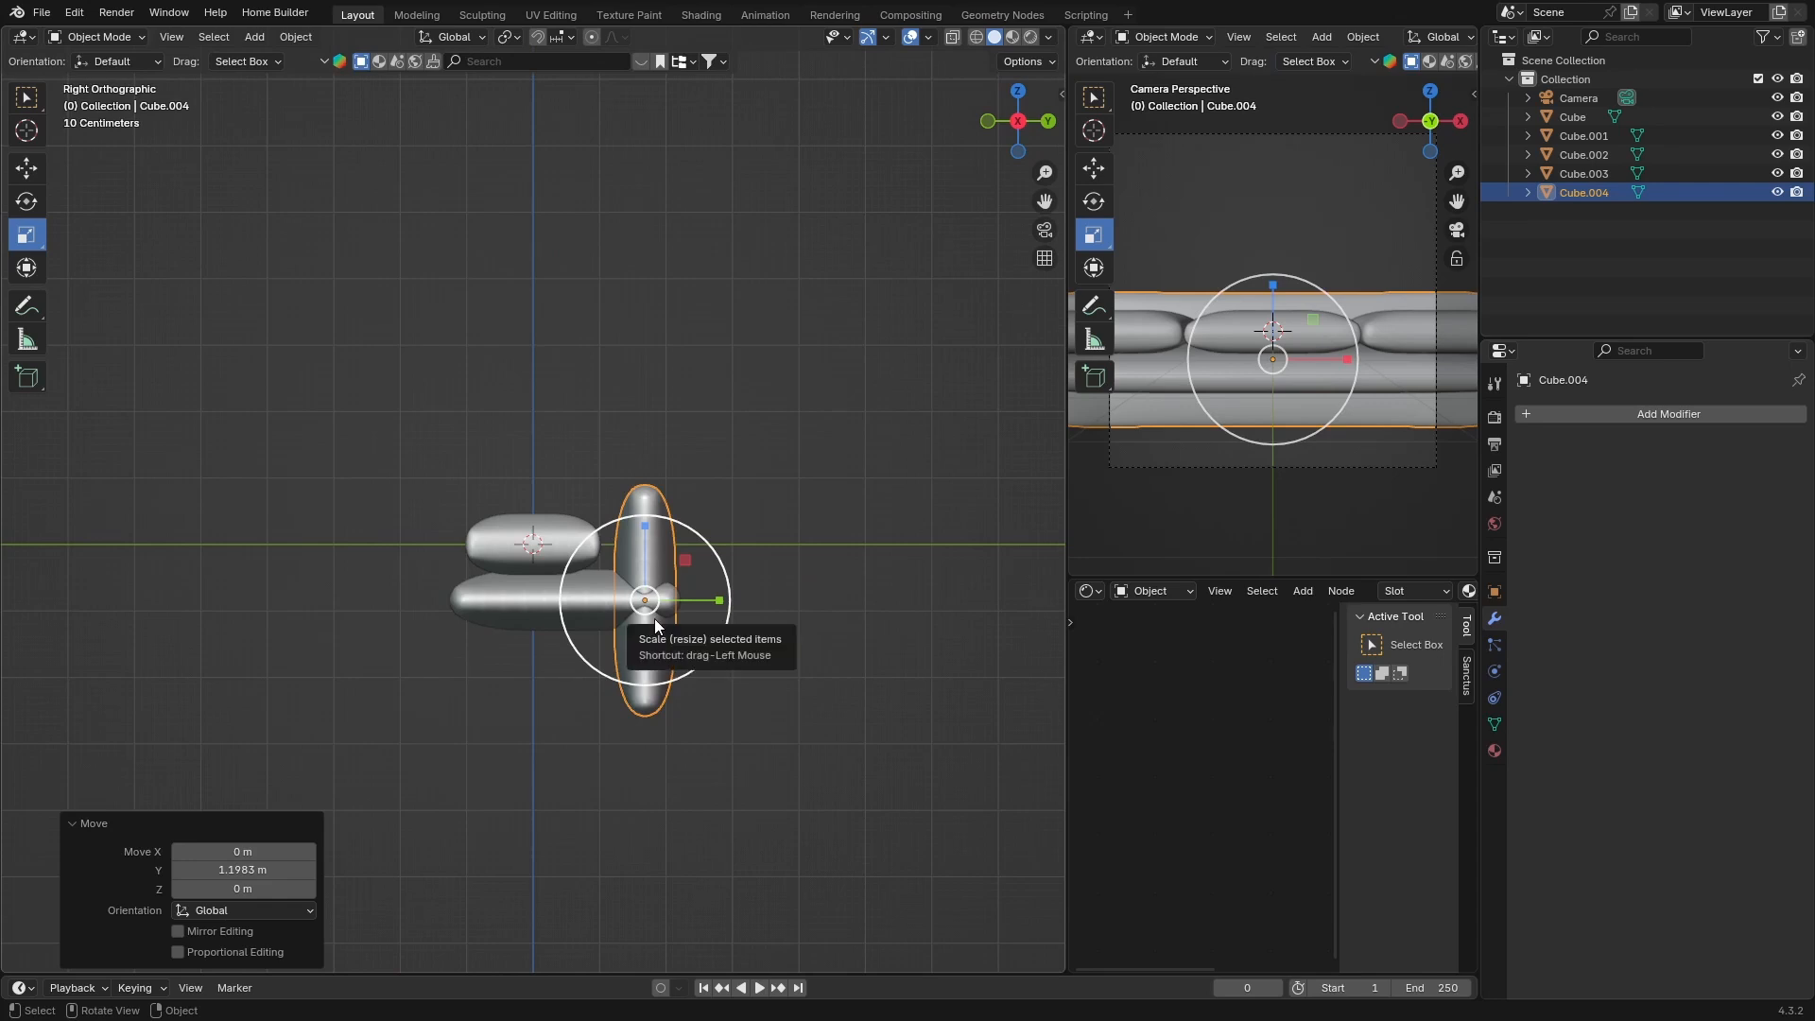
pyautogui.press('g')
pyautogui.press('z')
pyautogui.moveTo(649, 530); pyautogui.dragTo(649, 511, button='middle')
pyautogui.click(649, 511)
# Select the three seat cushions and move them about 0.24 m along Y
pyautogui.moveTo(518, 717); pyautogui.dragTo(610, 756, button='middle')
pyautogui.click(780, 306)
pyautogui.click(1021, 103)
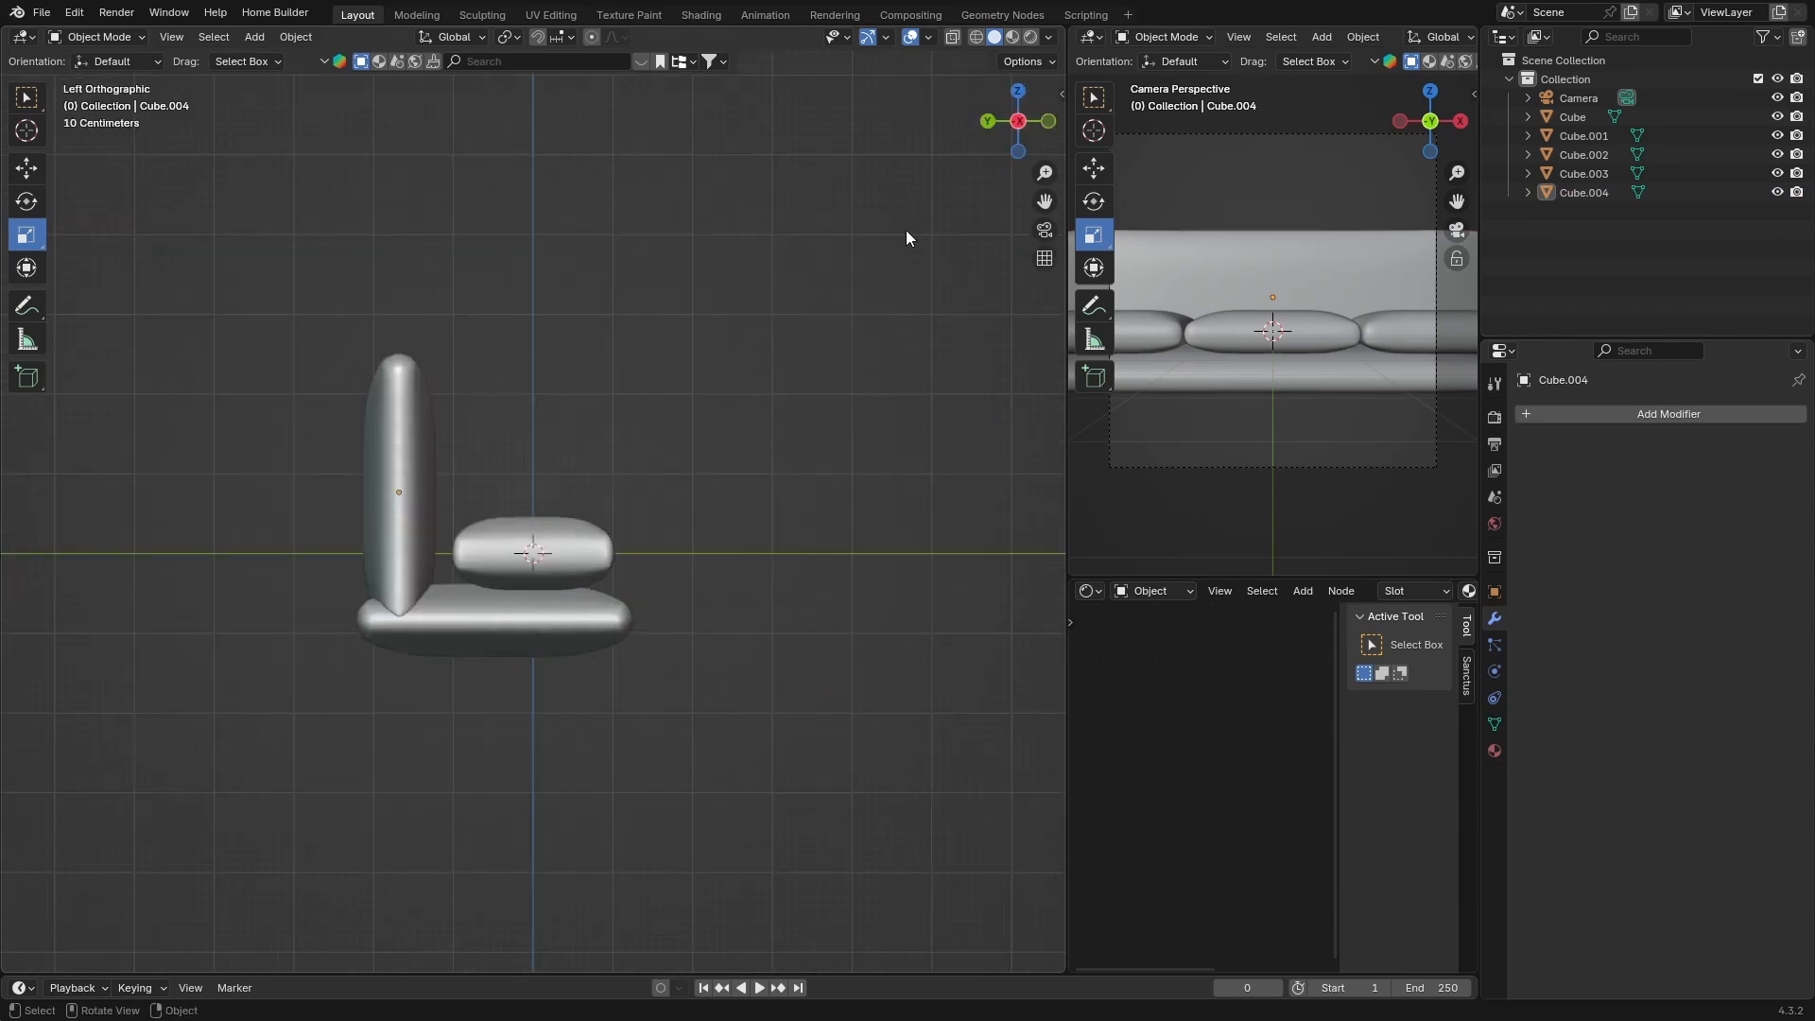
pyautogui.click(1017, 94)
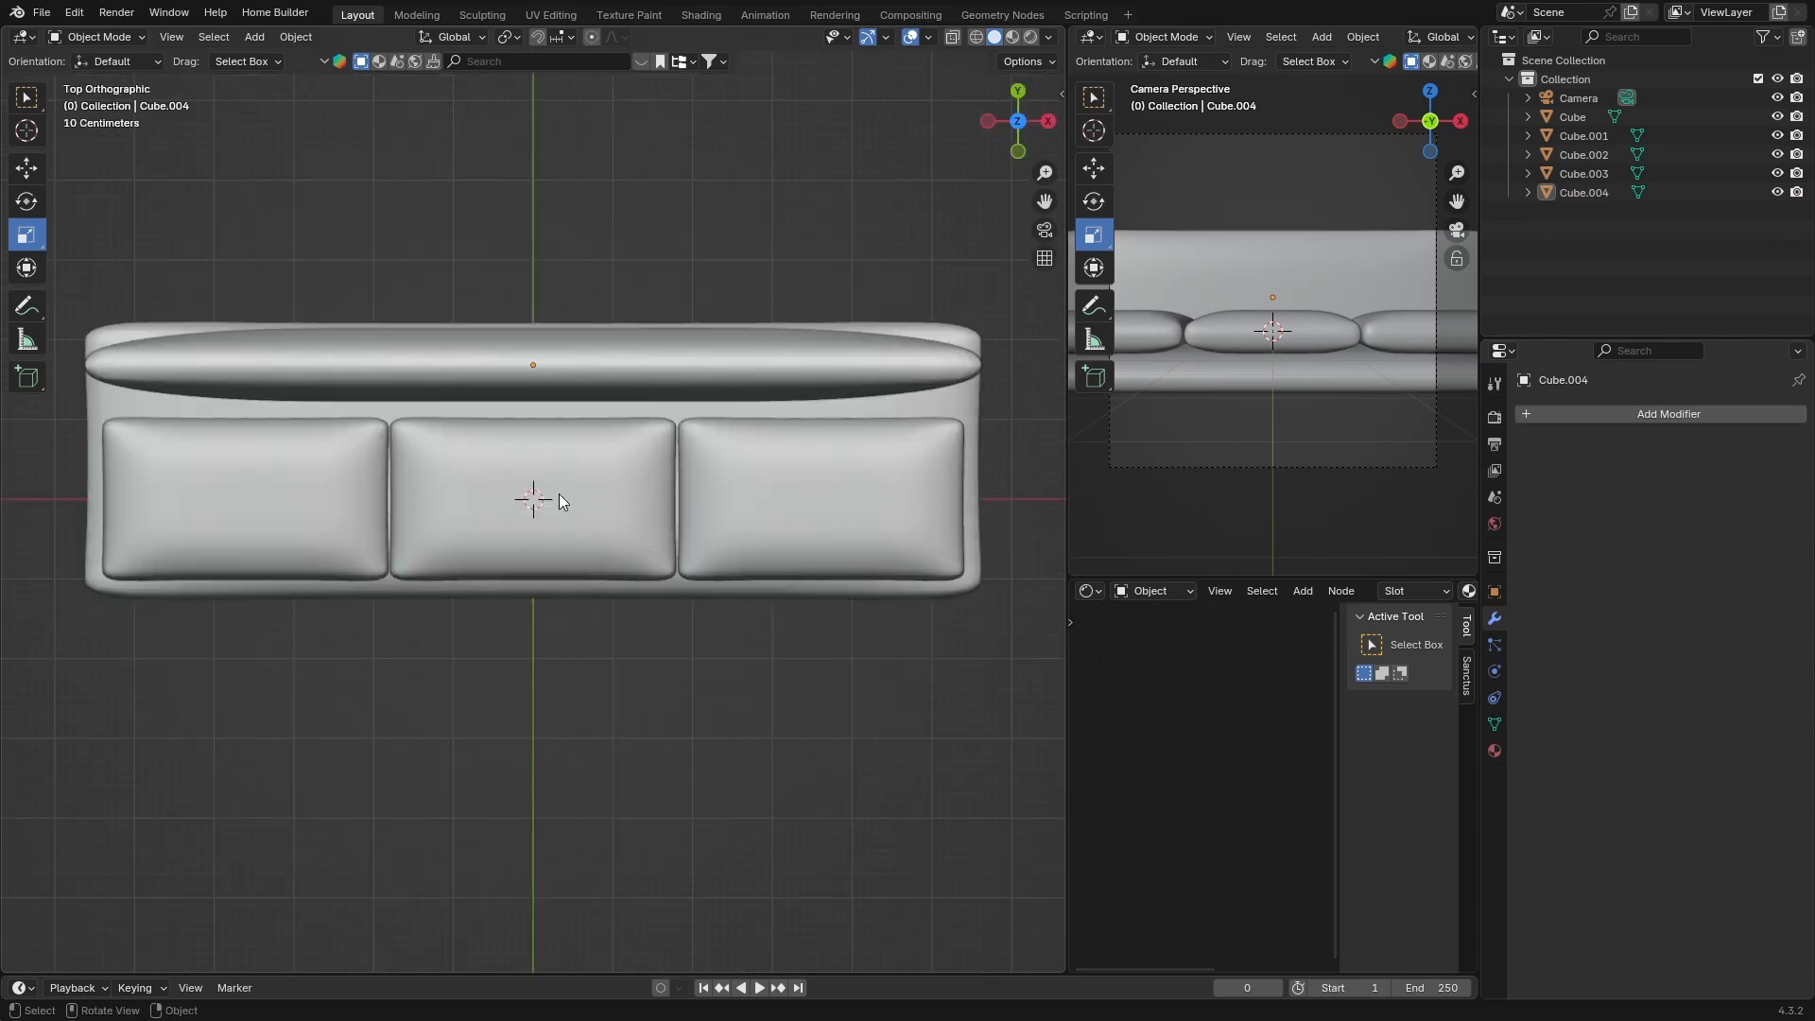
pyautogui.click(768, 497)
pyautogui.keyDown('shift'); pyautogui.click(611, 492); pyautogui.keyUp('shift')
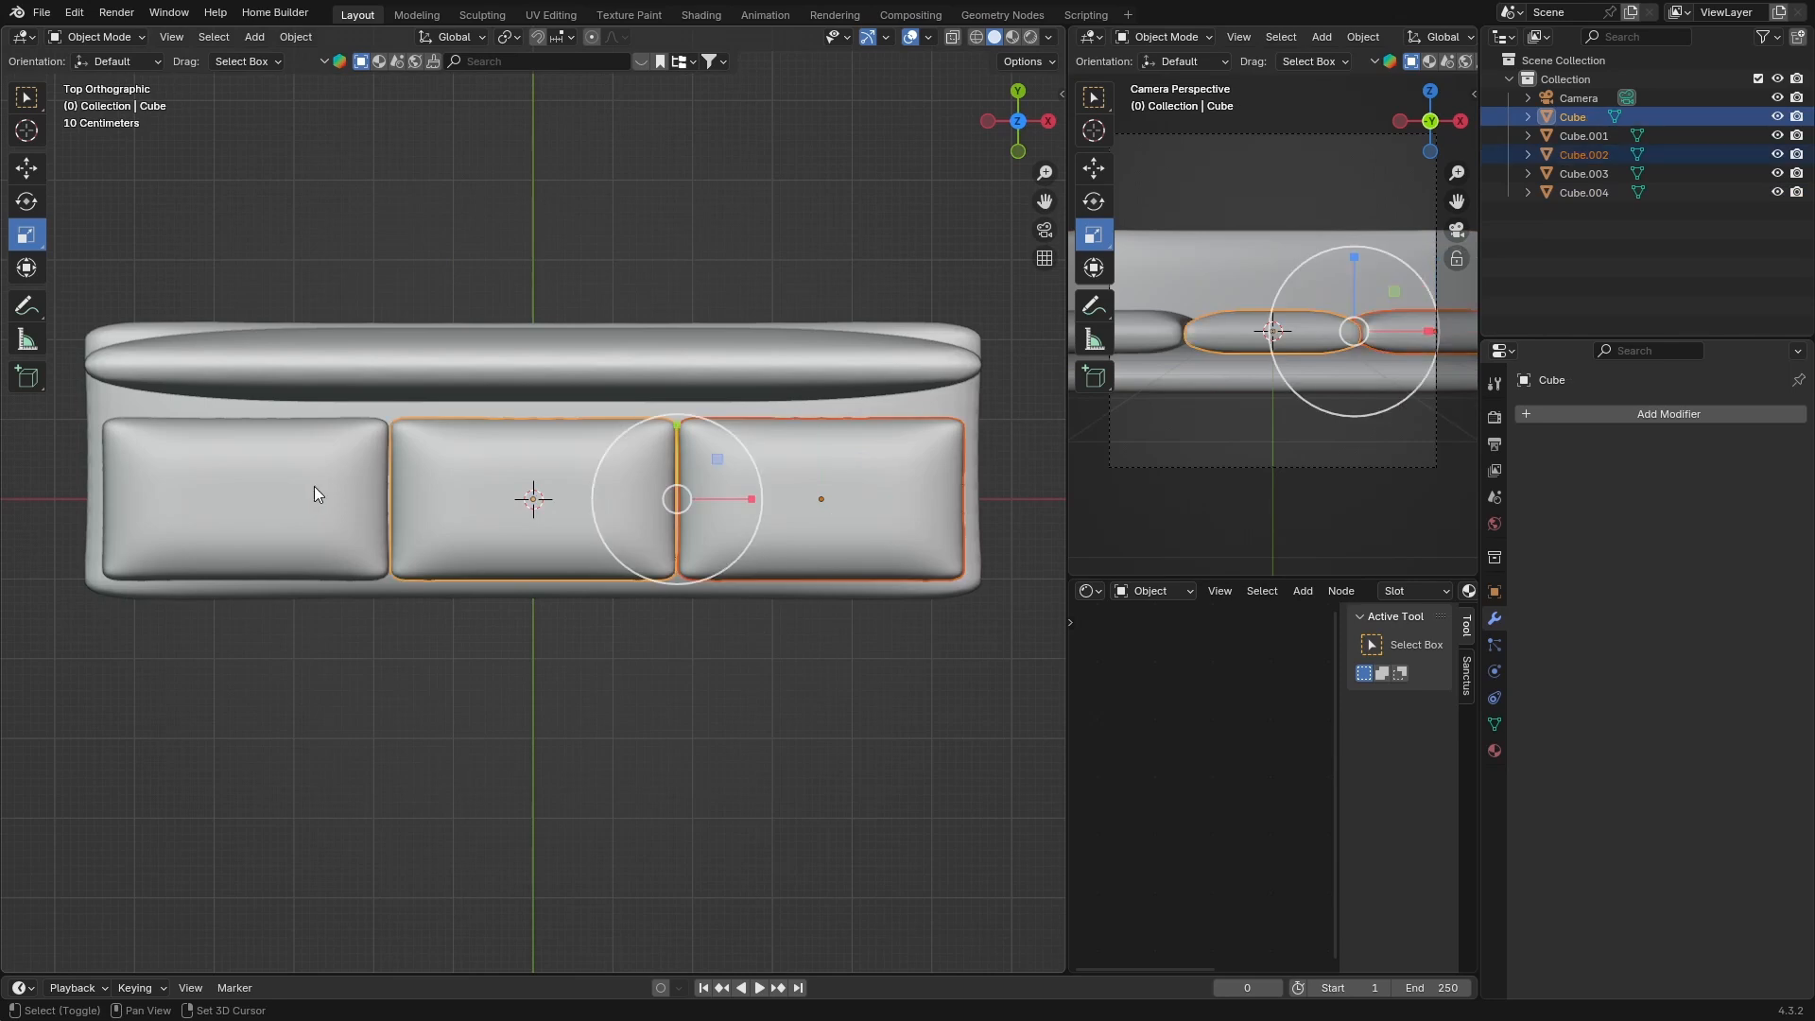
pyautogui.keyDown('shift'); pyautogui.click(311, 490); pyautogui.keyUp('shift')
pyautogui.press('g')
pyautogui.press('y')
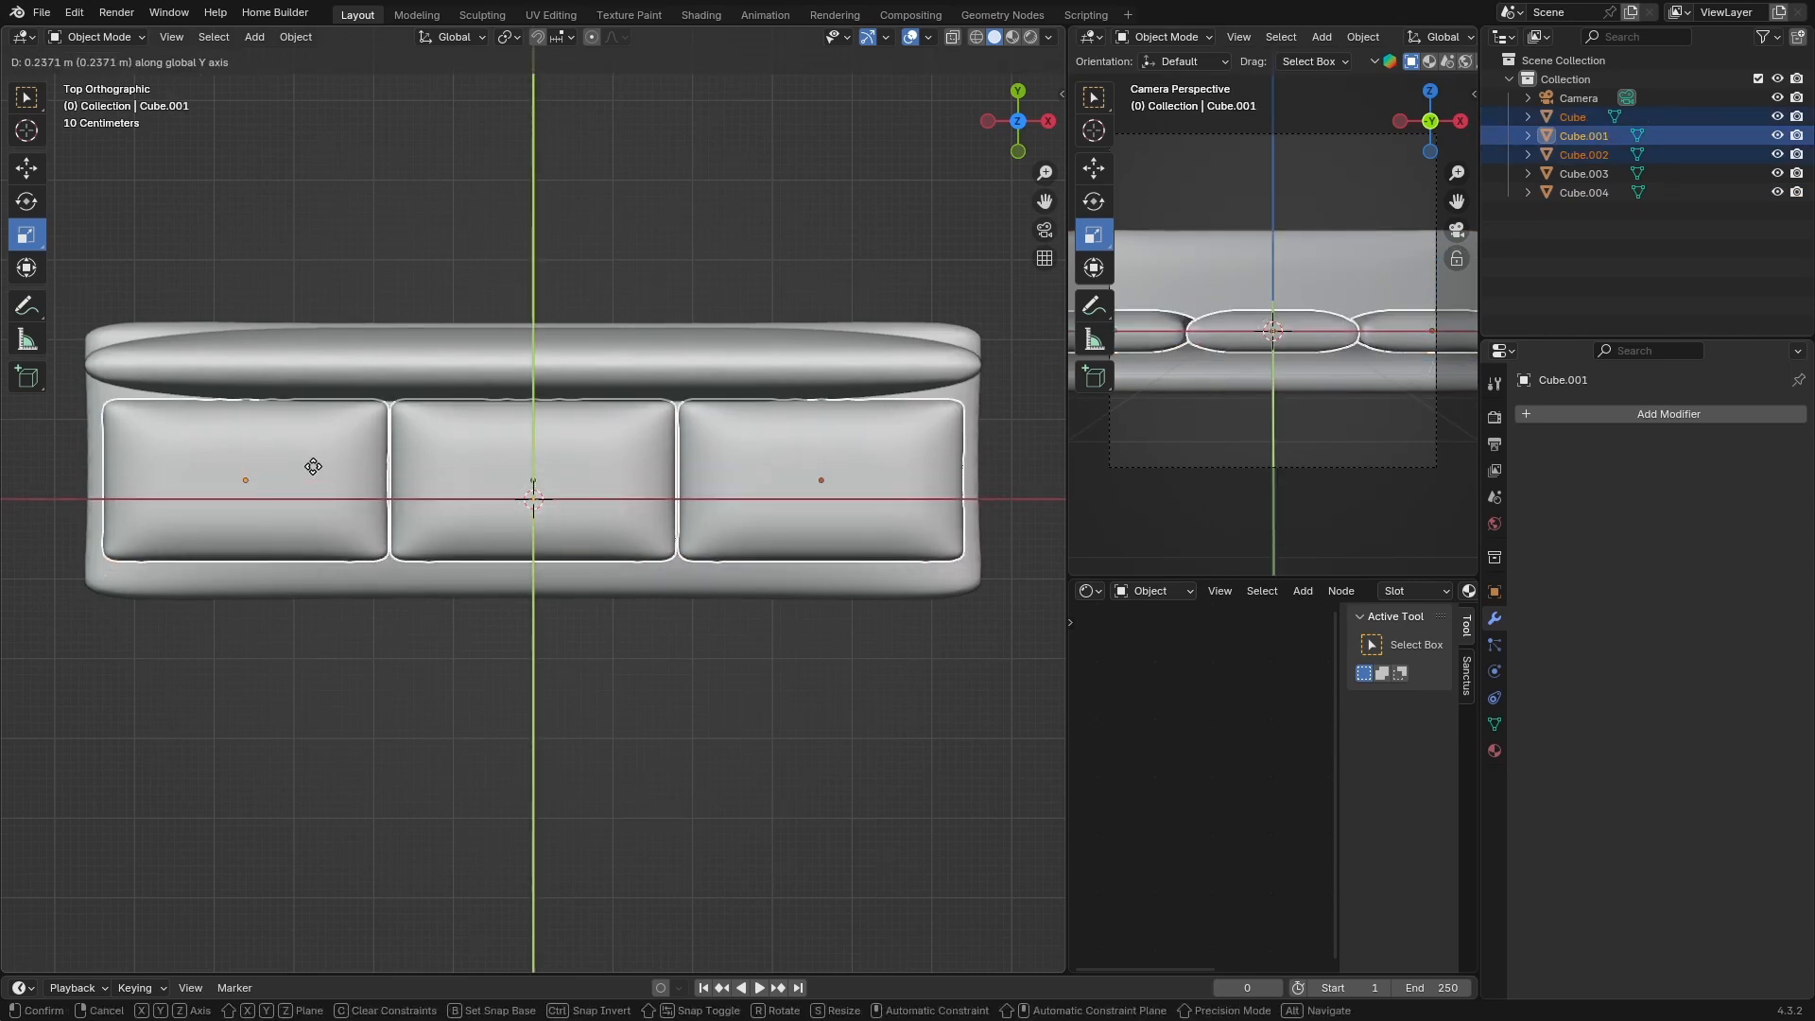
pyautogui.click(313, 466)
# Duplicate the left seat cushion and rotate the copy about -91° to stand upright as an armrest
pyautogui.click(359, 256)
pyautogui.moveTo(475, 629)
pyautogui.mouseDown(button='middle')
pyautogui.moveTo(497, 452)
pyautogui.moveTo(312, 579)
pyautogui.moveTo(384, 722)
pyautogui.moveTo(514, 348)
pyautogui.moveTo(506, 617)
pyautogui.mouseUp(button='middle')
pyautogui.moveTo(434, 459); pyautogui.dragTo(305, 512, button='middle')
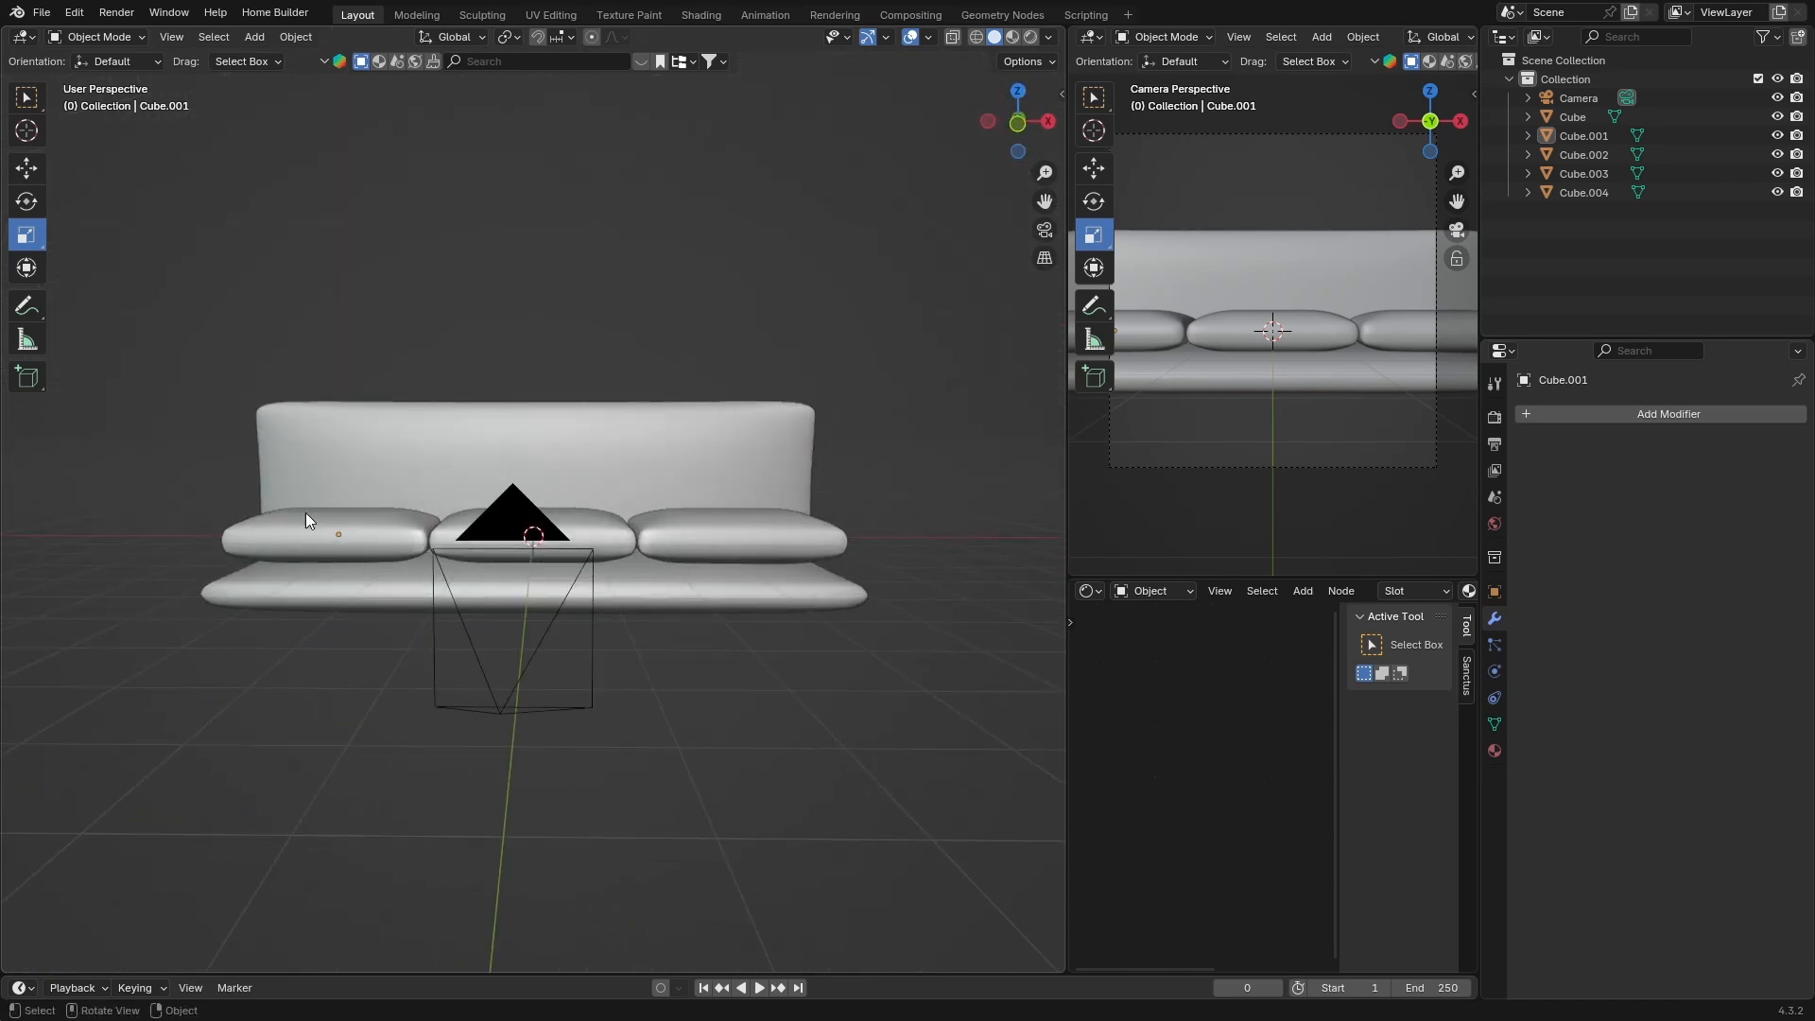
pyautogui.click(289, 528)
pyautogui.hotkey('shift', 'd')
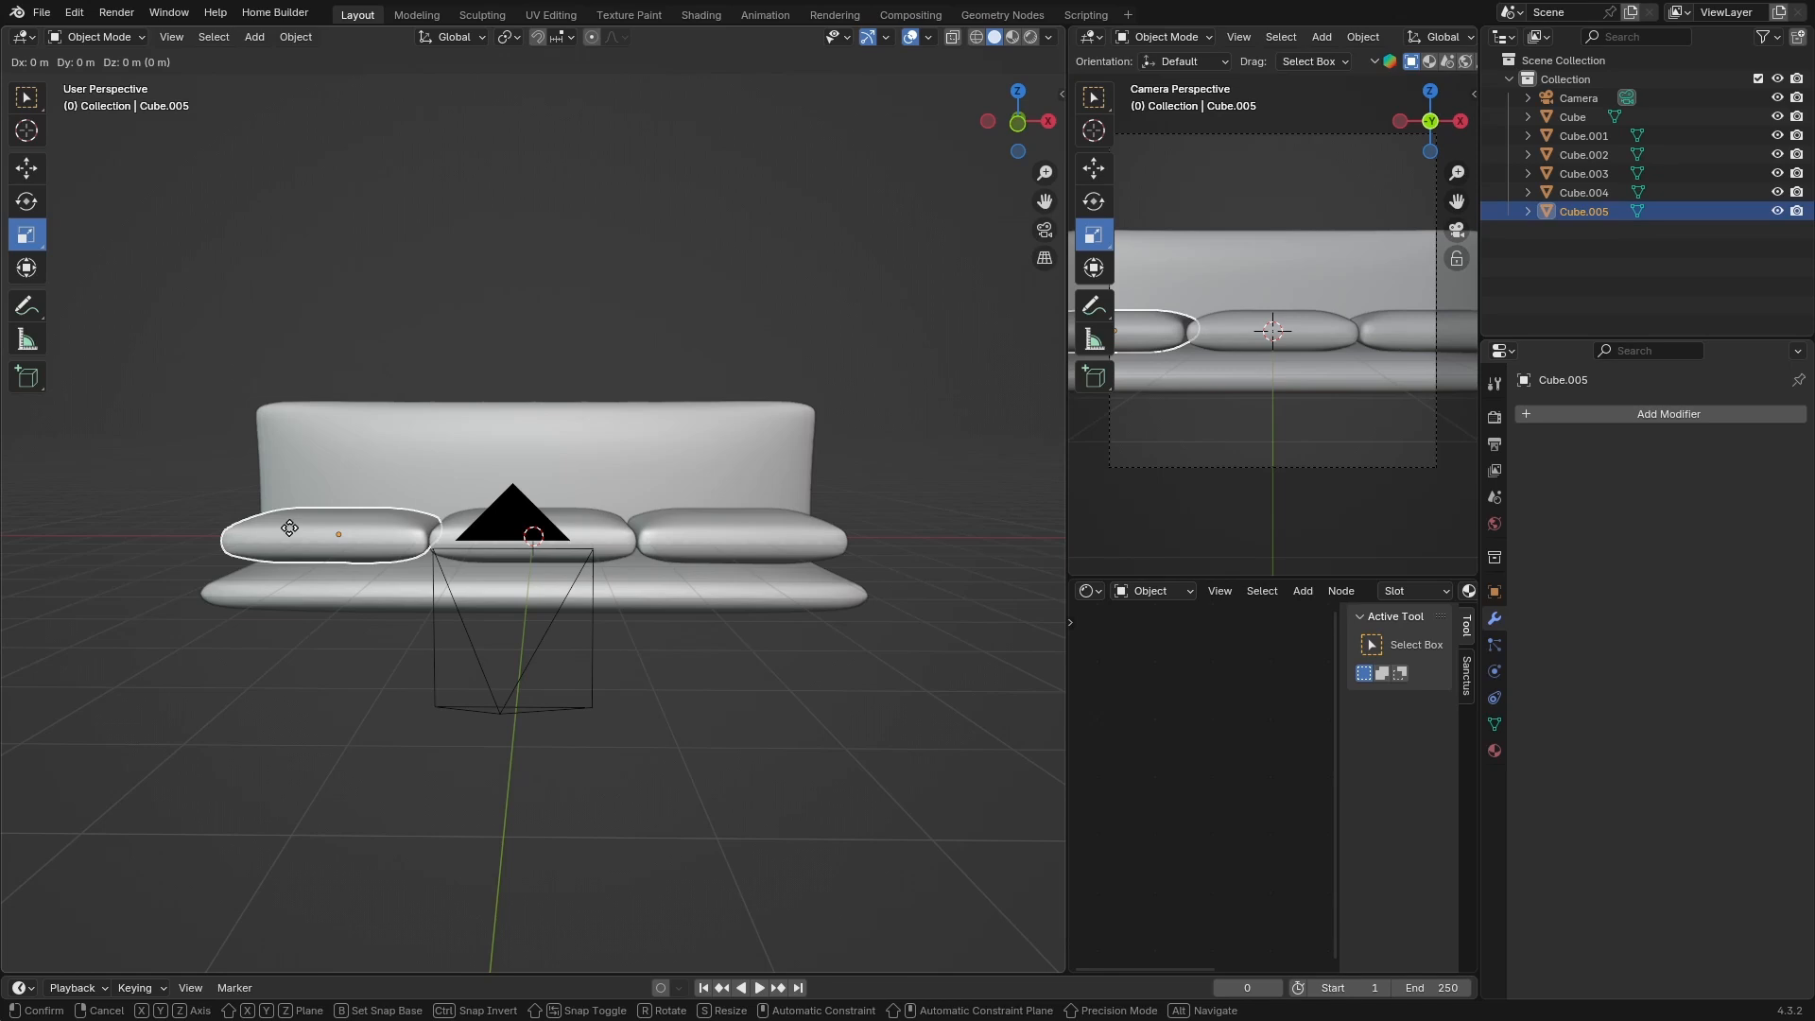
pyautogui.press('r')
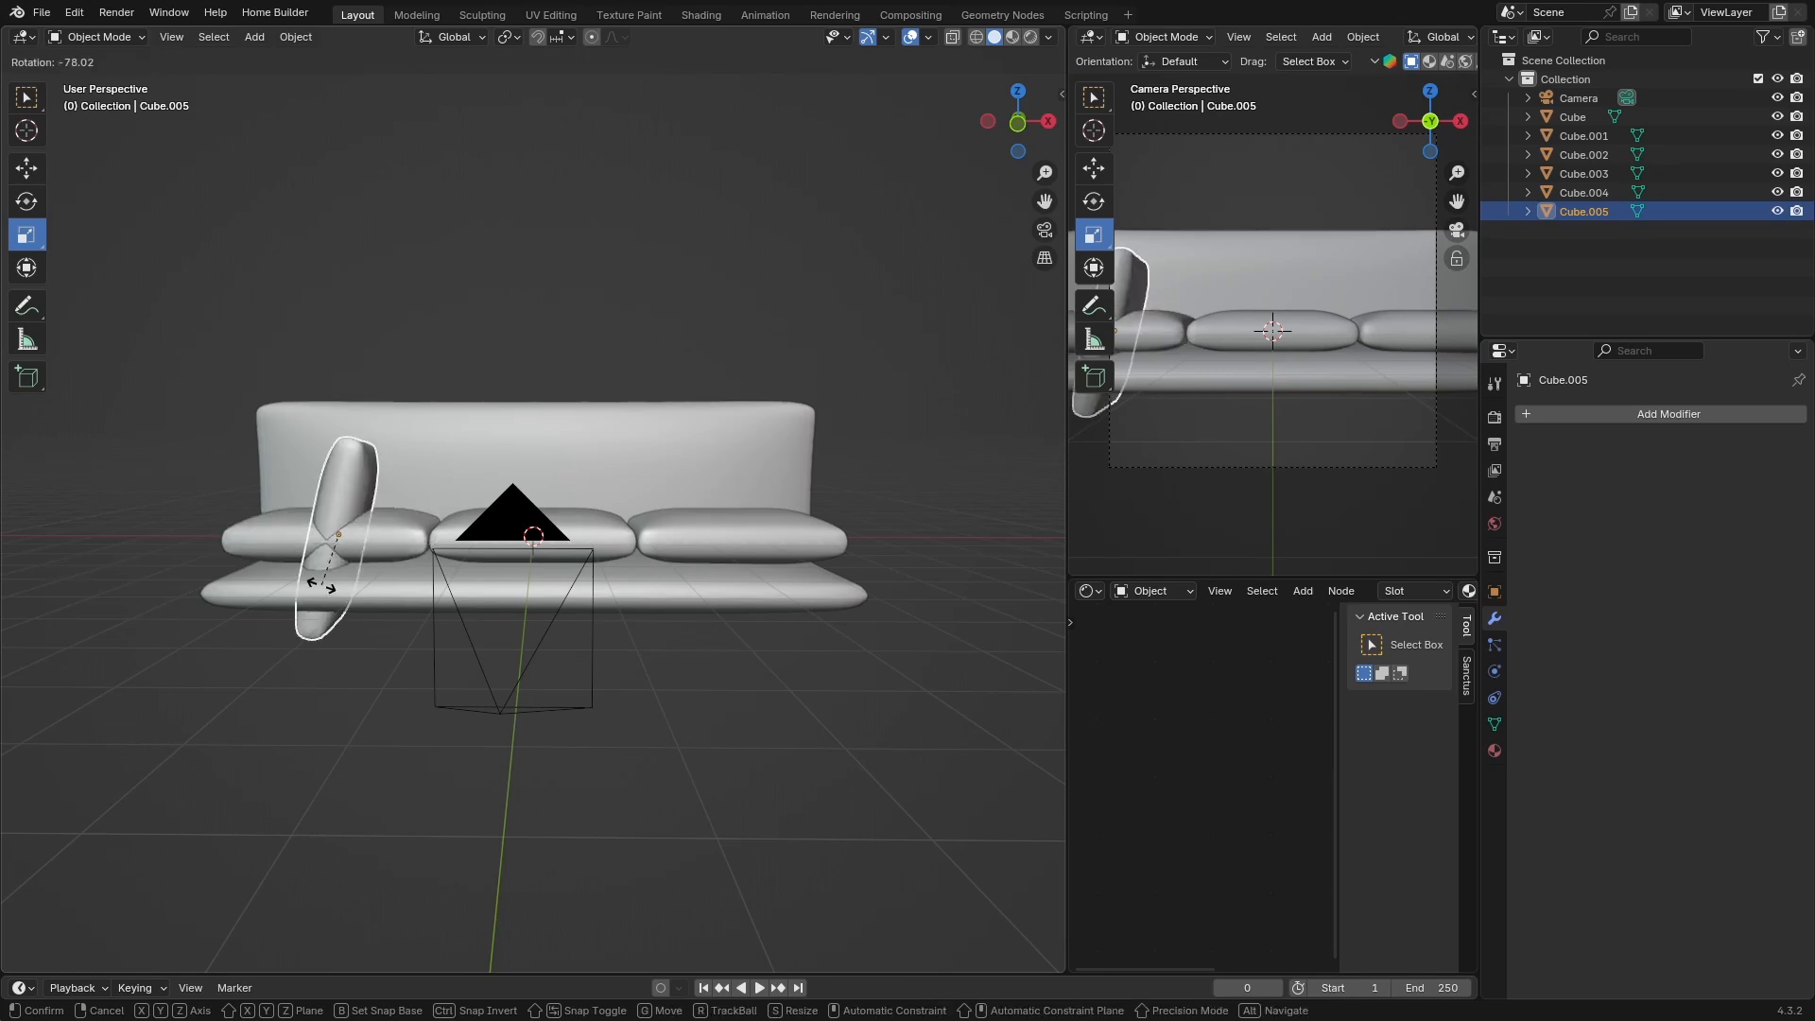
pyautogui.click(331, 586)
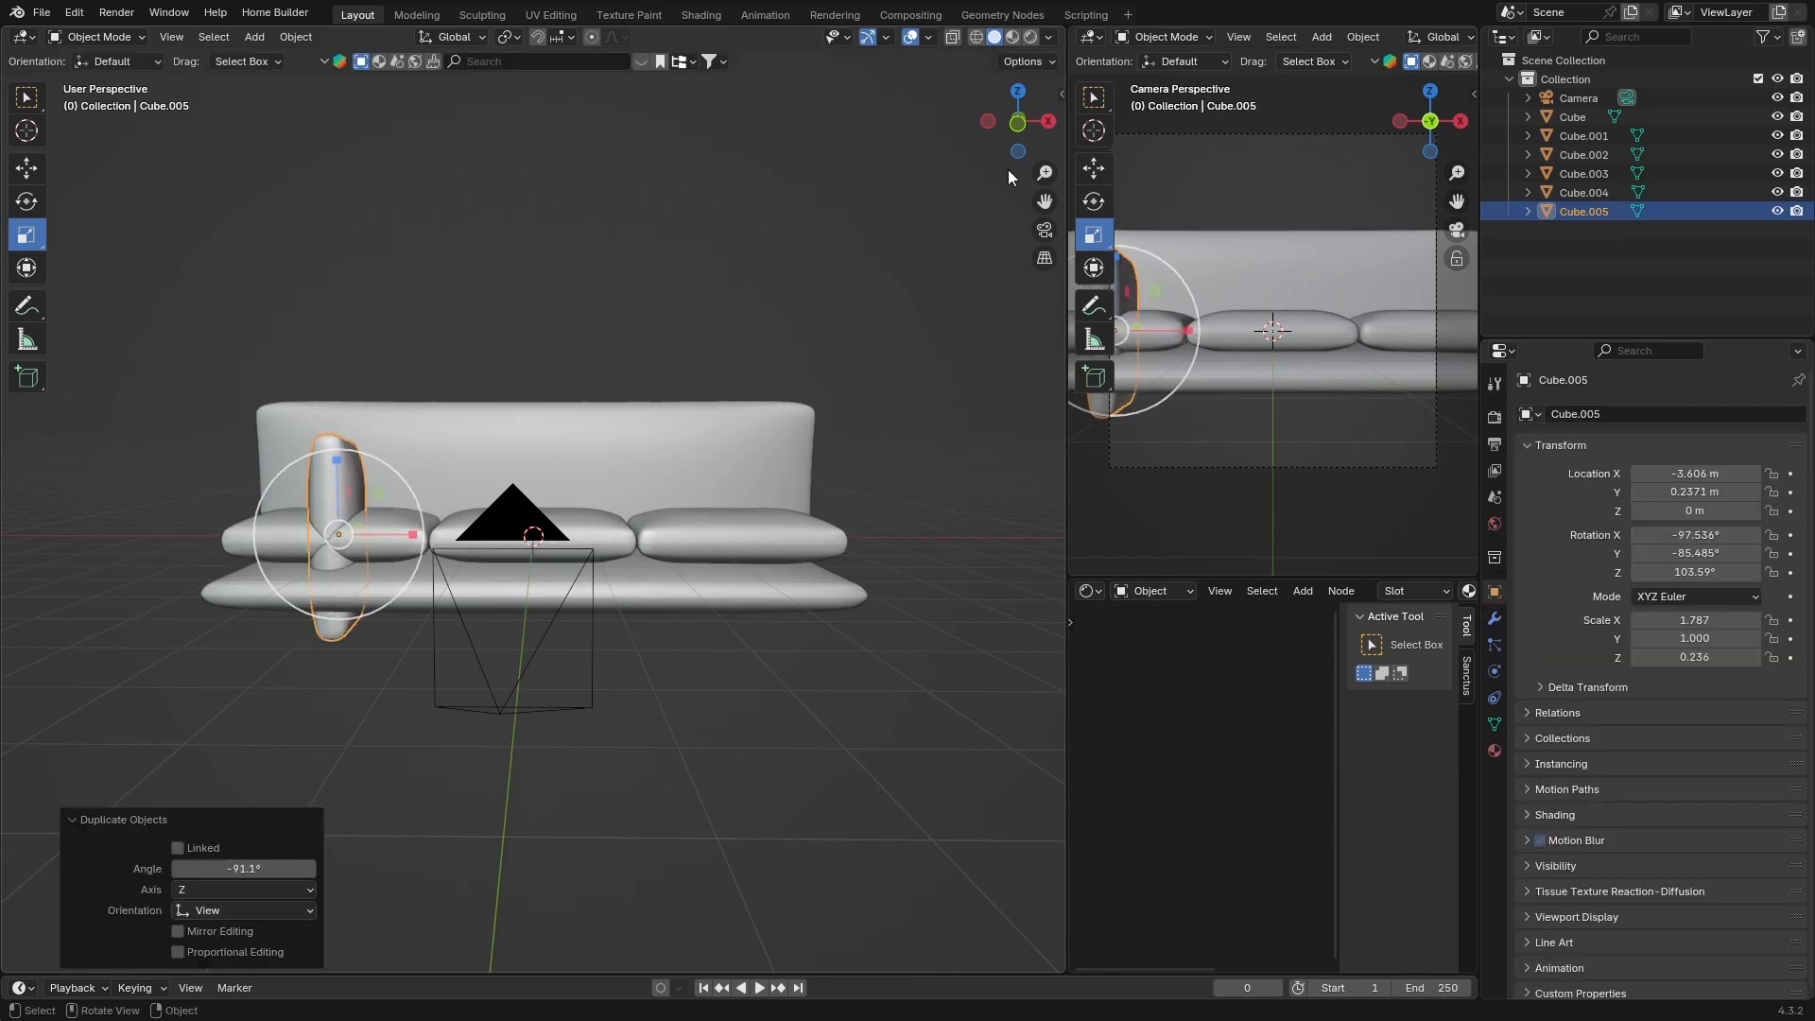
# Rotate the armrest 3.85° about X to tilt it slightly
pyautogui.click(1049, 121)
pyautogui.click(1049, 121)
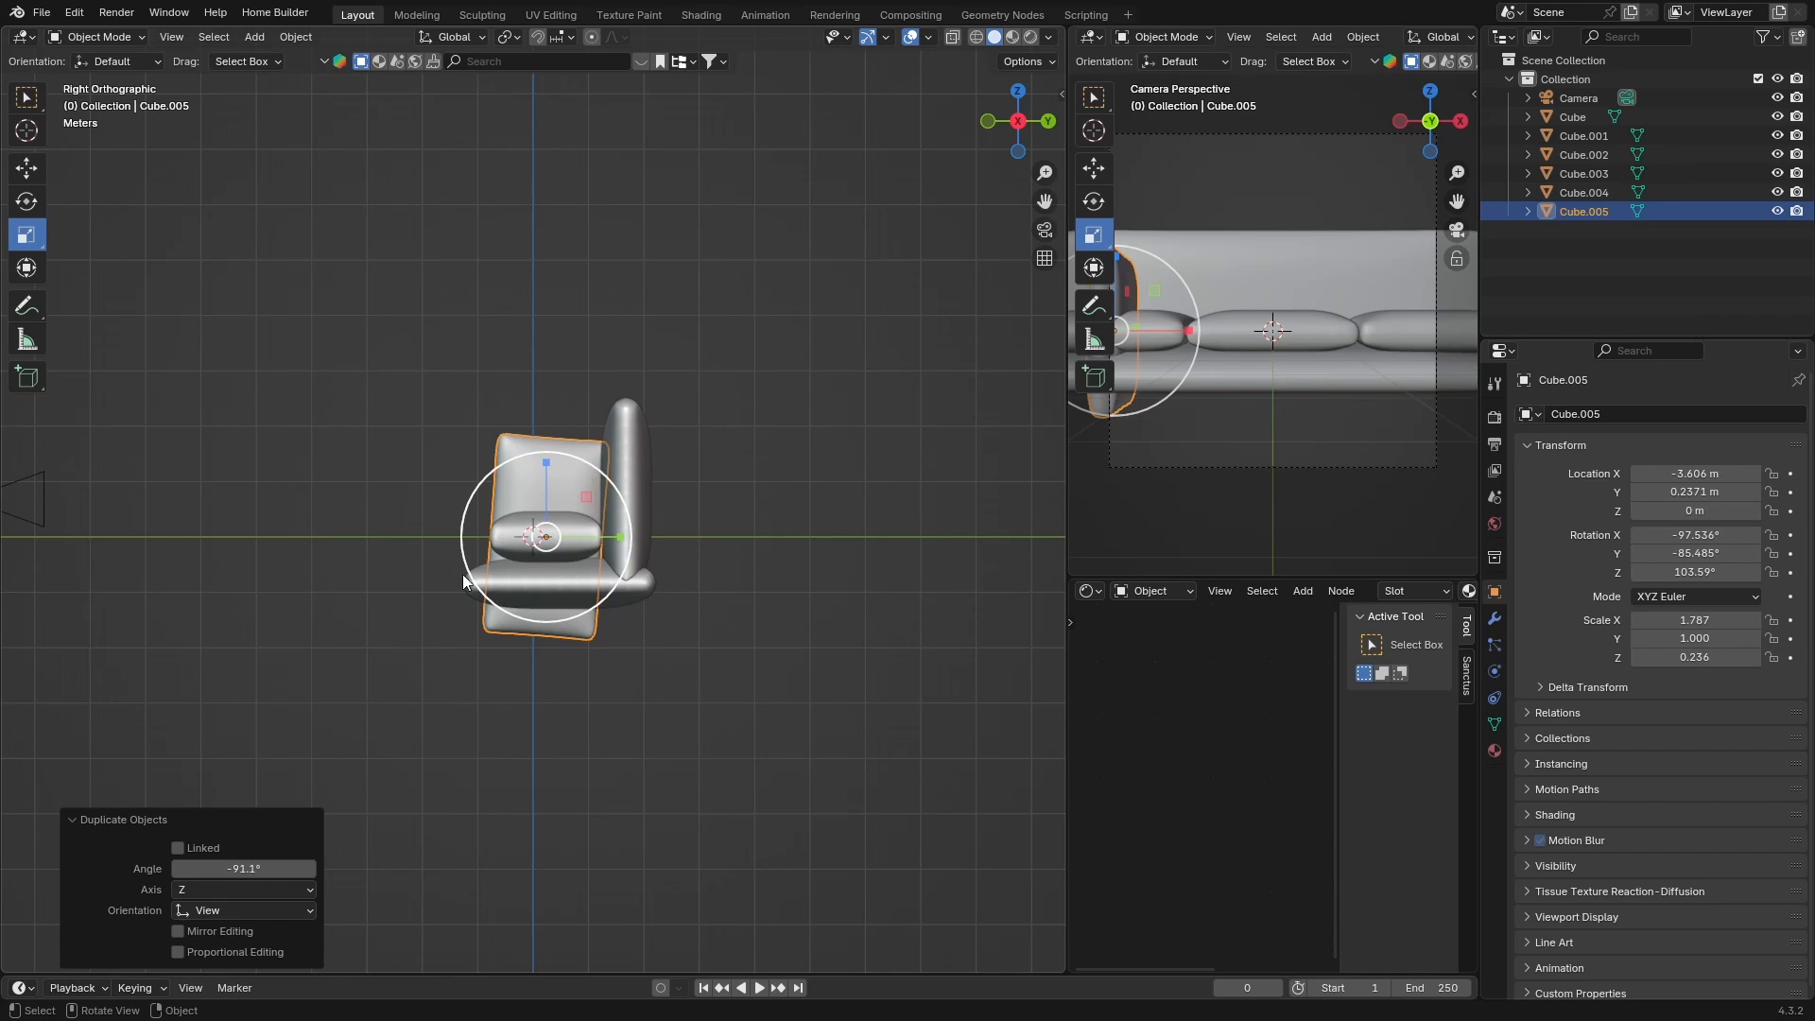
pyautogui.click(27, 201)
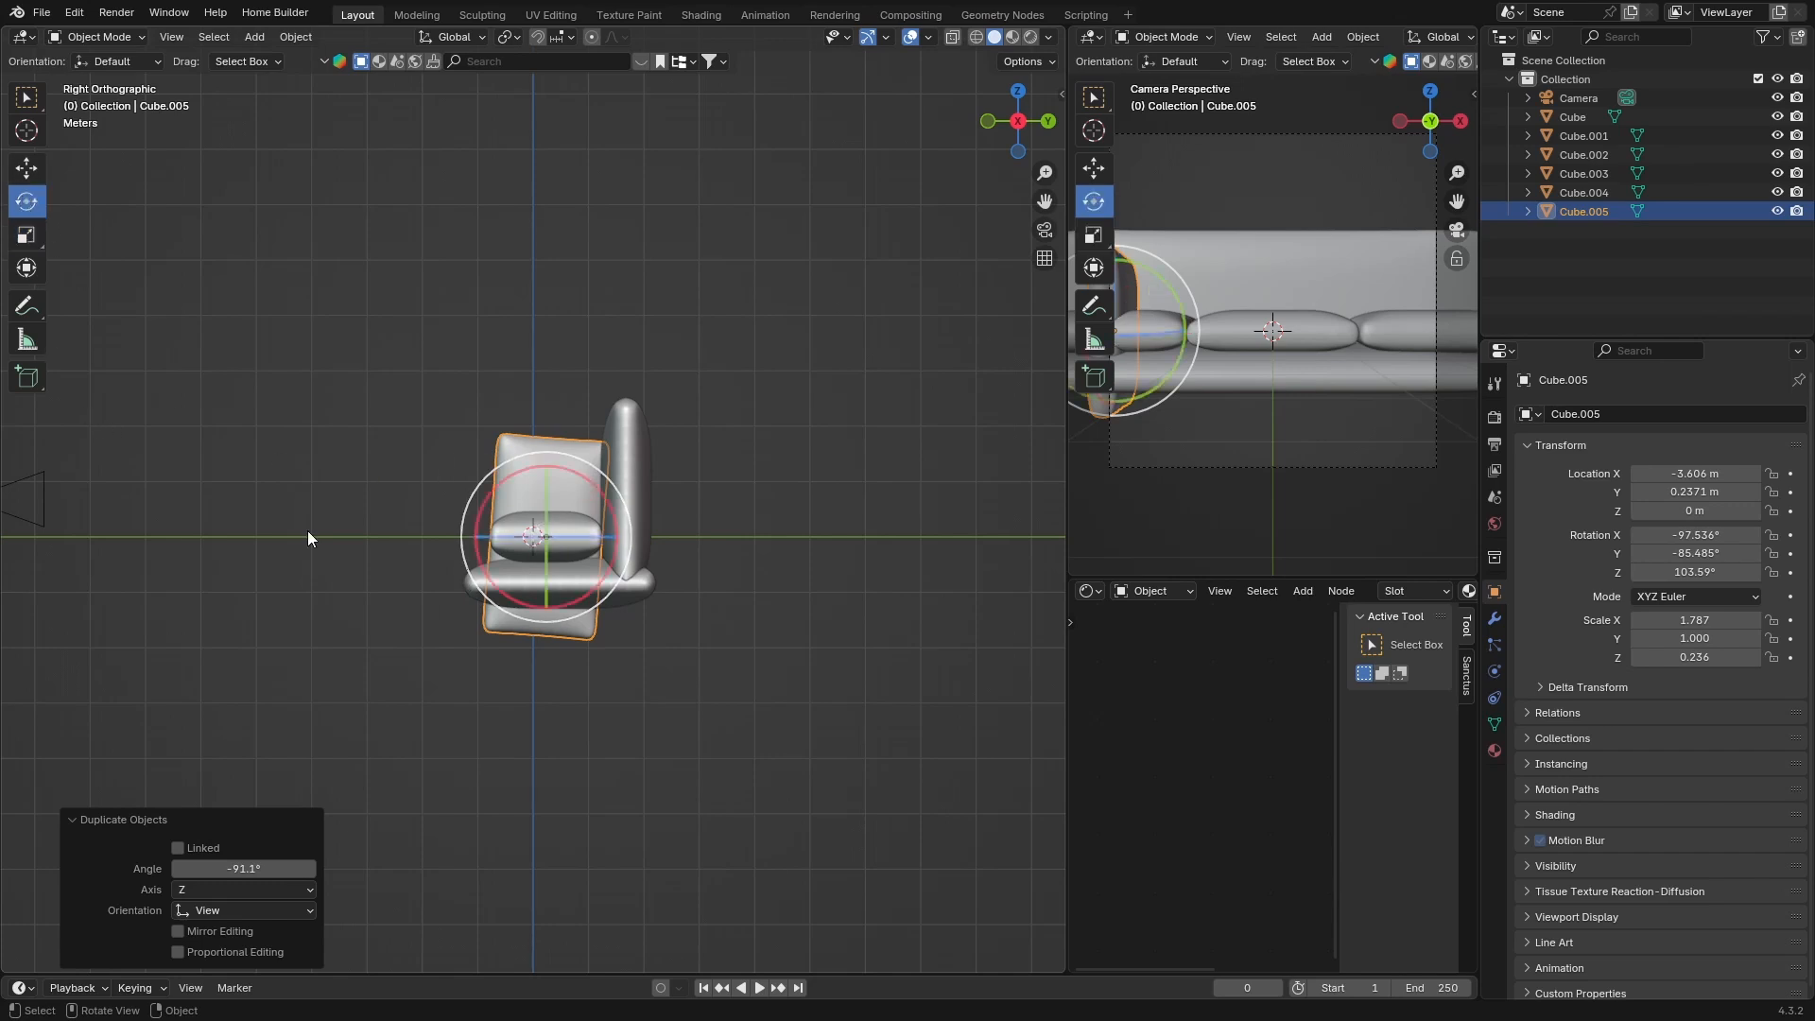
pyautogui.moveTo(491, 490); pyautogui.dragTo(491, 494)
pyautogui.click(1016, 94)
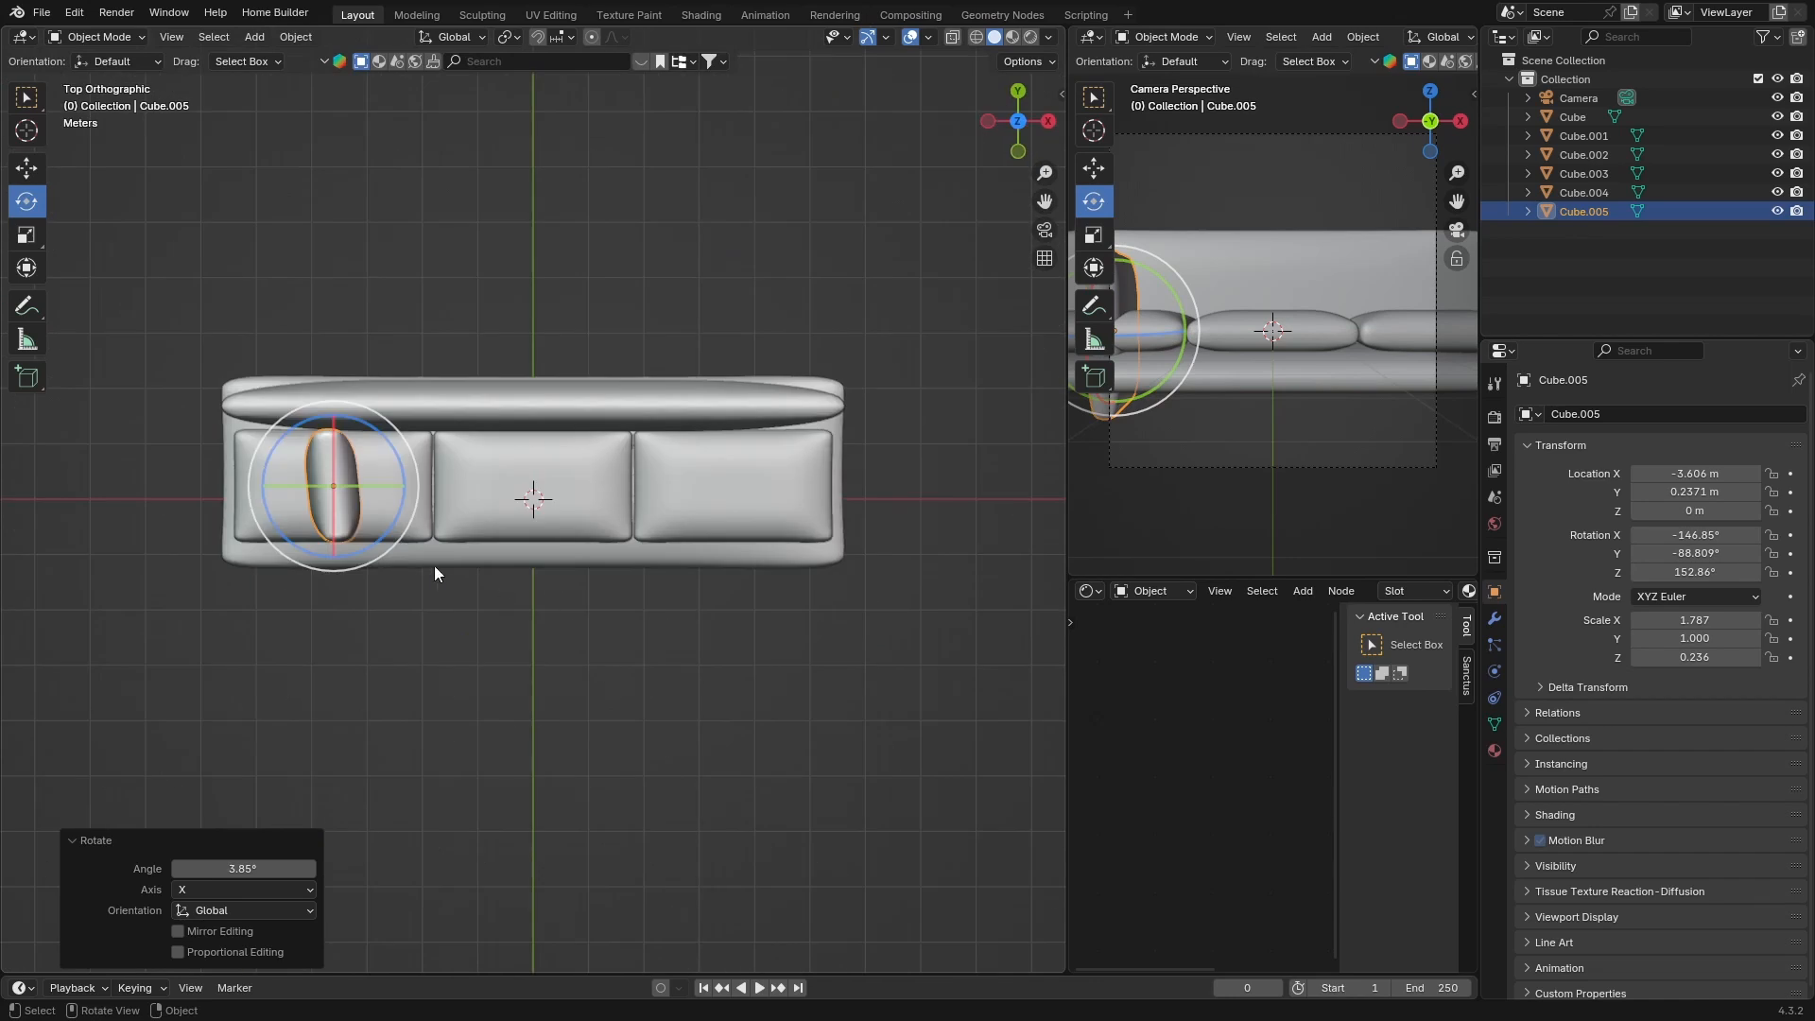
# Rotate the armrest -4.25° about Z and move it along X to the sofa's left end, about -2.54 m
pyautogui.moveTo(384, 531); pyautogui.dragTo(374, 535)
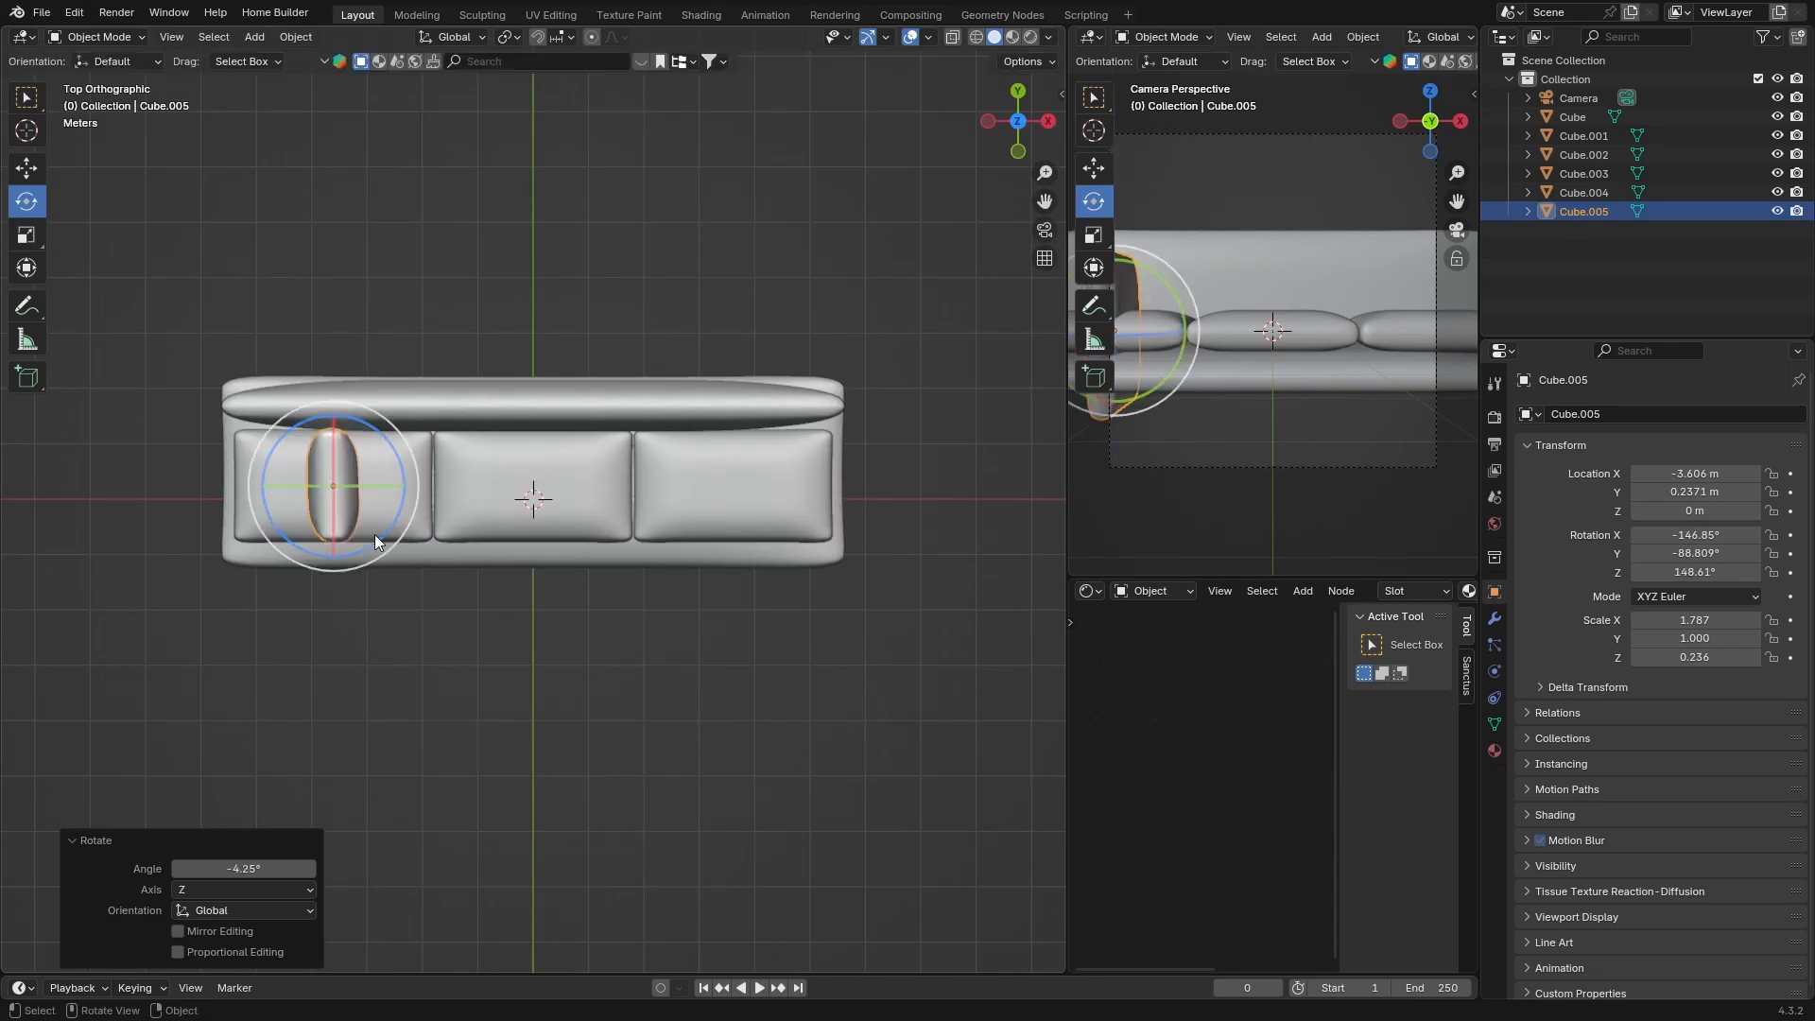
pyautogui.press('g')
pyautogui.press('x')
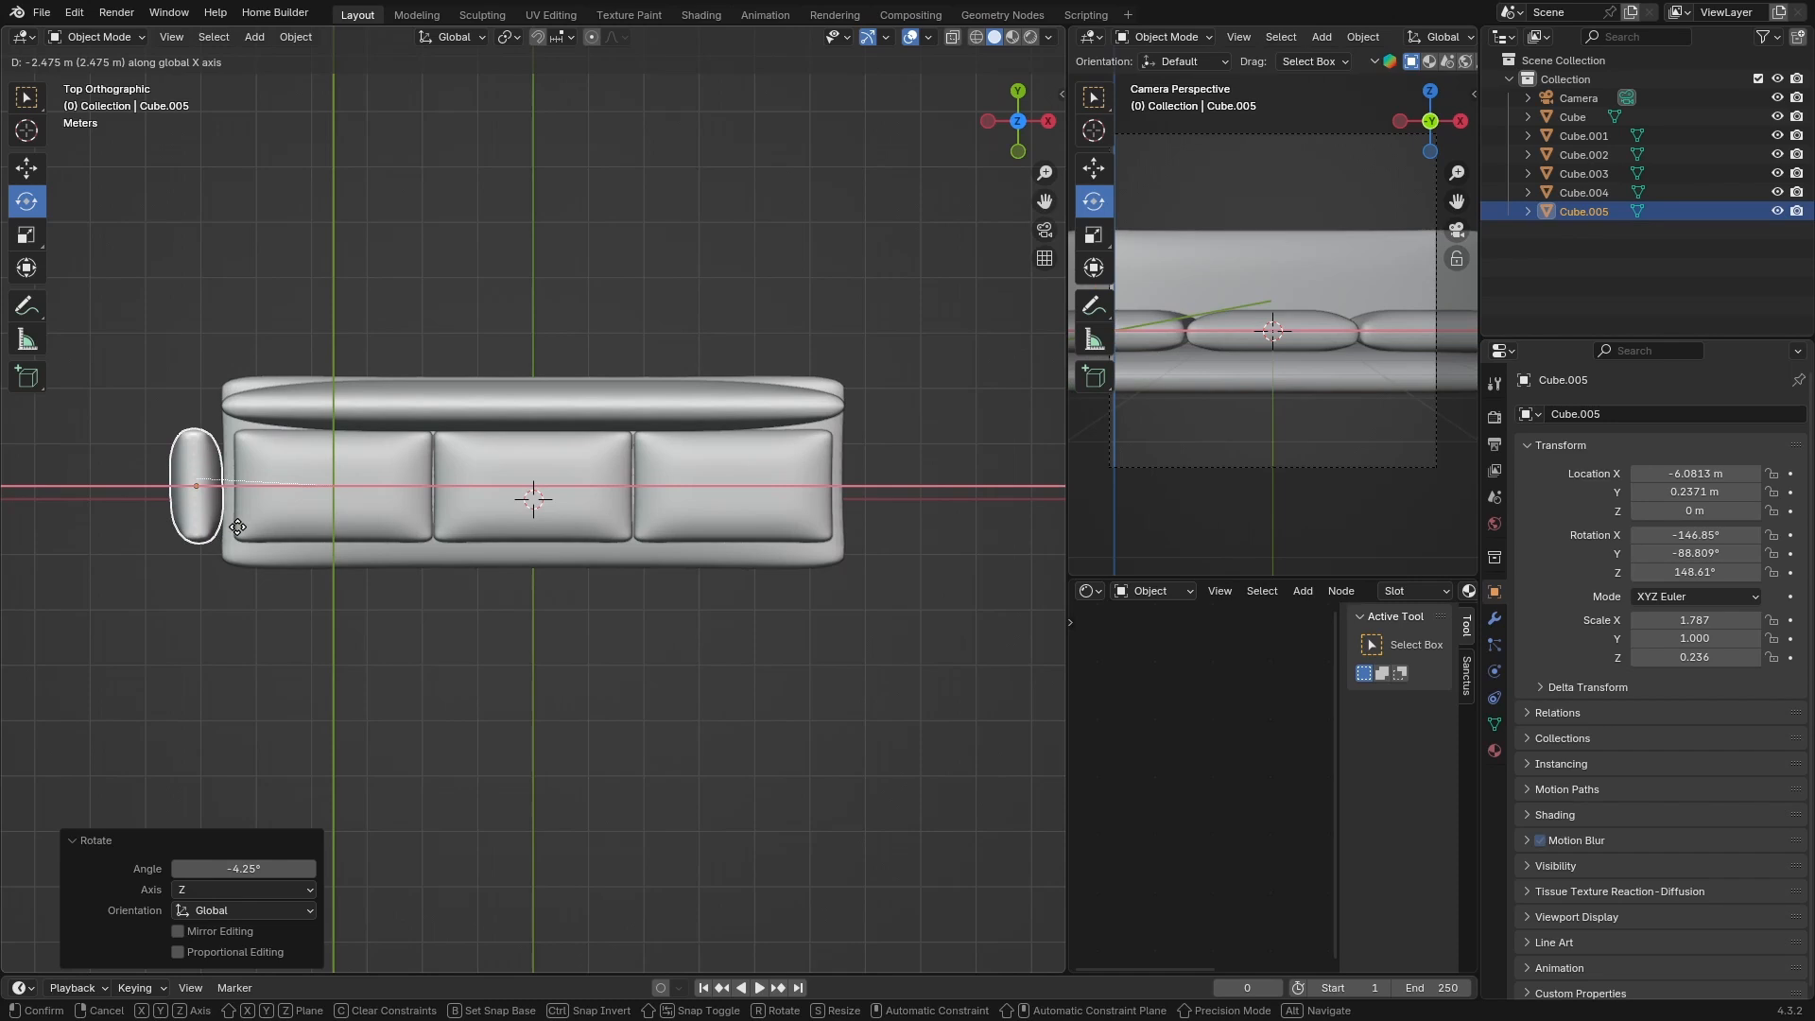
pyautogui.click(232, 525)
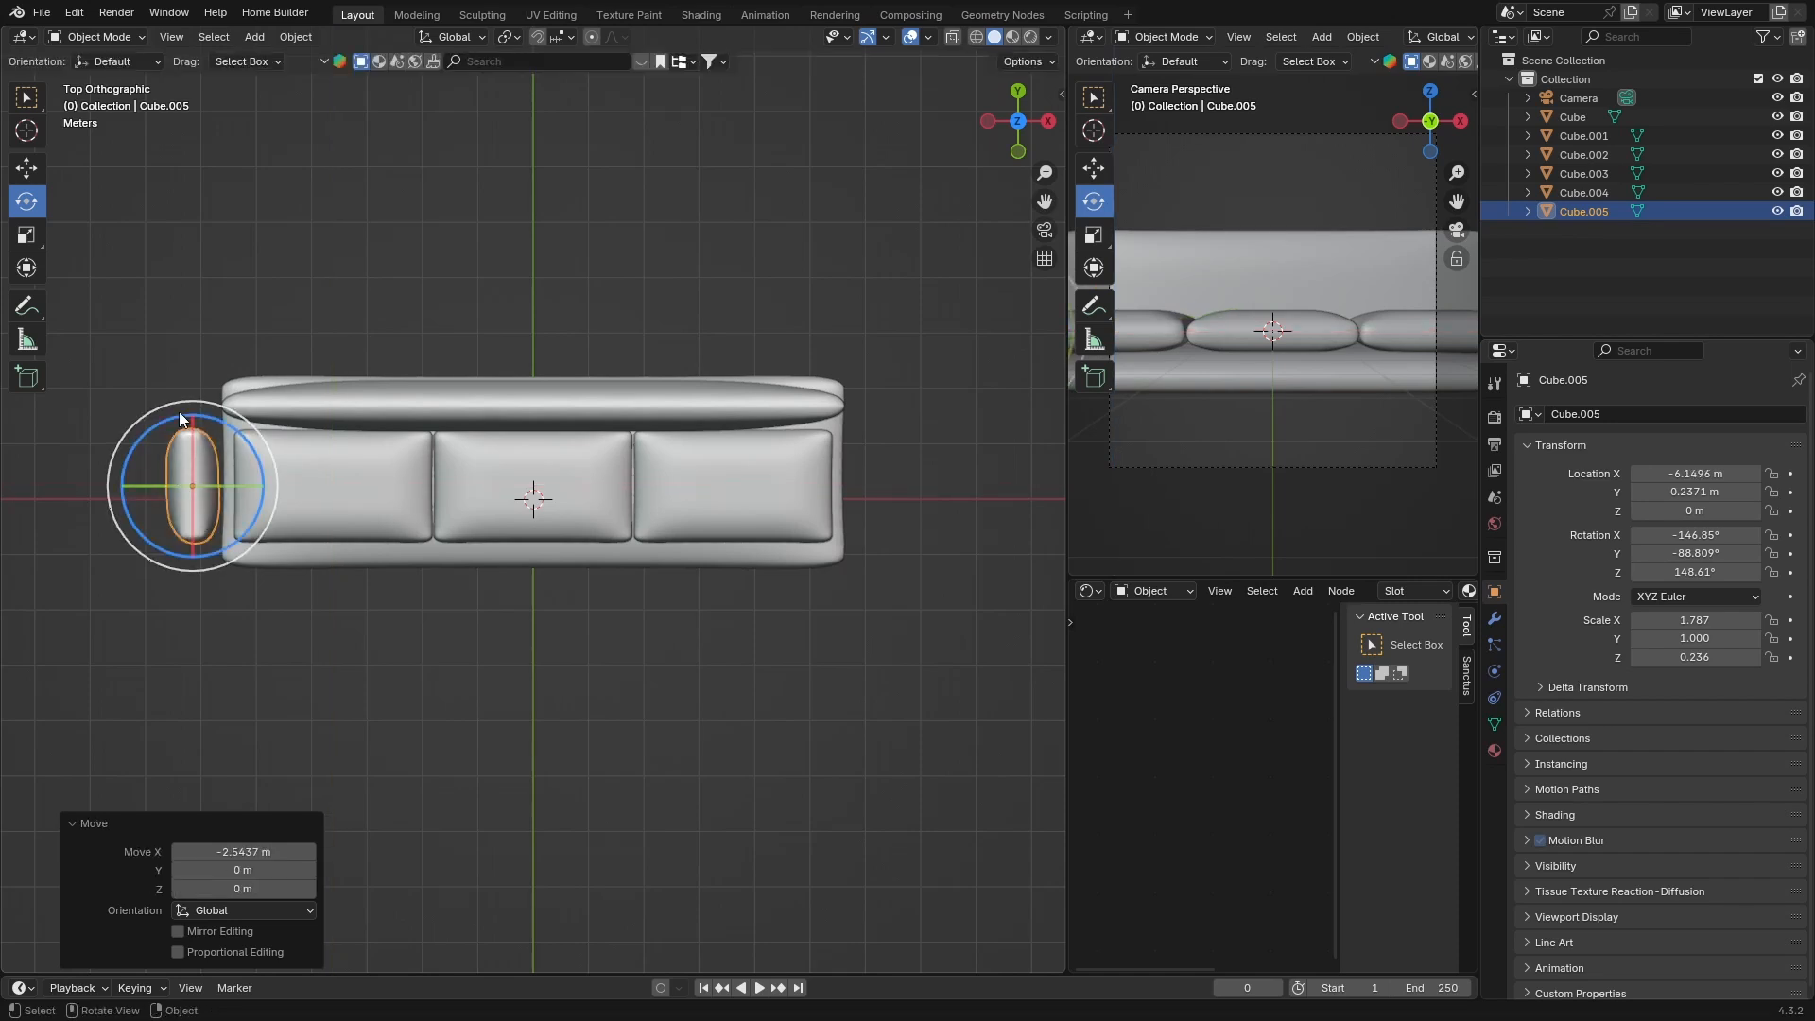
# Scale the armrest to 1.904 along Y and shift it about 0.07 m along Y
pyautogui.moveTo(178, 413); pyautogui.dragTo(203, 348)
pyautogui.press('s')
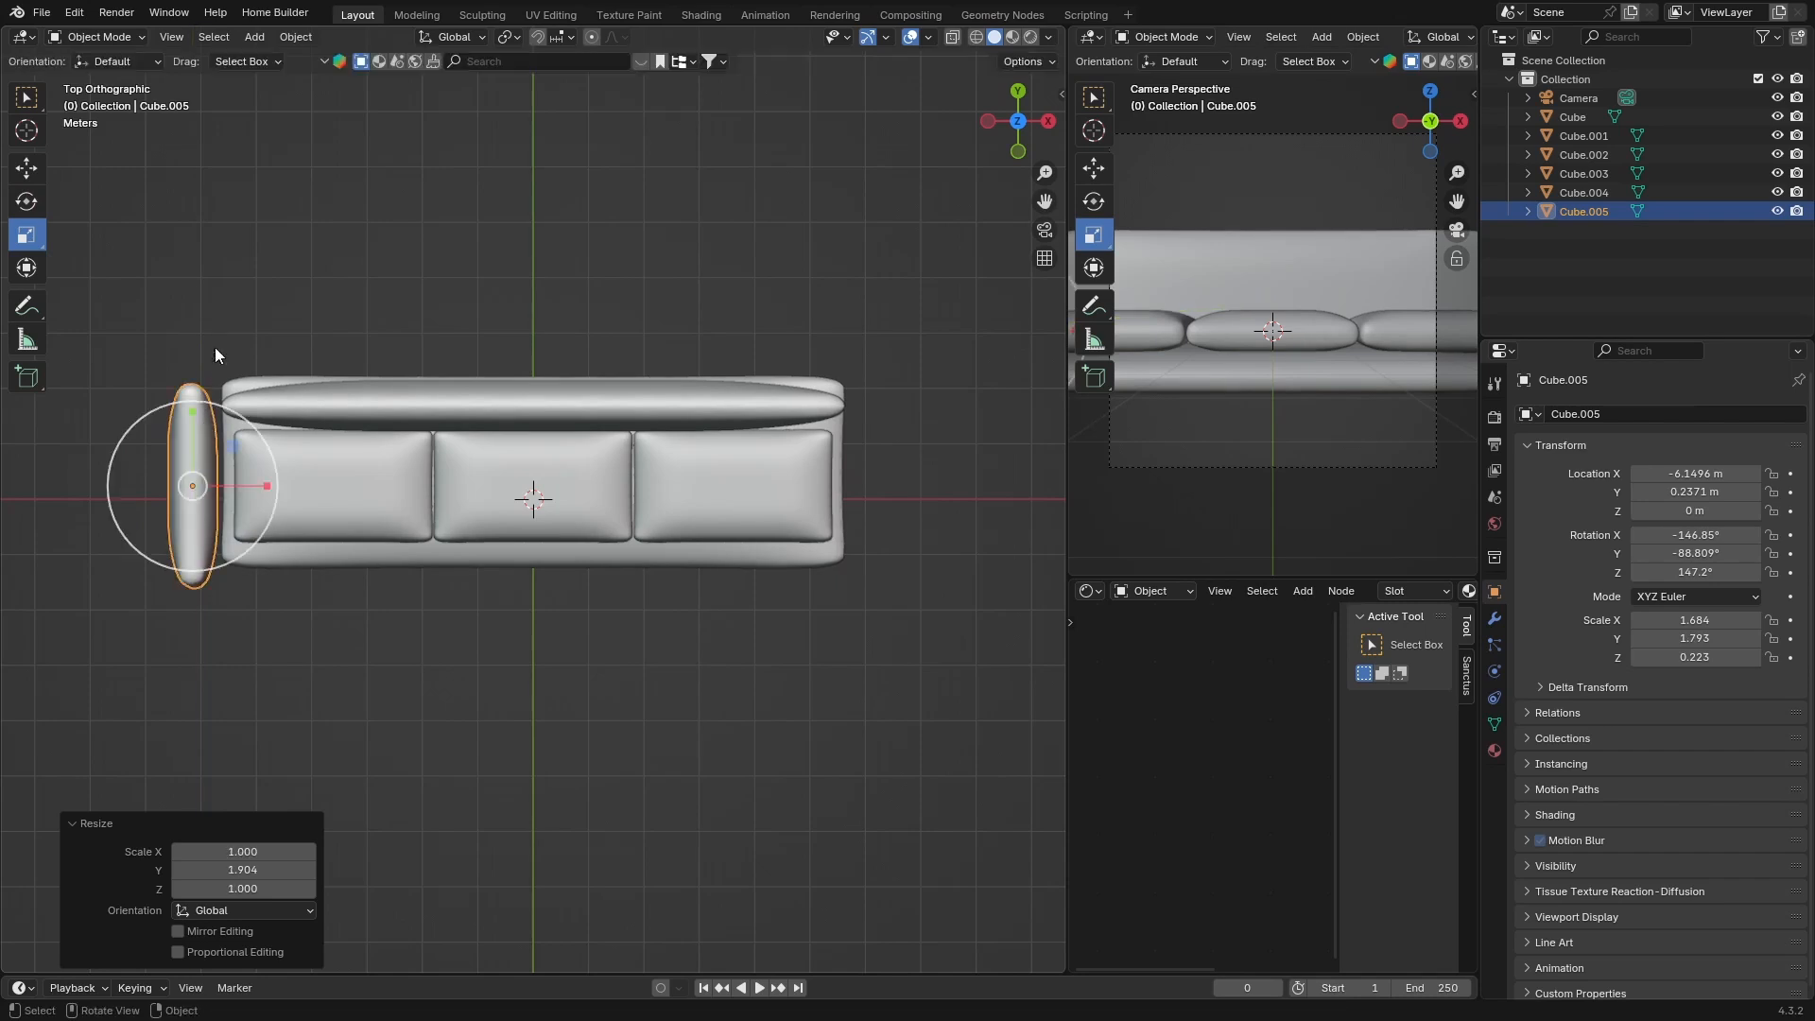
pyautogui.press('g')
pyautogui.press('y')
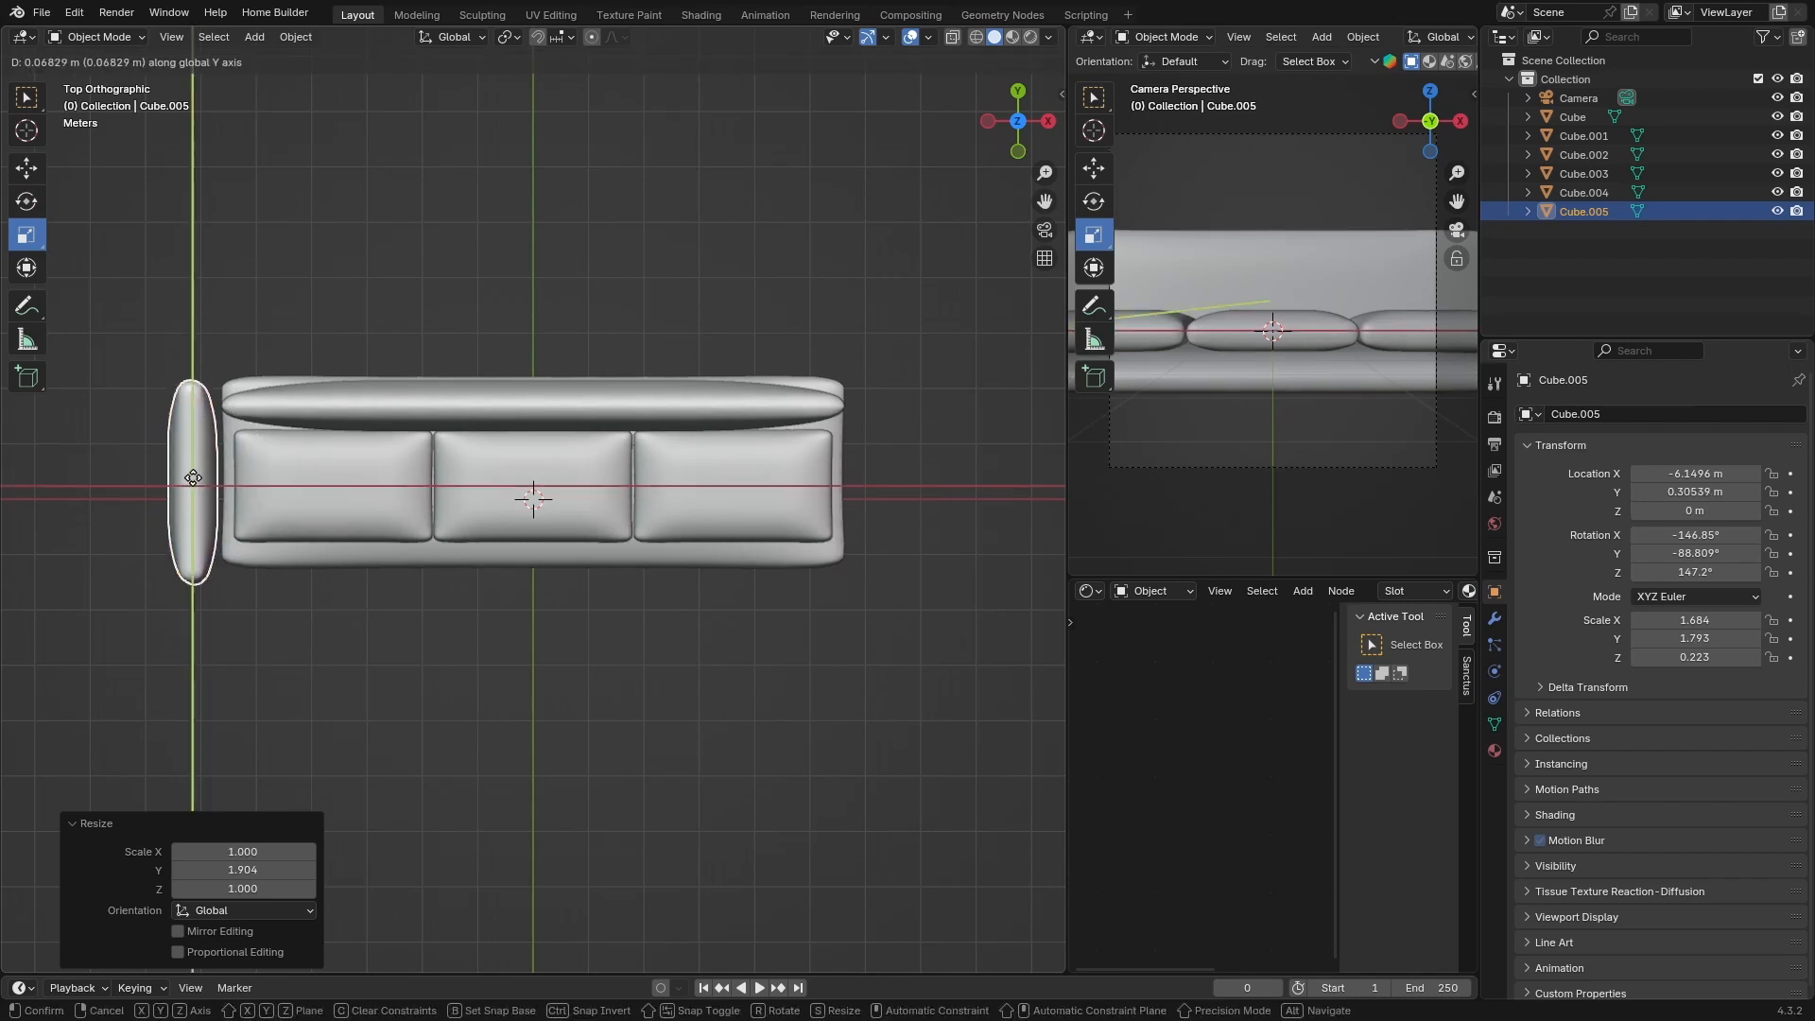
pyautogui.click(196, 472)
# Duplicate the armrest and move the copy 12.257 m along X to the sofa's right end
pyautogui.hotkey('shift', 'd')
pyautogui.press('x')
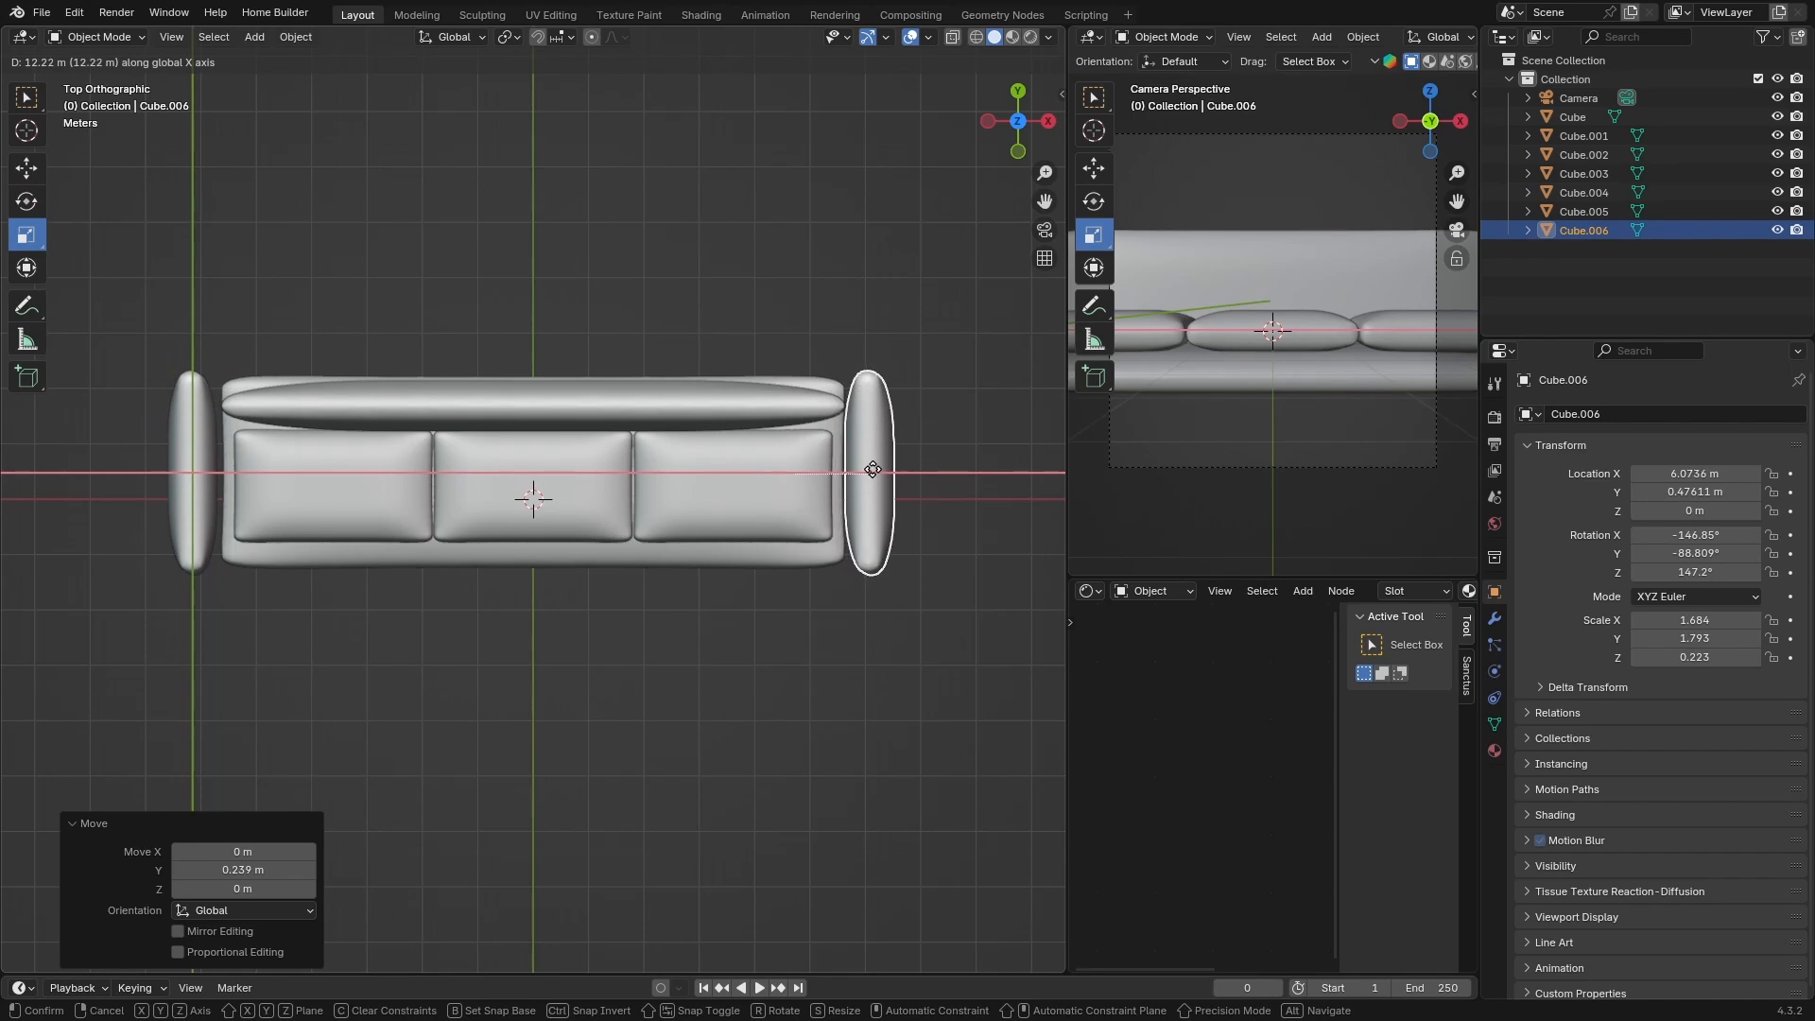
pyautogui.click(870, 470)
# Move the right armrest about 0.27 m inward along X toward the base
pyautogui.moveTo(871, 470); pyautogui.dragTo(682, 513, button='middle')
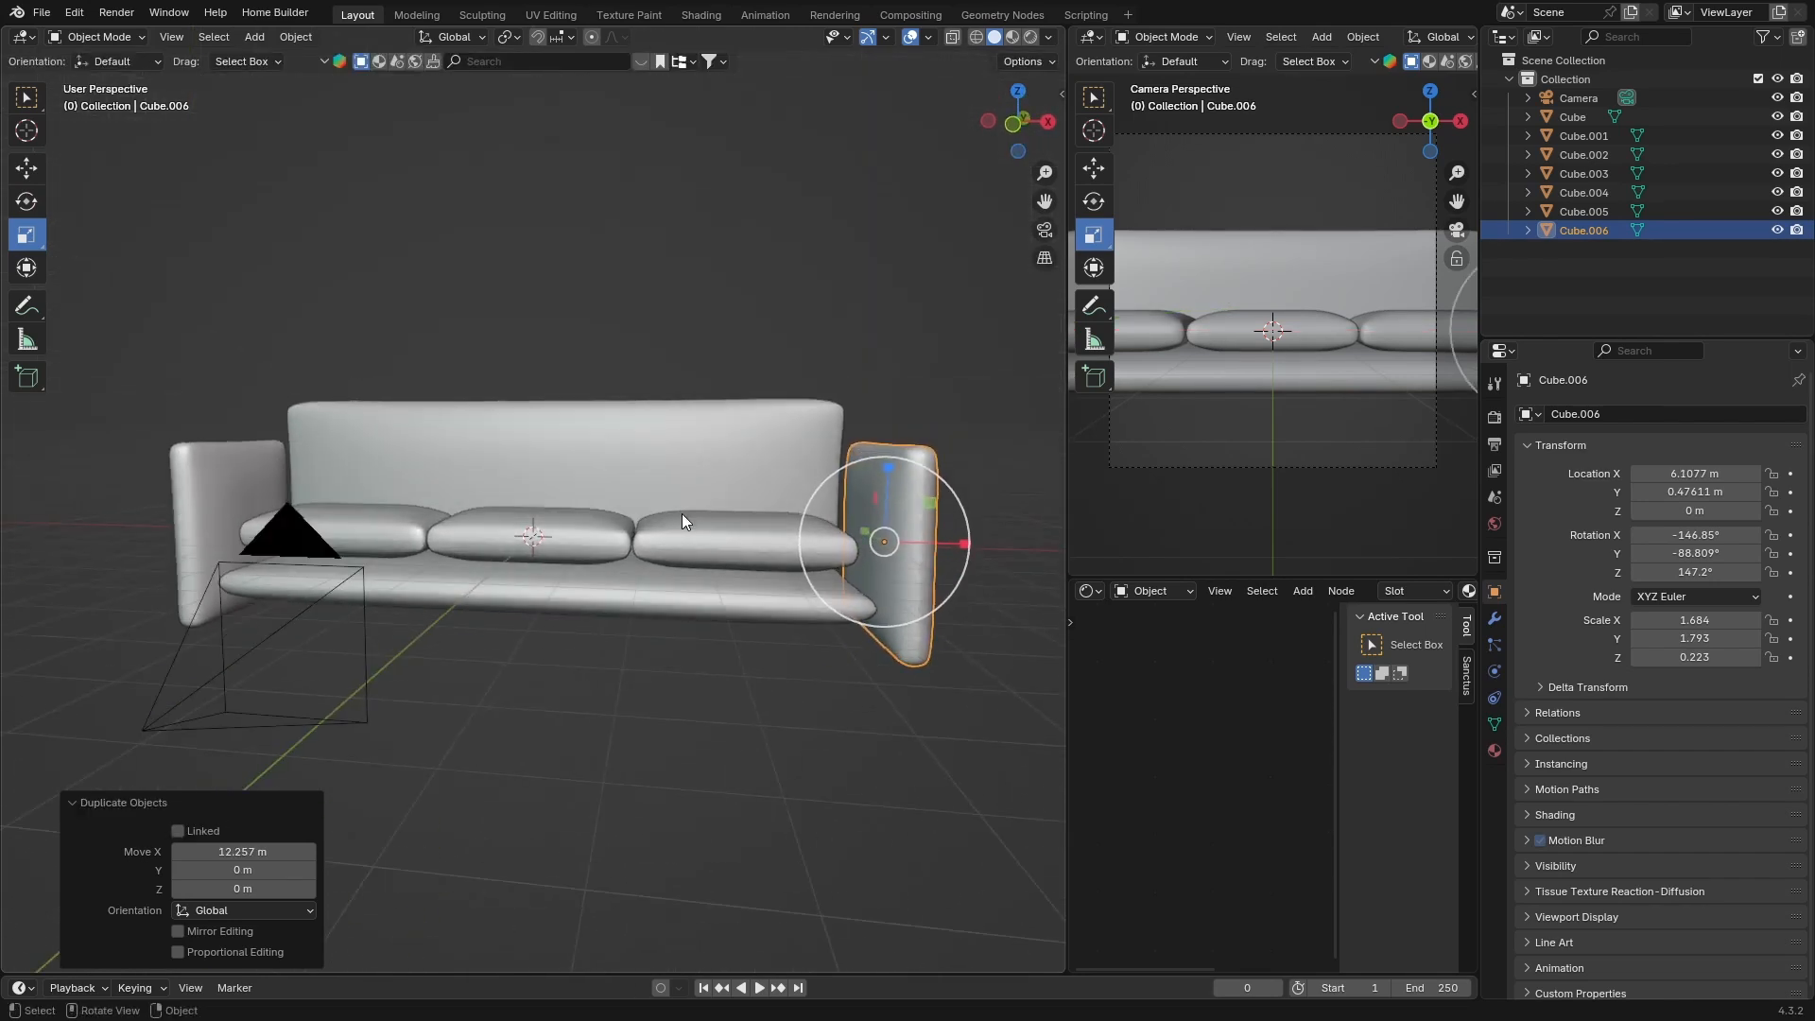
pyautogui.click(868, 649)
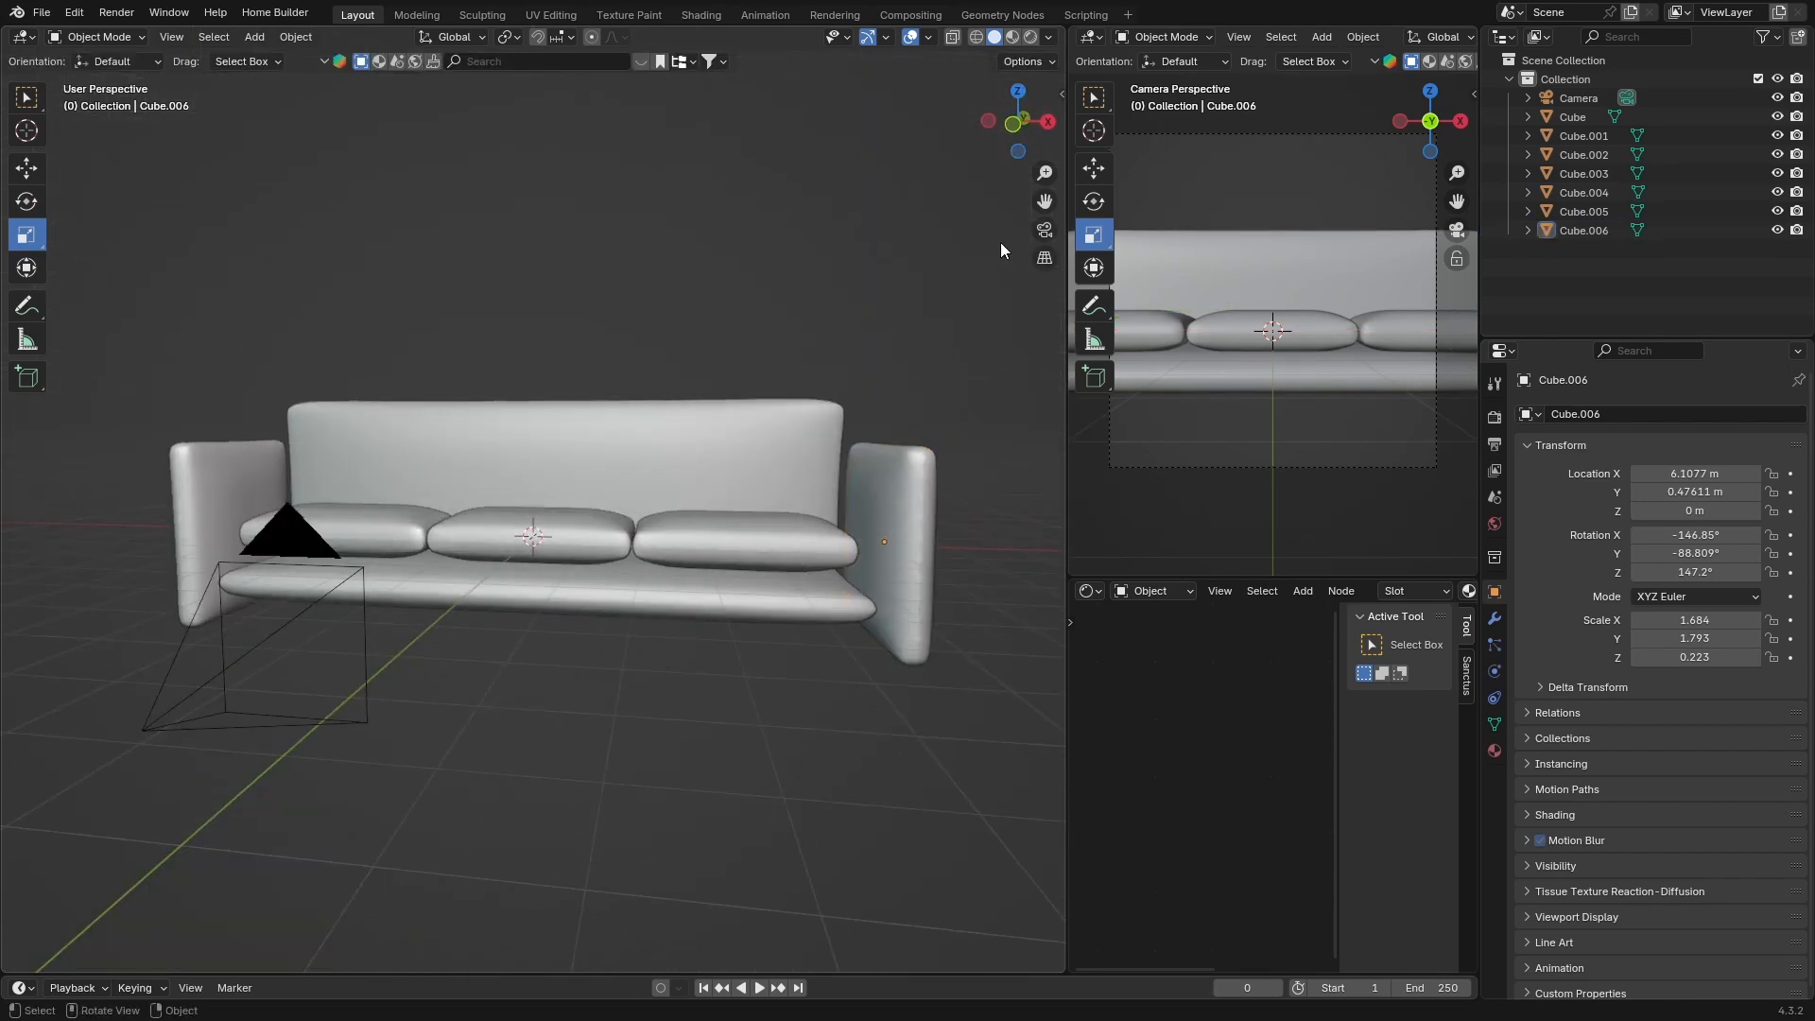
pyautogui.click(1017, 91)
pyautogui.click(866, 480)
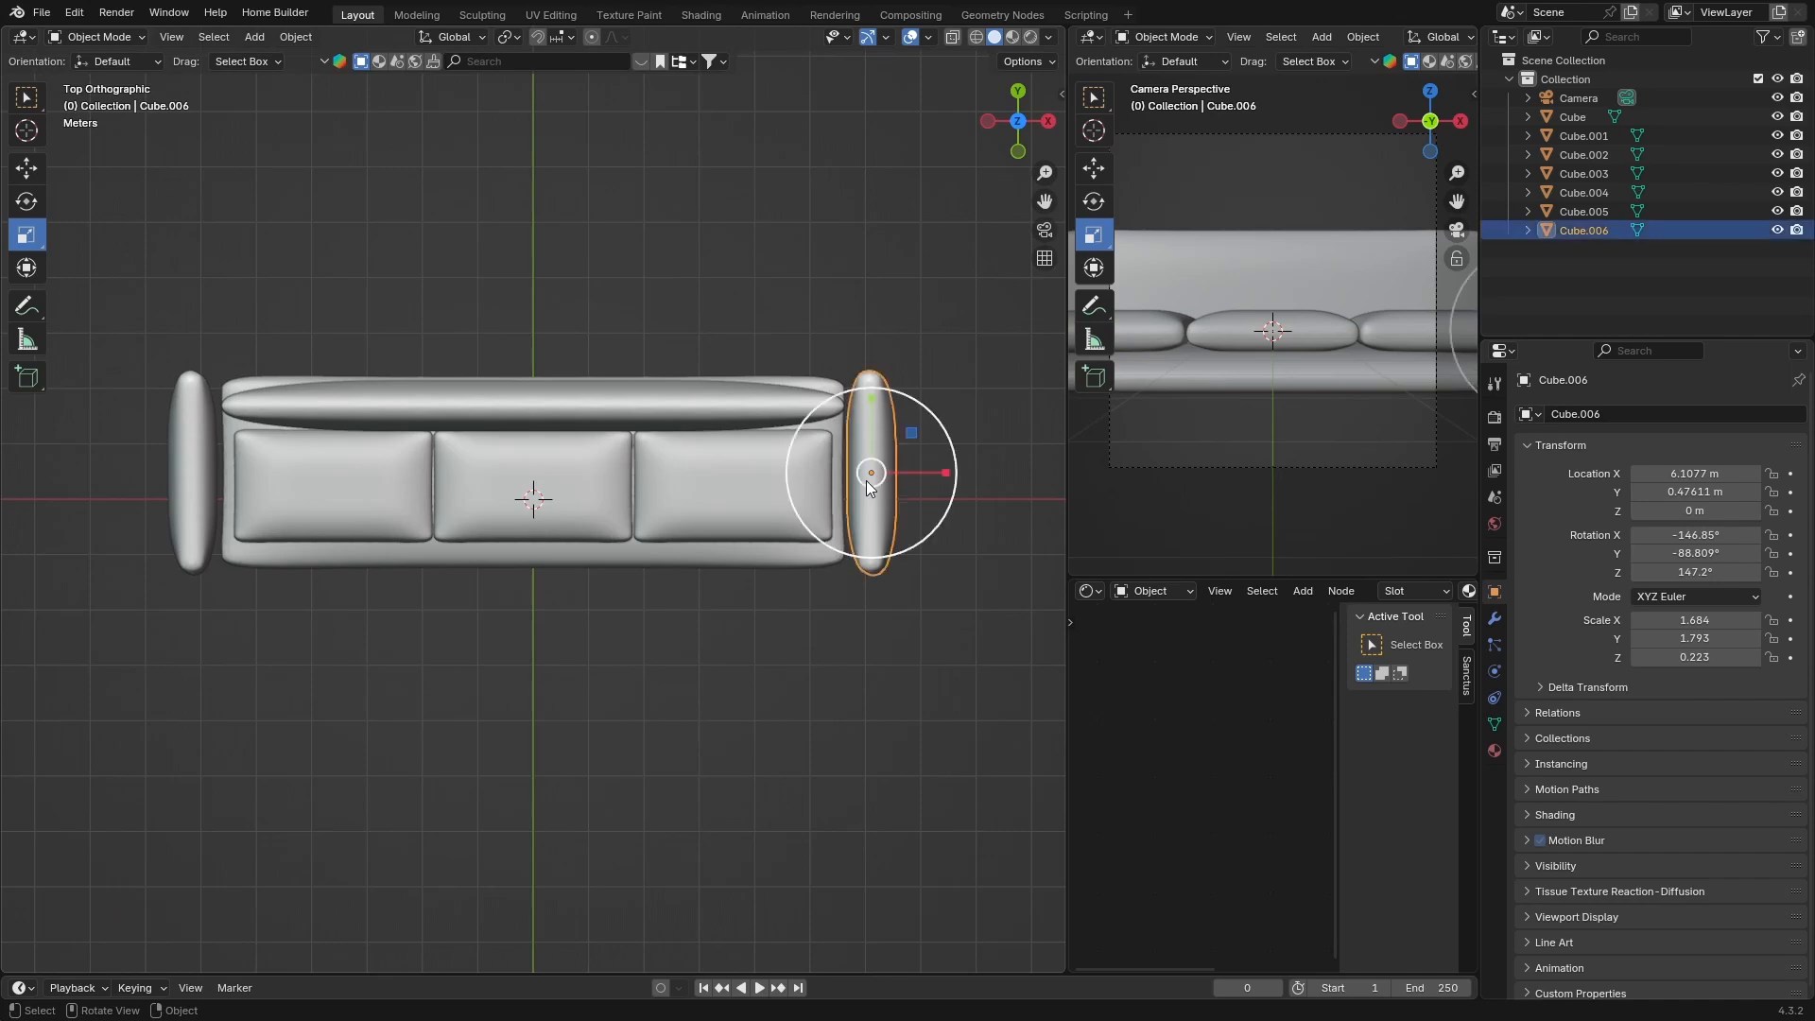
pyautogui.press('g')
pyautogui.press('x')
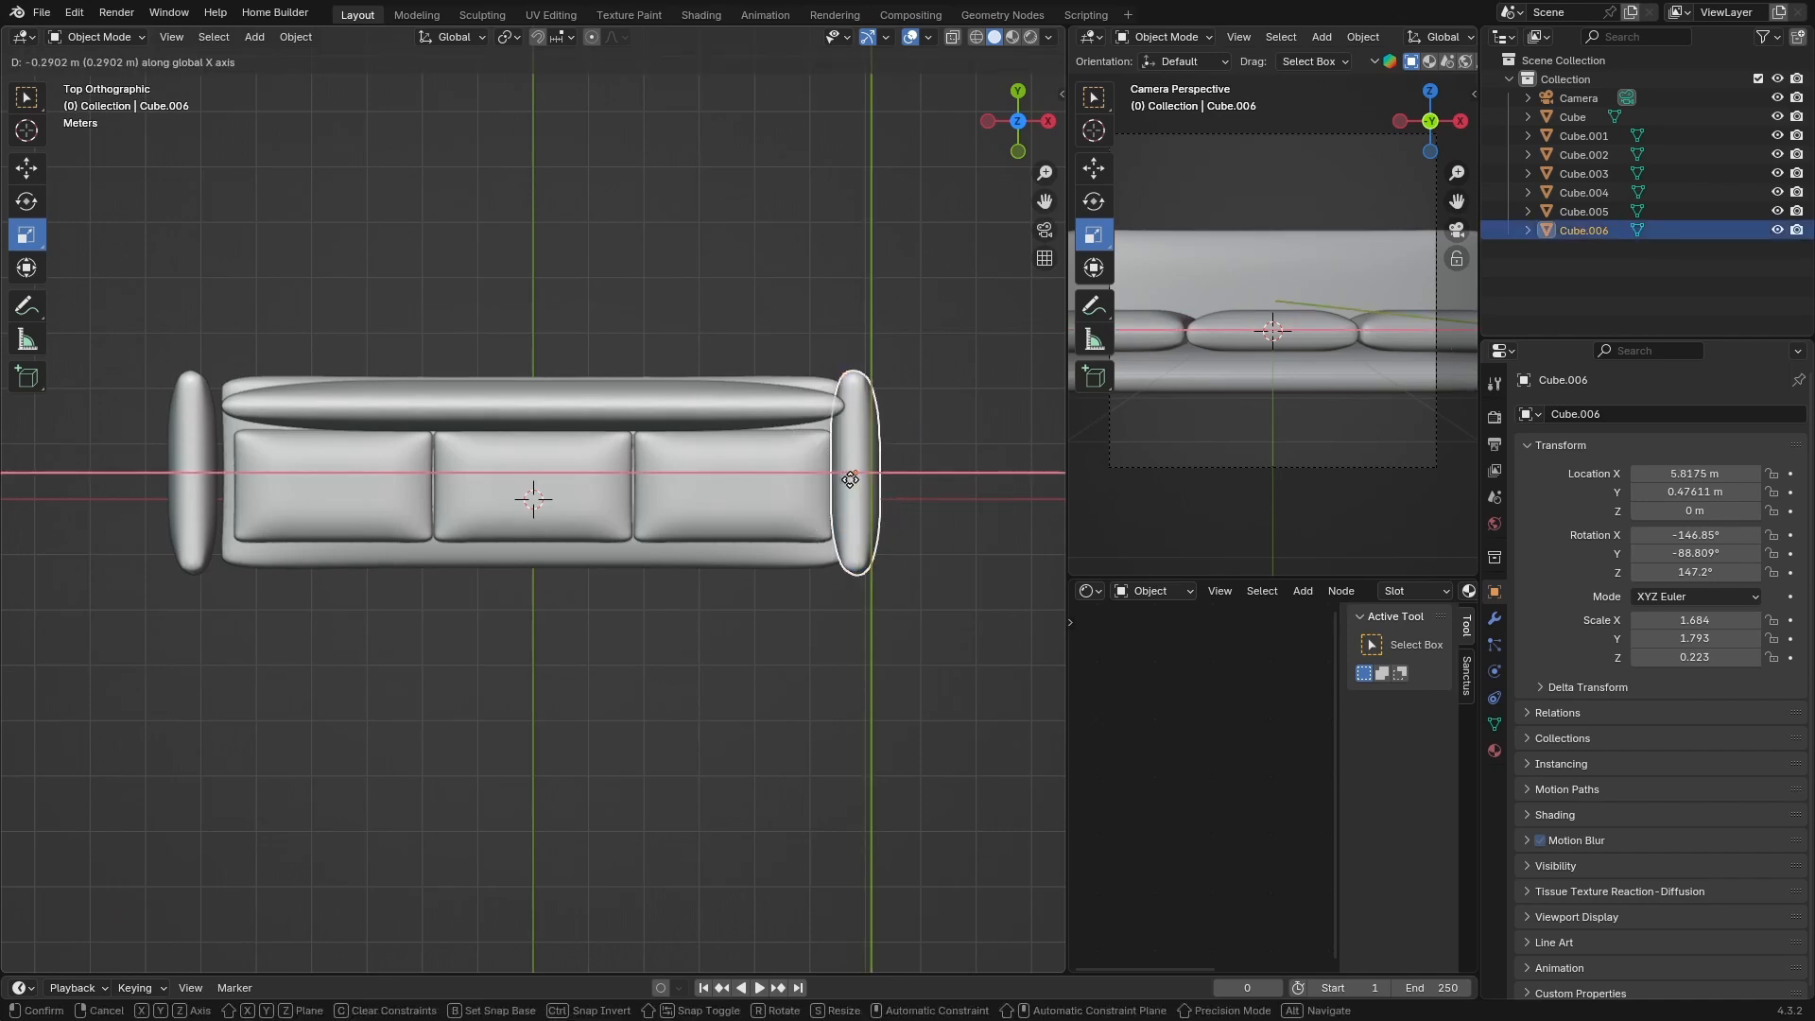
pyautogui.click(852, 479)
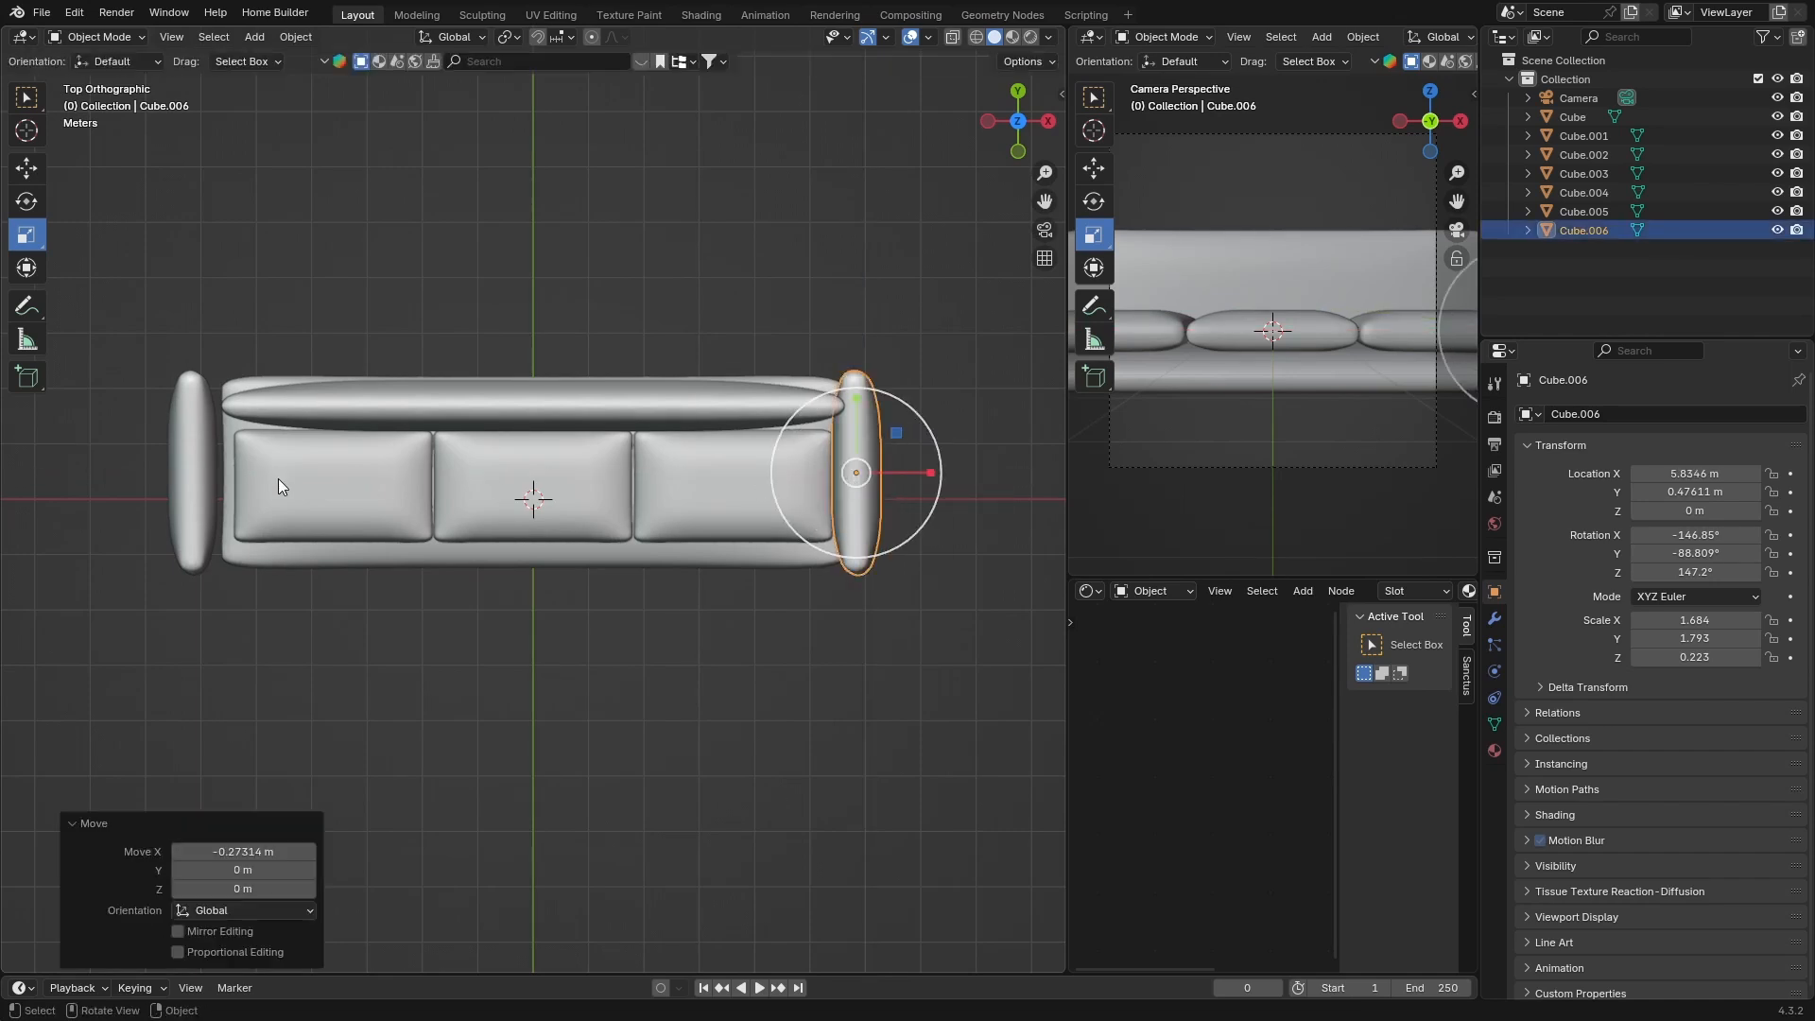
# Move the left armrest about 0.29 m inward along X toward the base
pyautogui.click(193, 479)
pyautogui.press('g')
pyautogui.press('x')
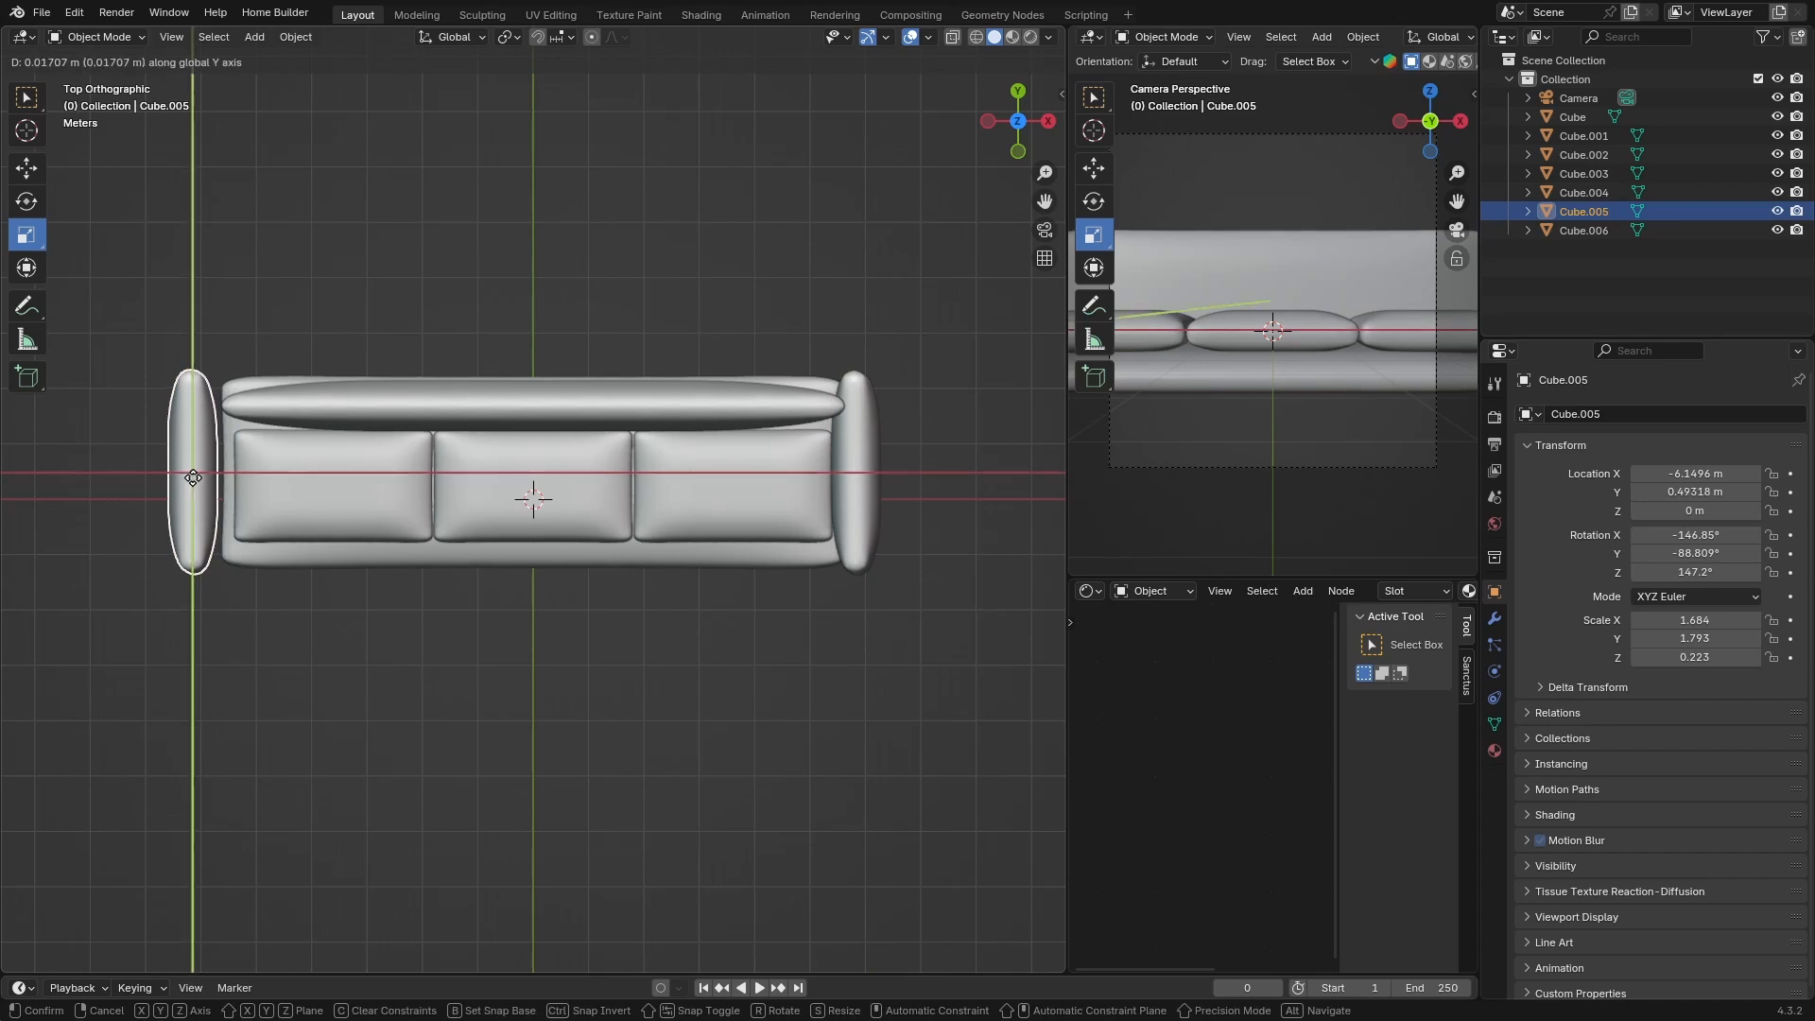
pyautogui.click(203, 479)
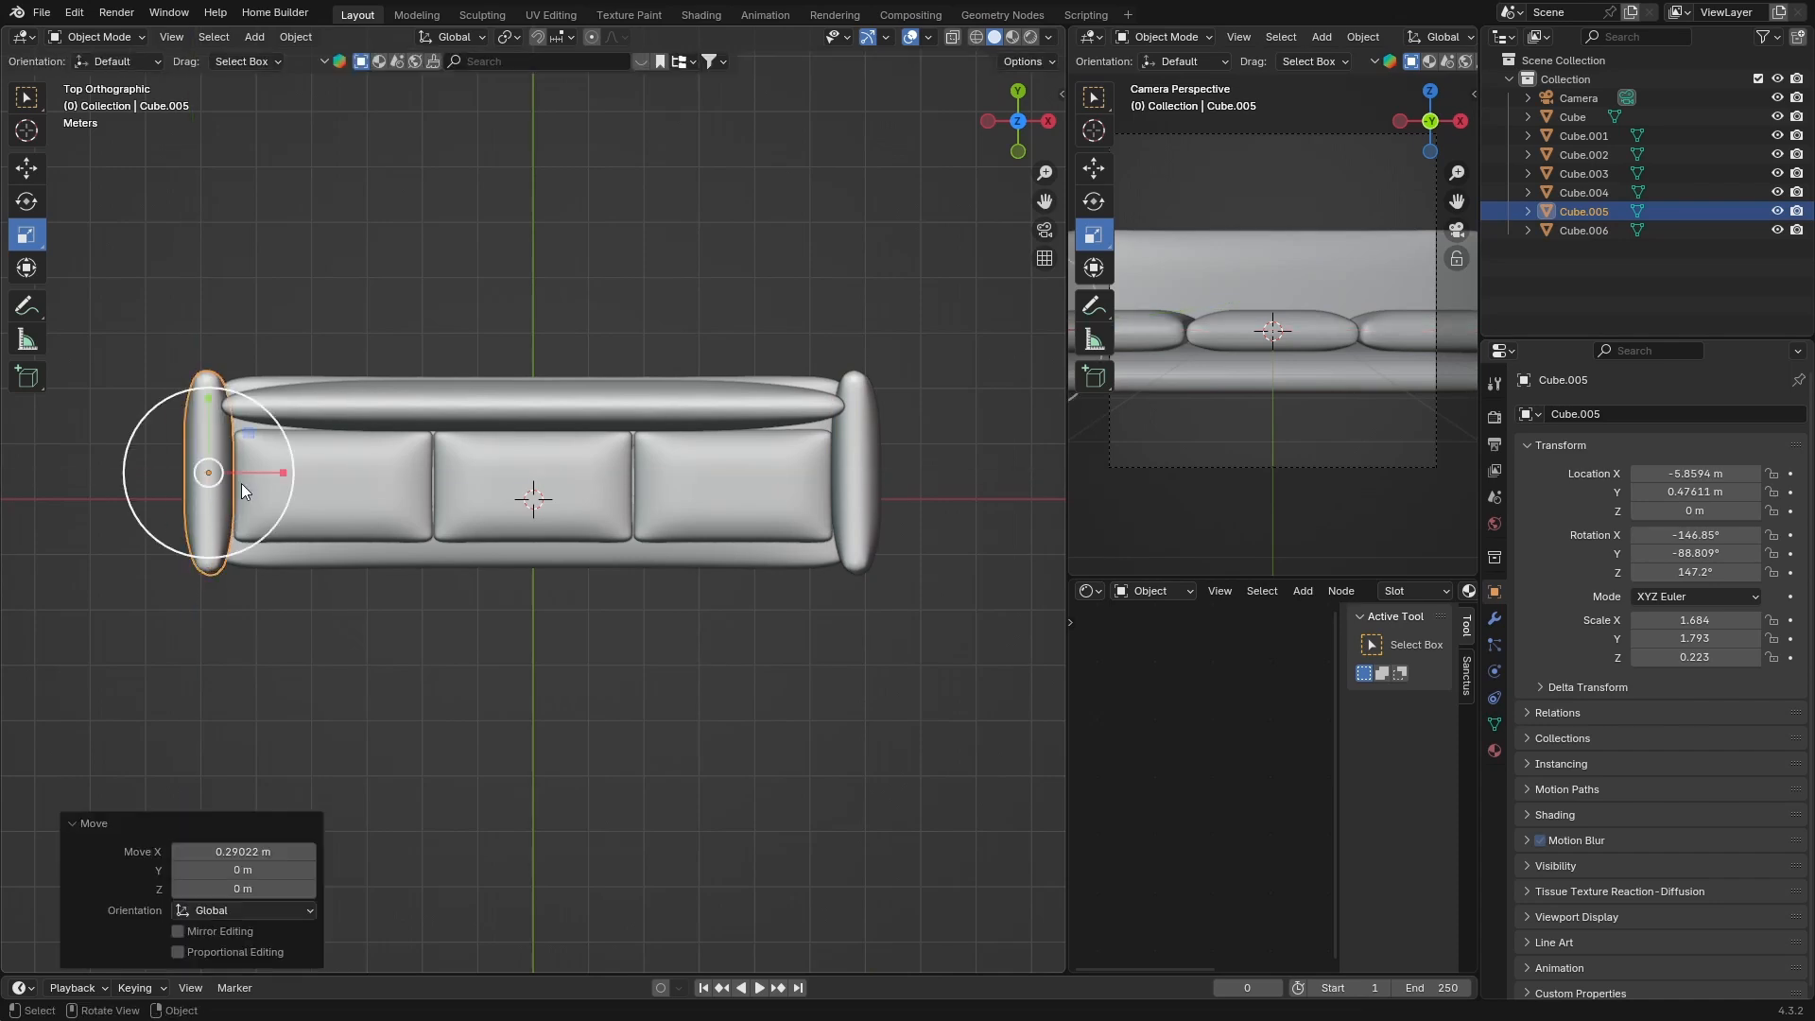
# Inspect the sofa's proportions from perspective, side and front views
pyautogui.moveTo(458, 741); pyautogui.dragTo(424, 525, button='middle')
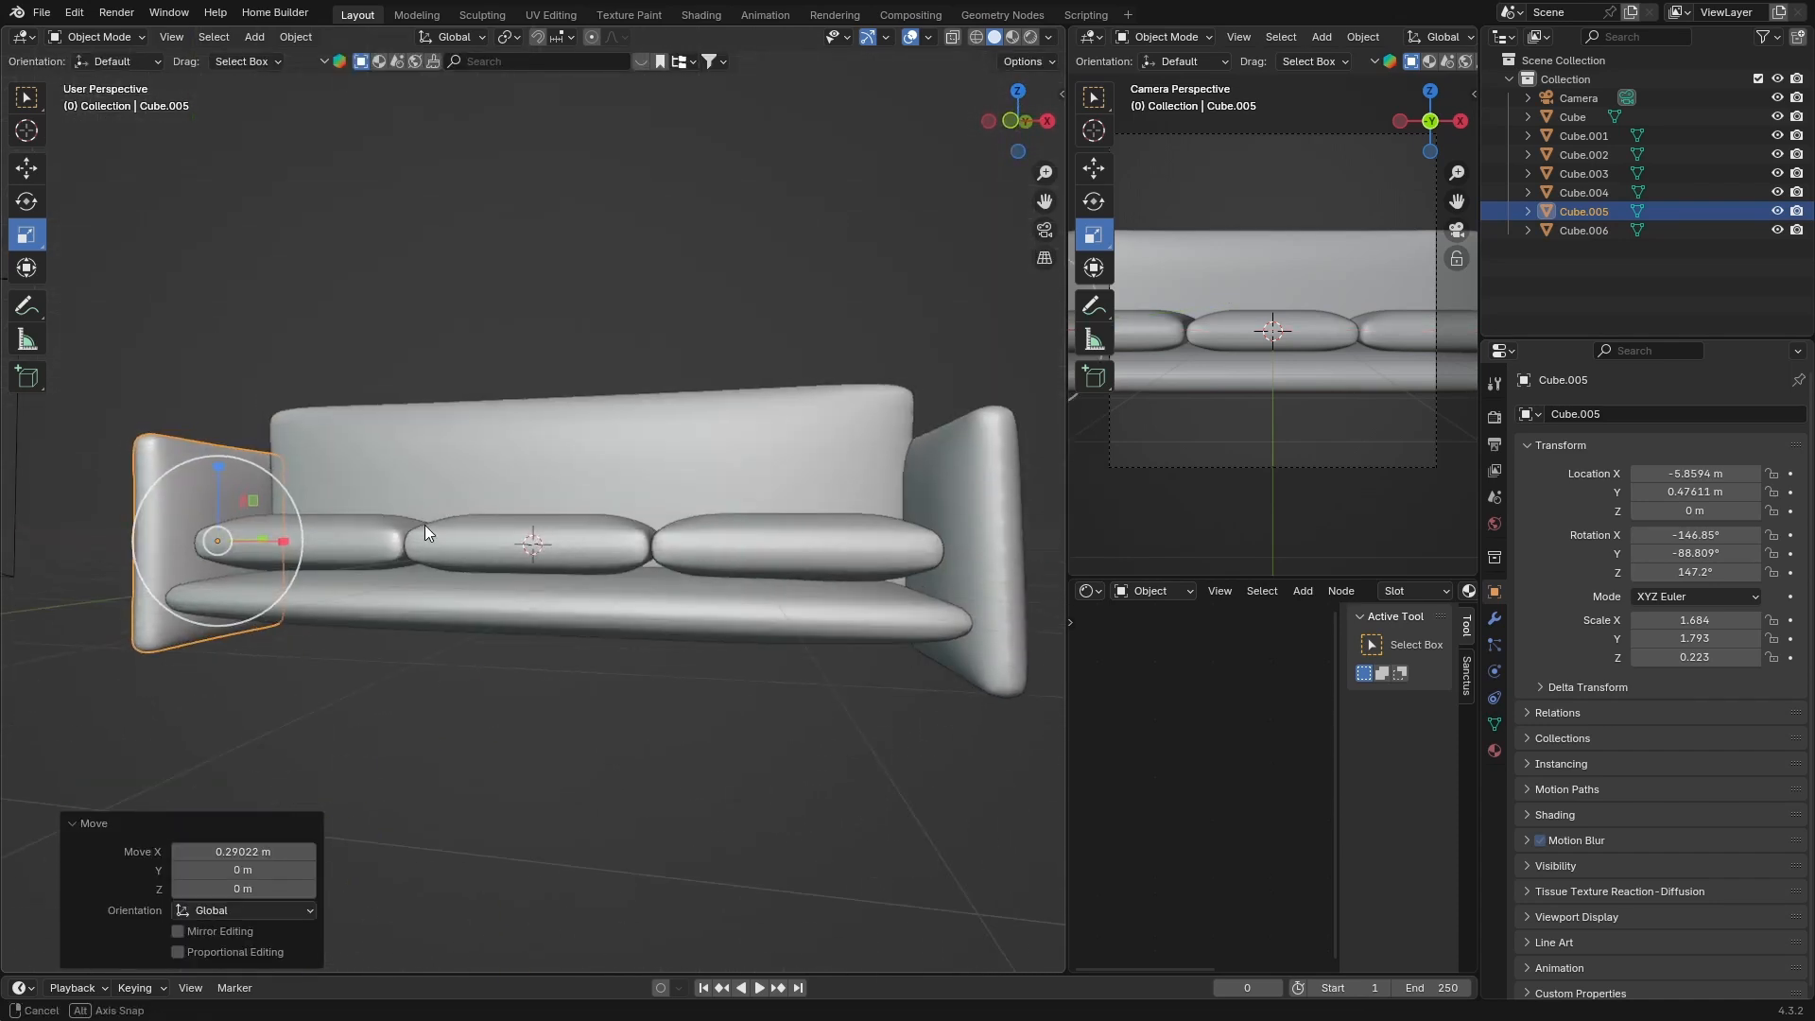
pyautogui.click(559, 265)
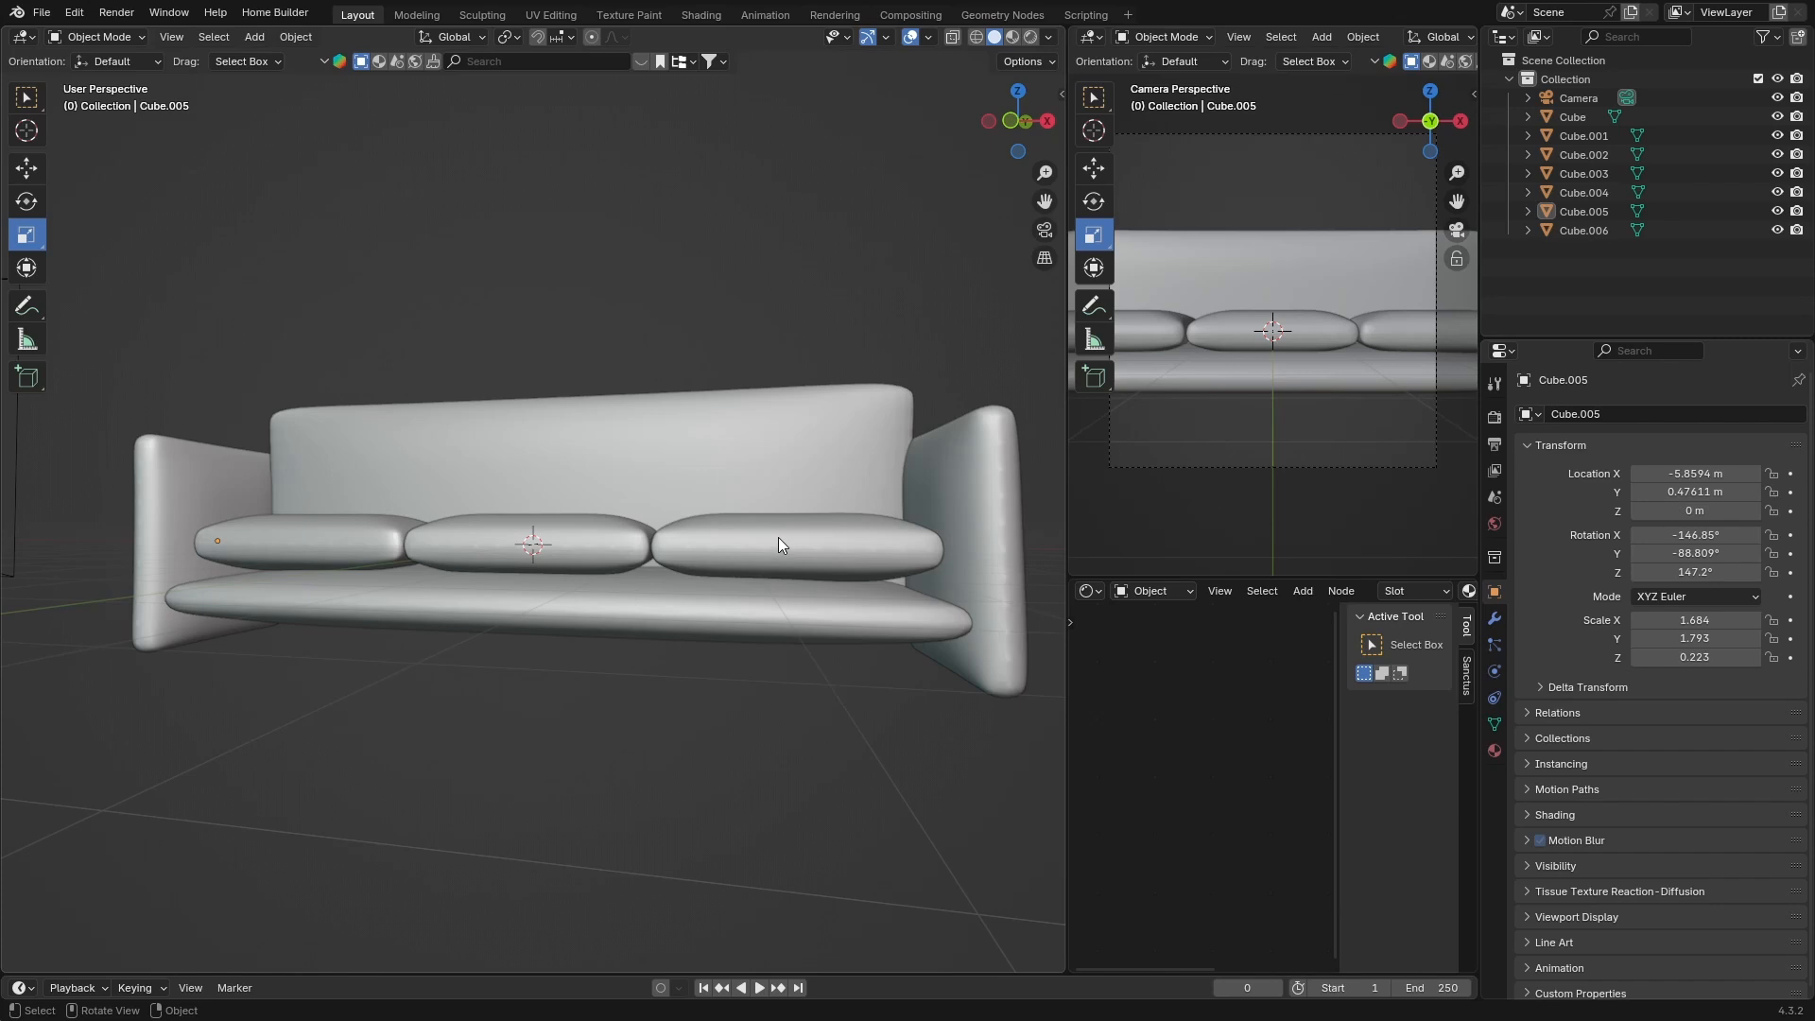
pyautogui.click(1046, 120)
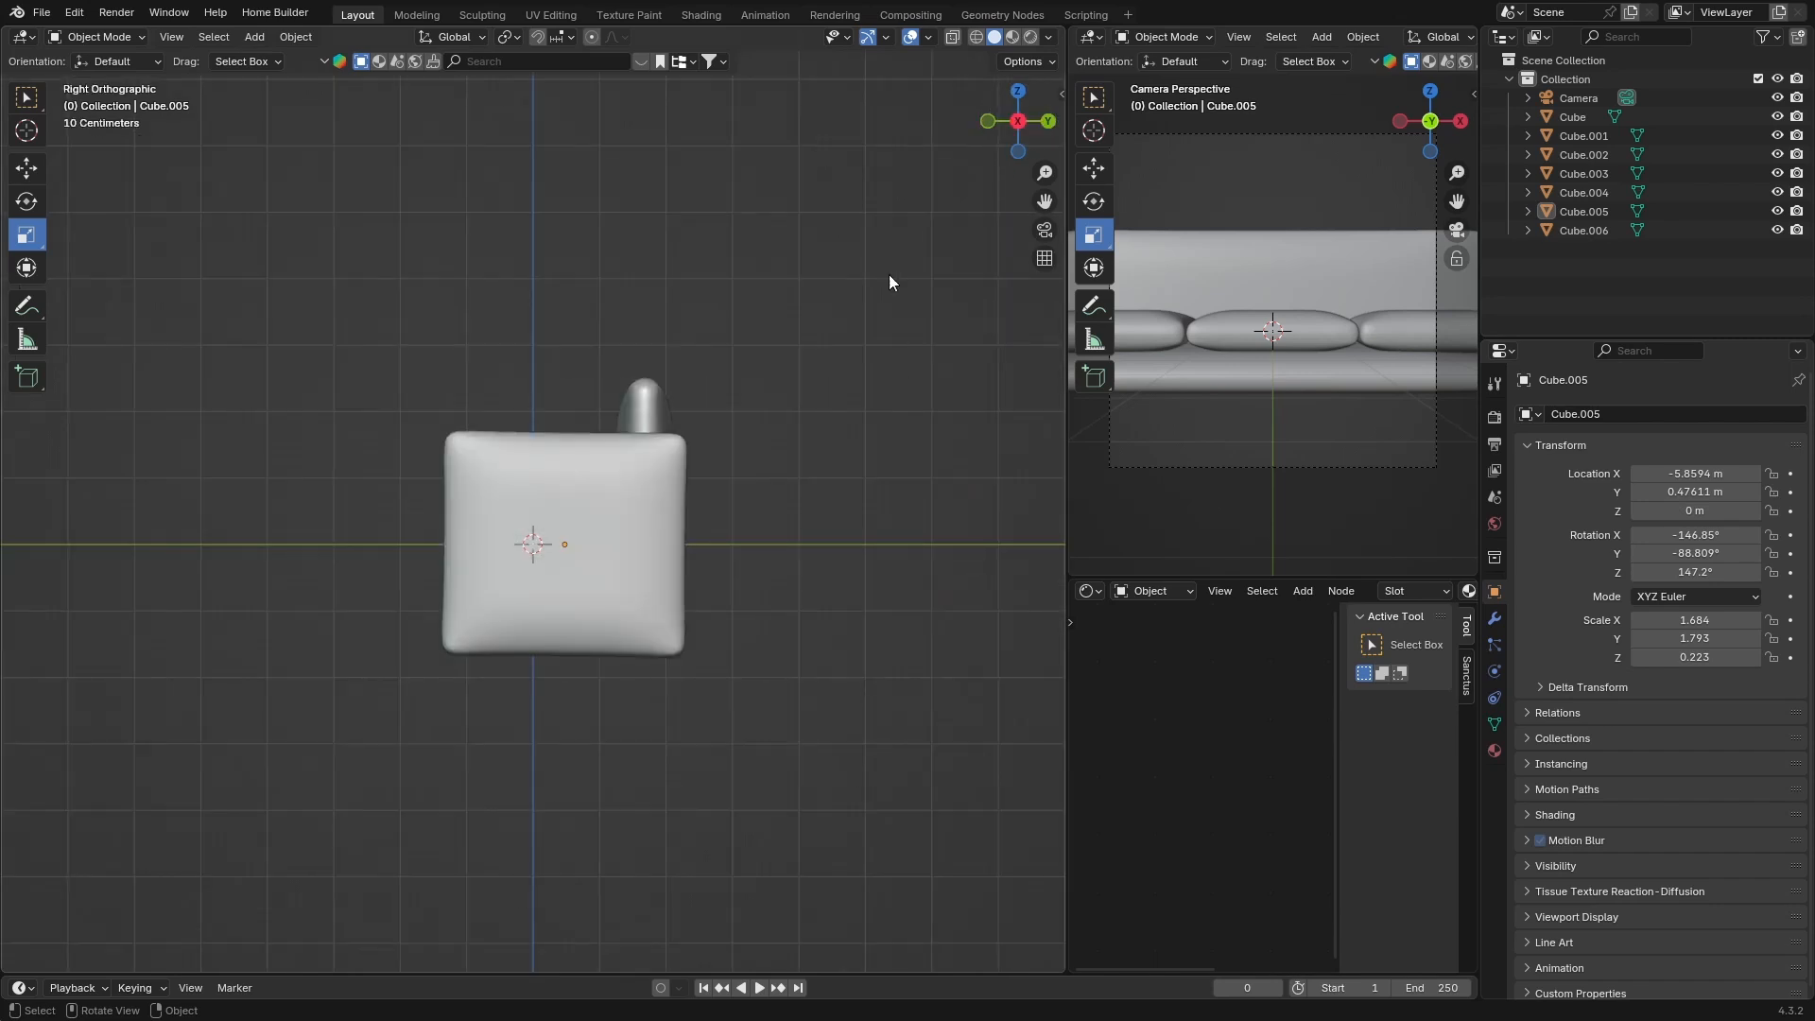
pyautogui.click(1020, 116)
pyautogui.click(1045, 121)
pyautogui.click(1048, 121)
pyautogui.click(1048, 121)
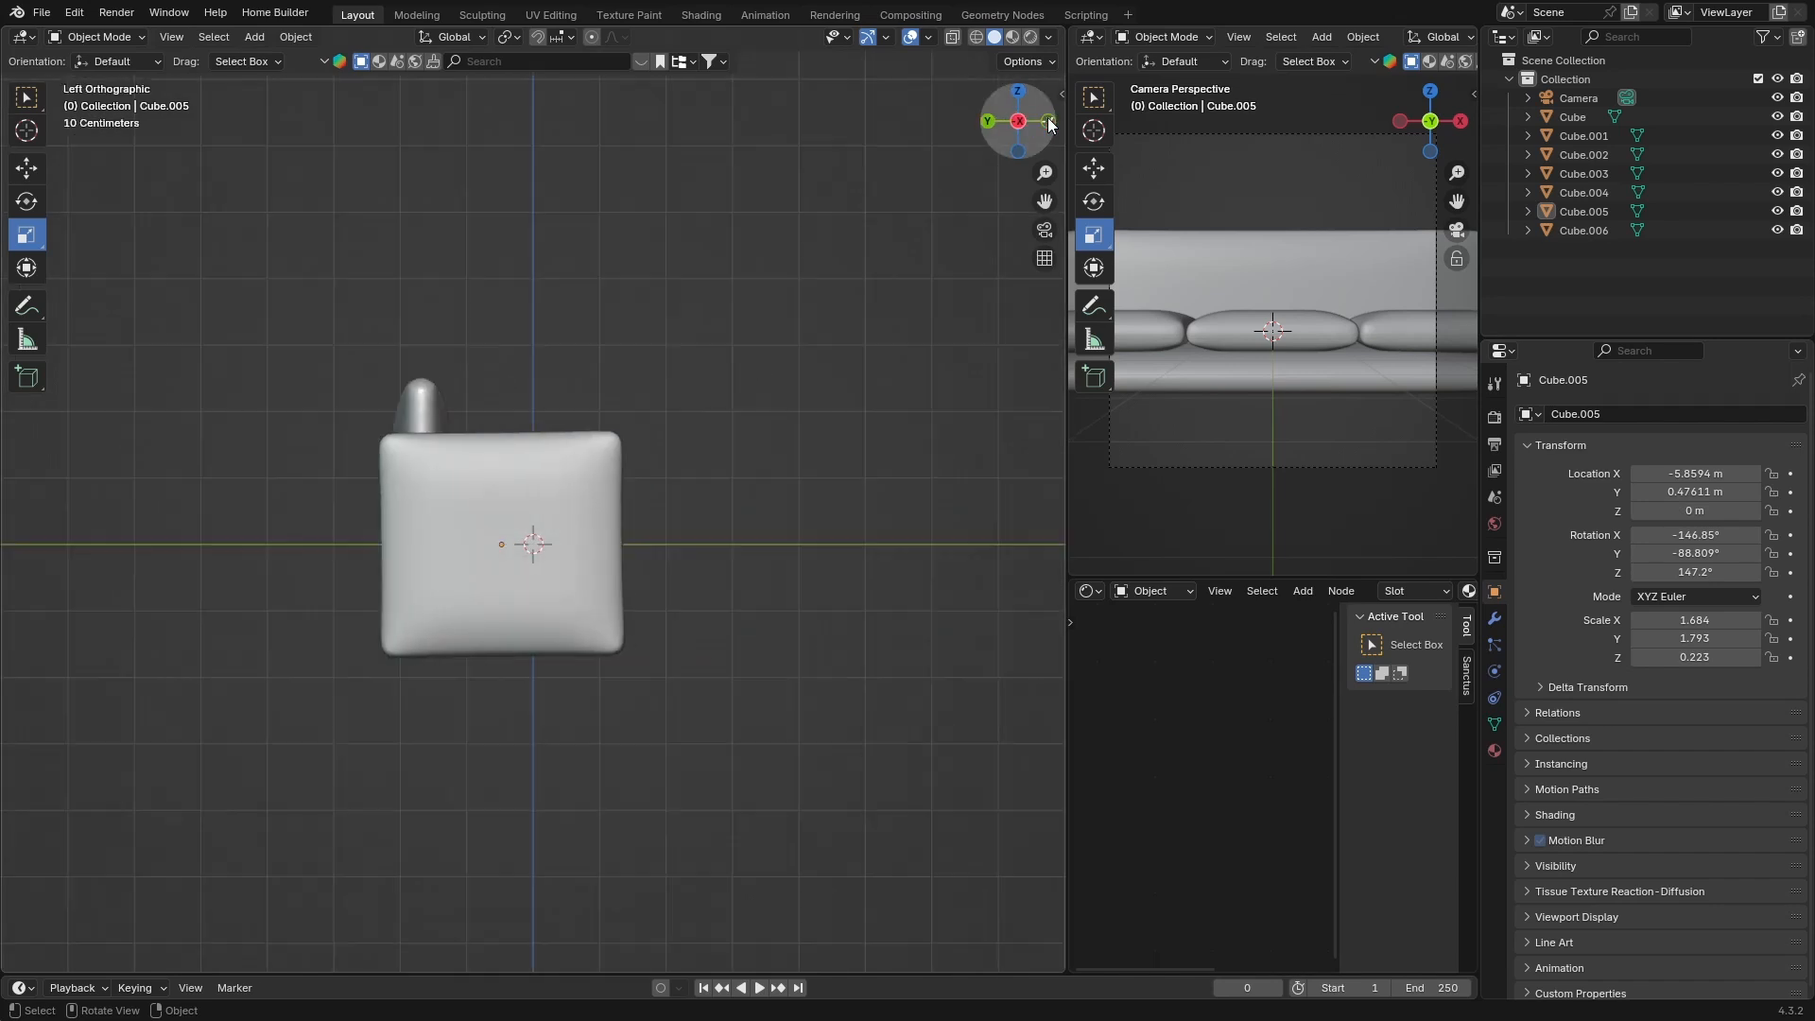
pyautogui.click(1049, 122)
pyautogui.click(298, 540)
pyautogui.scroll(3, 302, 542)
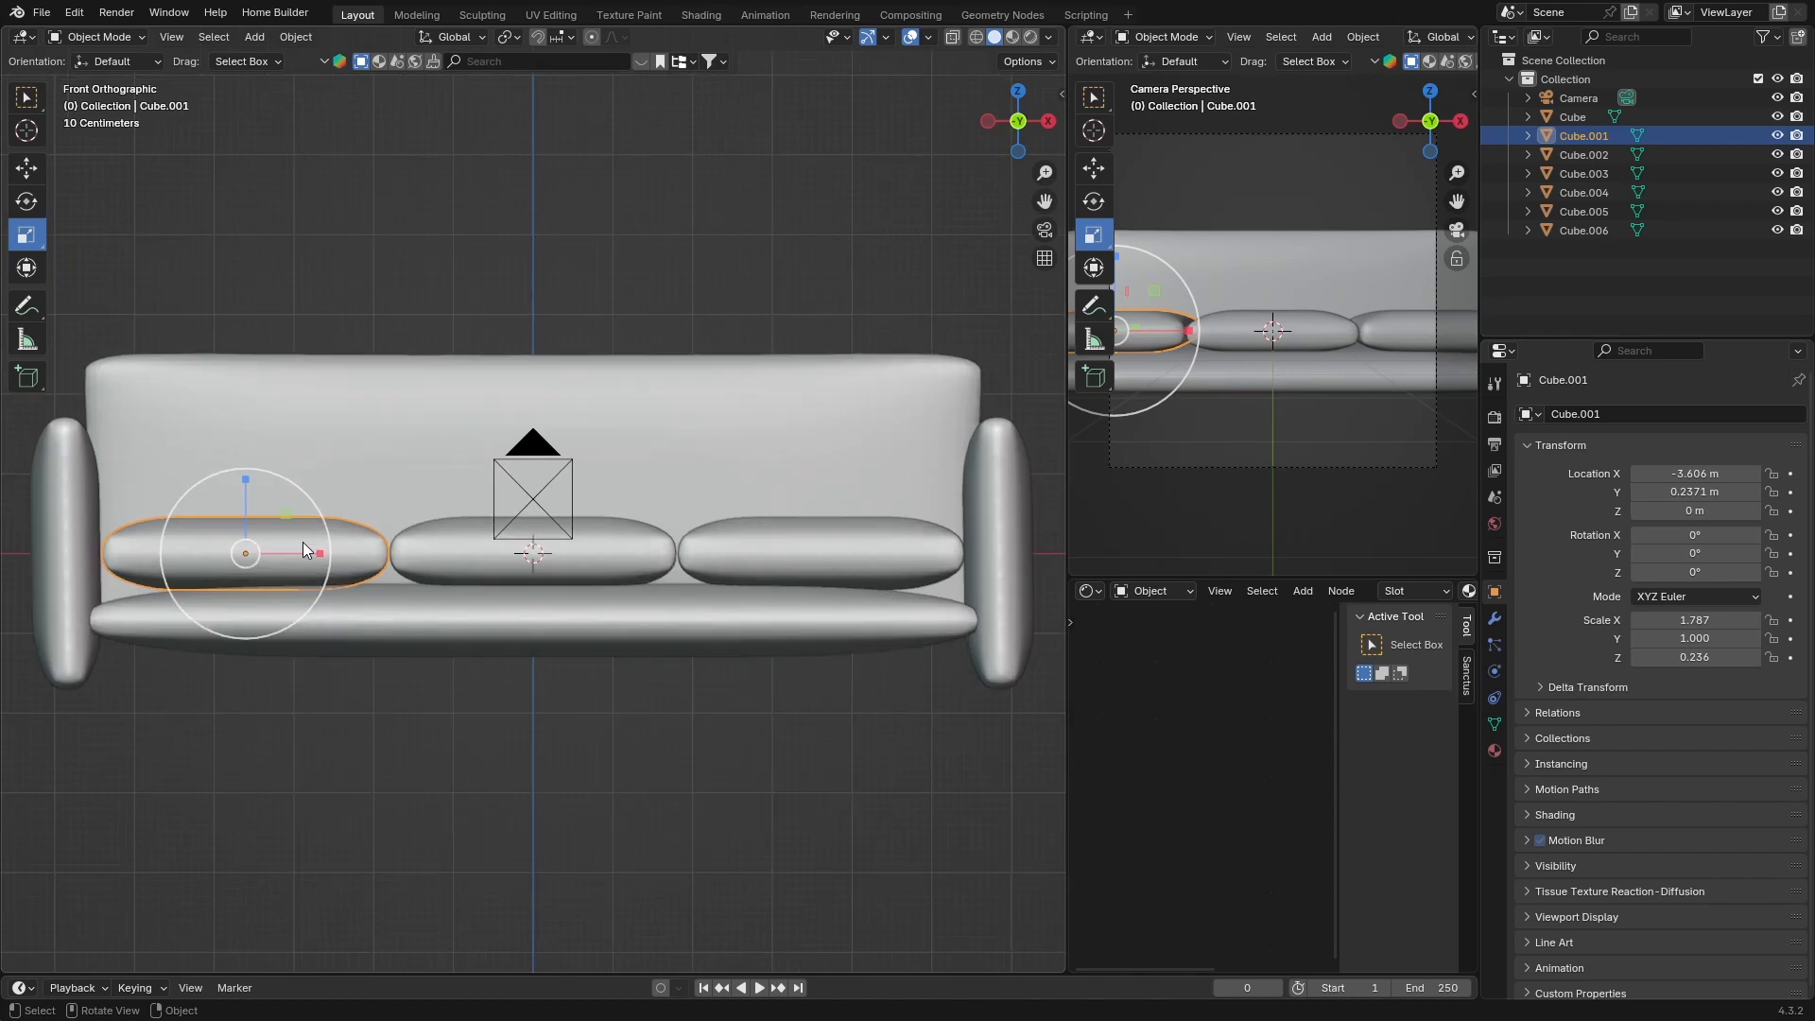
pyautogui.click(836, 586)
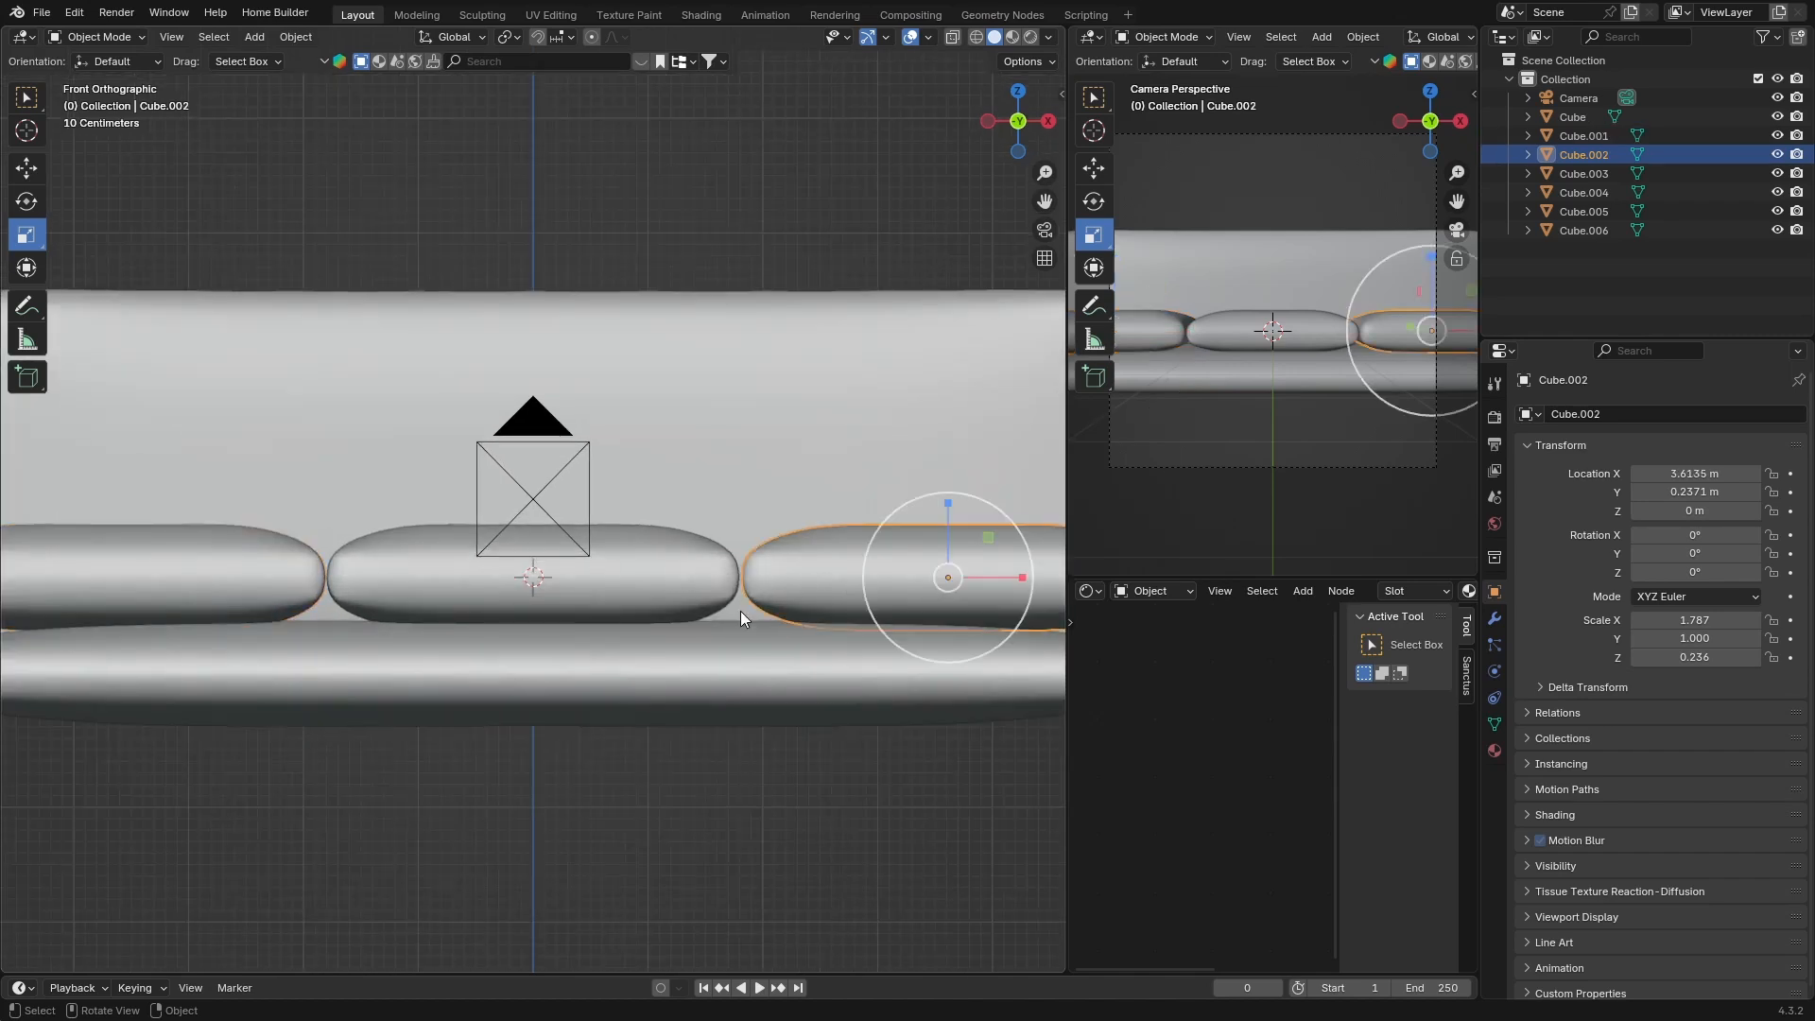
pyautogui.scroll(-2, 703, 776)
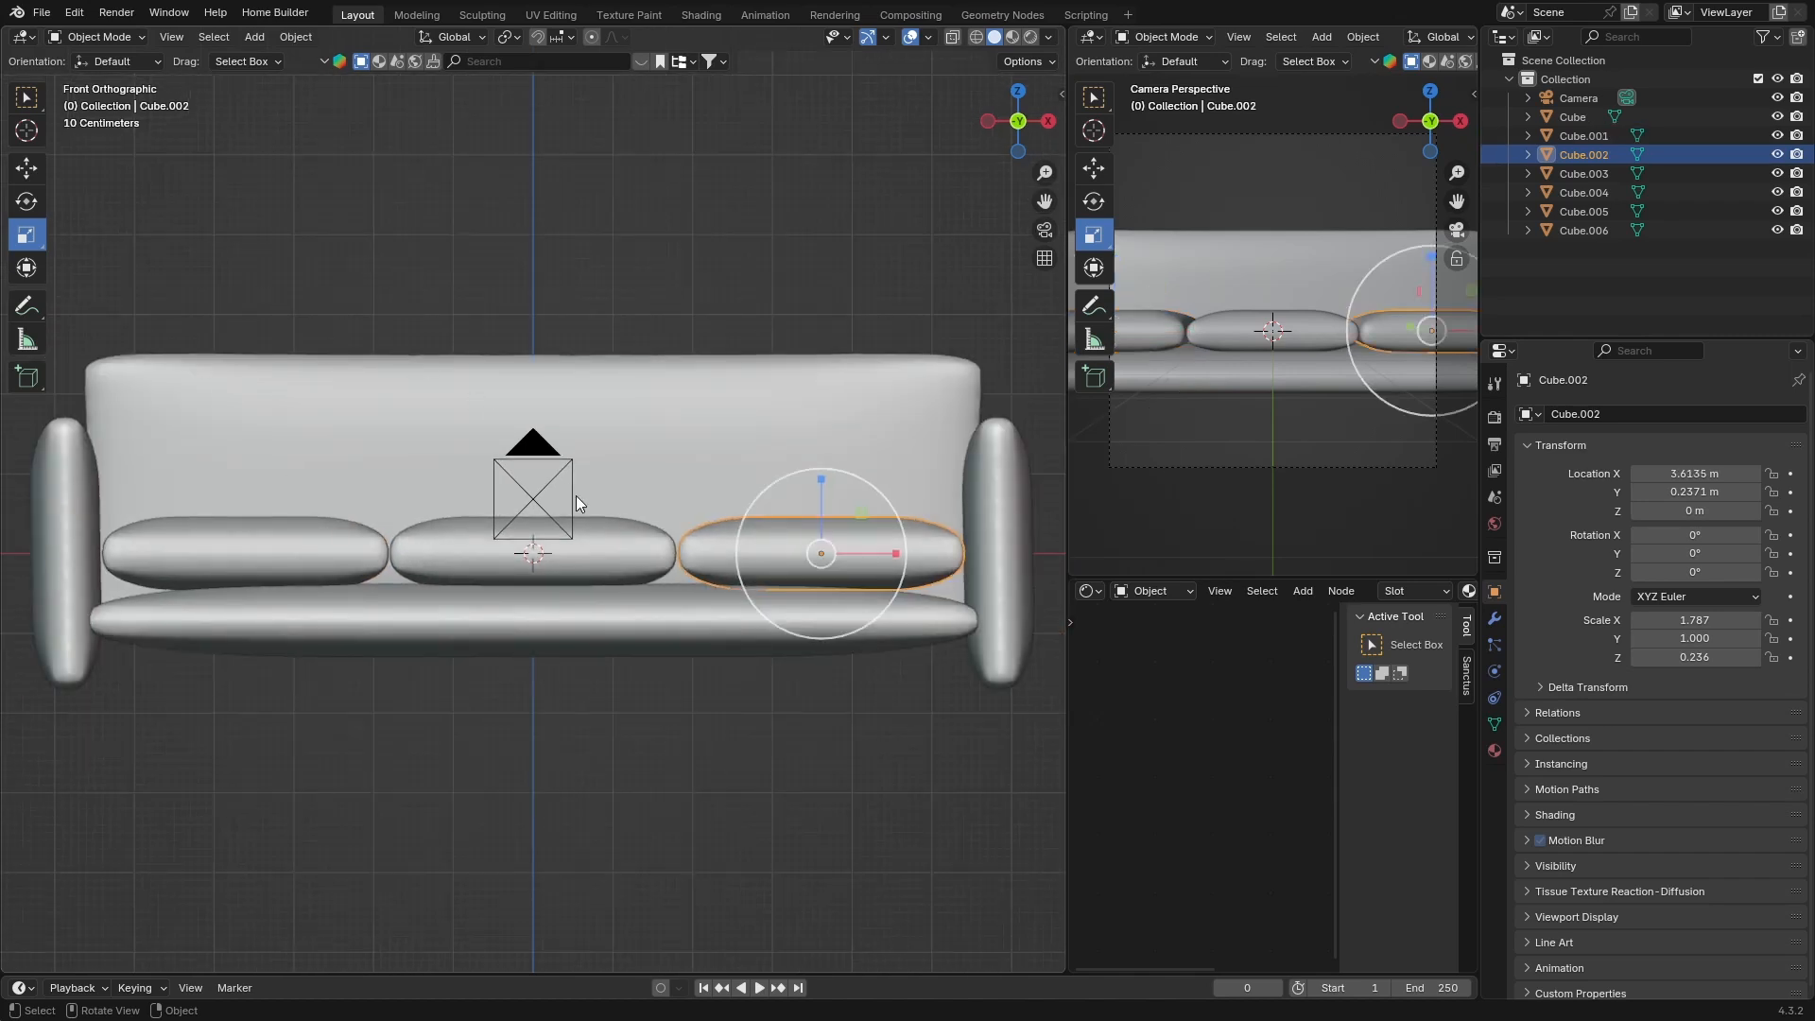
pyautogui.click(679, 201)
pyautogui.moveTo(486, 578)
pyautogui.mouseDown(button='middle')
pyautogui.moveTo(457, 644)
pyautogui.moveTo(480, 562)
pyautogui.mouseUp(button='middle')
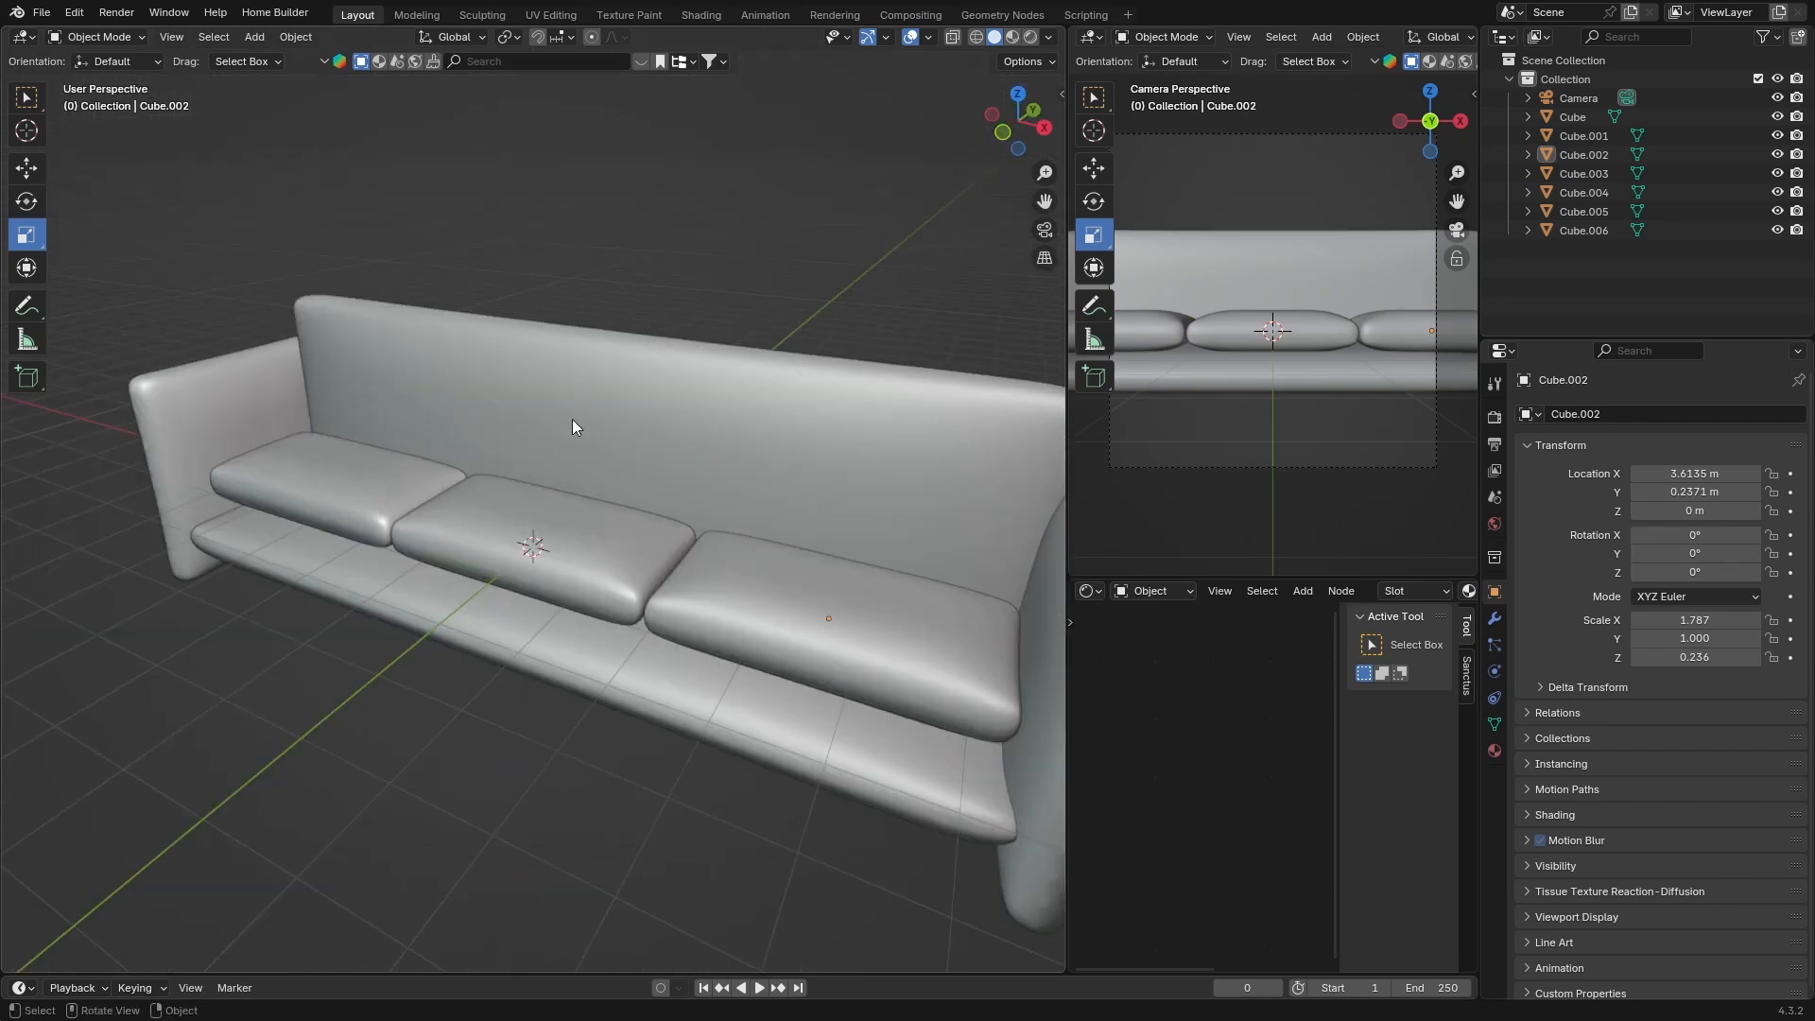
# Move the backrest about 0.33 m back along Y
pyautogui.click(1017, 93)
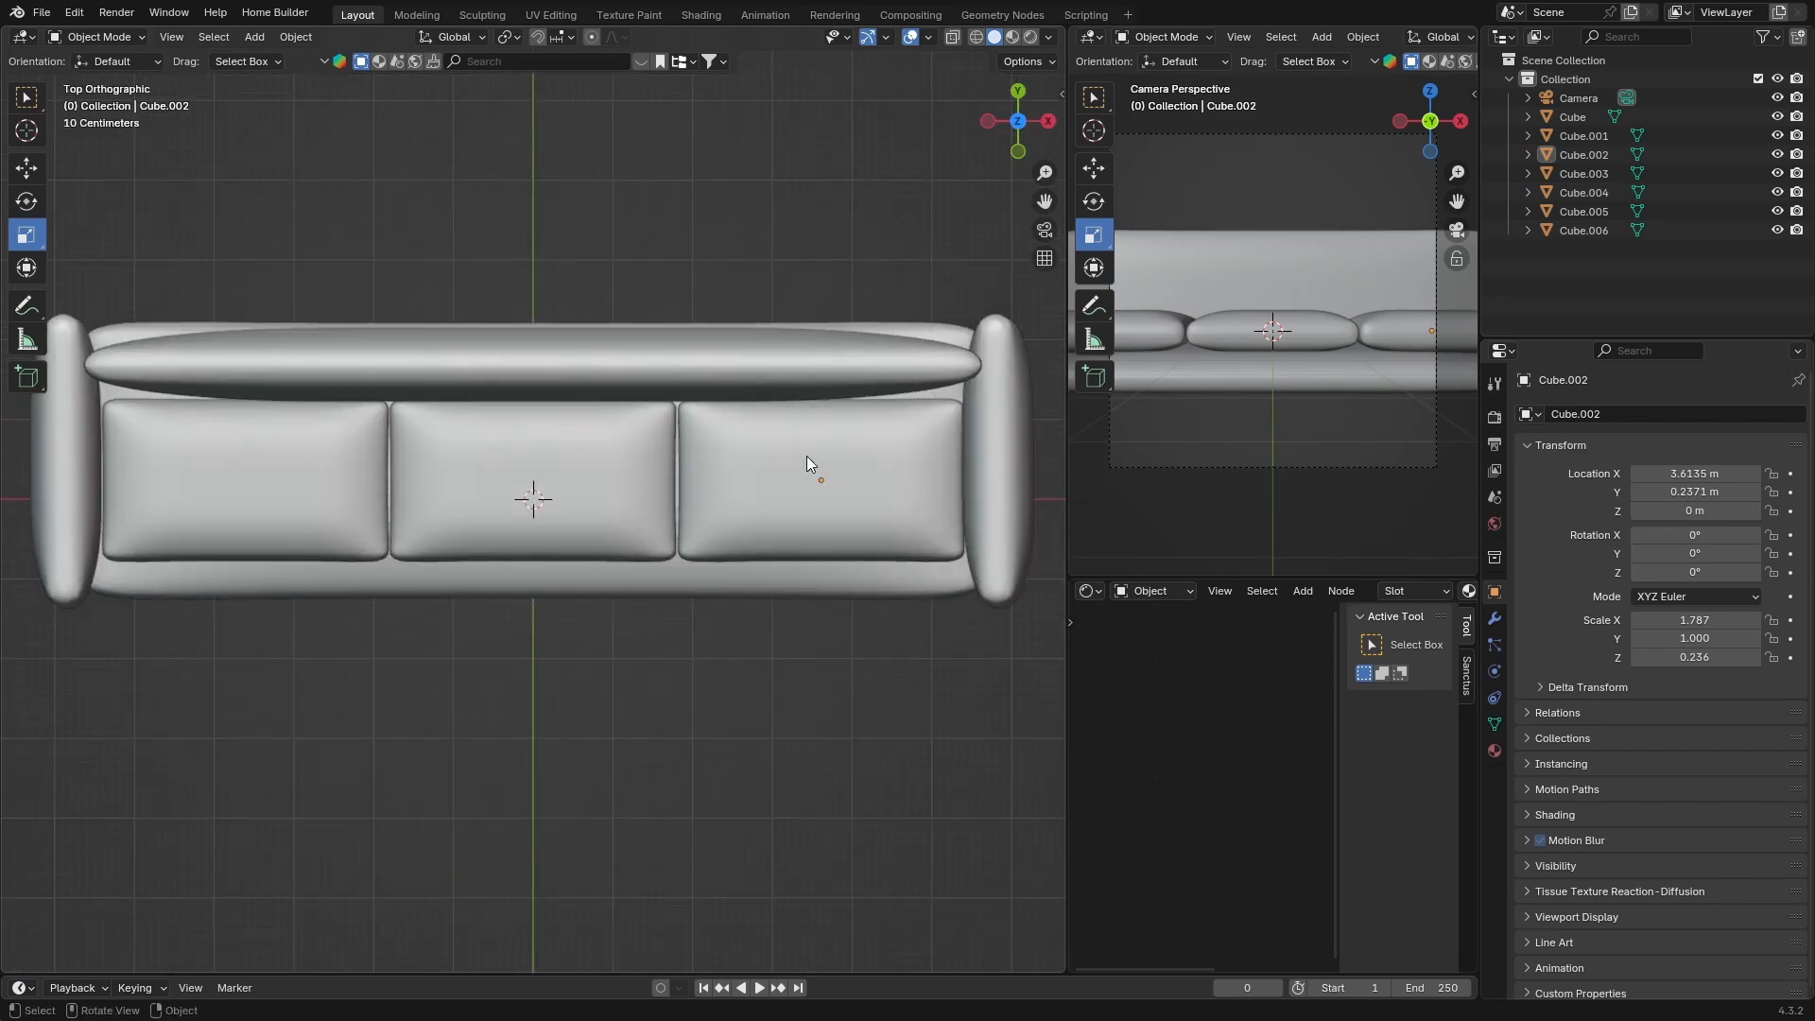
pyautogui.click(690, 359)
pyautogui.press('g')
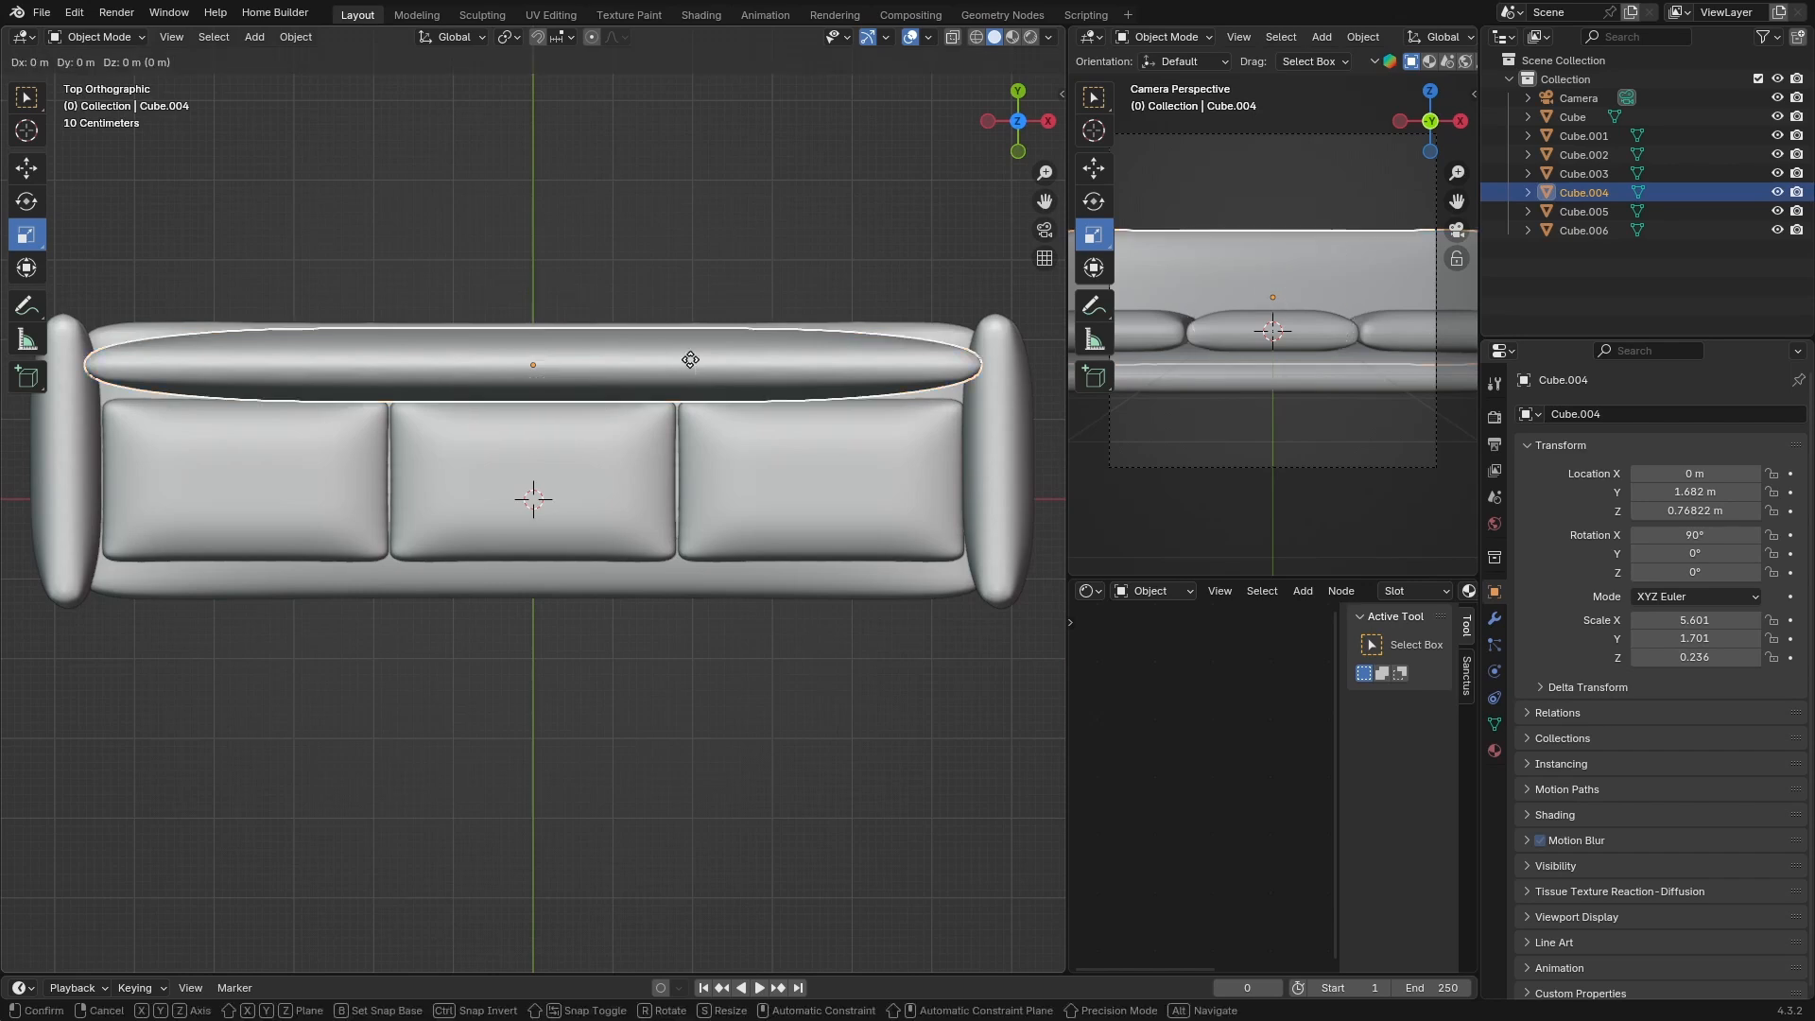
pyautogui.press('y')
pyautogui.click(689, 324)
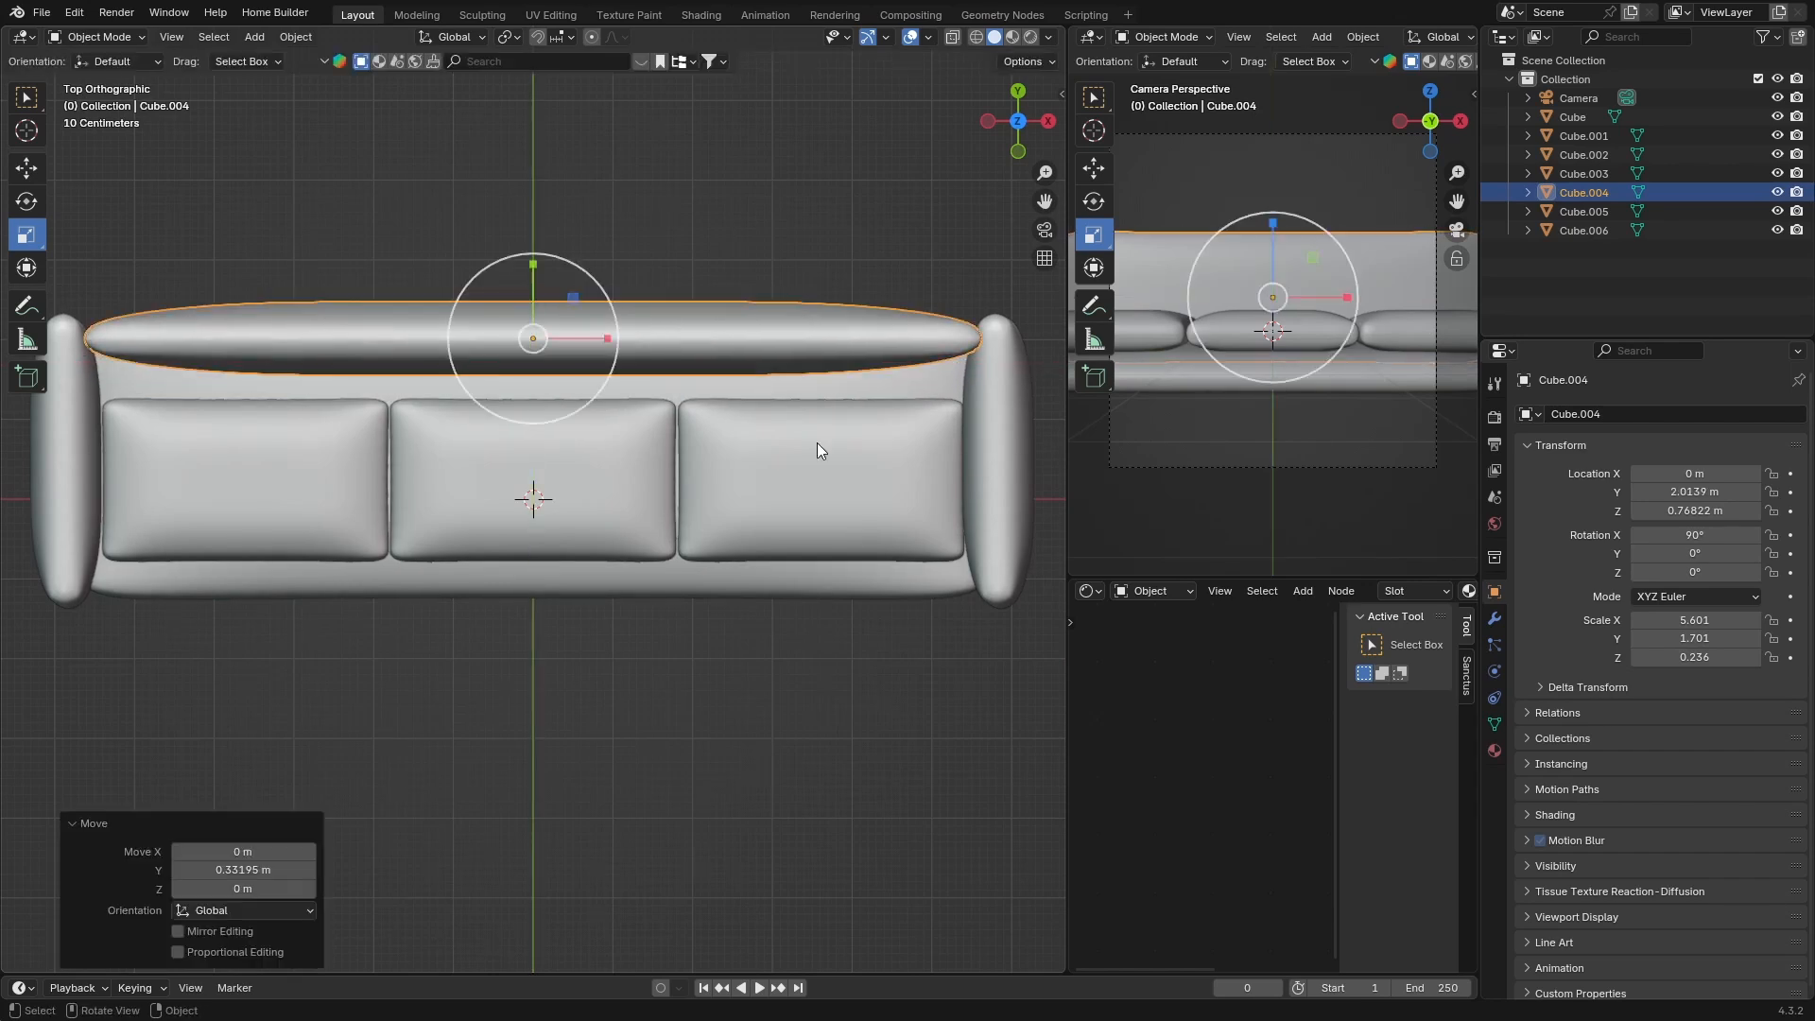
# Select the three seat cushions and move them about -0.32 m along Y
pyautogui.click(851, 495)
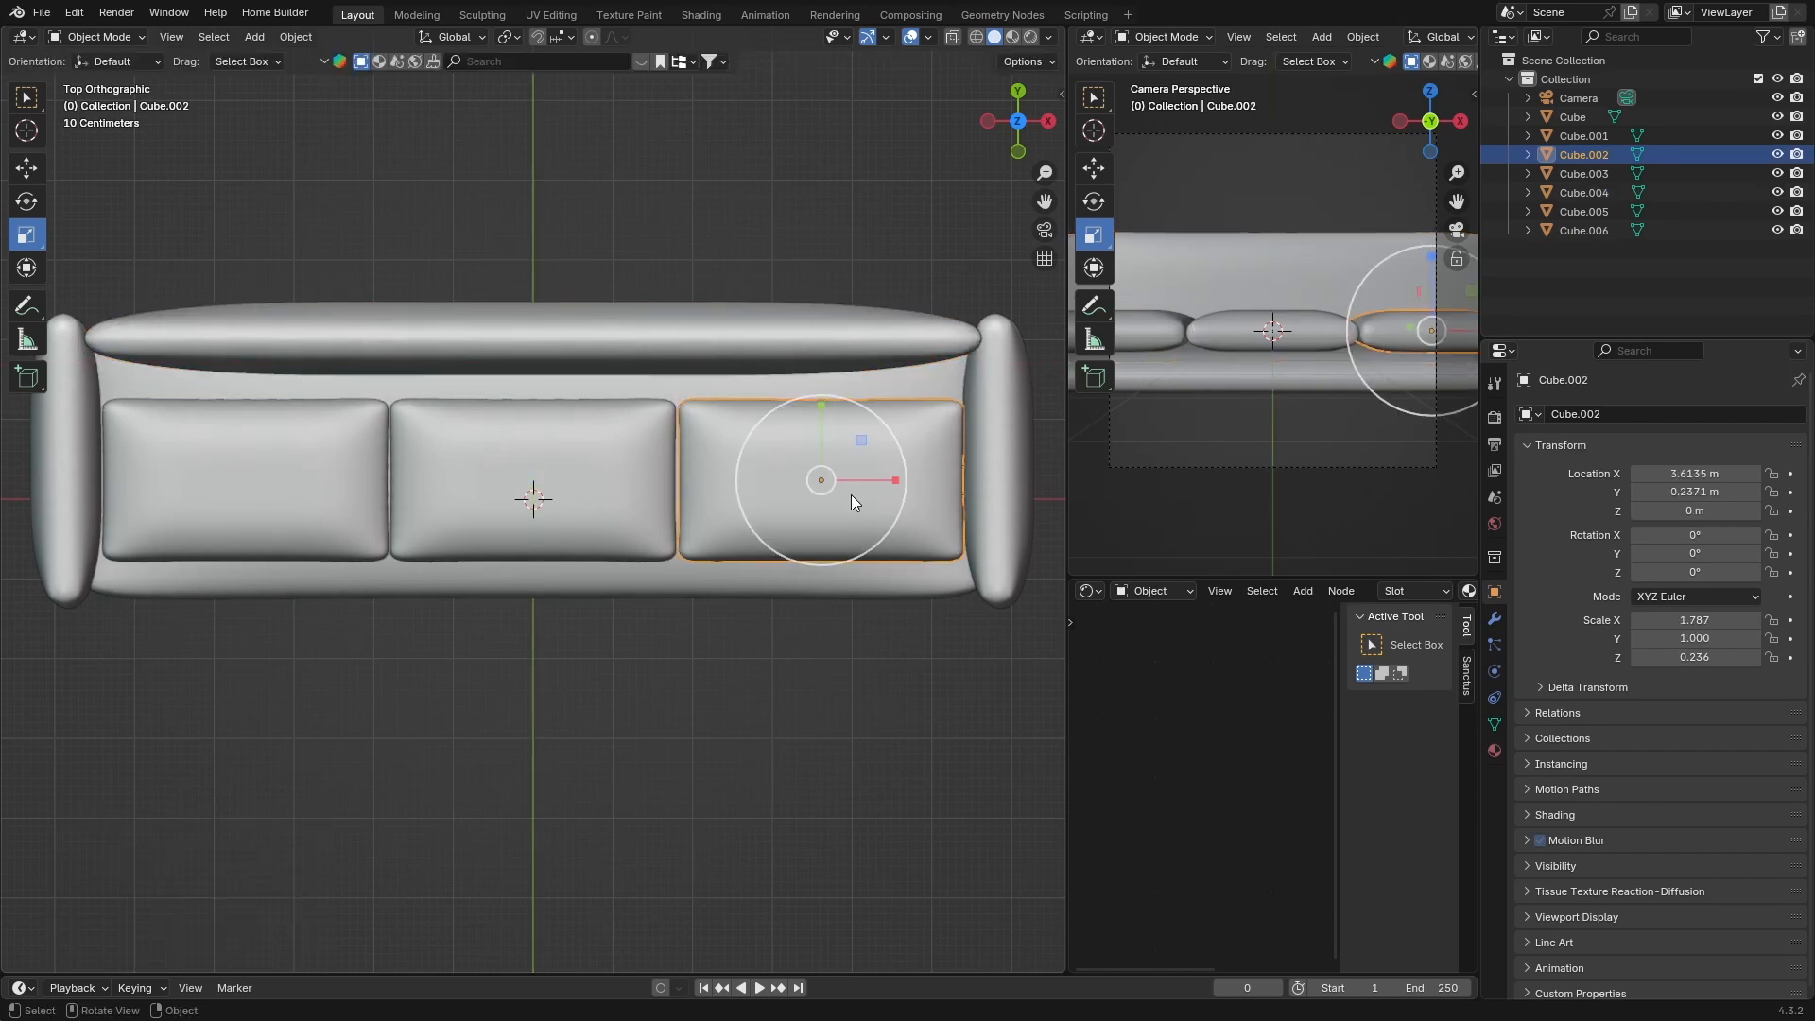
pyautogui.keyDown('shift'); pyautogui.click(509, 489); pyautogui.keyUp('shift')
pyautogui.keyDown('shift'); pyautogui.click(298, 479); pyautogui.keyUp('shift')
pyautogui.press('g')
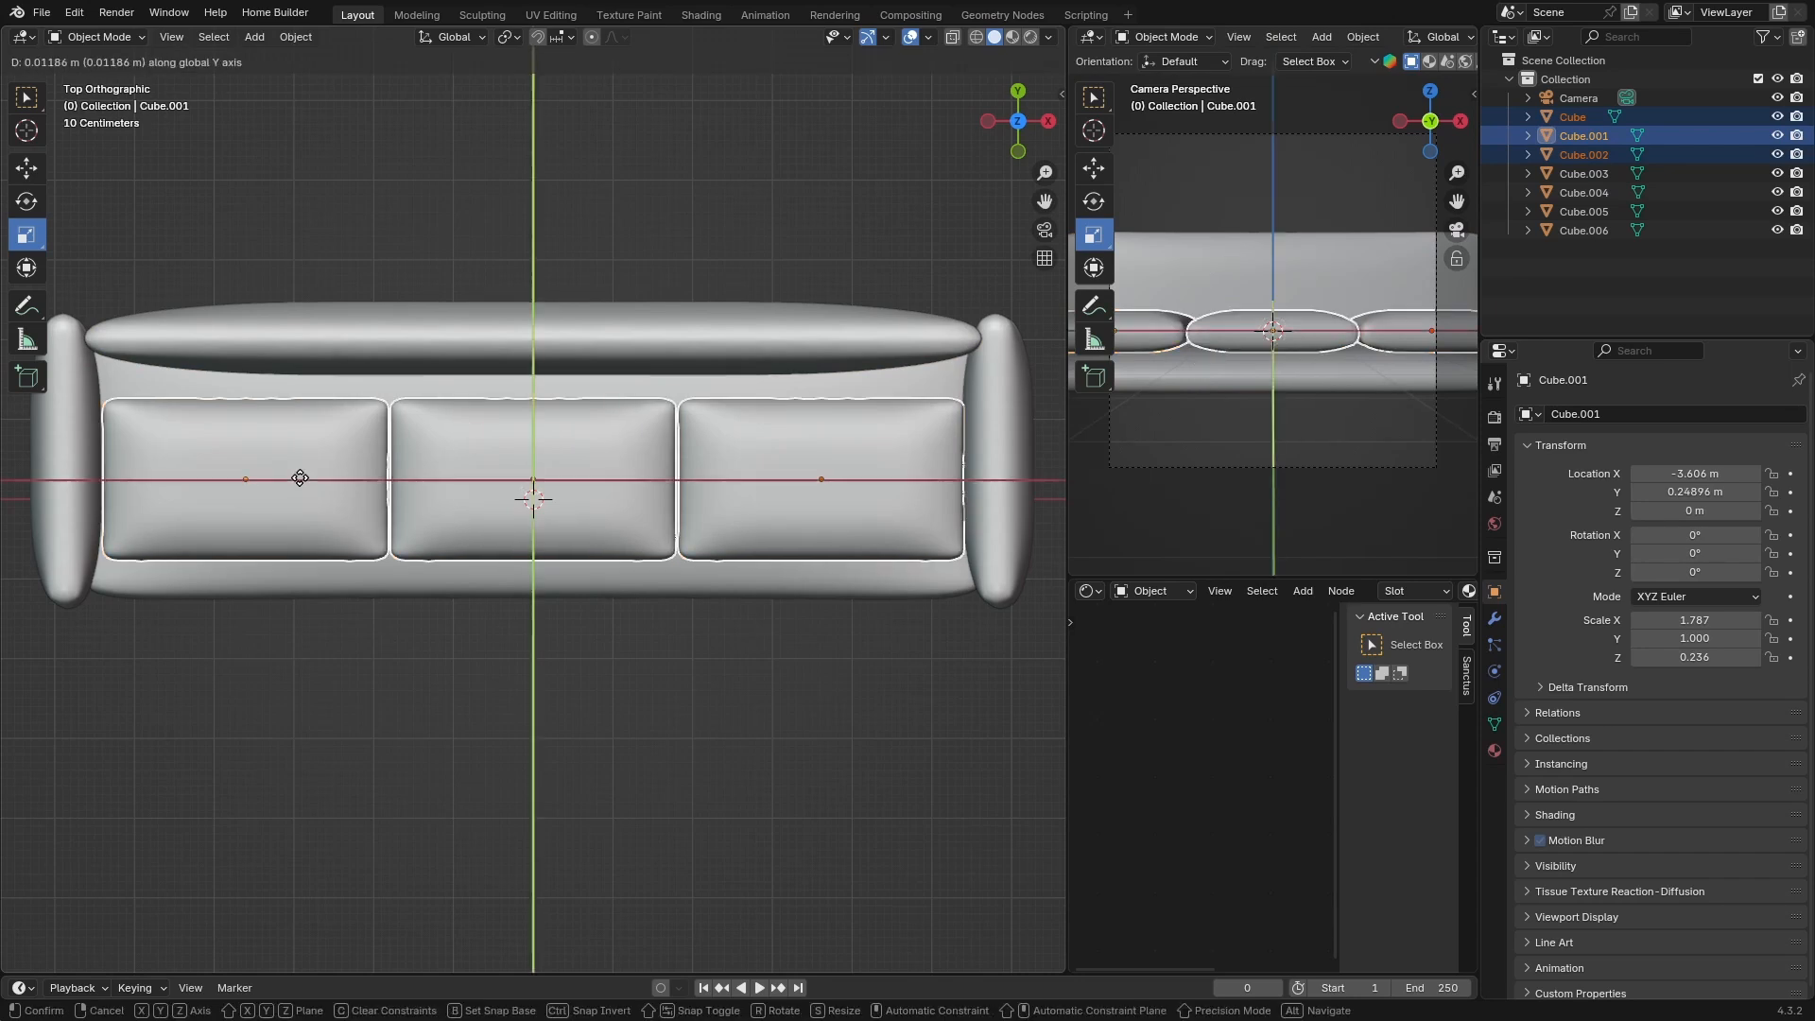
pyautogui.press('y')
pyautogui.click(298, 505)
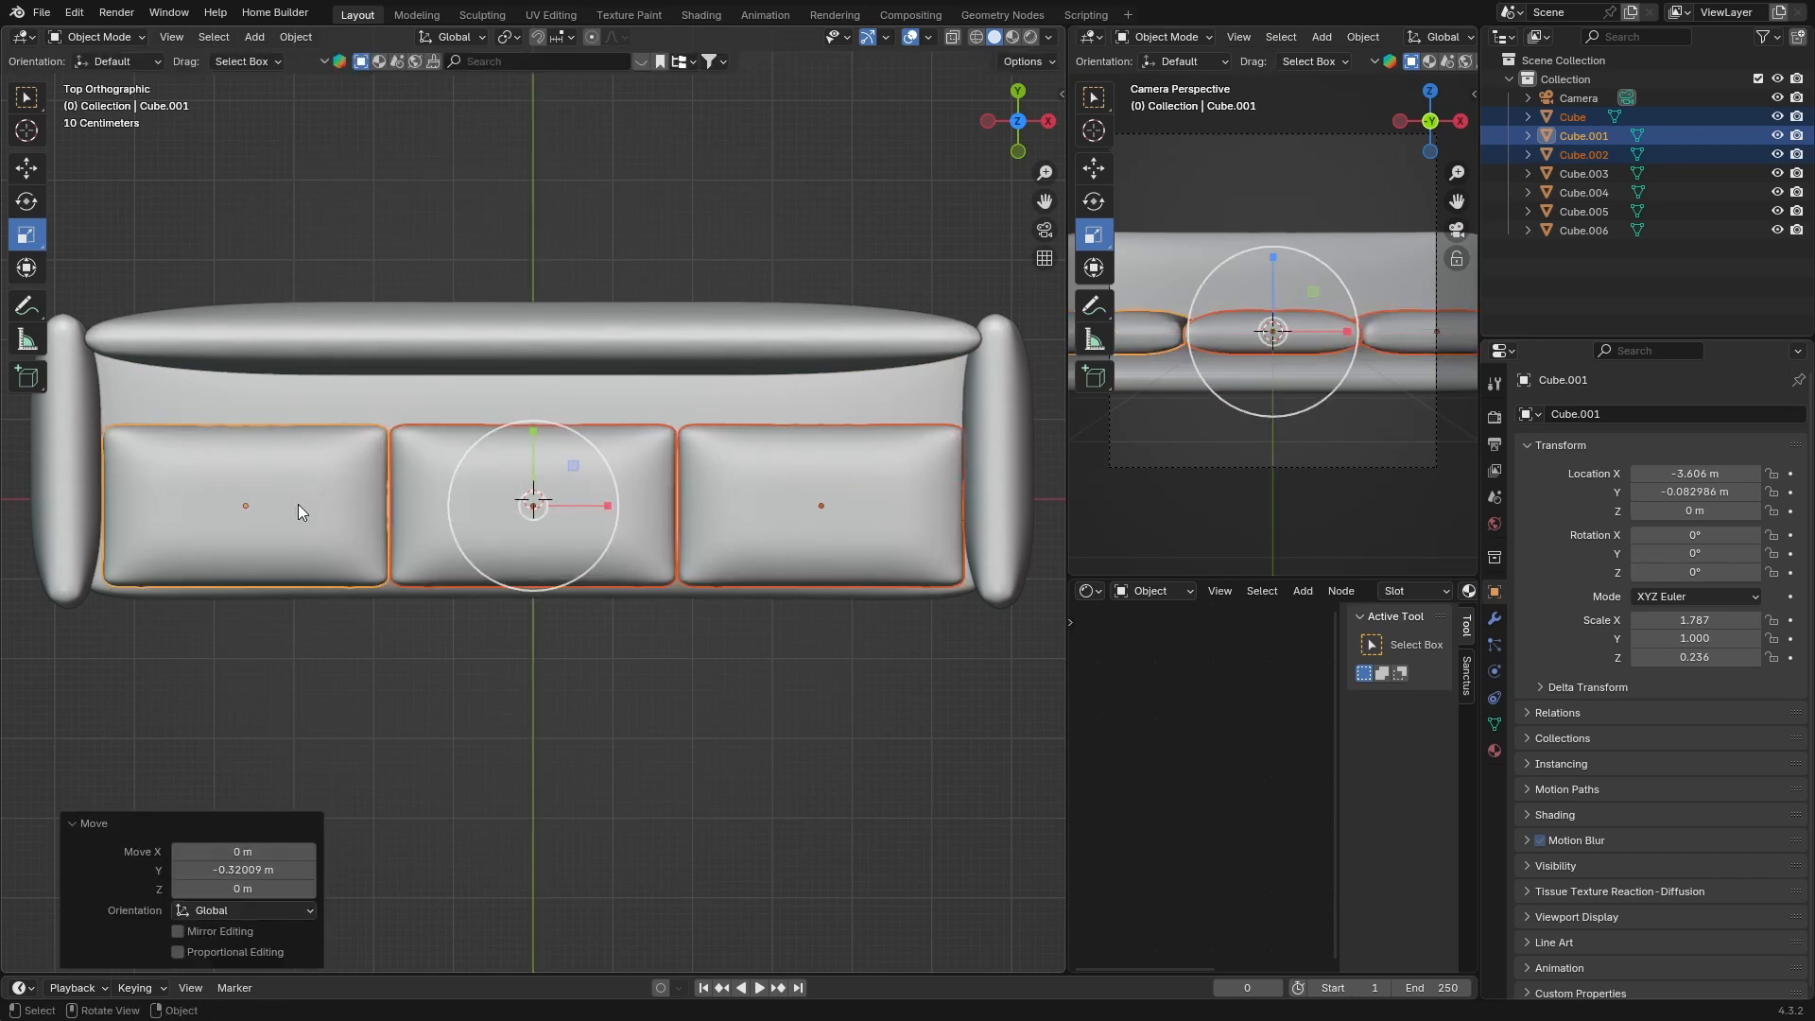
# Duplicate the three seat cushions and rotate the copies 90° about X to stand upright
pyautogui.hotkey('shift', 'd')
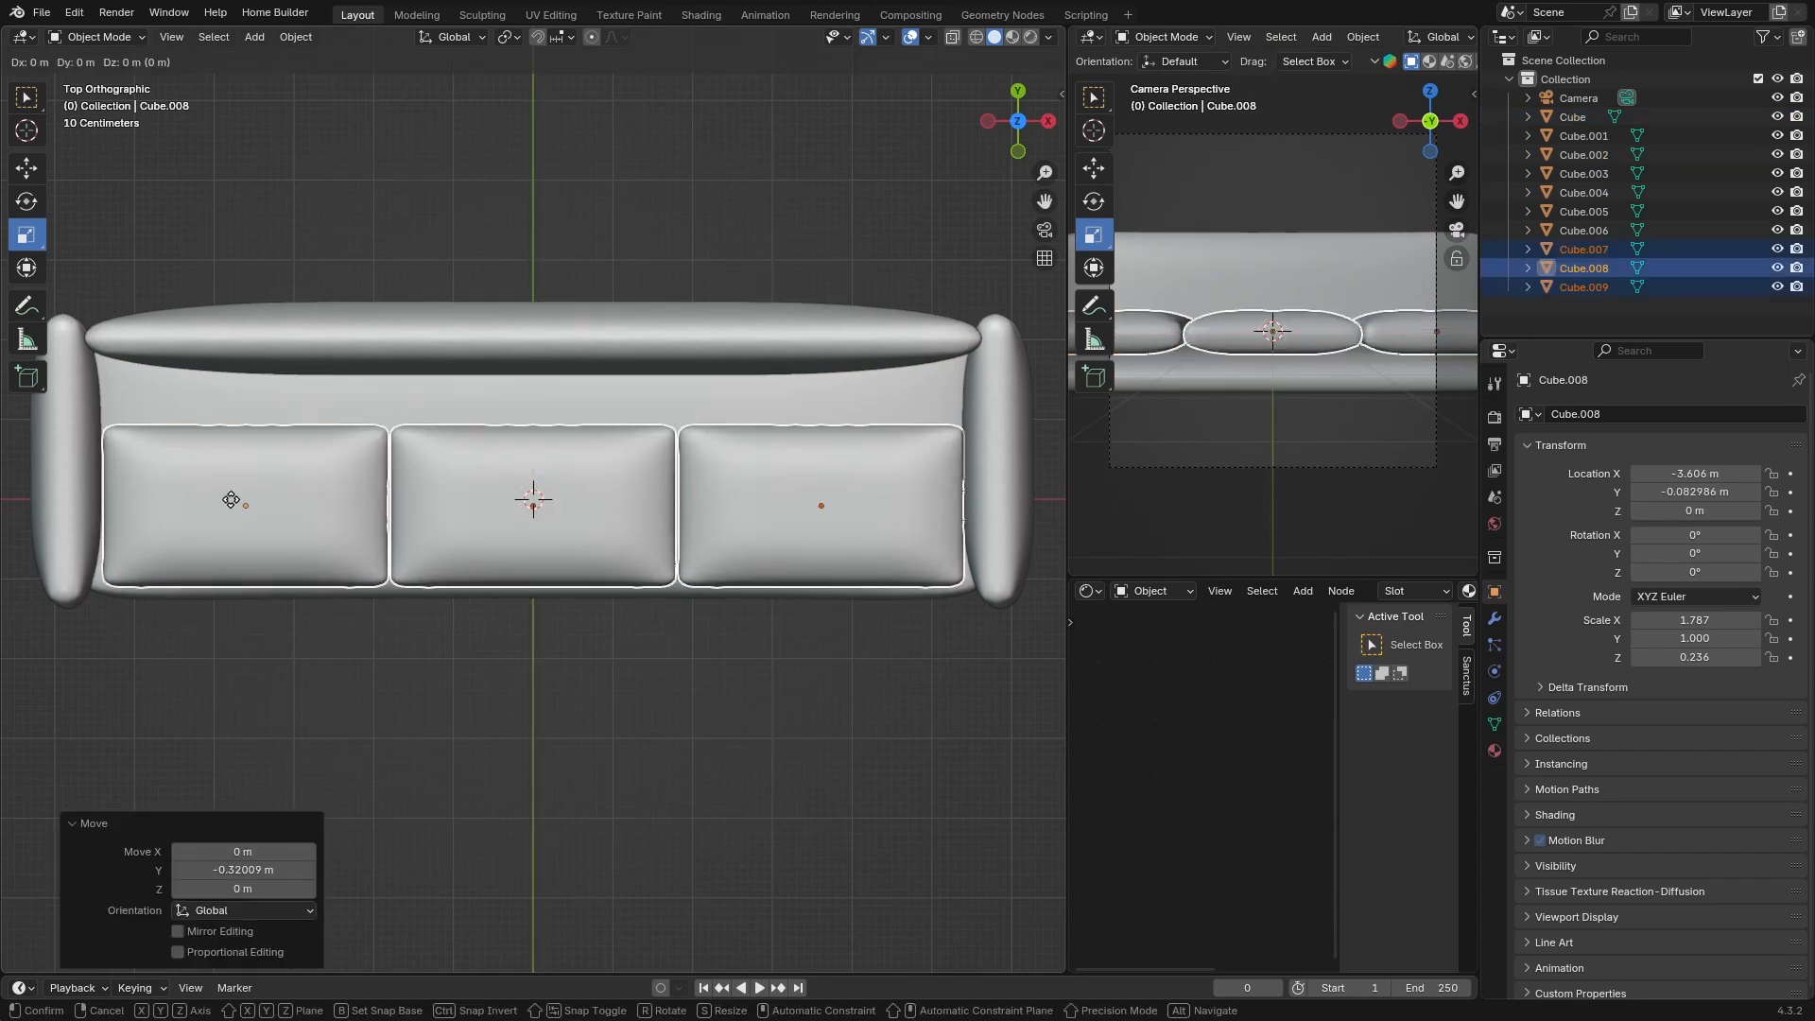
pyautogui.press('r')
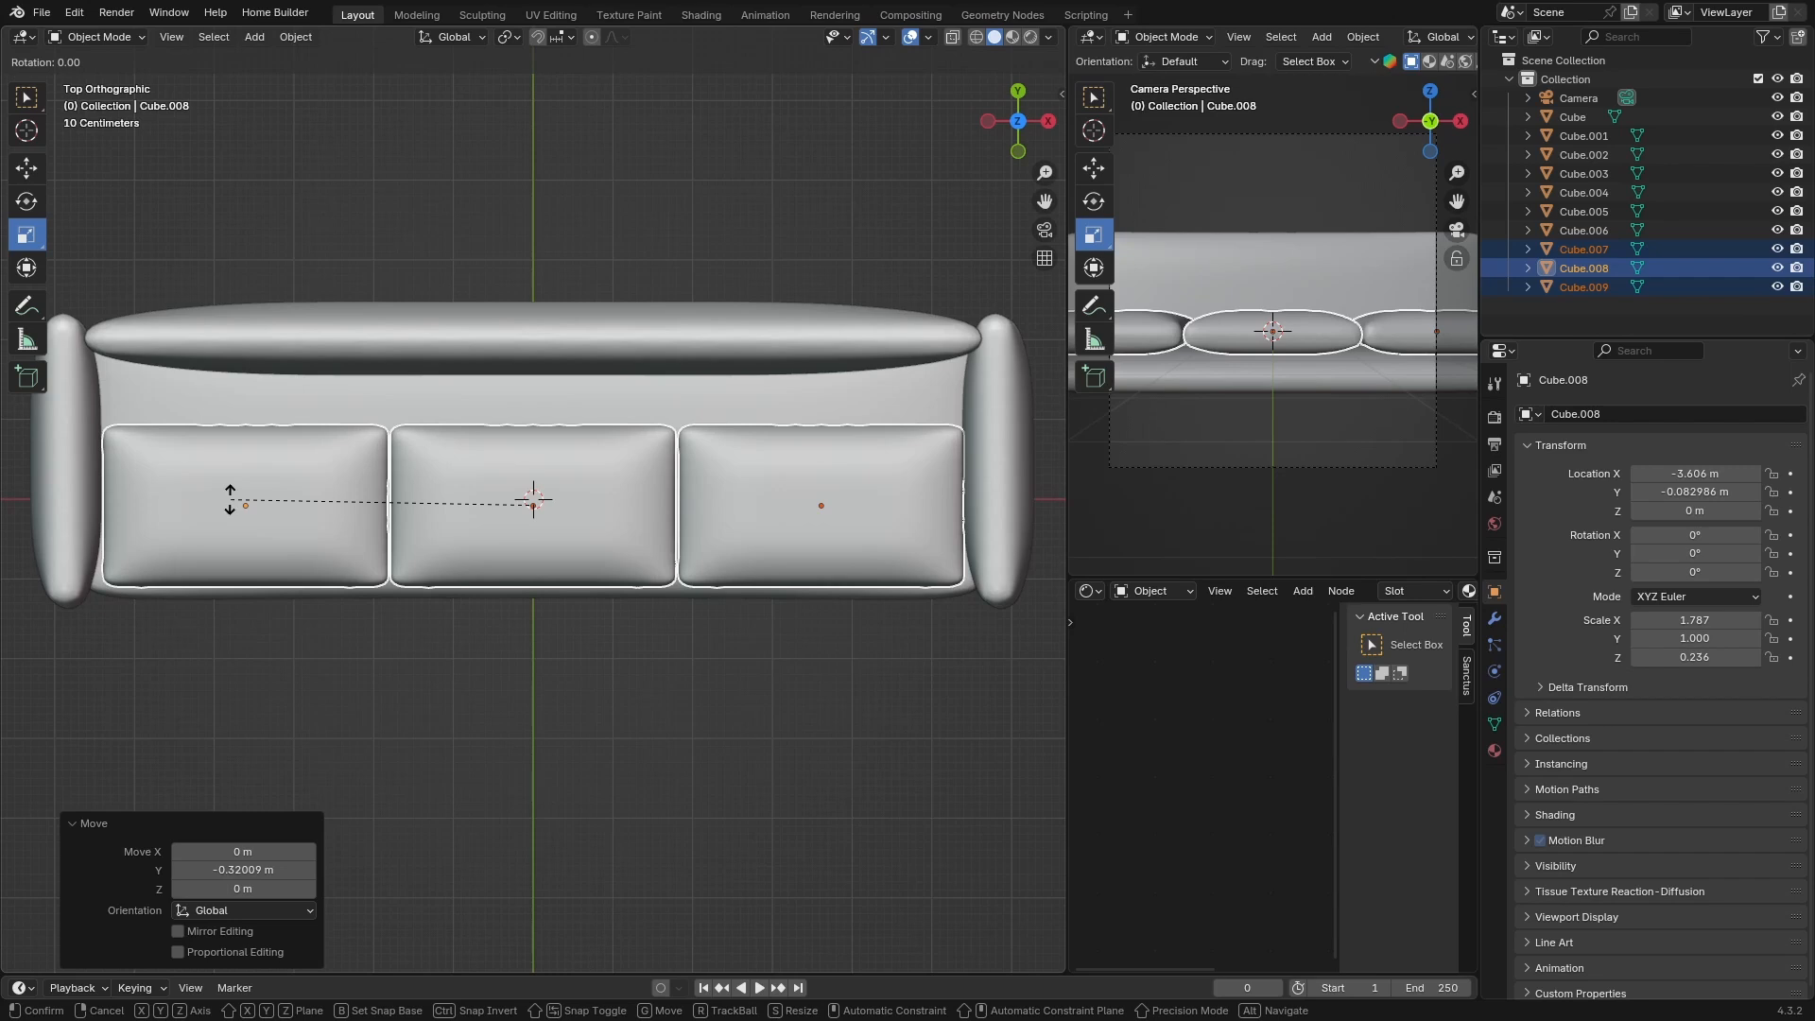
pyautogui.write('x90')
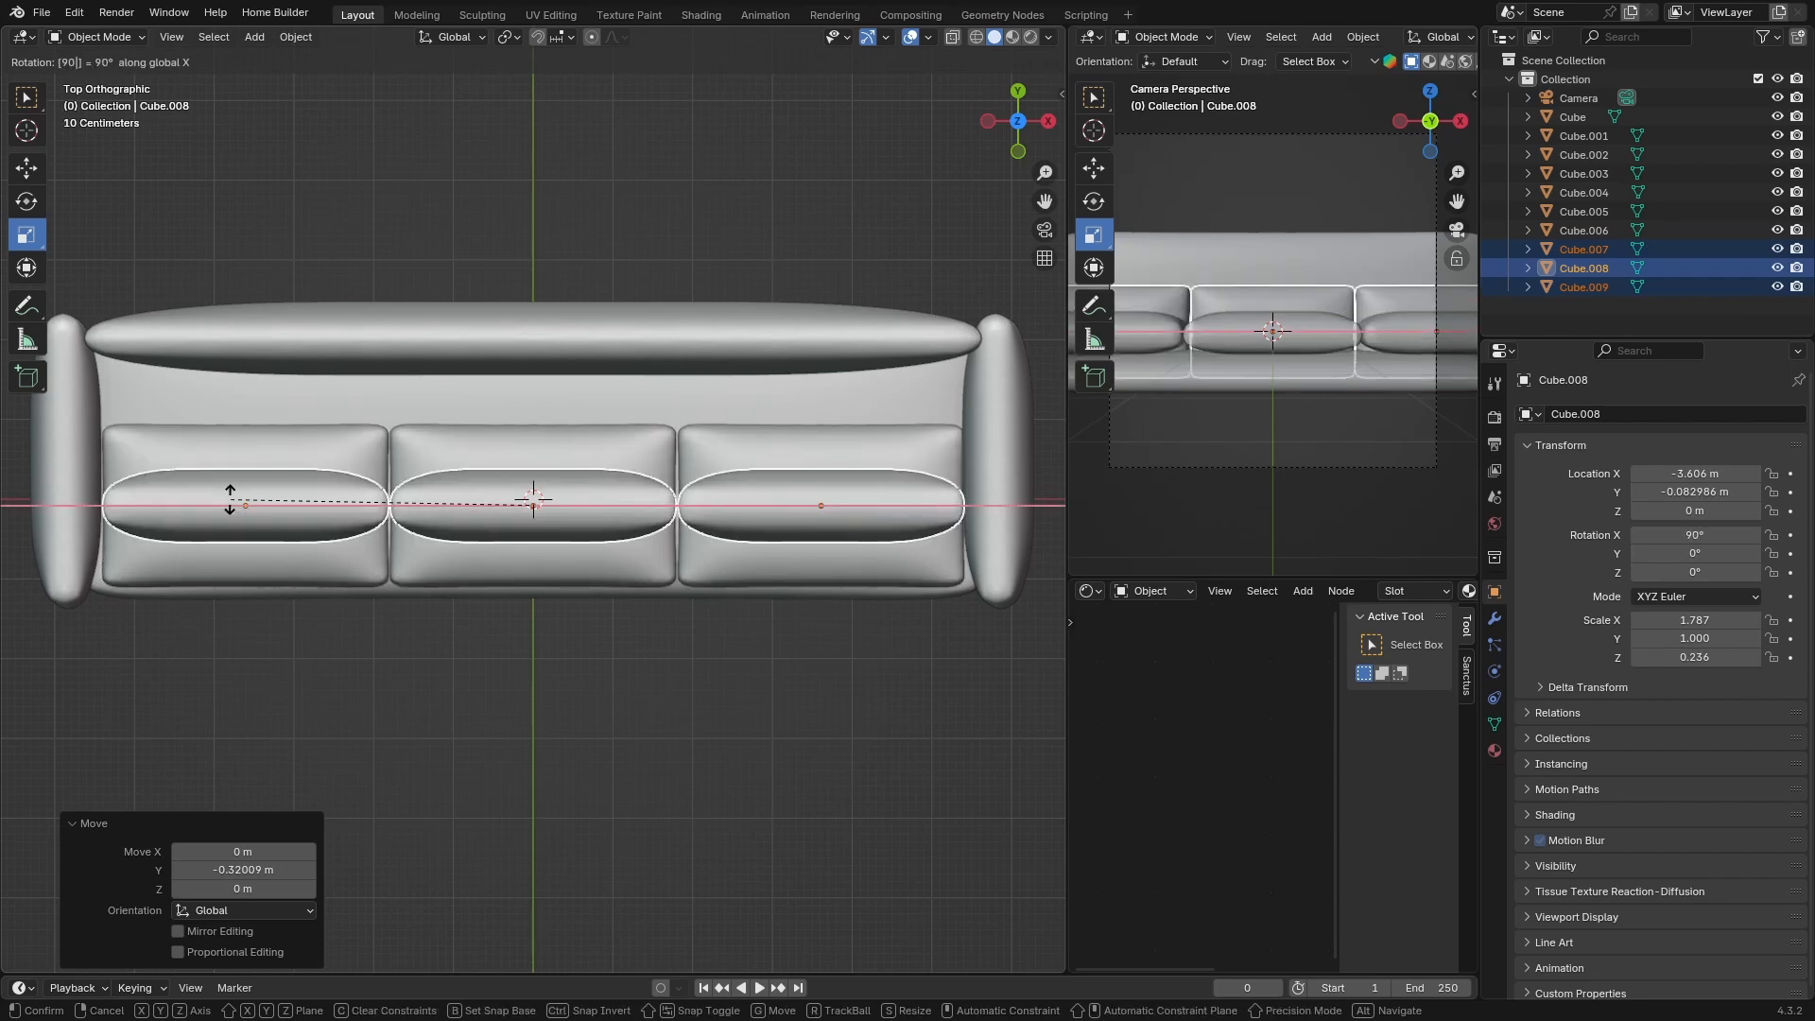
pyautogui.press('Return')
# Move the upright cushion copies about 1.36 m along Y against the backrest
pyautogui.press('g')
pyautogui.press('y')
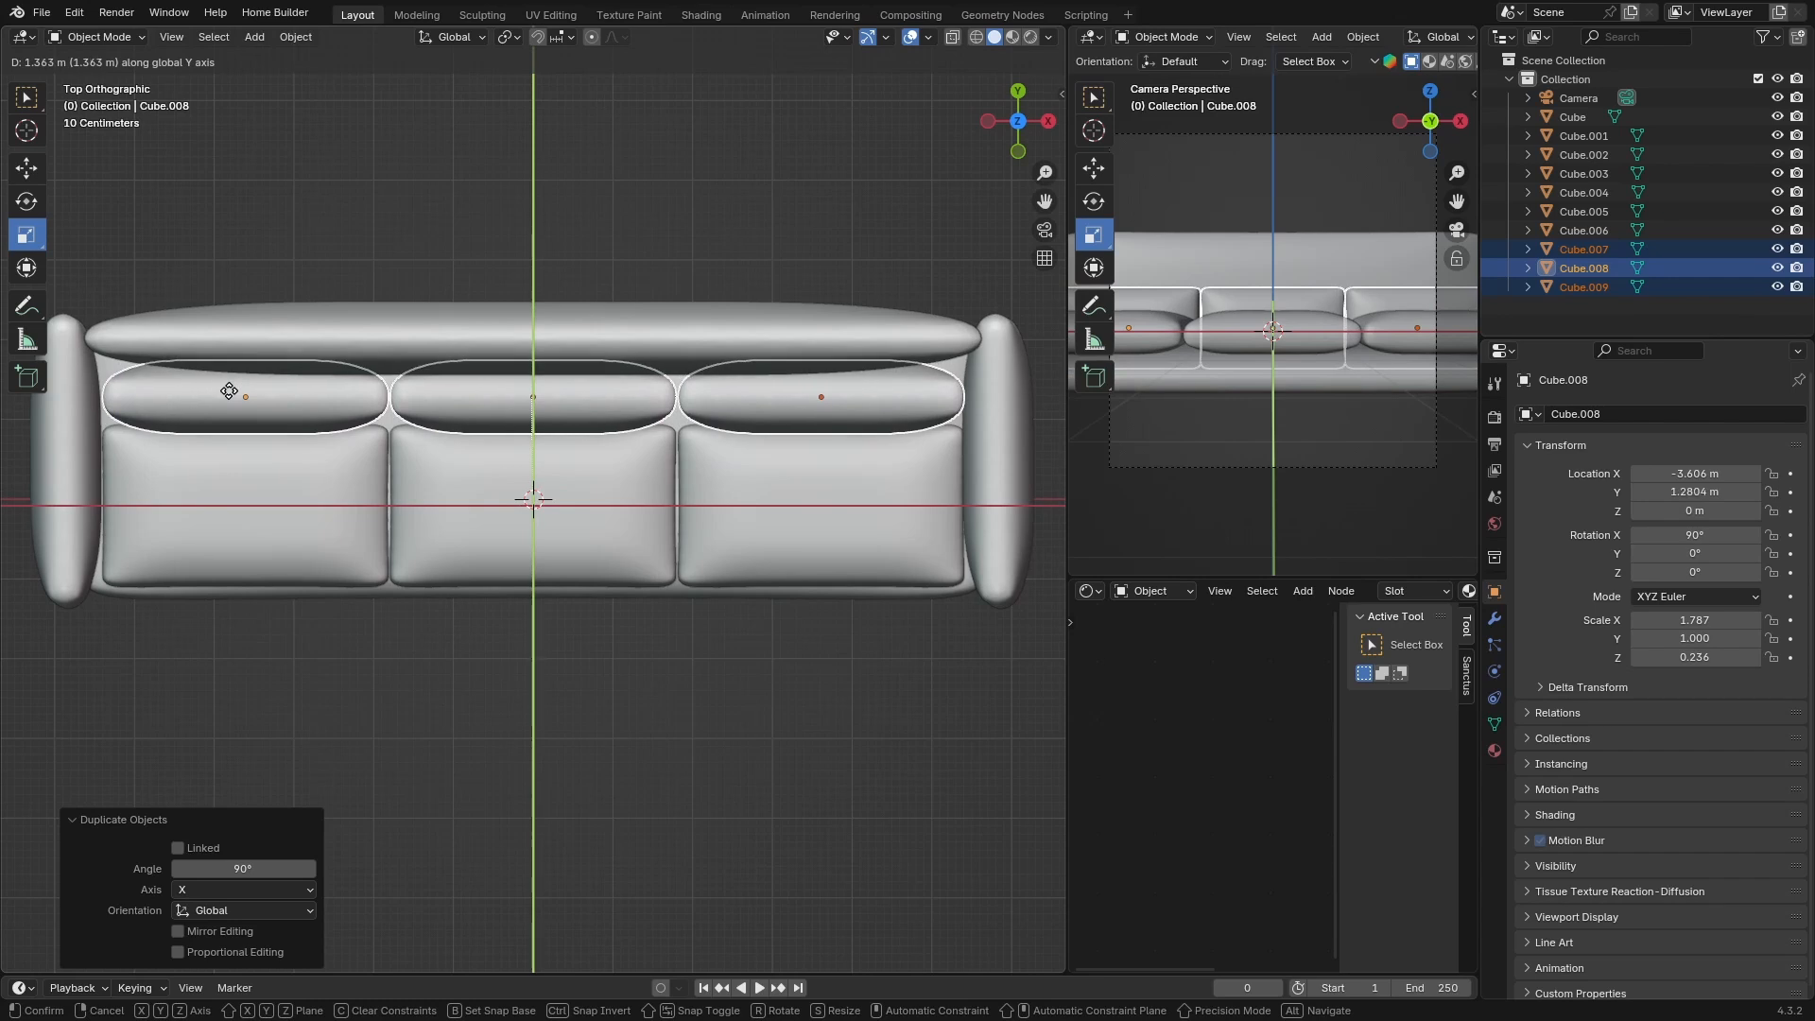
pyautogui.click(229, 391)
# Raise the upright back cushions about 0.63 m along Z in wireframe side view
pyautogui.click(1047, 121)
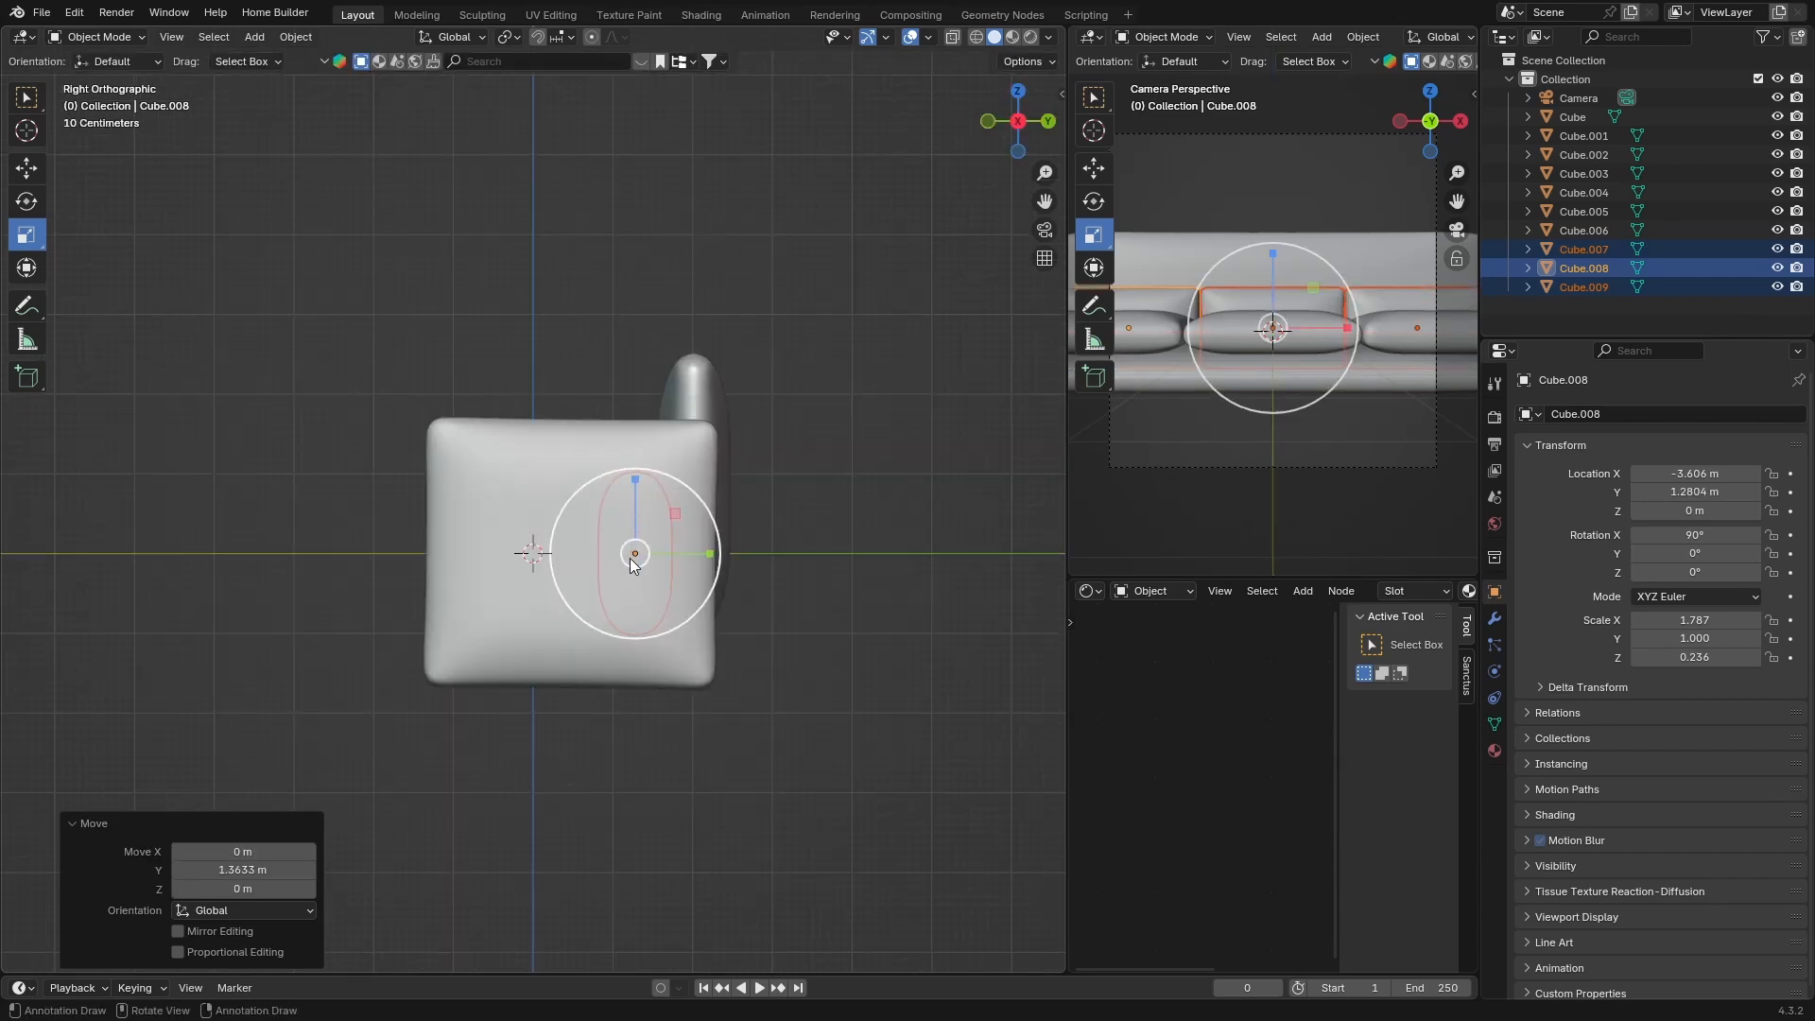
pyautogui.click(976, 36)
pyautogui.press('g')
pyautogui.press('z')
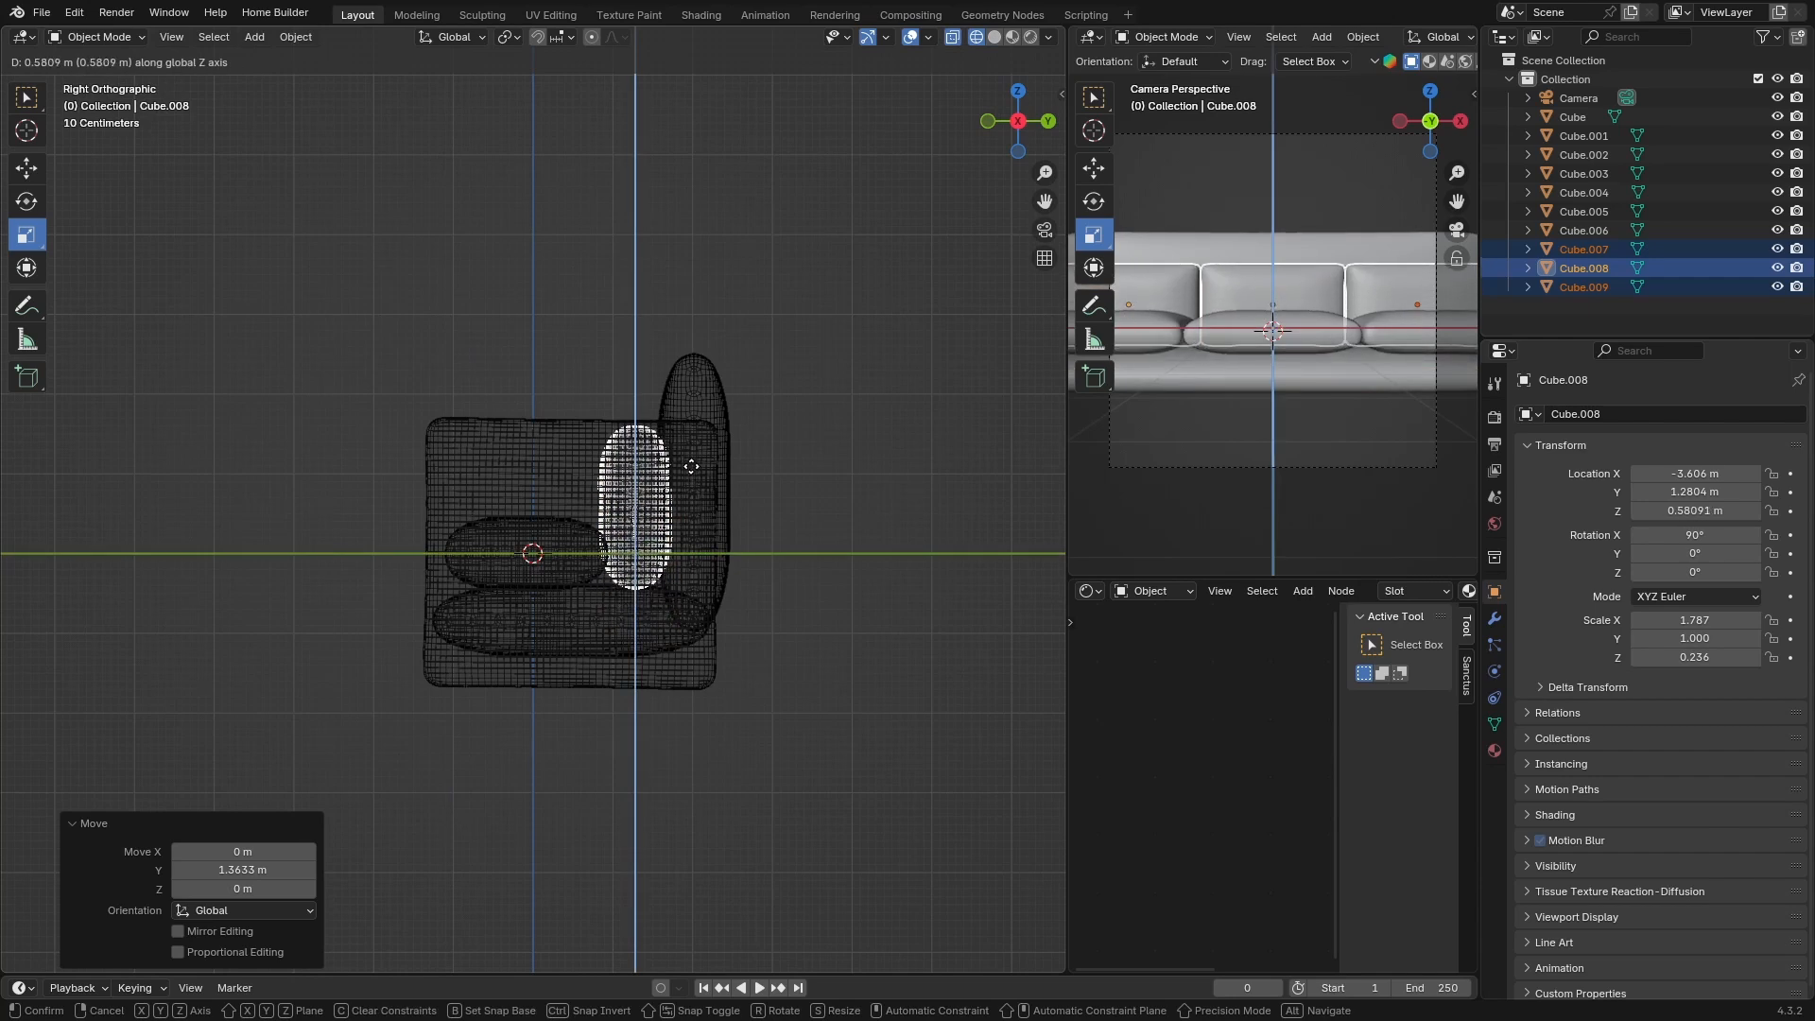
pyautogui.click(691, 454)
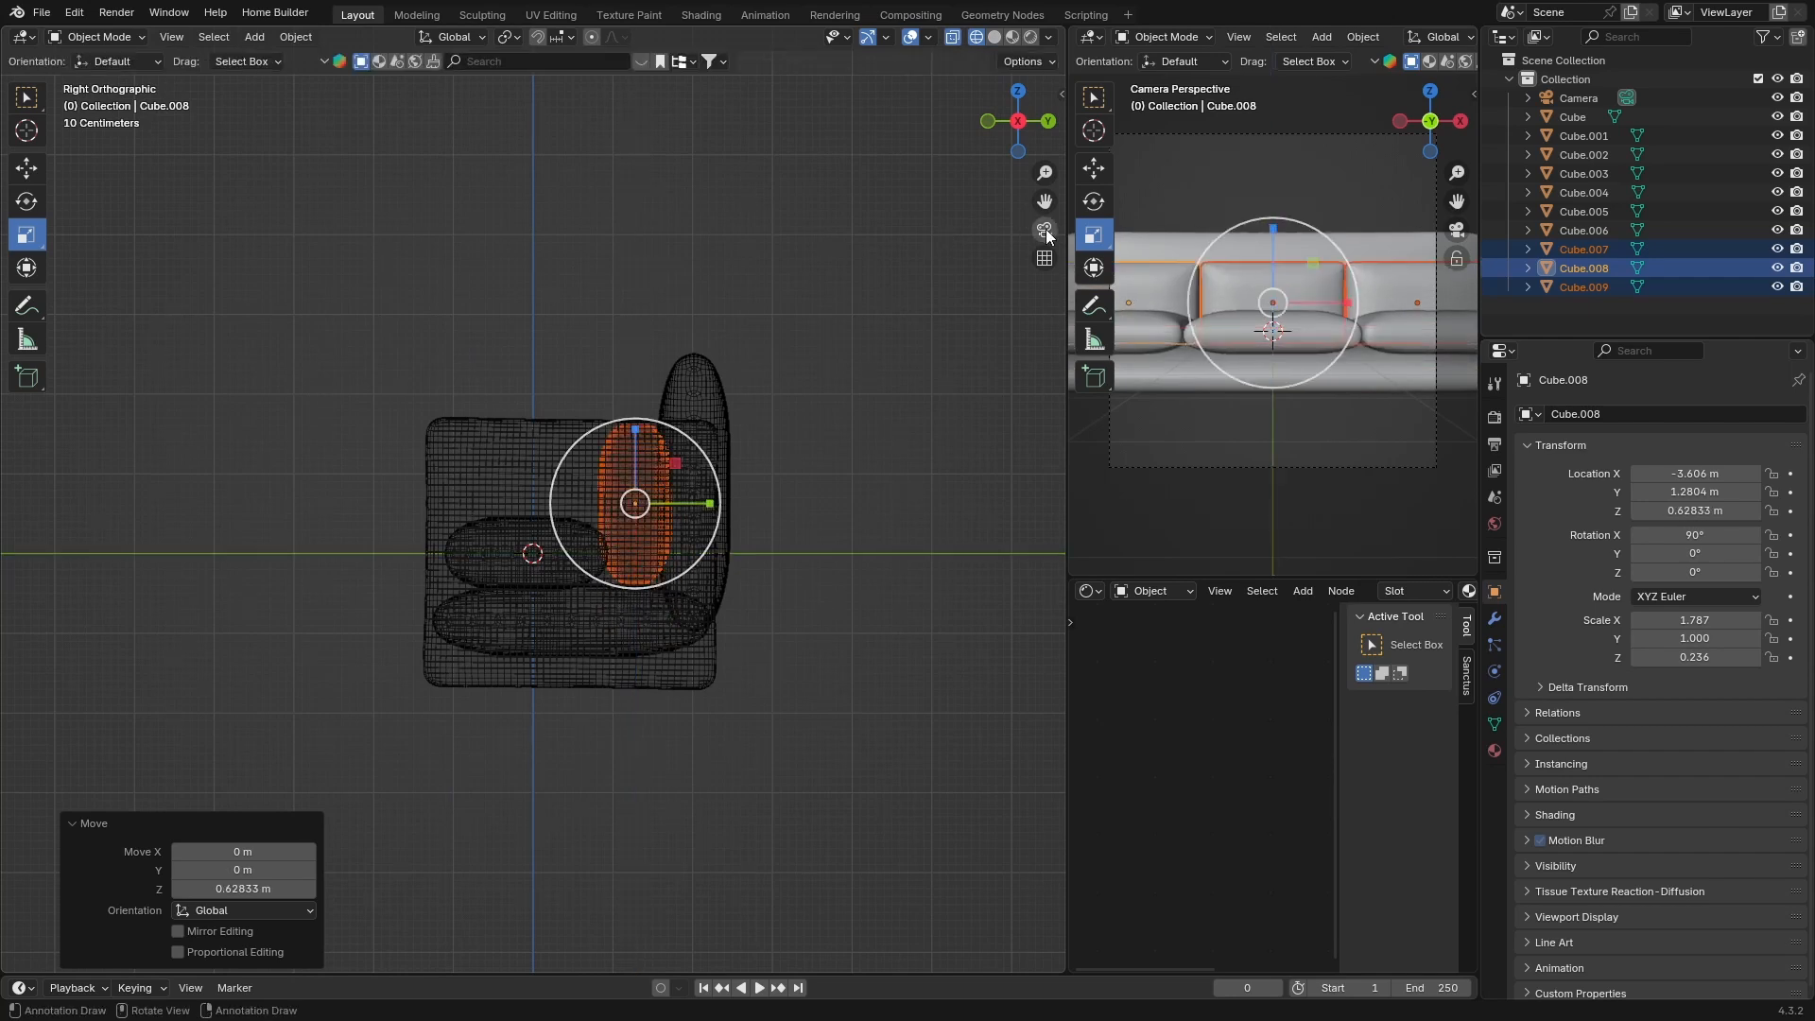
# View the sofa through the camera in solid shading
pyautogui.click(1045, 230)
pyautogui.click(932, 246)
pyautogui.click(994, 36)
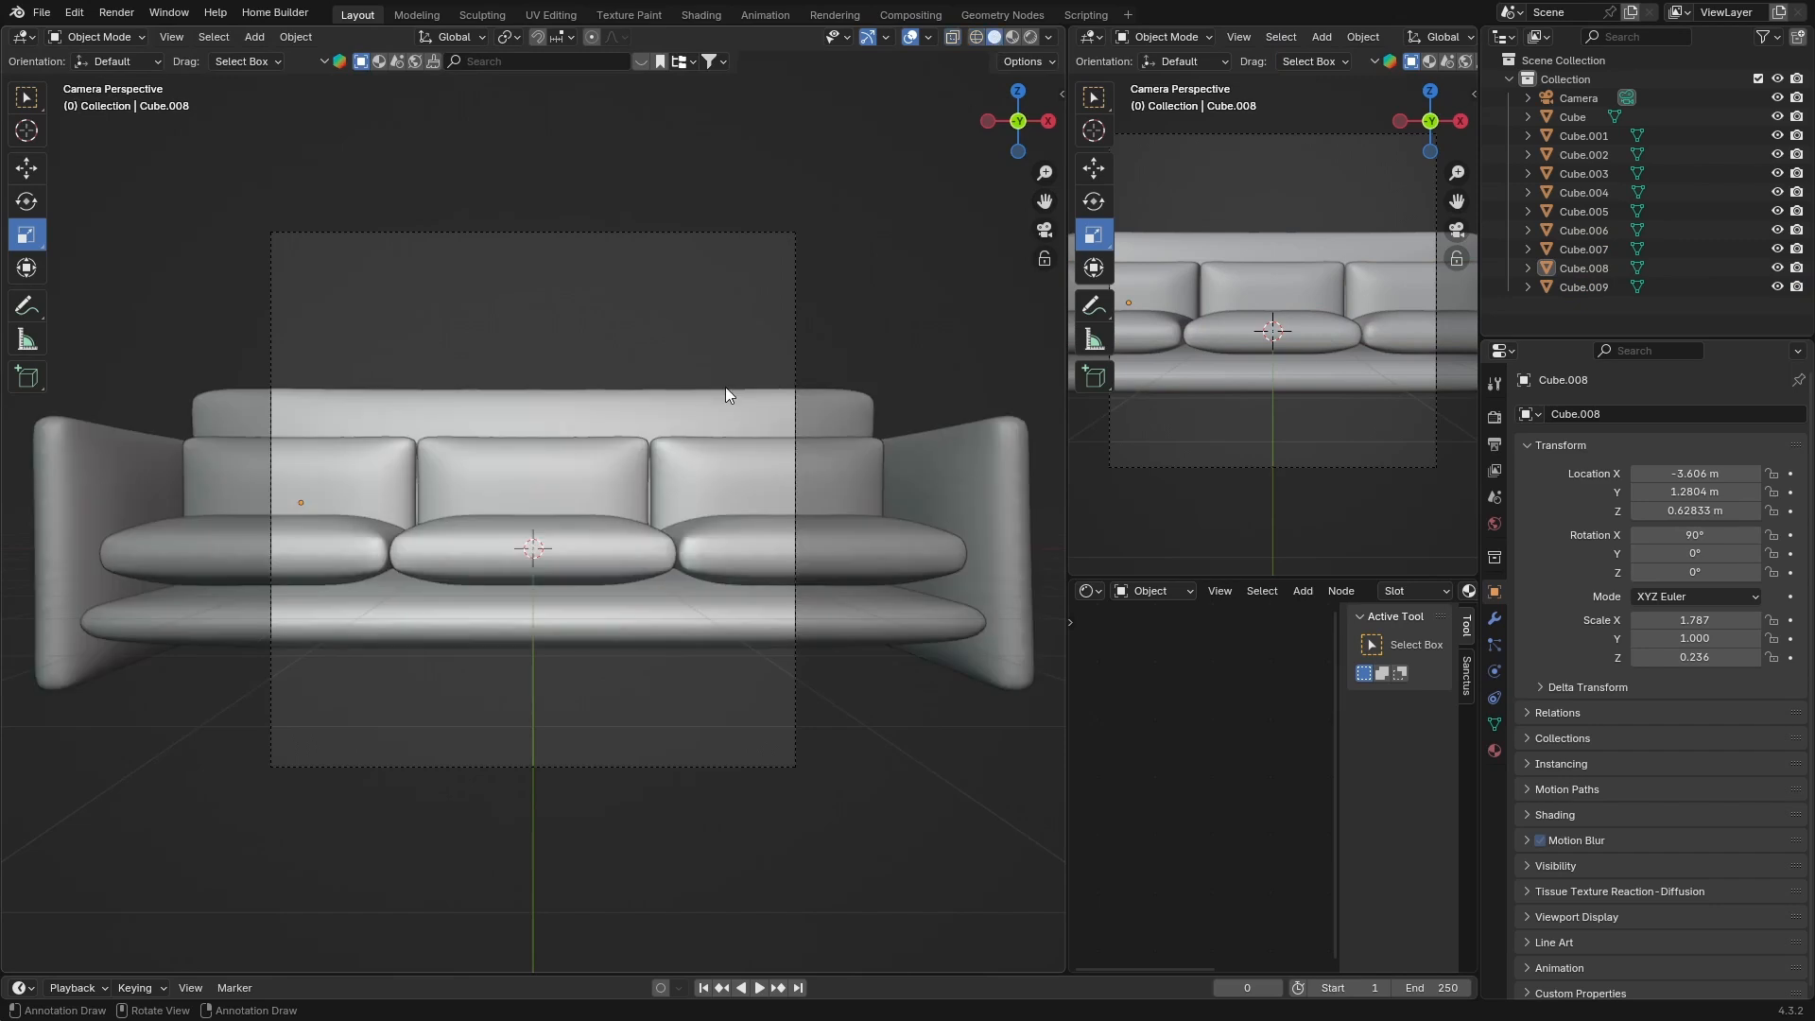
# Select the three upright back cushions and raise them along Z to about 1.19 m in the side view
pyautogui.click(811, 463)
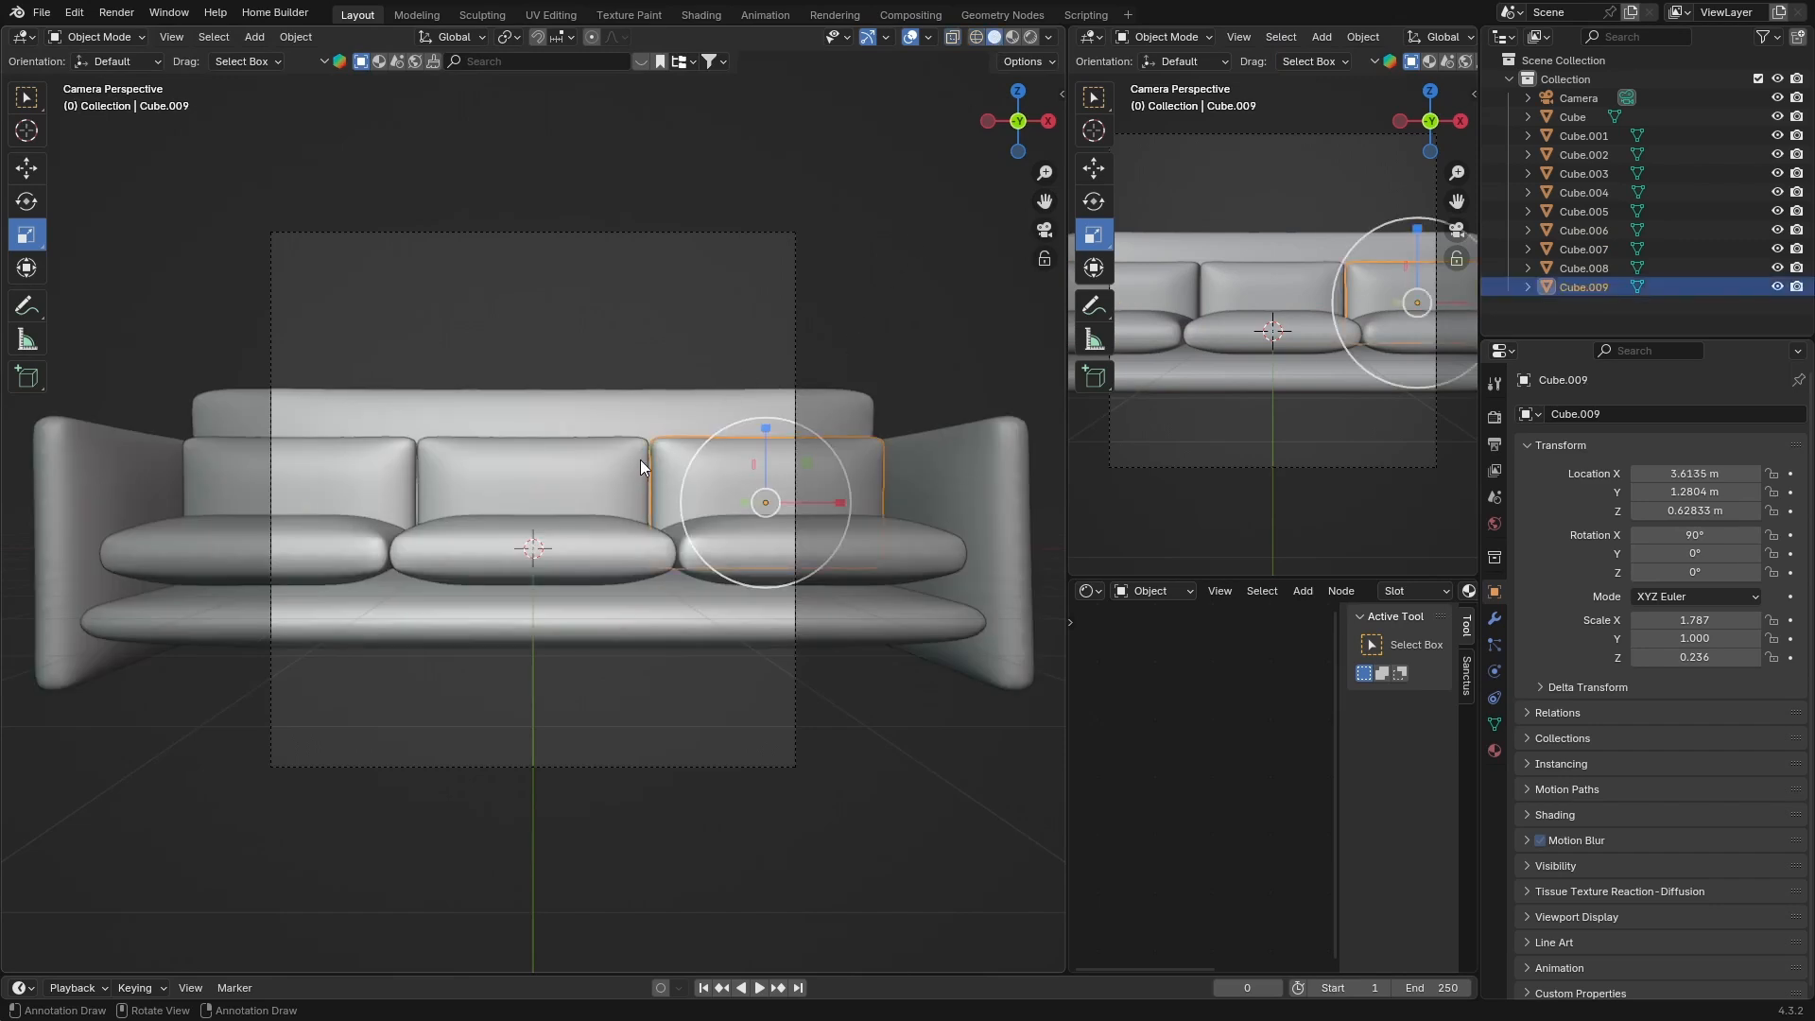
pyautogui.keyDown('shift'); pyautogui.click(608, 457); pyautogui.keyUp('shift')
pyautogui.keyDown('shift'); pyautogui.click(355, 457); pyautogui.keyUp('shift')
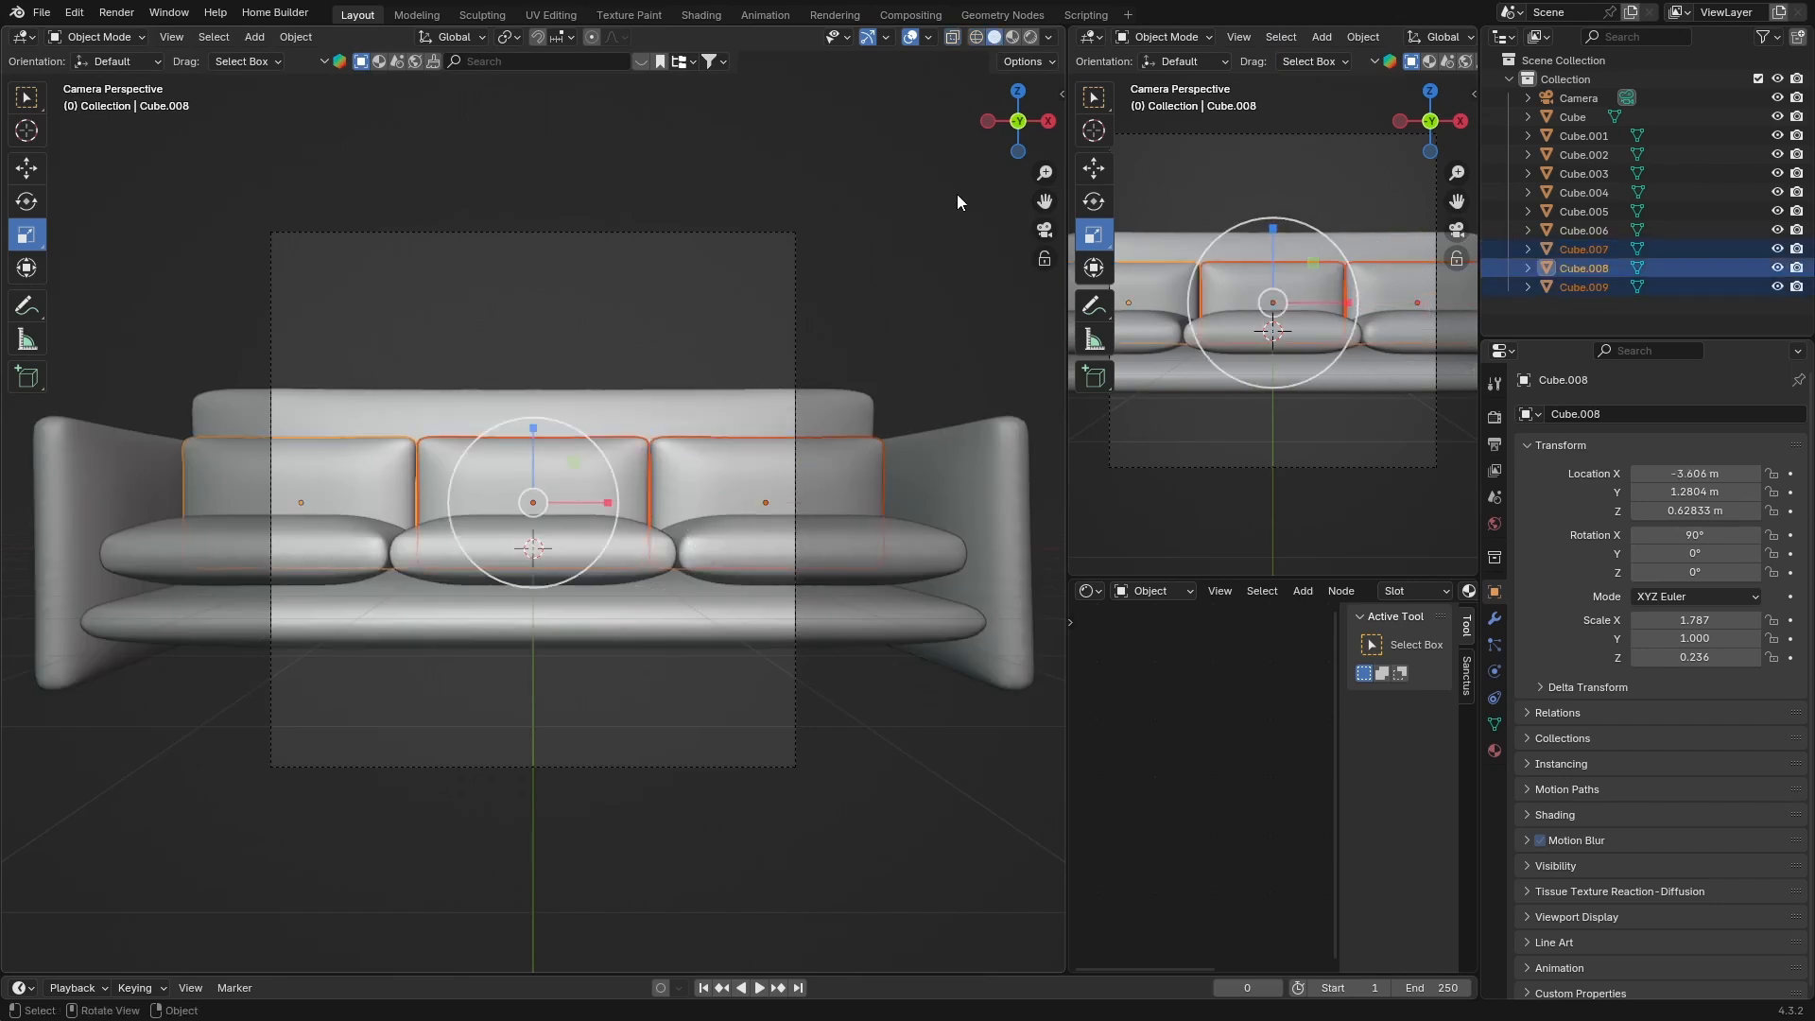
pyautogui.click(1046, 128)
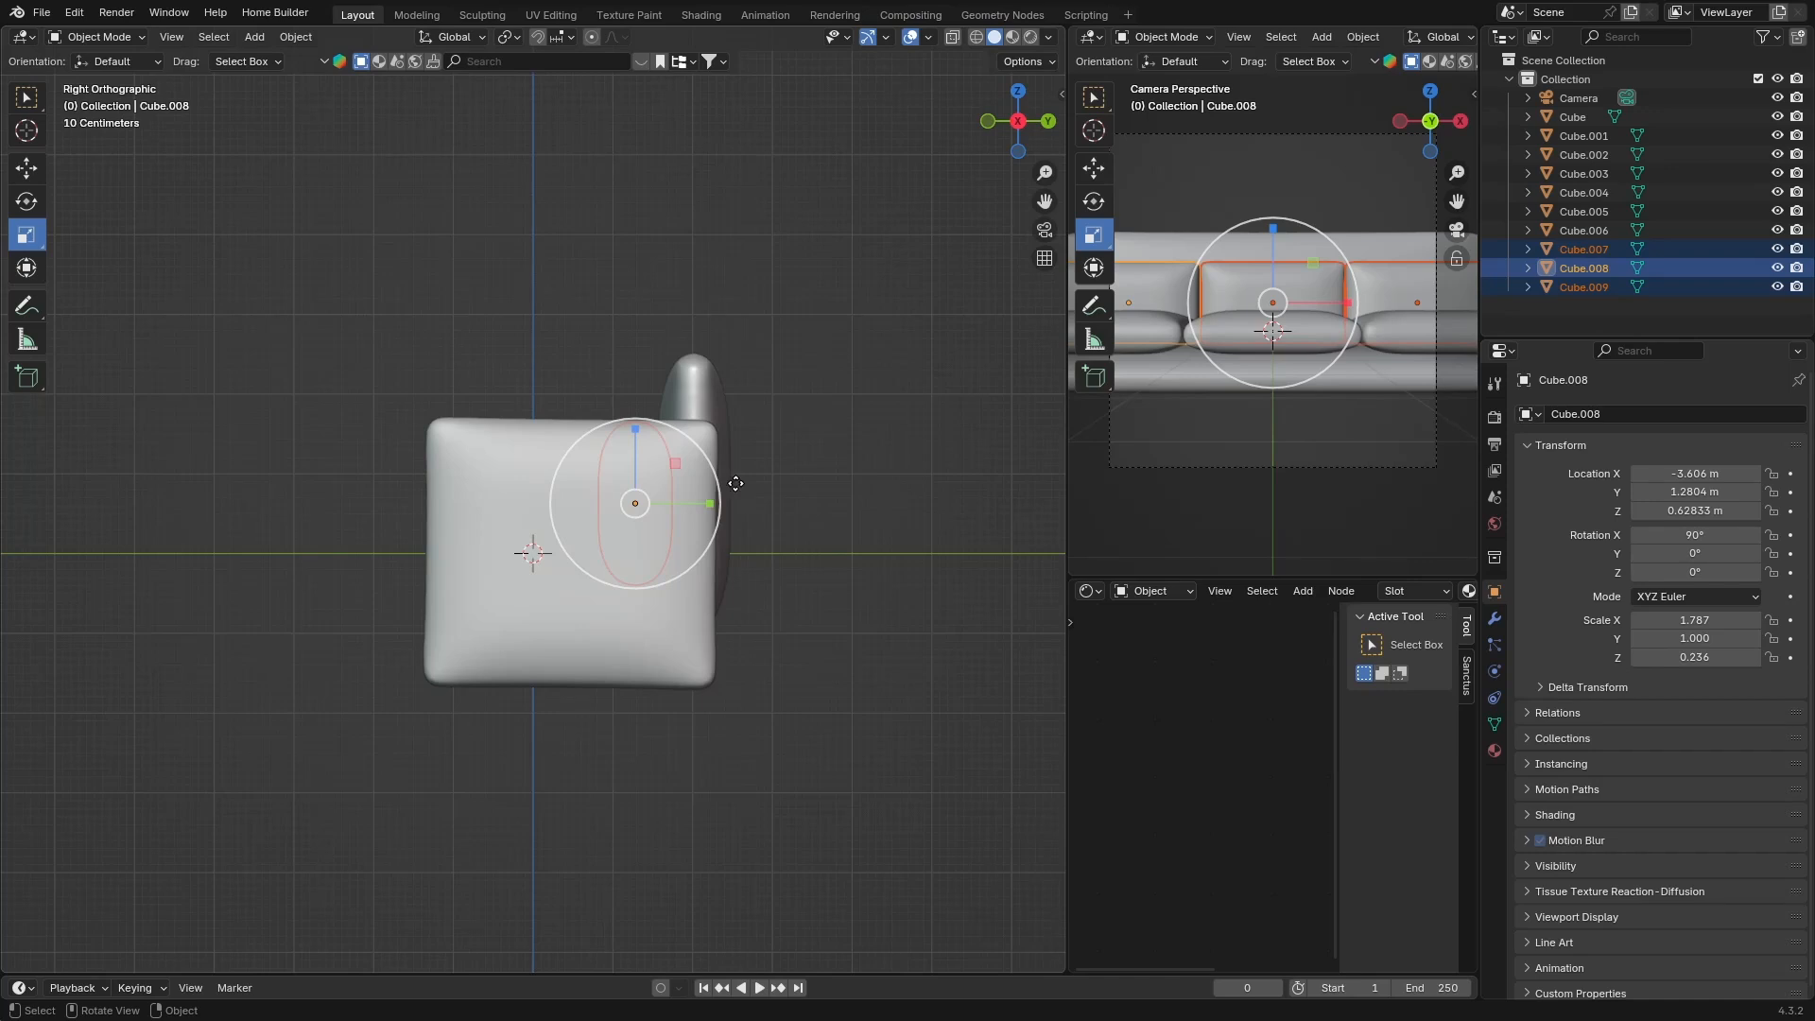
pyautogui.press('g')
pyautogui.press('z')
pyautogui.click(741, 425)
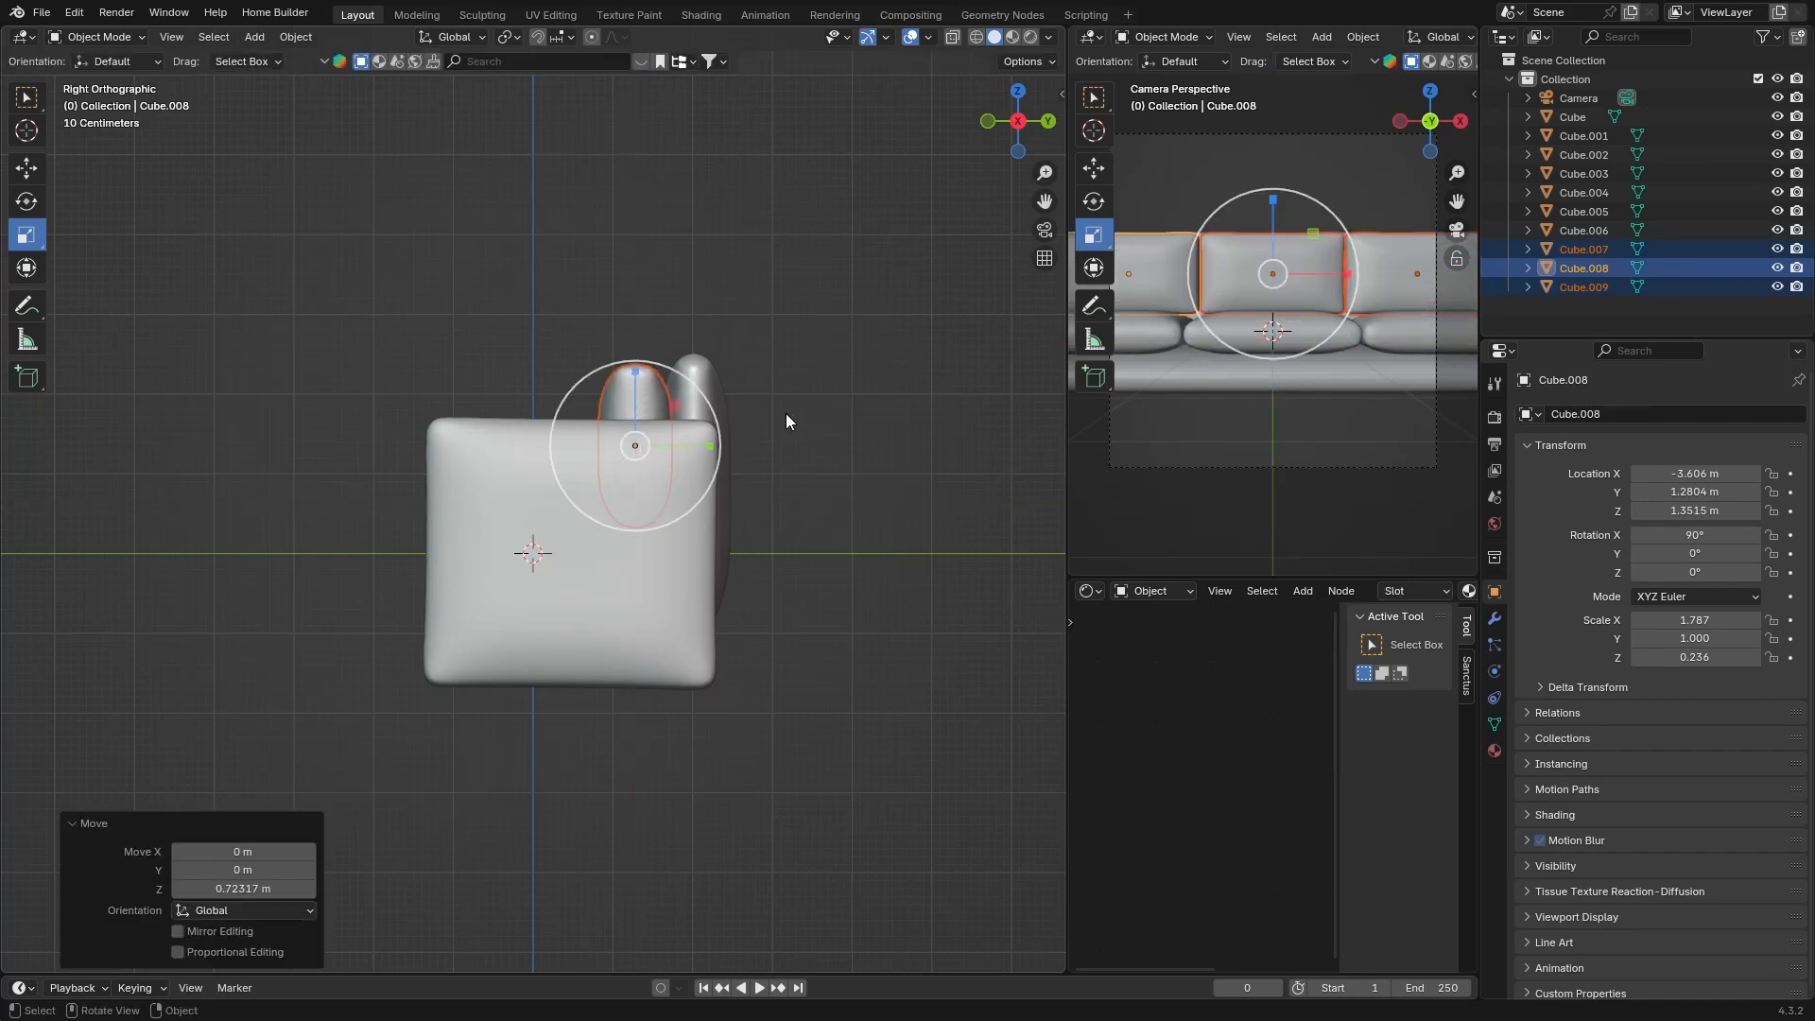
pyautogui.click(396, 626)
pyautogui.moveTo(395, 627)
pyautogui.mouseDown(button='middle')
pyautogui.moveTo(610, 671)
pyautogui.moveTo(361, 627)
pyautogui.moveTo(368, 604)
pyautogui.mouseUp(button='middle')
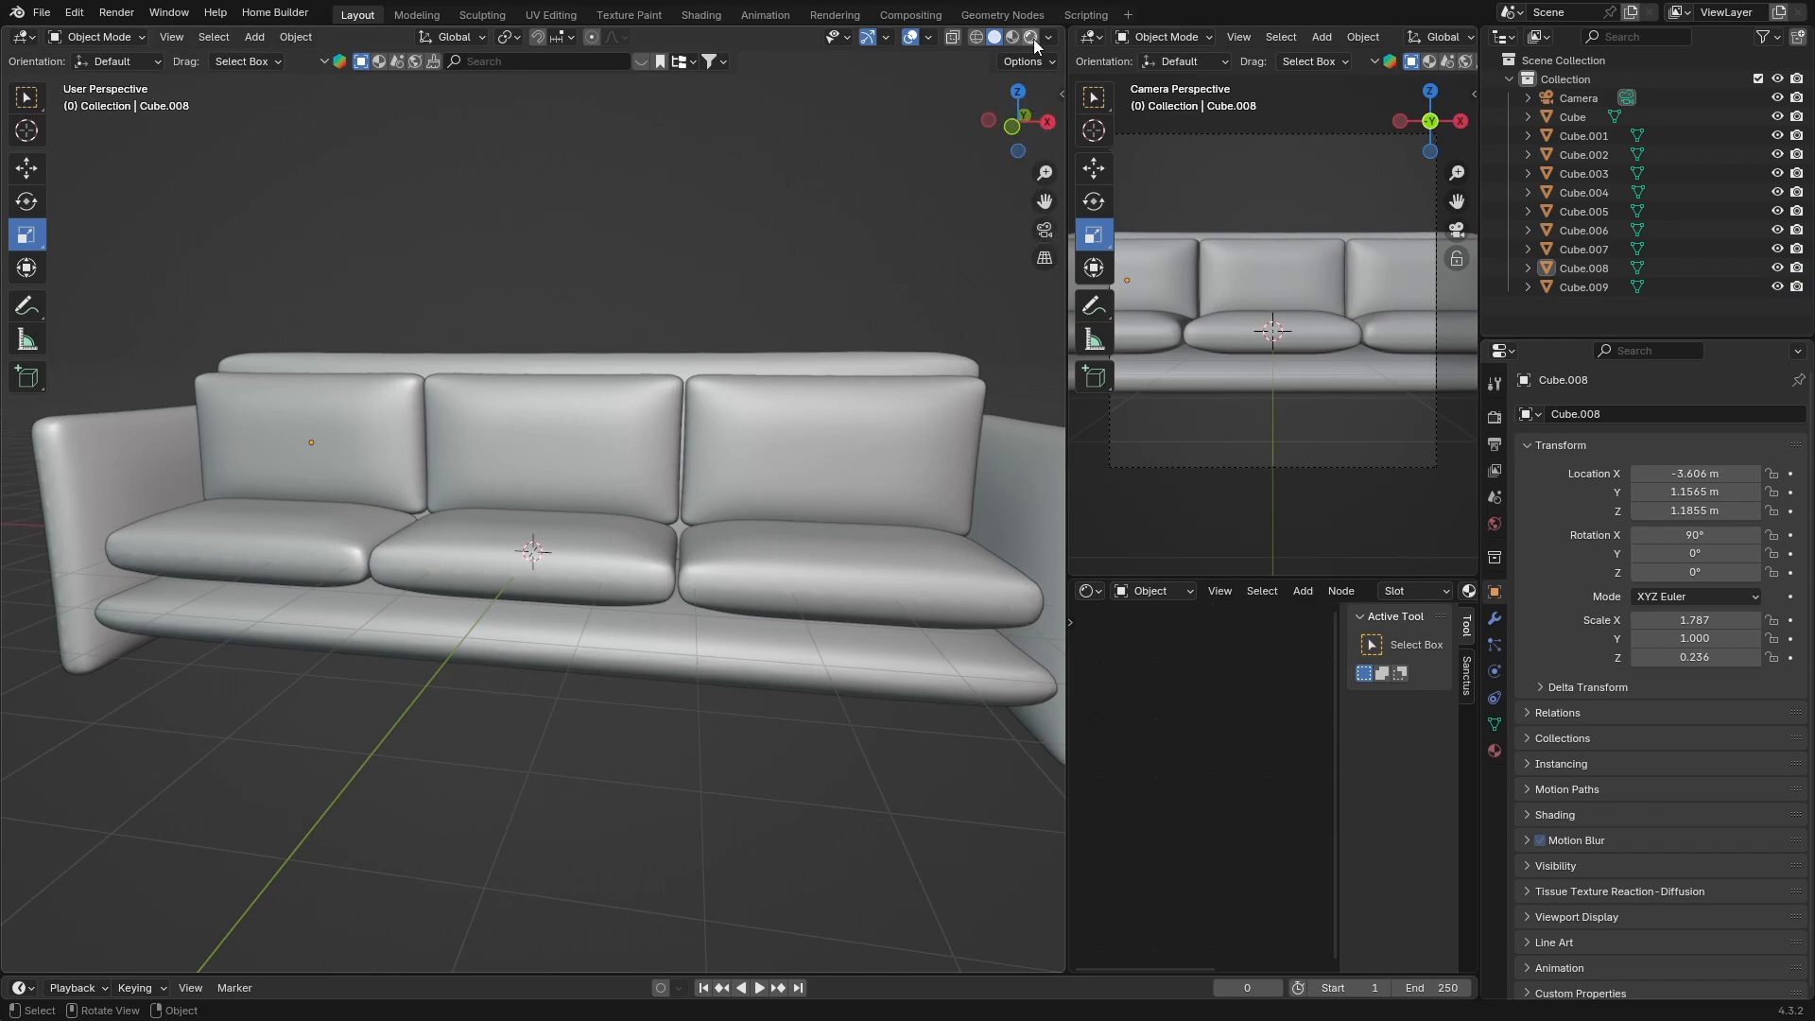
# Switch the viewport to rendered shading and orbit around the sofa
pyautogui.press('z')
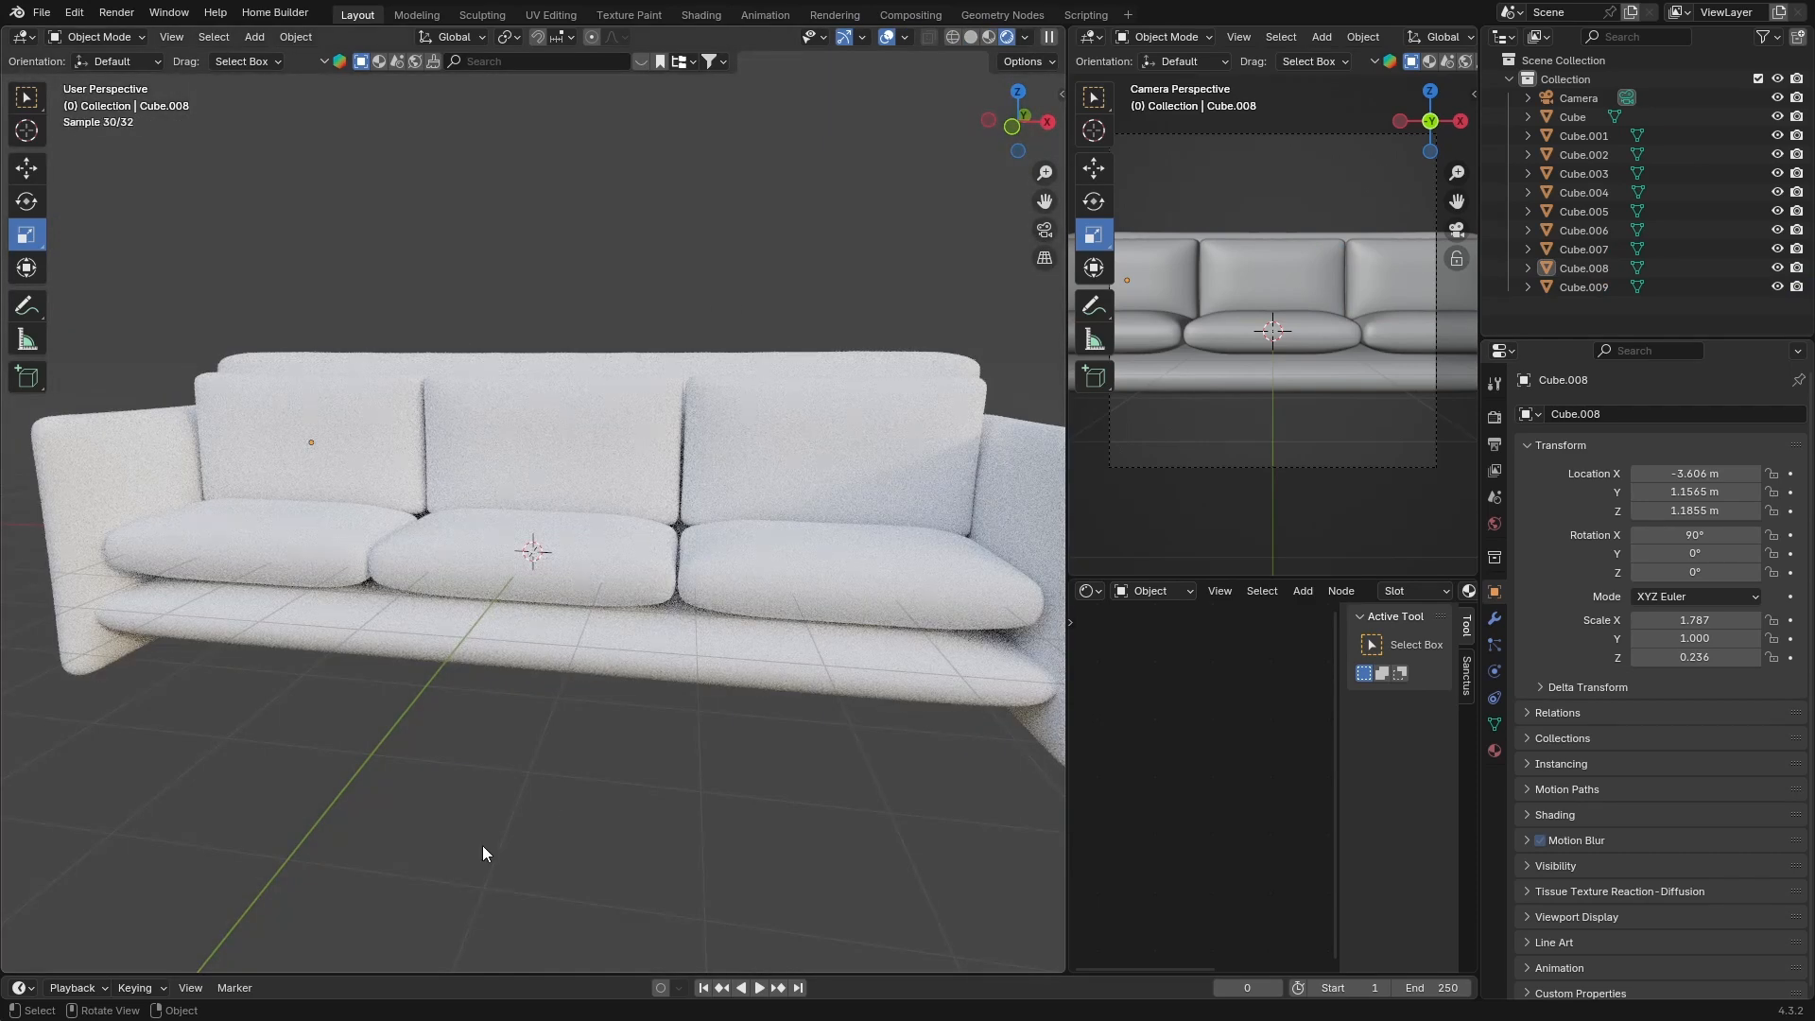
pyautogui.moveTo(482, 845); pyautogui.dragTo(575, 700, button='middle')
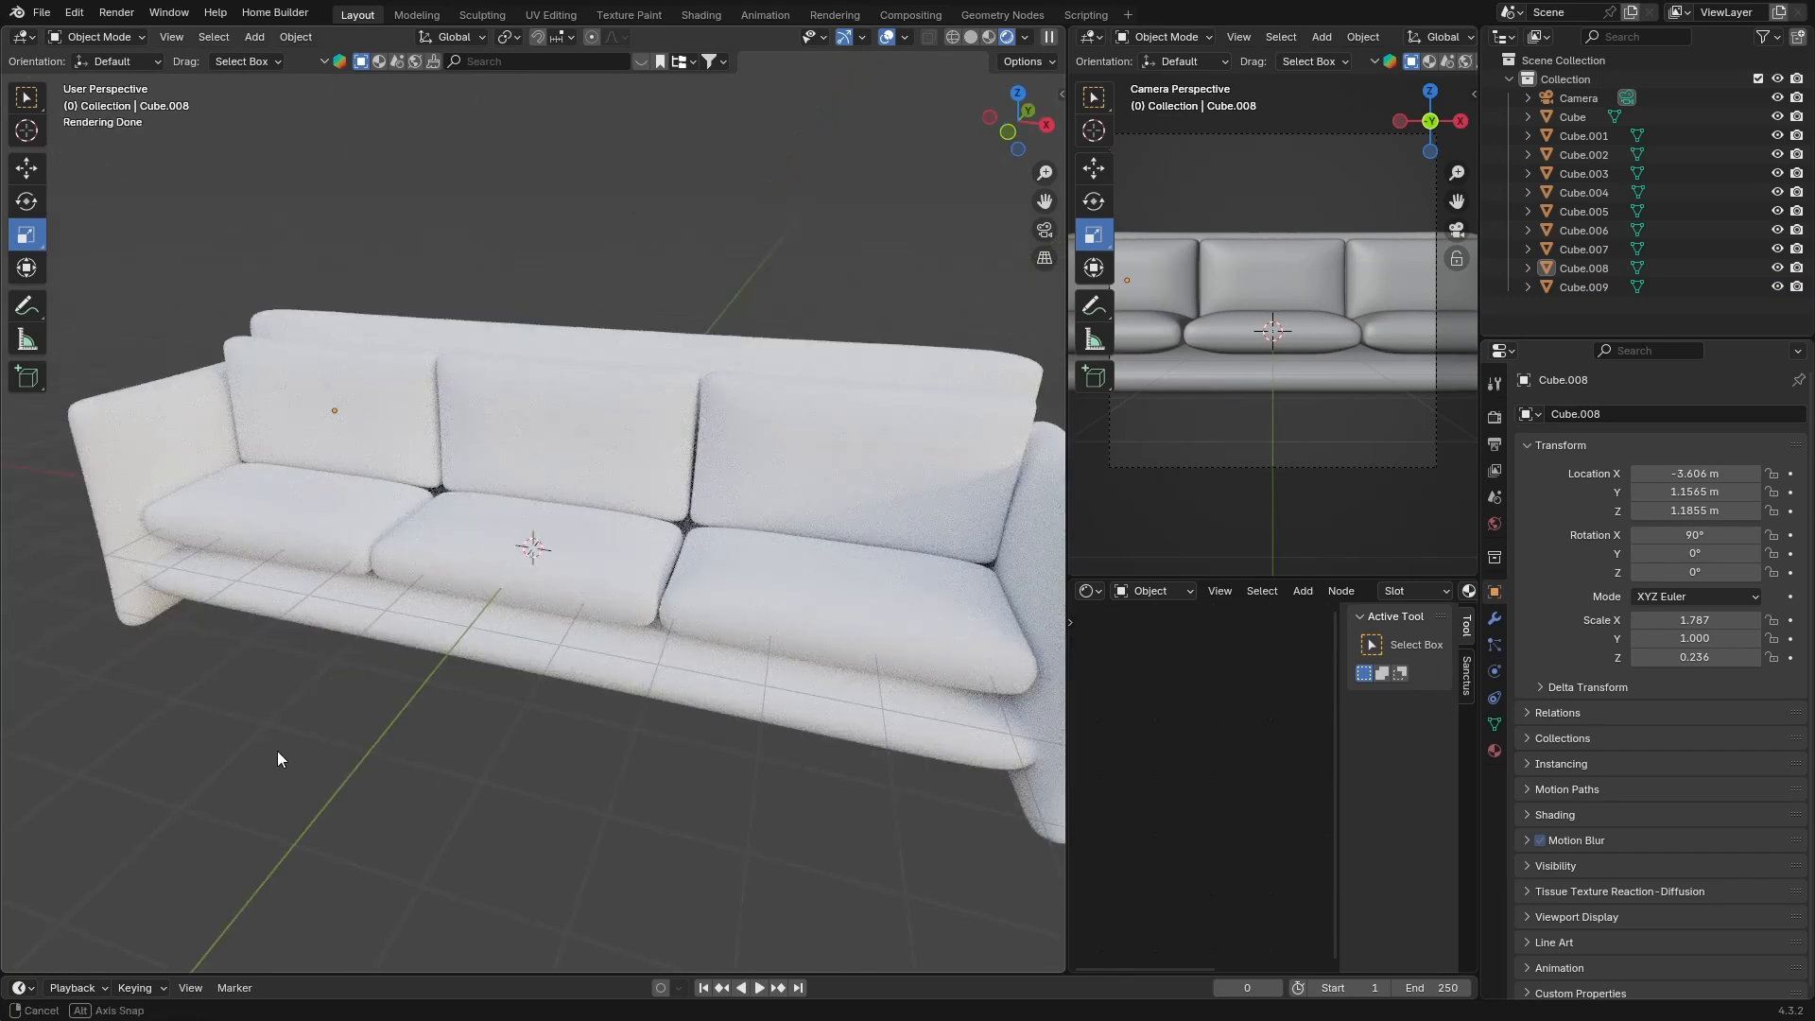
pyautogui.moveTo(276, 751); pyautogui.dragTo(841, 397, button='middle')
# Select the right back cushion and browse the Cloth UV materials in the Realtime Materials library
pyautogui.click(839, 390)
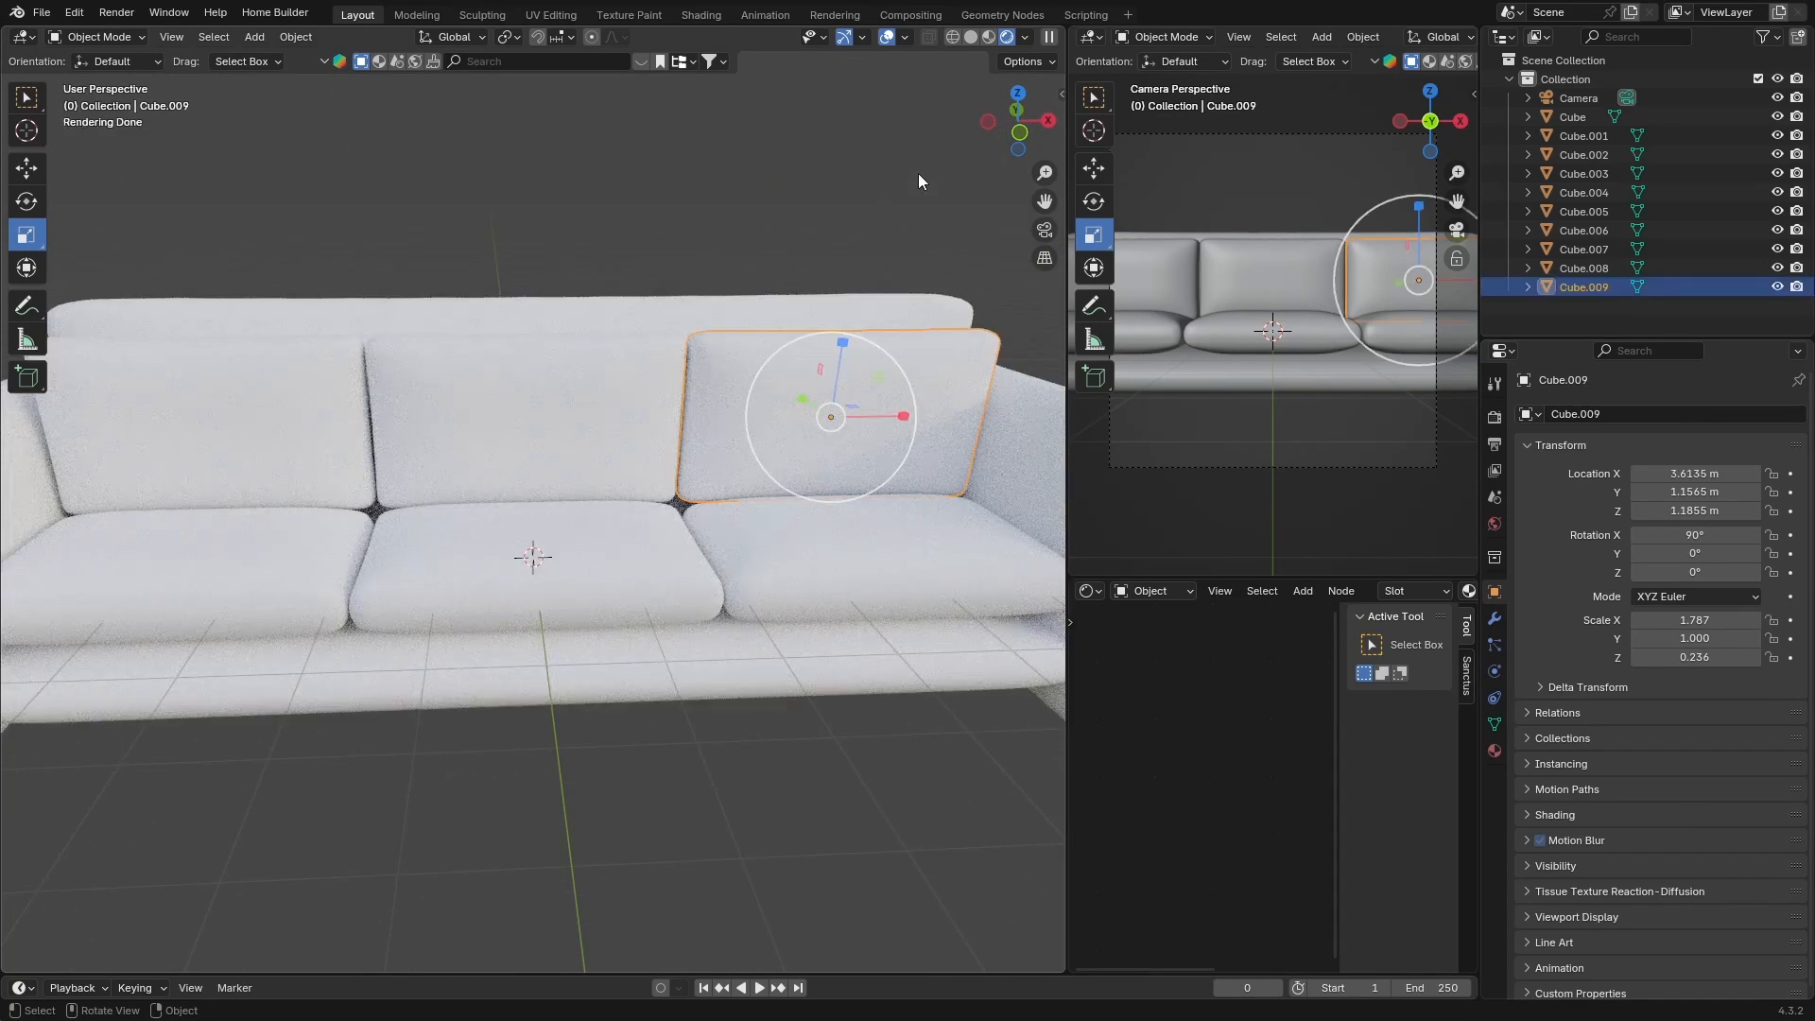
pyautogui.click(1060, 94)
pyautogui.moveTo(1044, 91); pyautogui.dragTo(1245, 113)
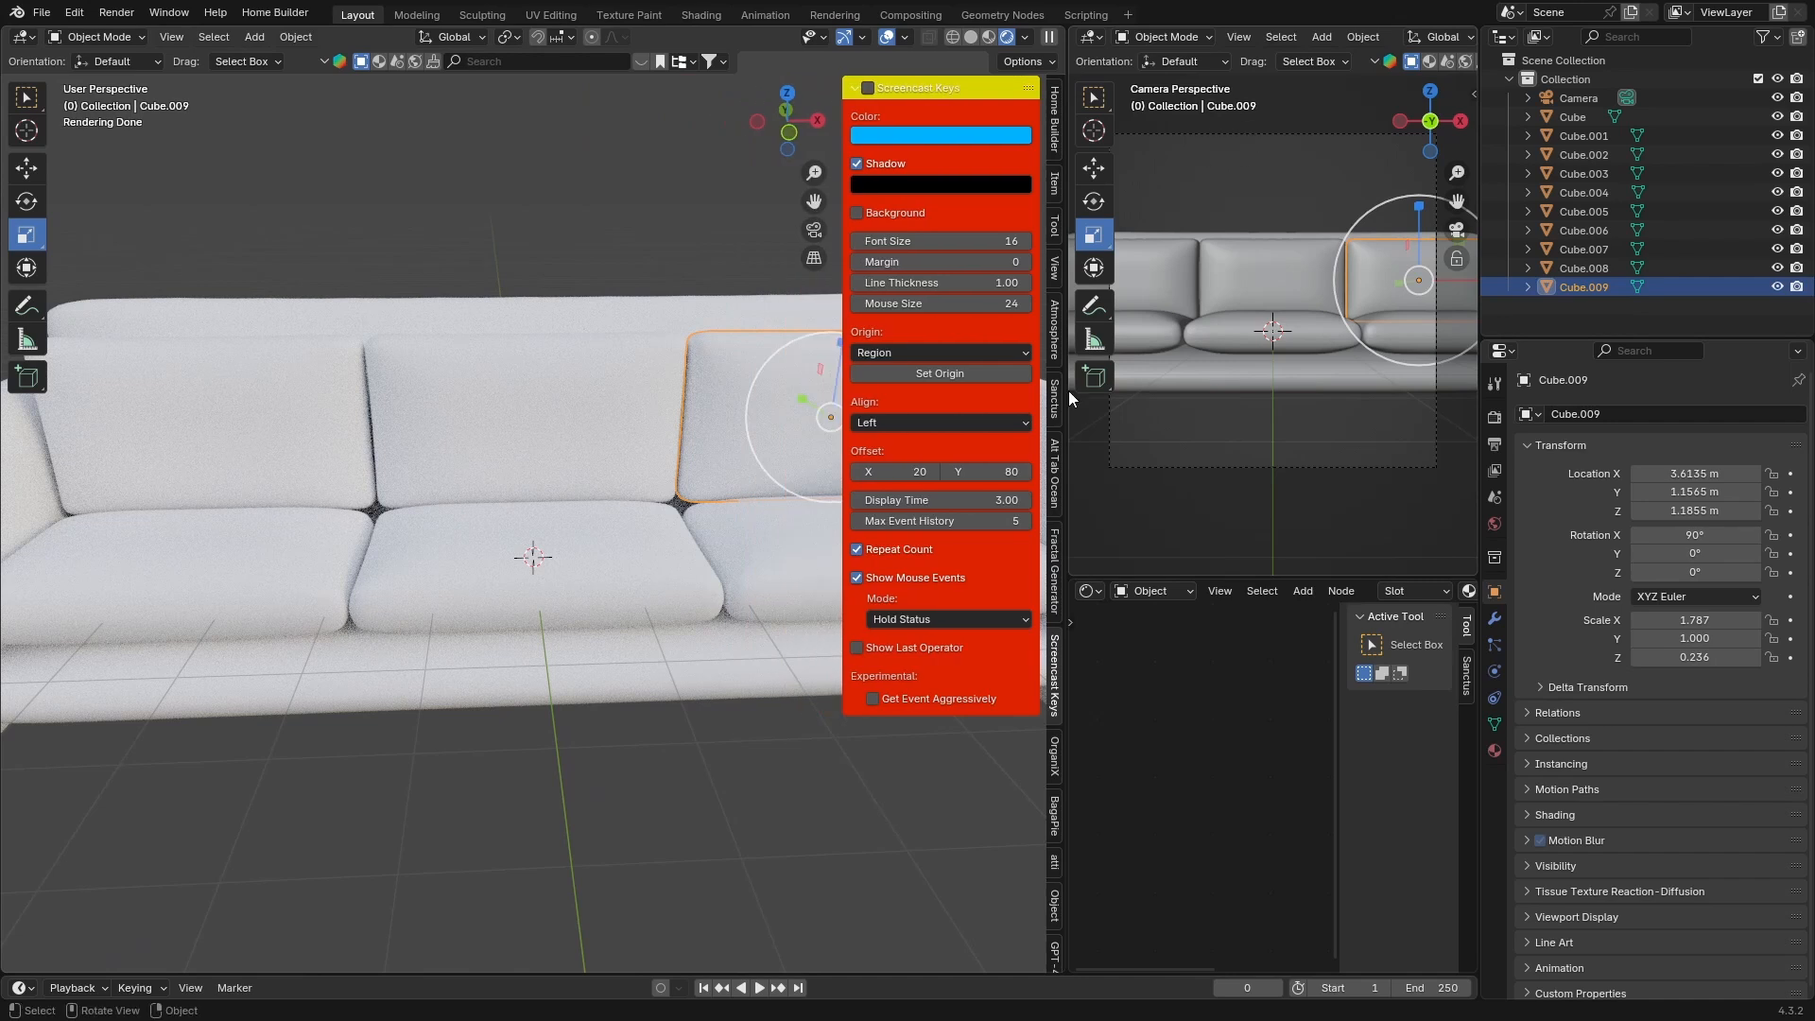
pyautogui.moveTo(1055, 962); pyautogui.dragTo(1054, 701, button='middle')
pyautogui.scroll(-5, 1055, 707)
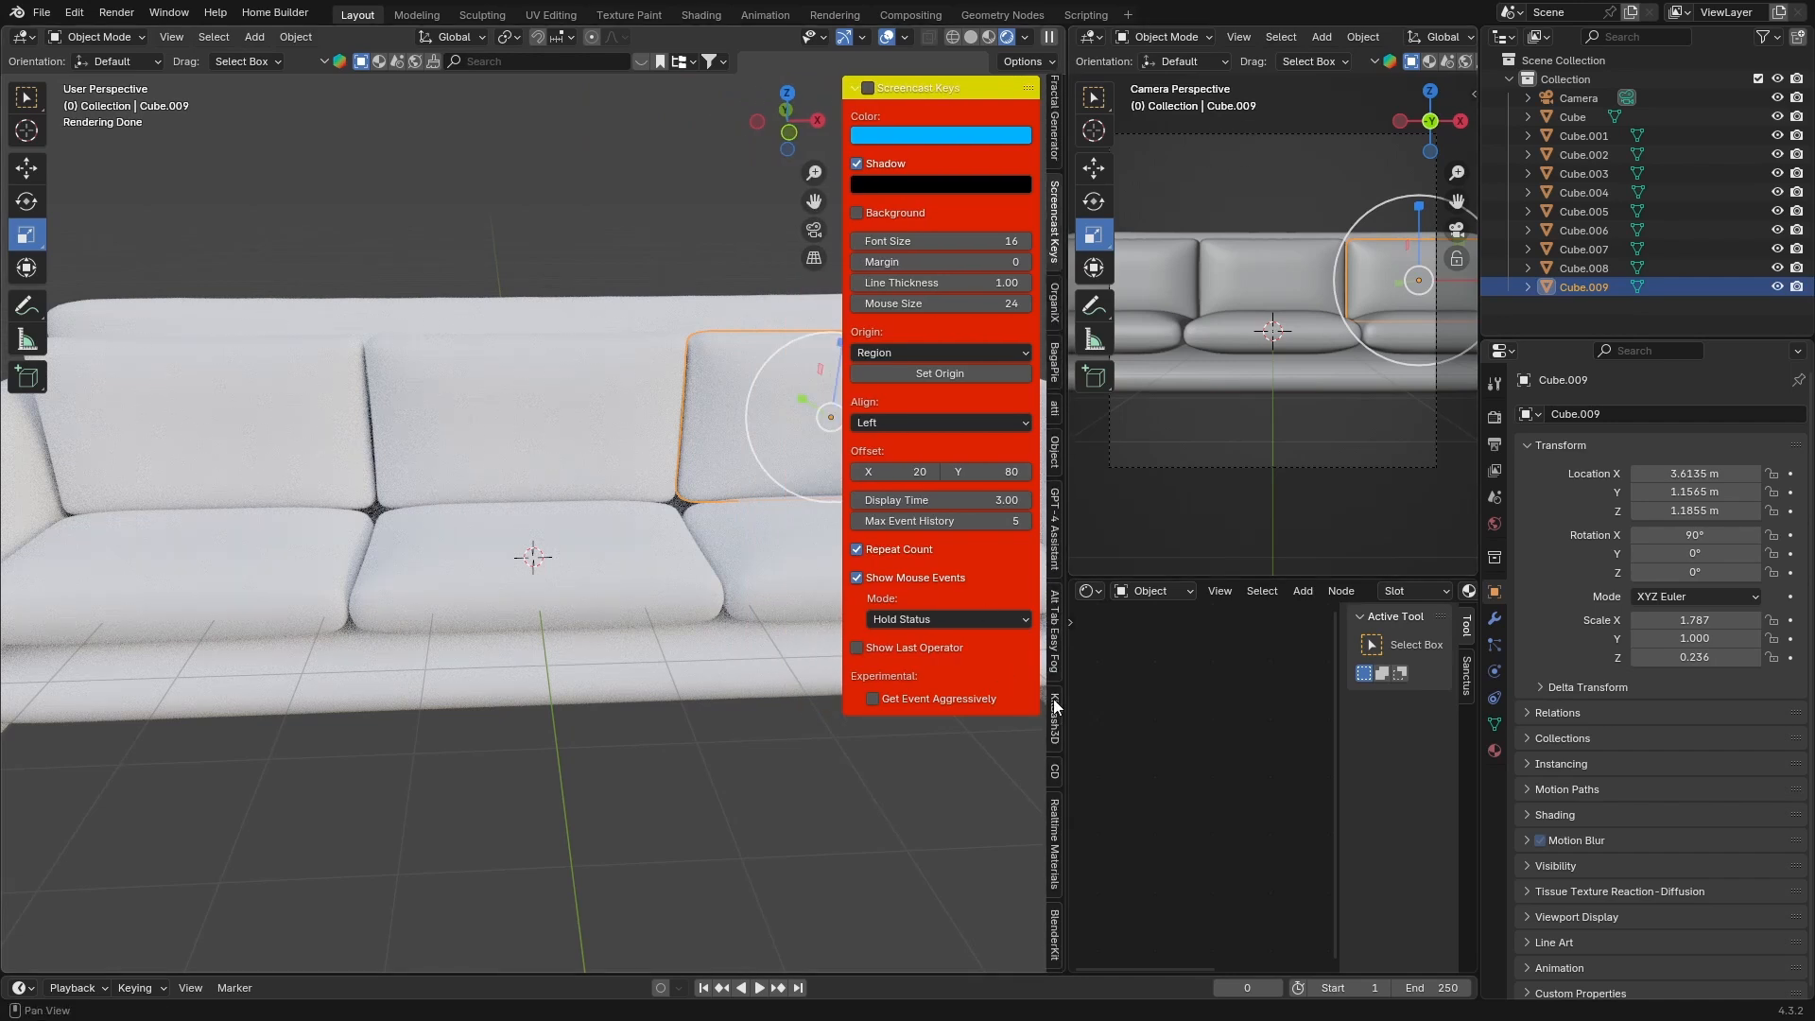
pyautogui.scroll(-4, 1057, 707)
pyautogui.click(1055, 704)
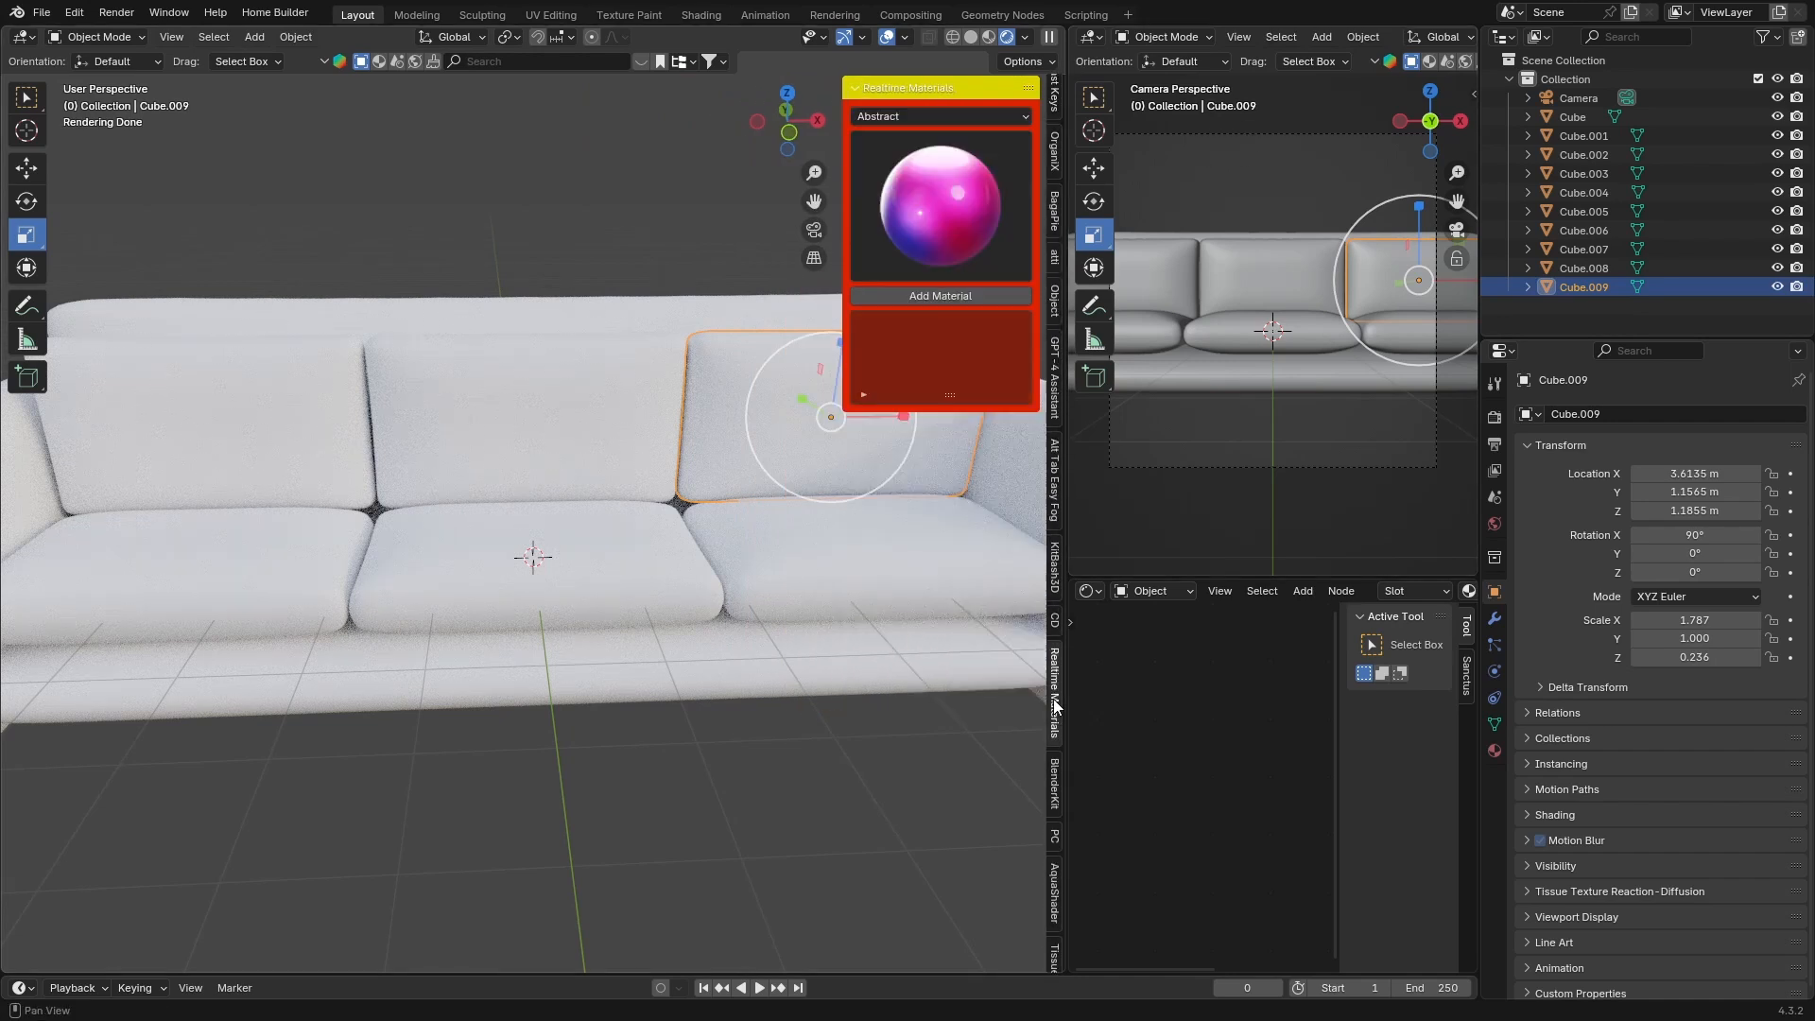
pyautogui.click(928, 191)
pyautogui.click(913, 115)
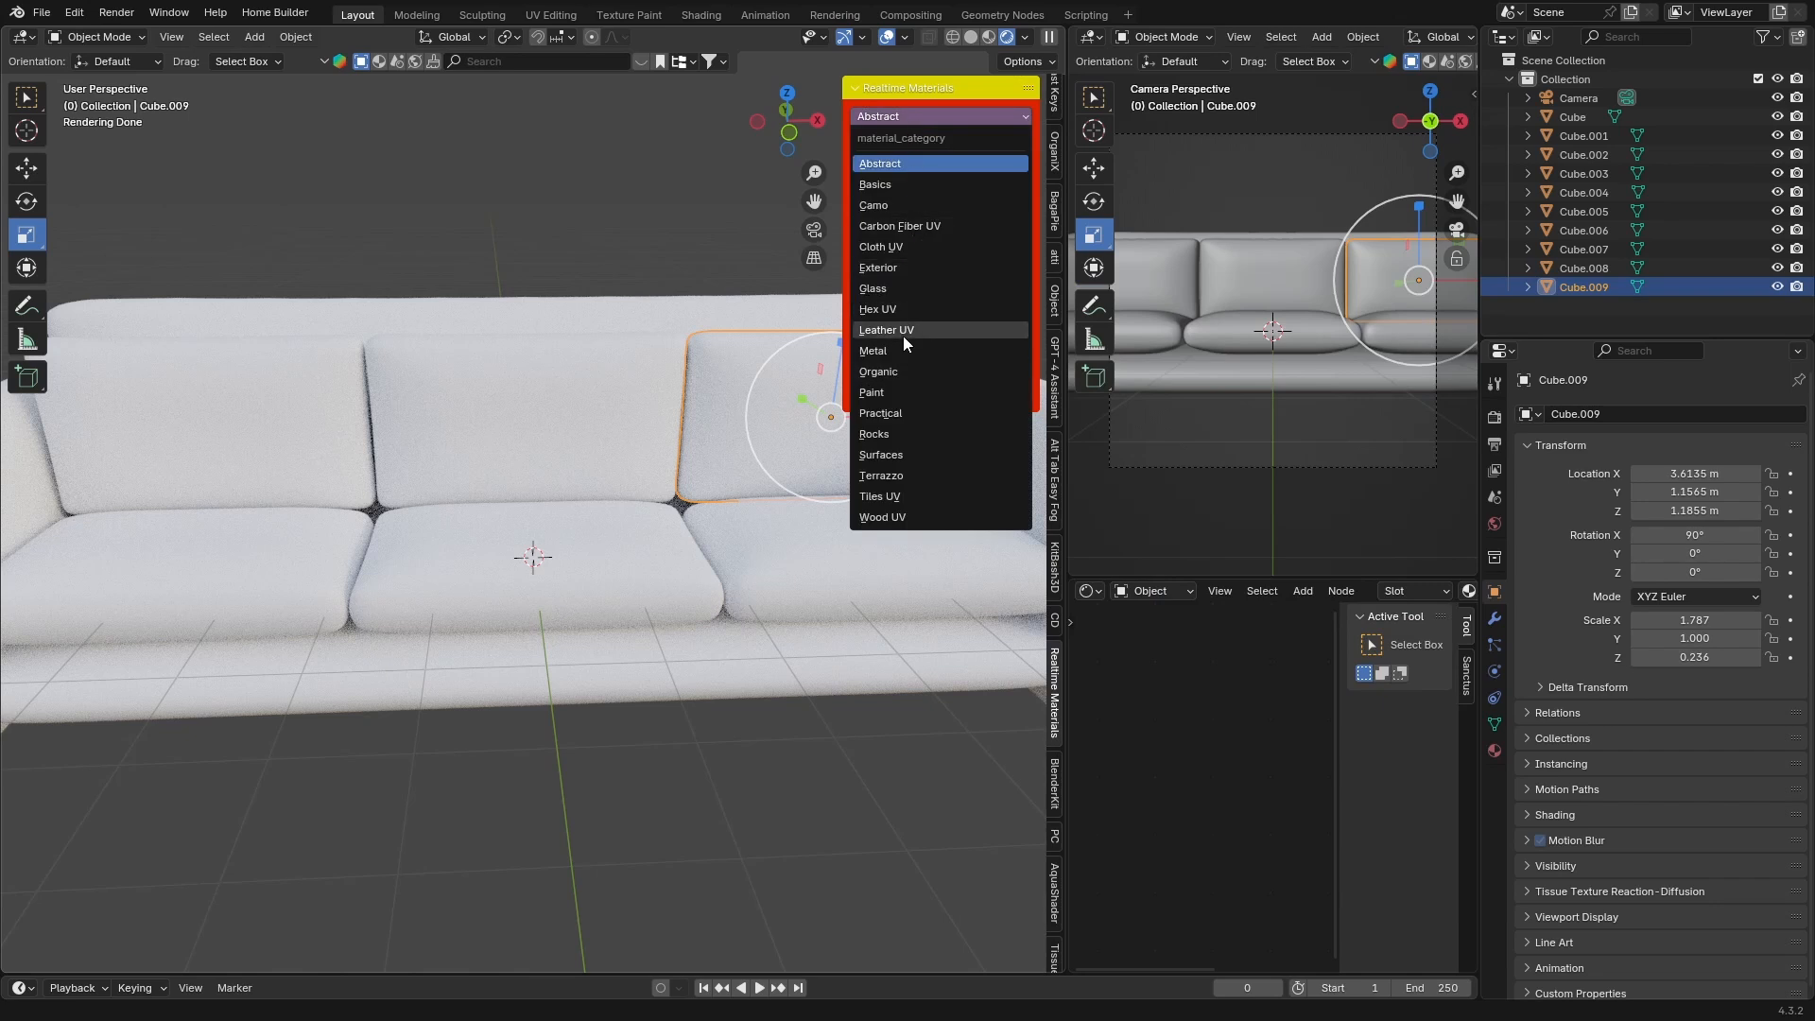
pyautogui.click(910, 246)
pyautogui.click(919, 215)
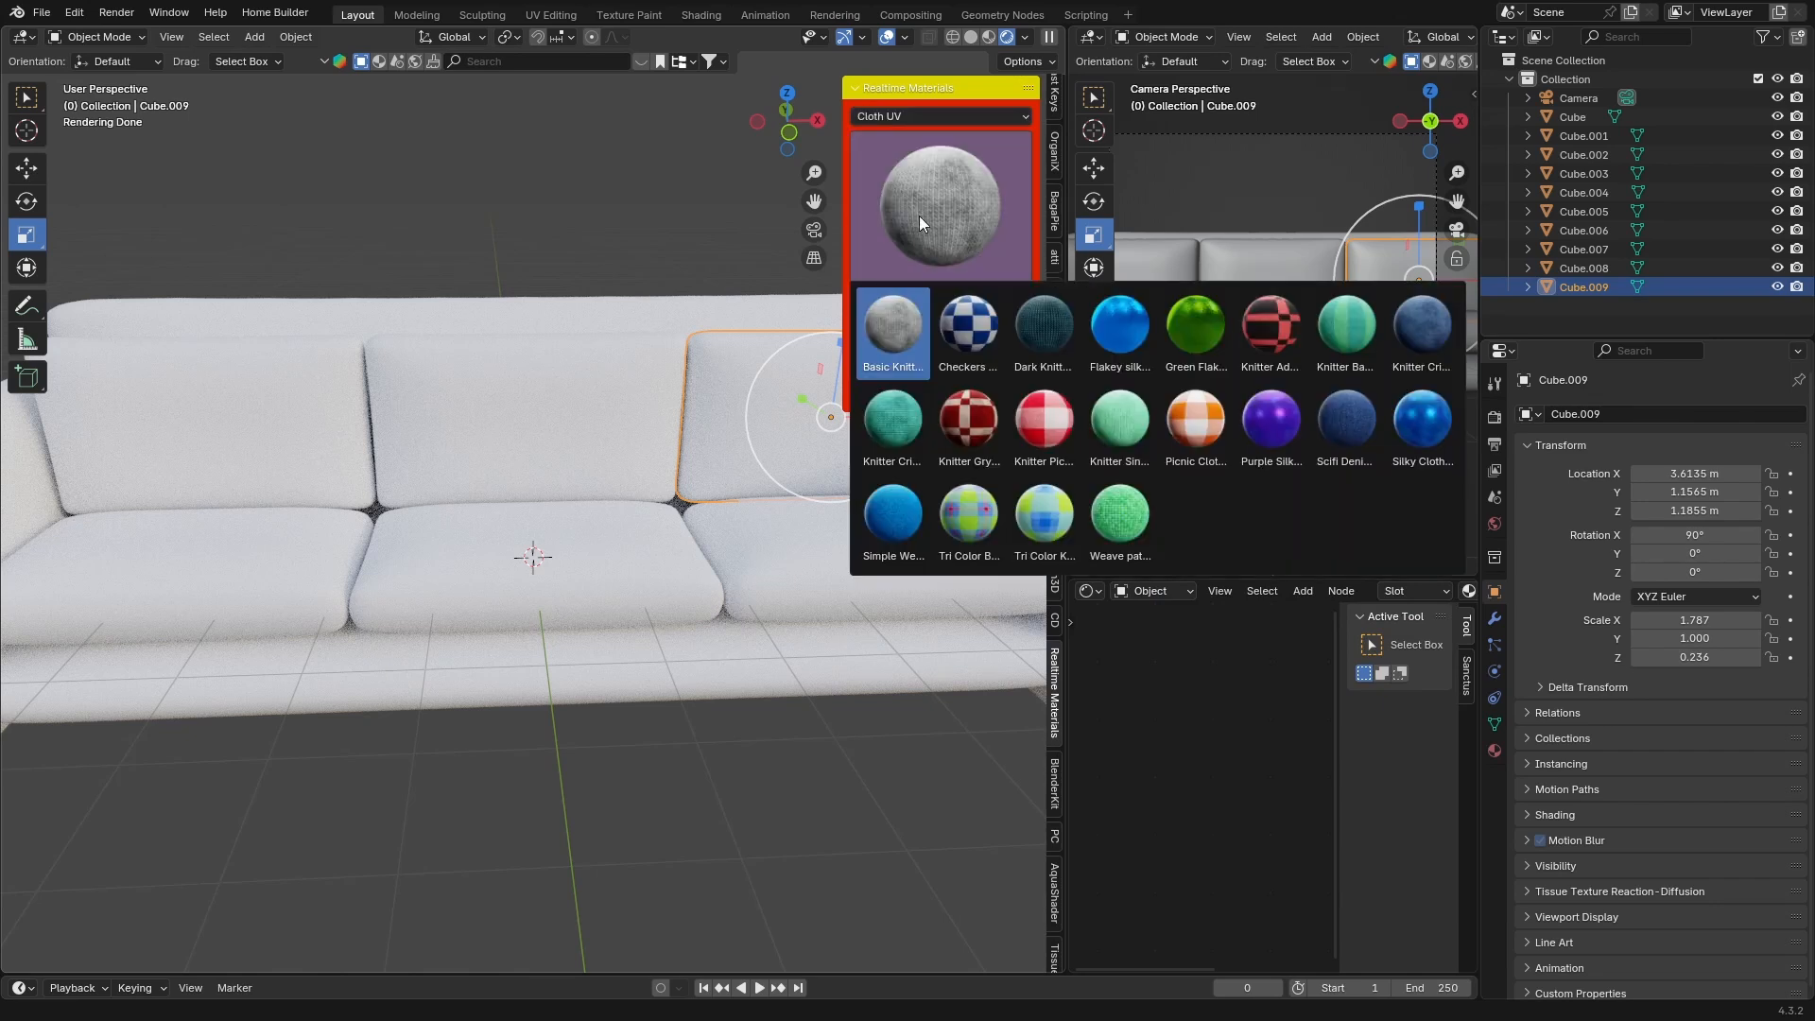
pyautogui.click(913, 115)
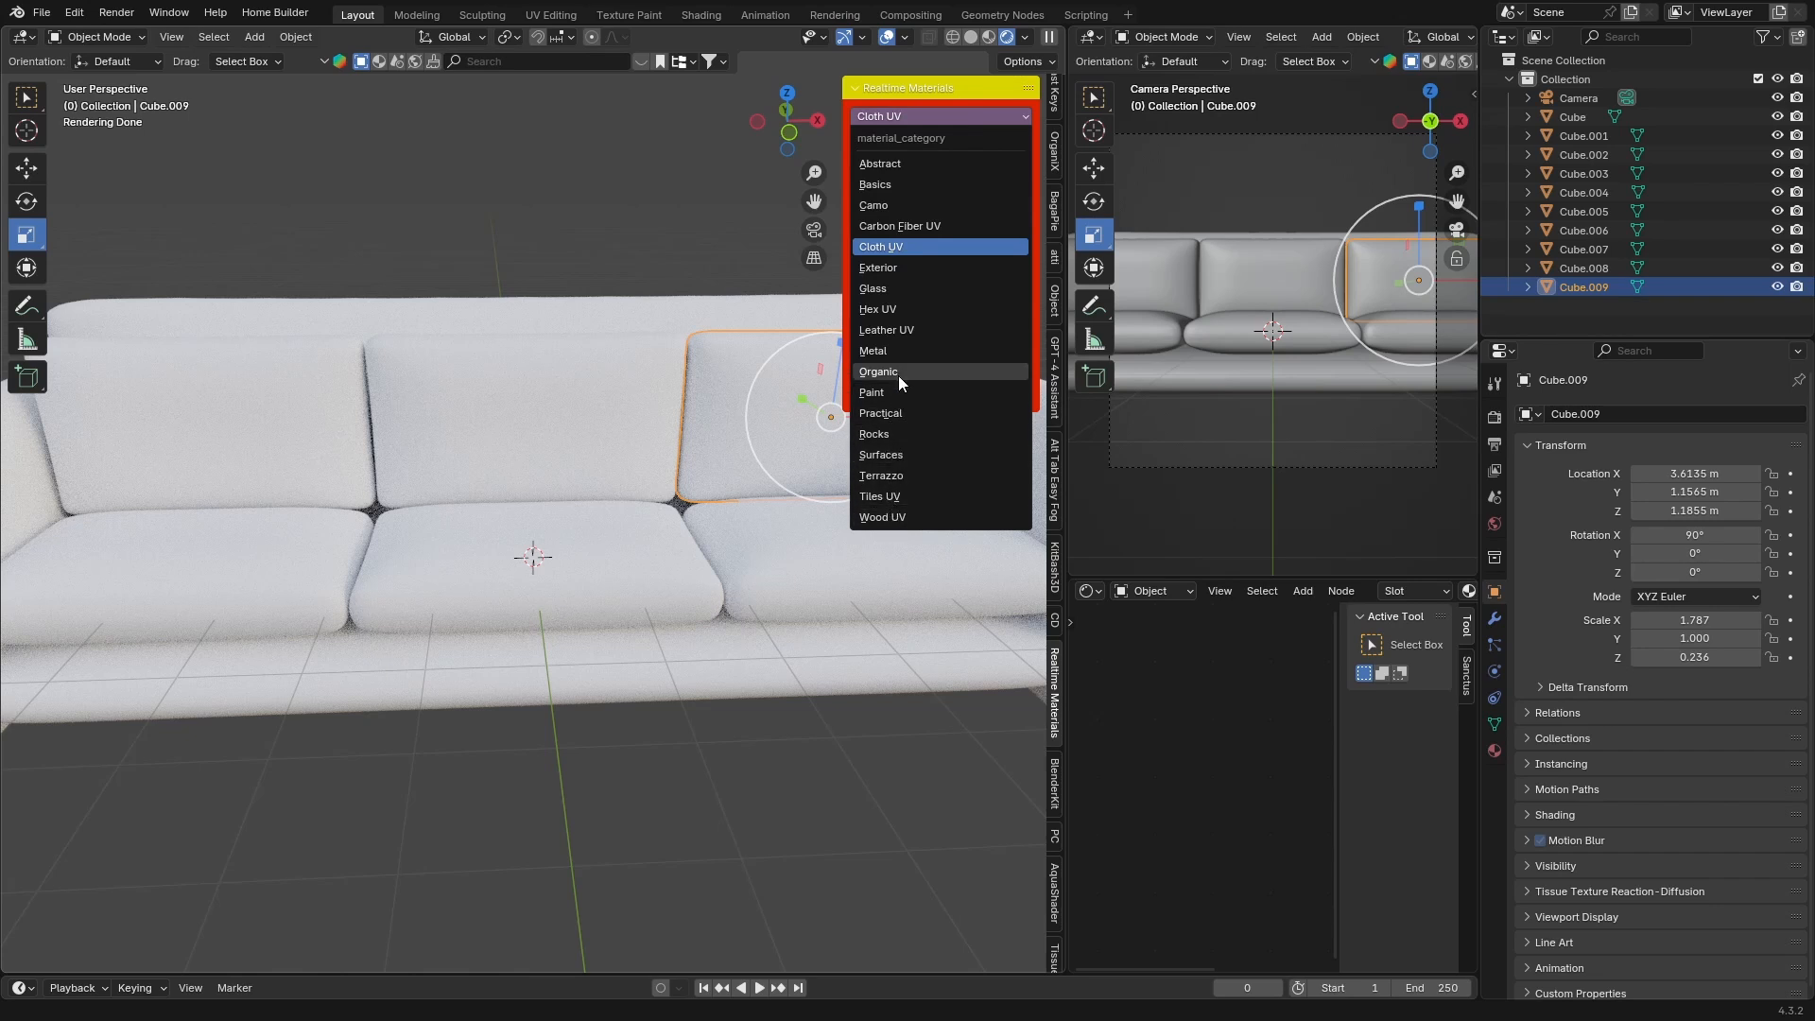
# Apply the Leather_09 material from the Leather UV category to the right back cushion
pyautogui.click(900, 330)
pyautogui.click(933, 202)
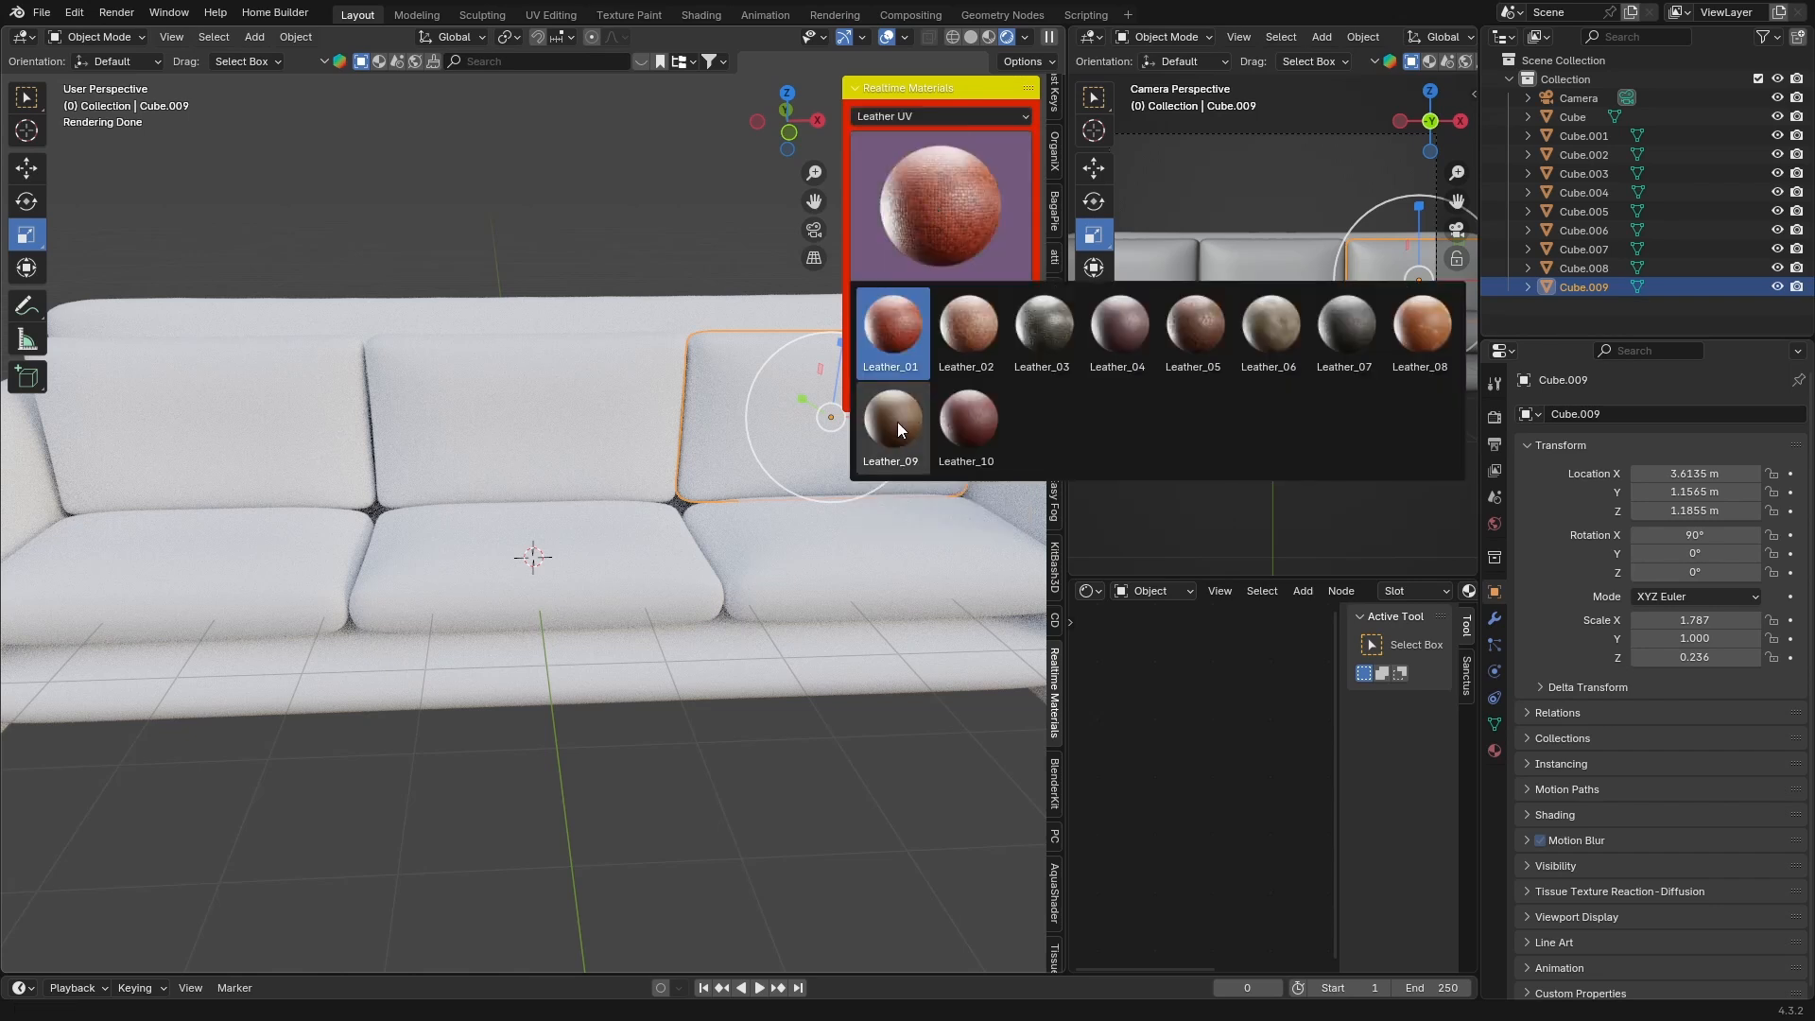
pyautogui.click(1335, 325)
pyautogui.click(993, 299)
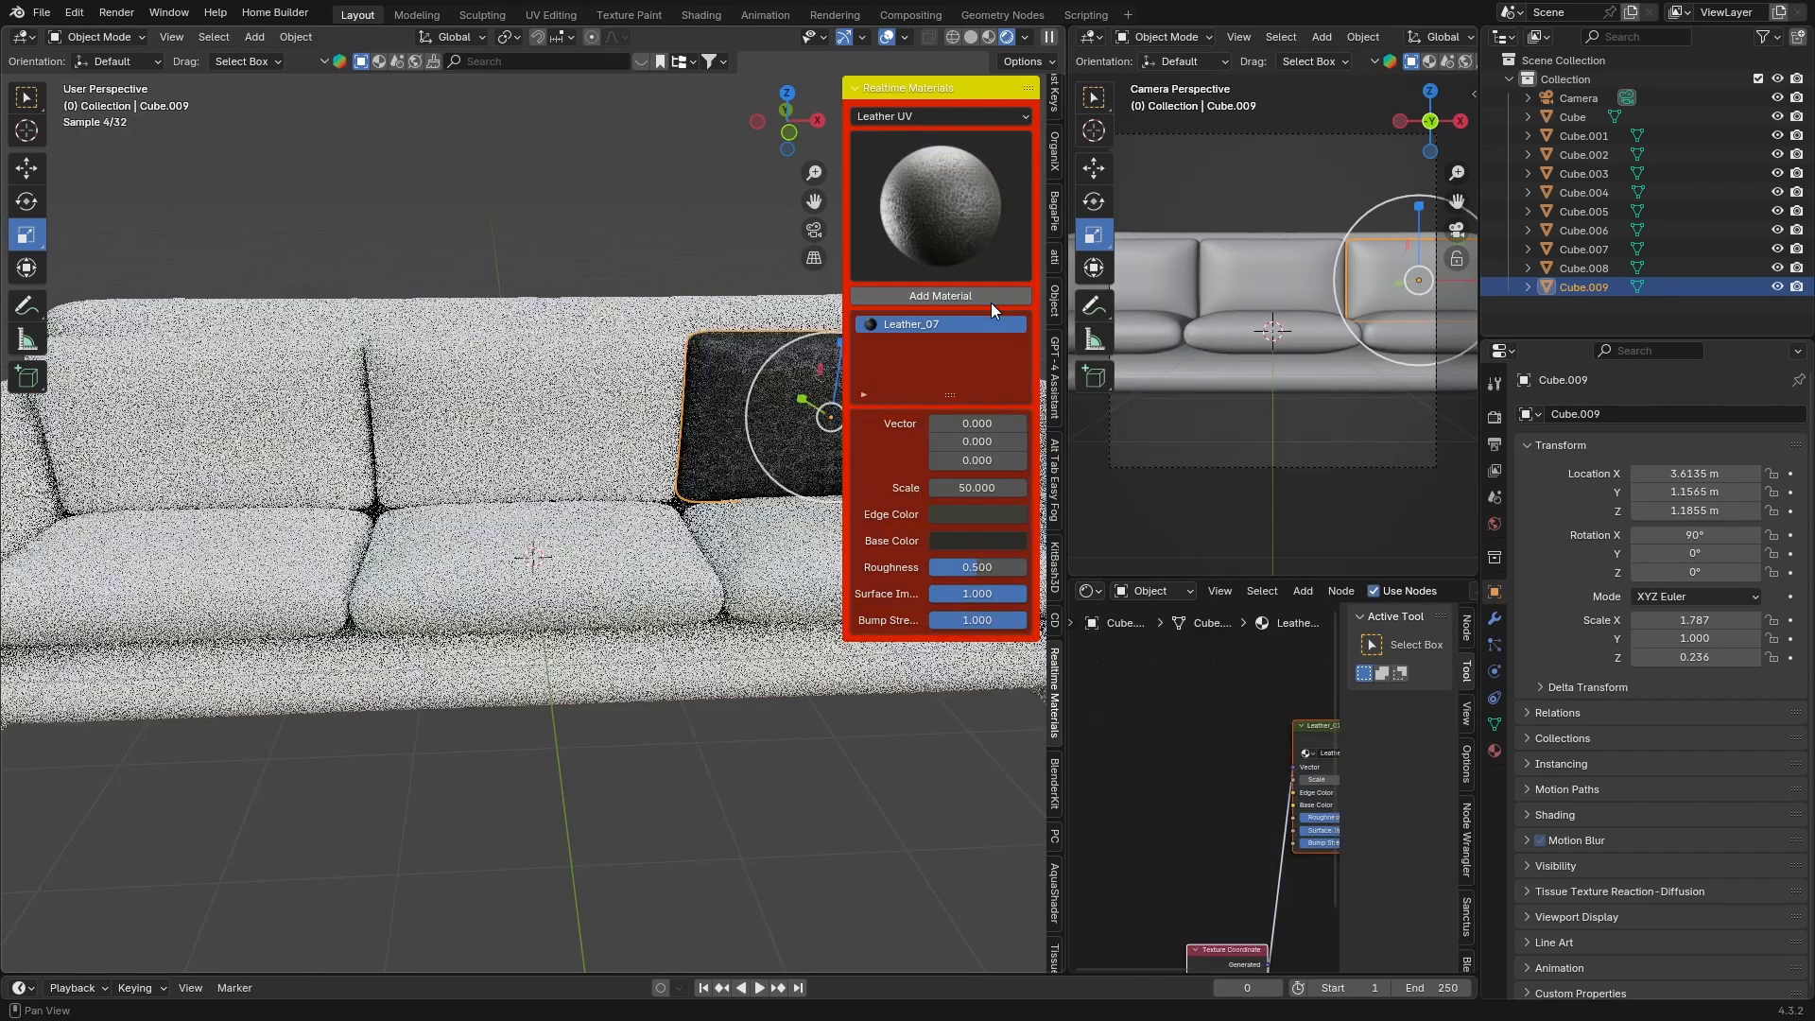
pyautogui.click(927, 235)
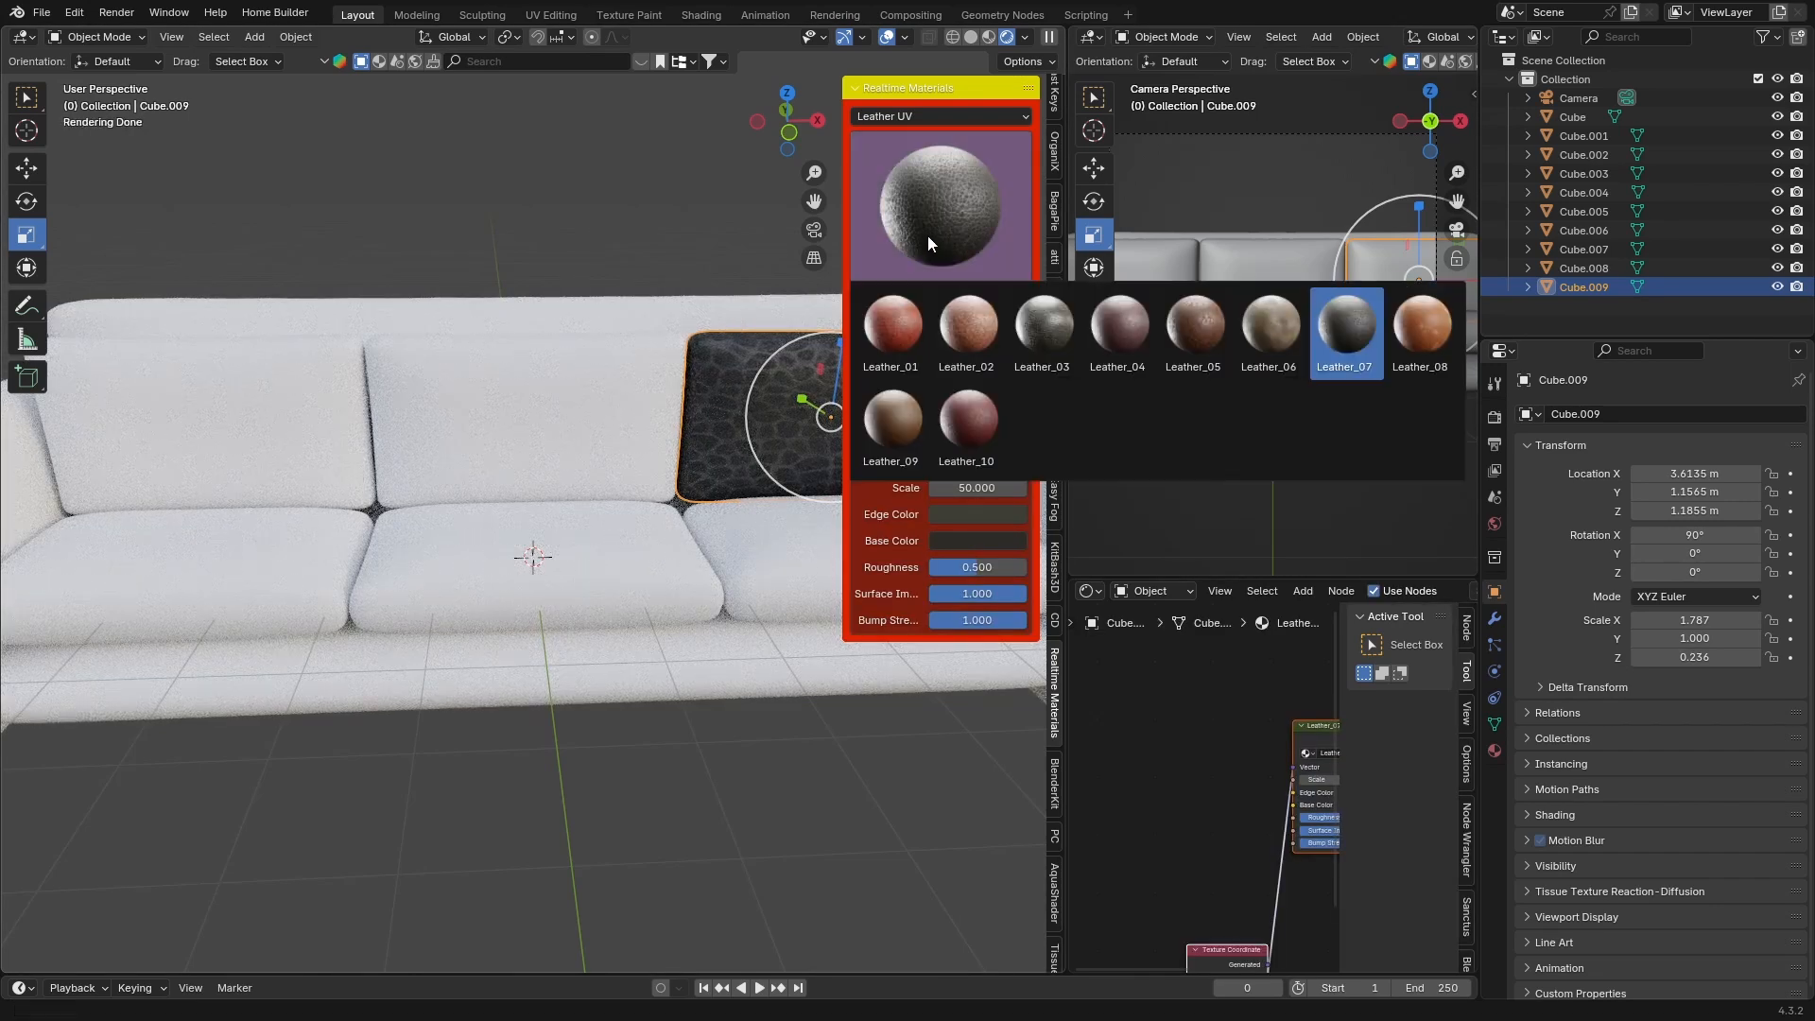
pyautogui.click(904, 217)
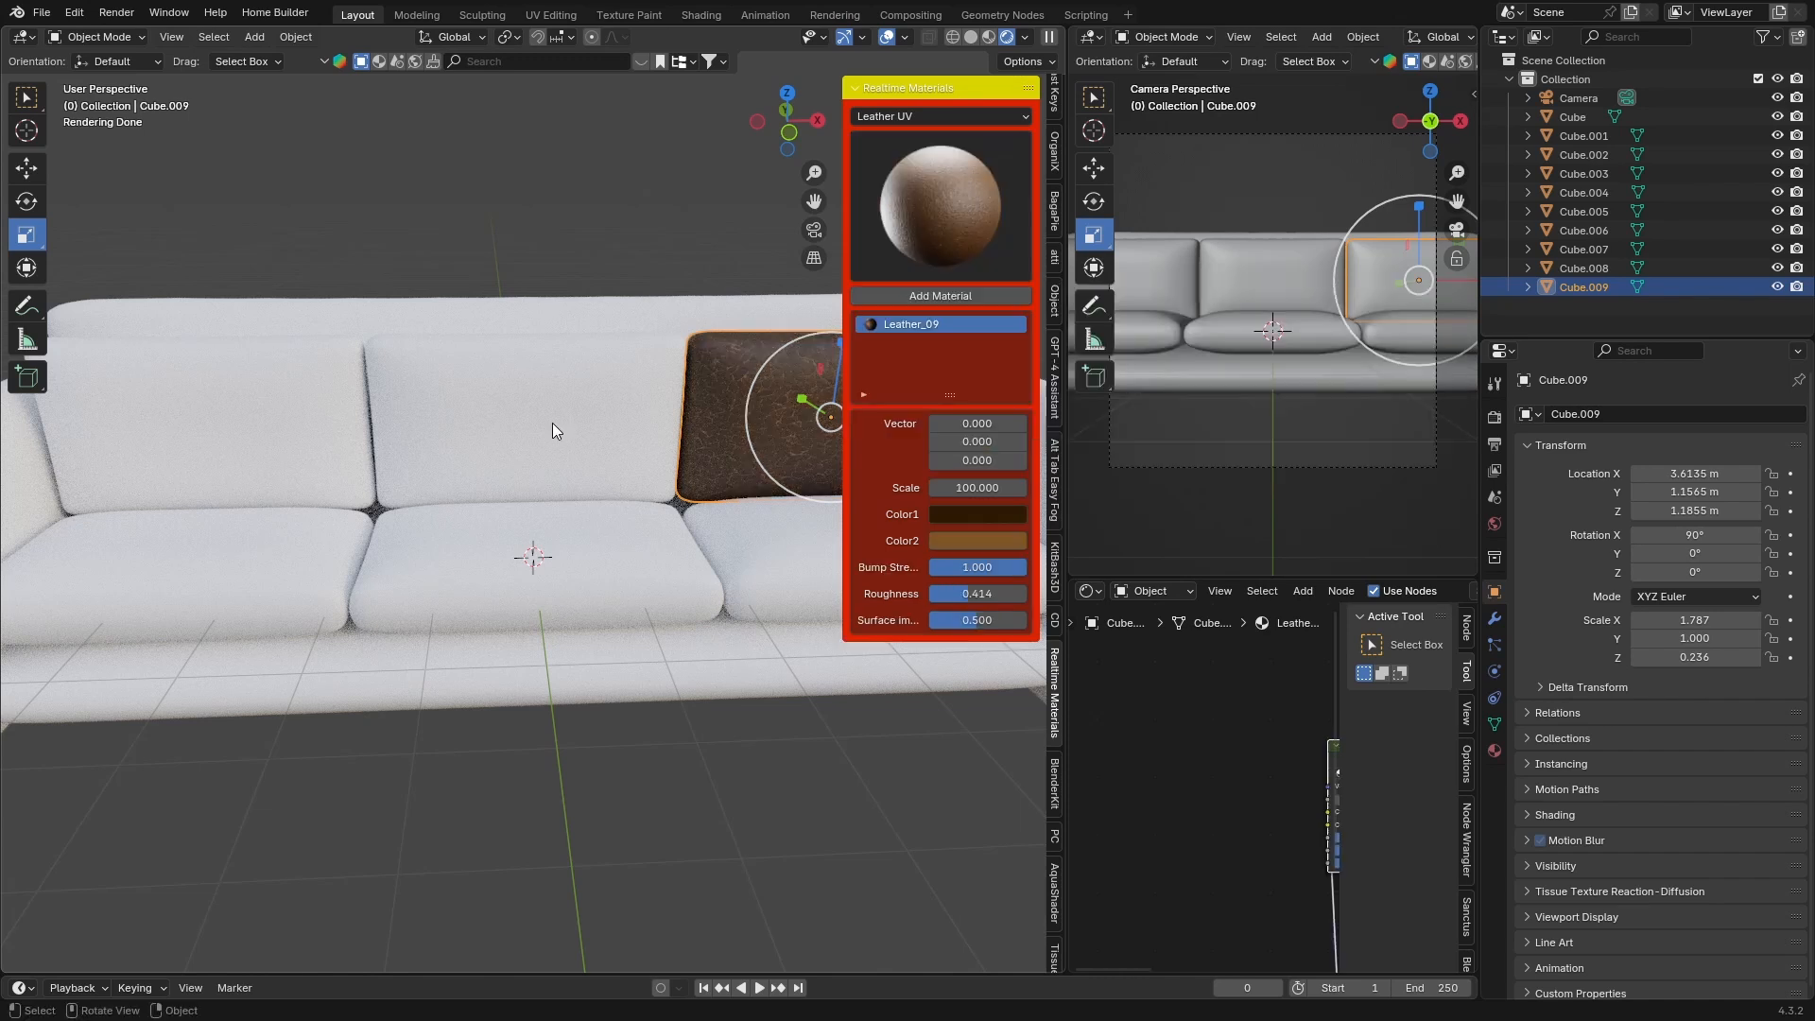
# Apply the same Leather_09 material to the middle and left back cushions, confirming each material dialog
pyautogui.click(552, 422)
pyautogui.click(956, 294)
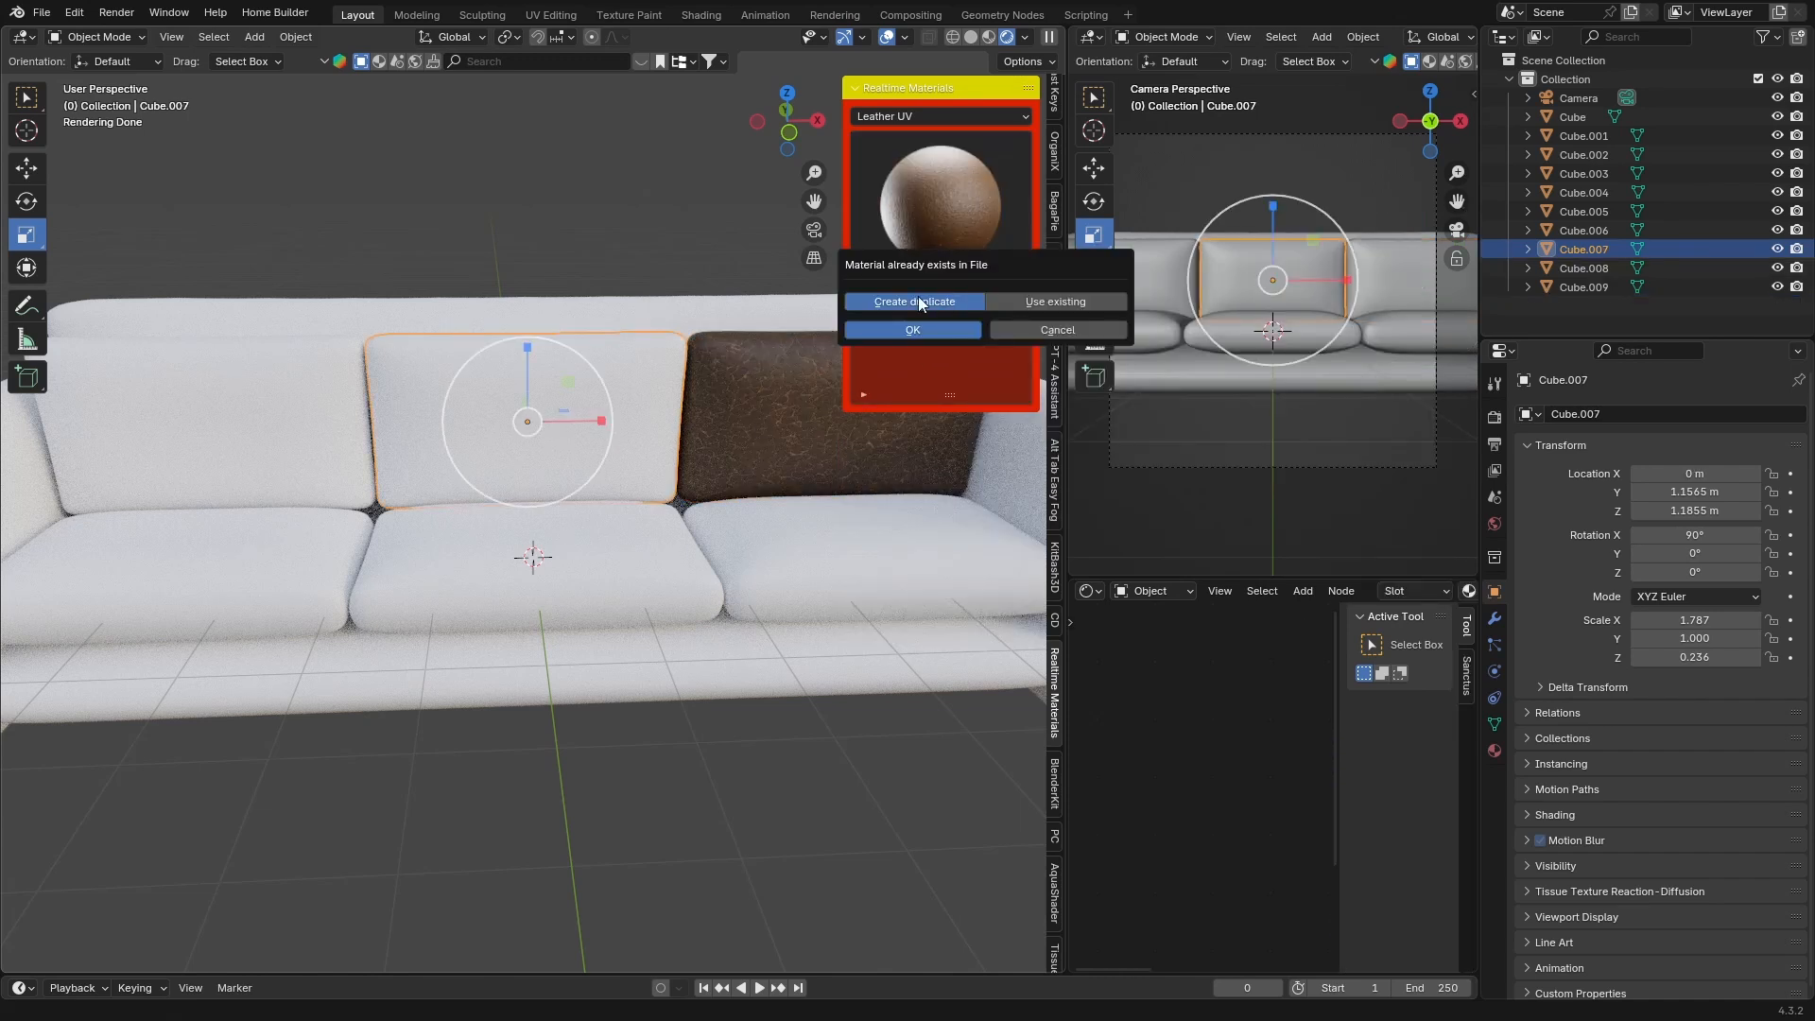
pyautogui.click(870, 330)
pyautogui.click(357, 397)
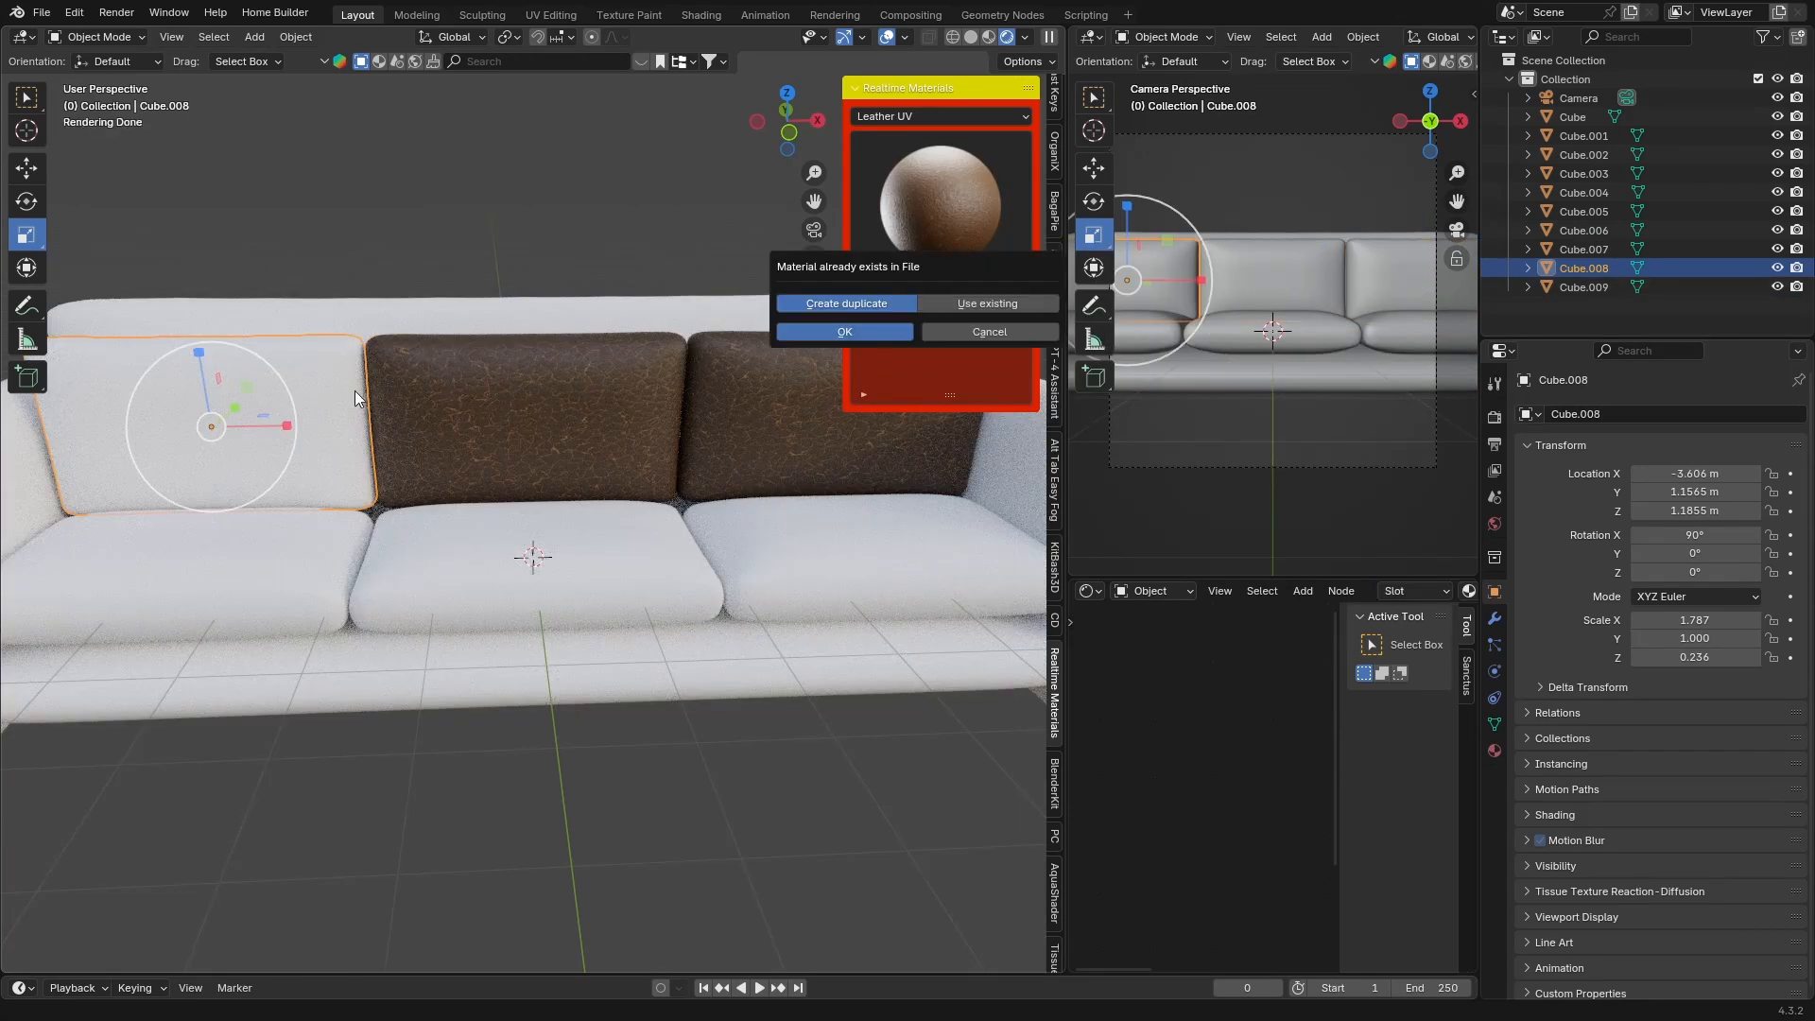
pyautogui.click(844, 333)
# Apply Leather_09 to the backrest, seat cushions, base and both armrests, confirming each dialog
pyautogui.click(836, 310)
pyautogui.click(900, 298)
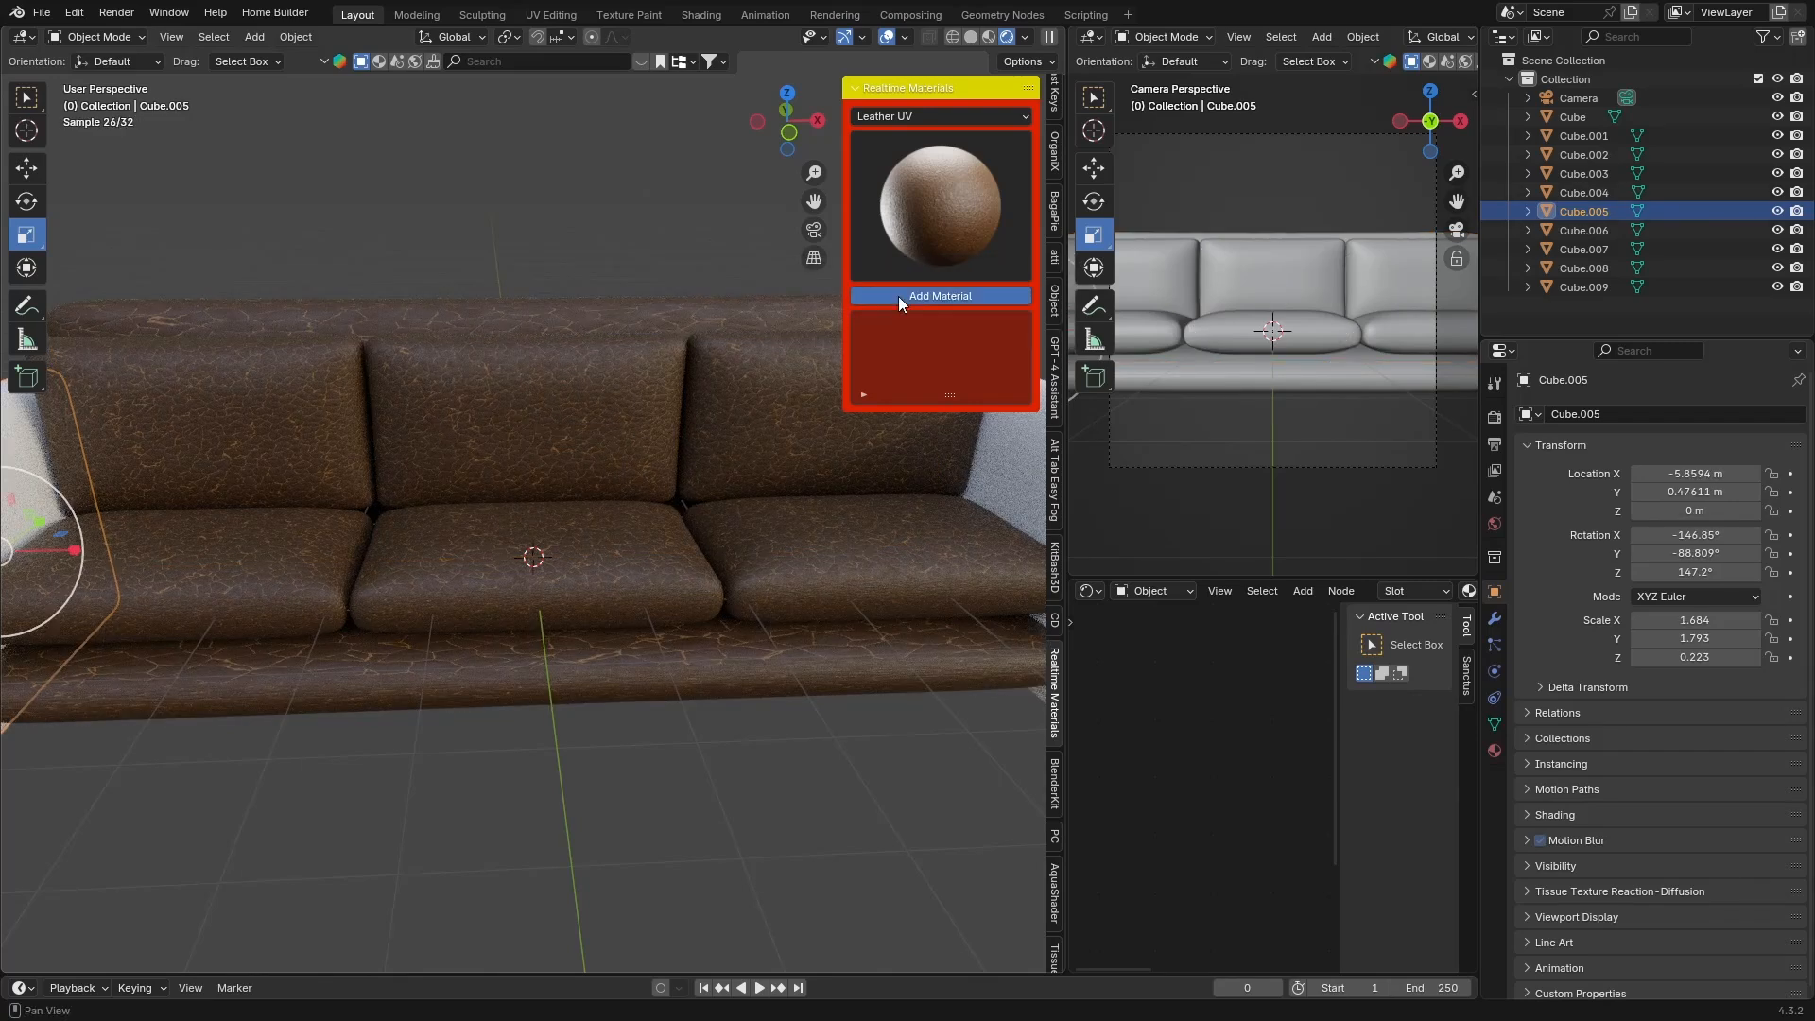
pyautogui.click(898, 297)
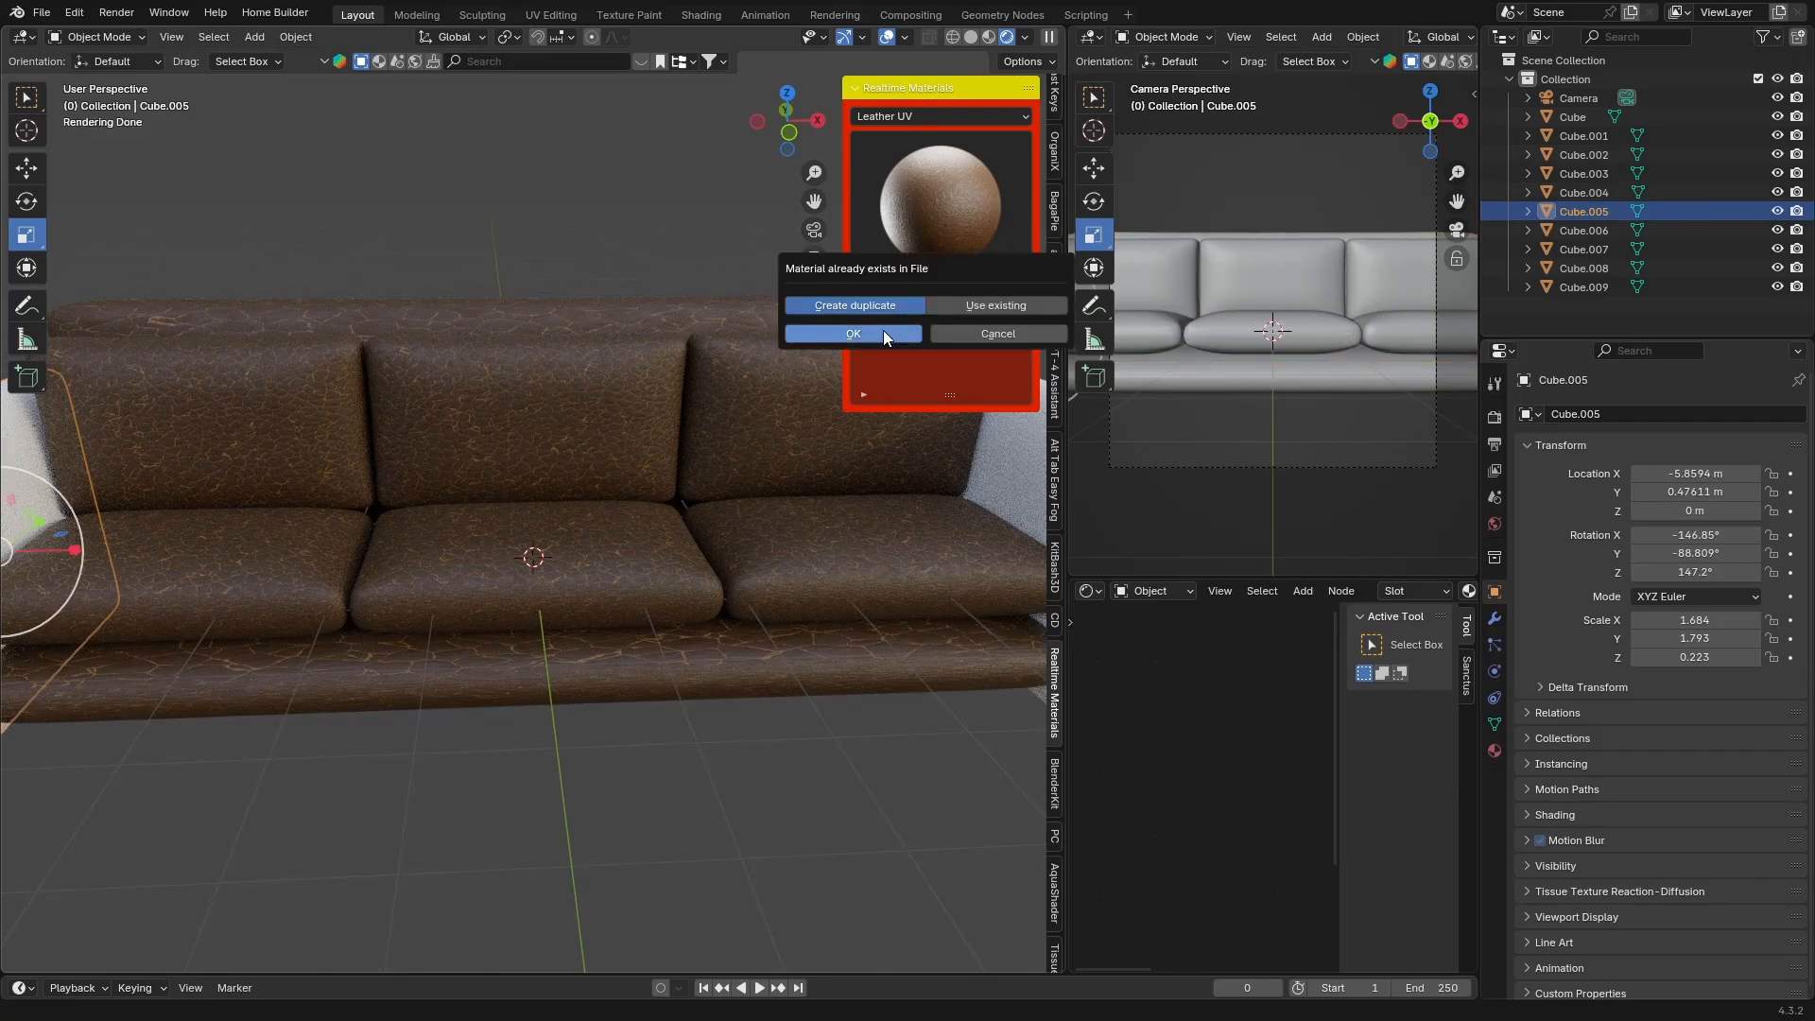
pyautogui.click(883, 331)
pyautogui.click(923, 297)
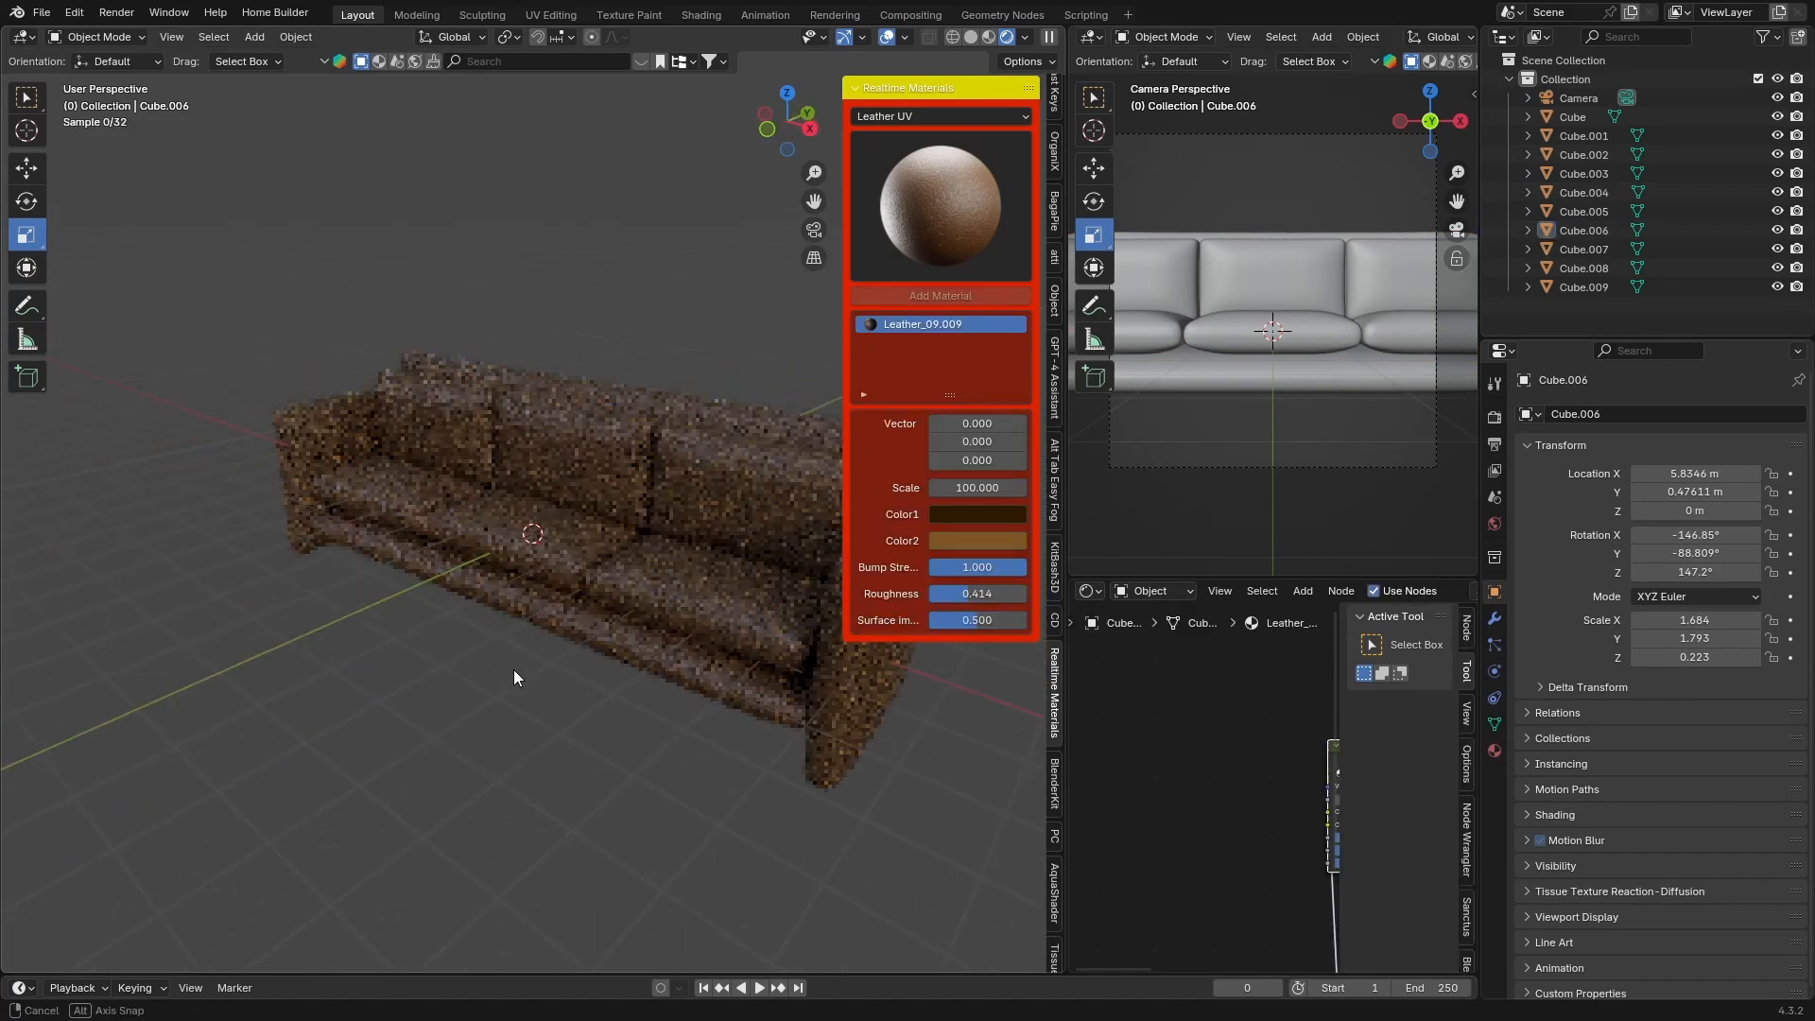
pyautogui.moveTo(514, 669); pyautogui.dragTo(446, 649, button='middle')
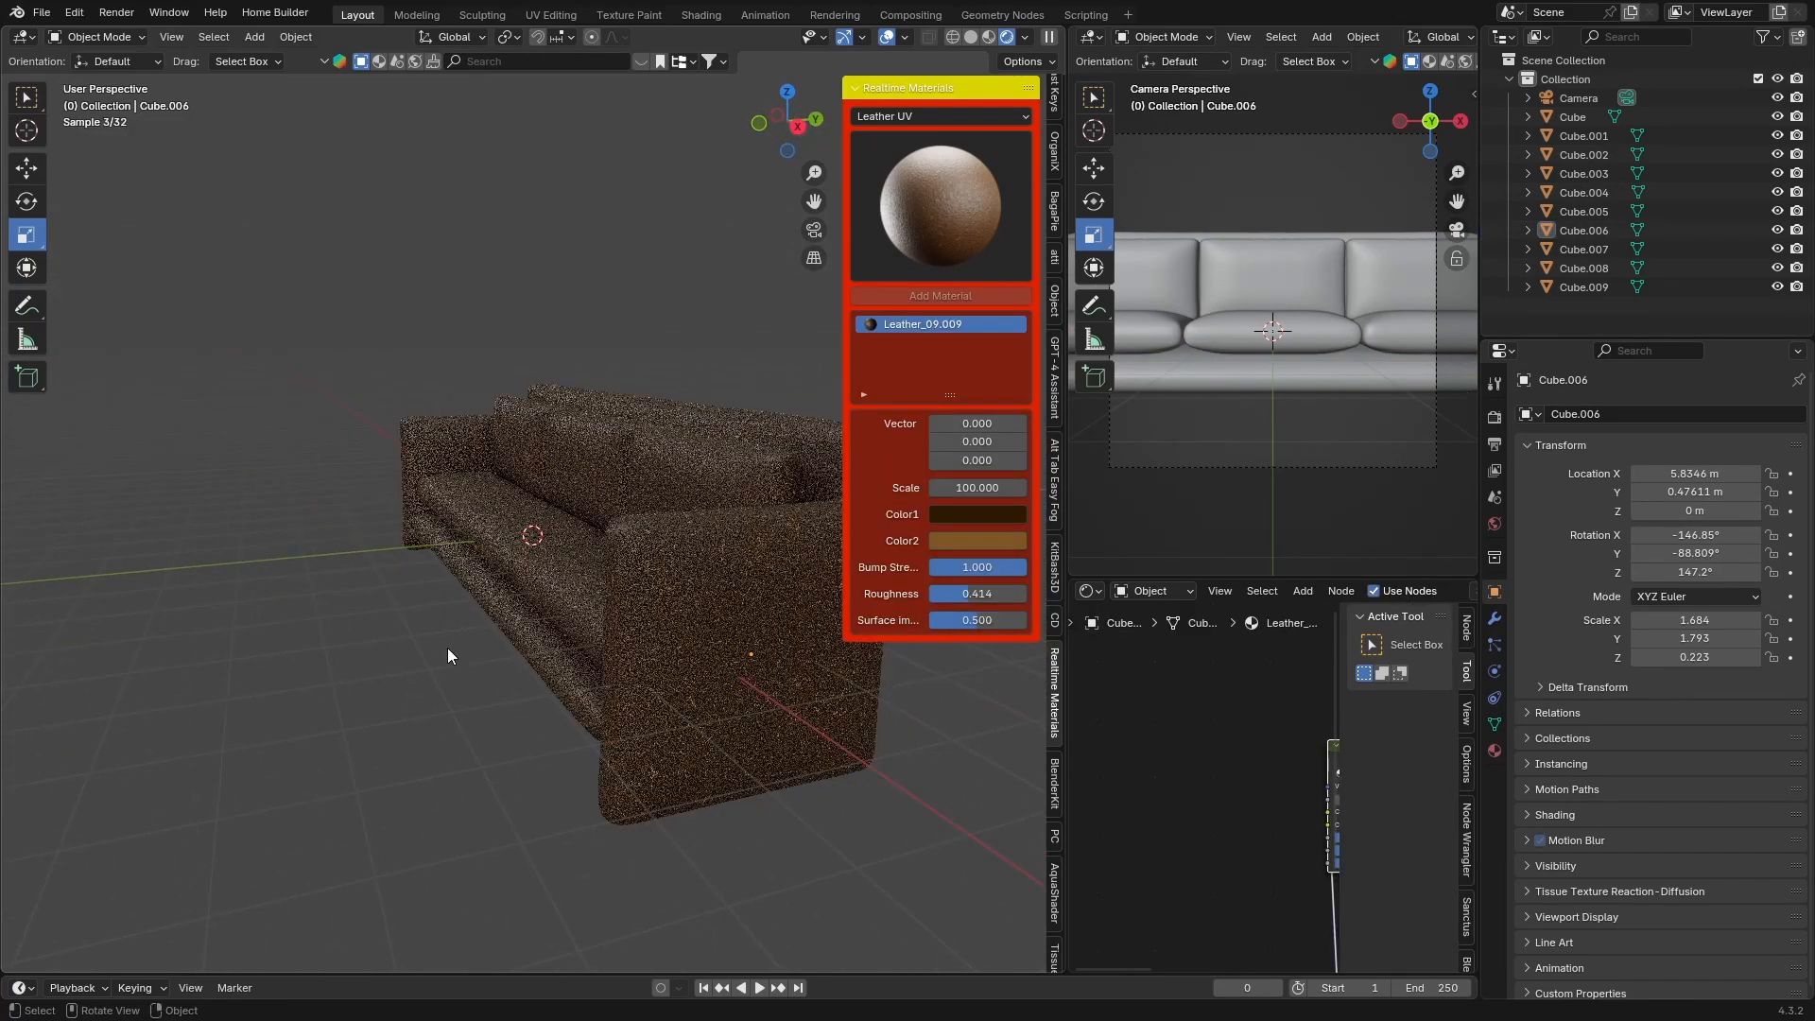
pyautogui.moveTo(331, 649); pyautogui.dragTo(833, 427, button='middle')
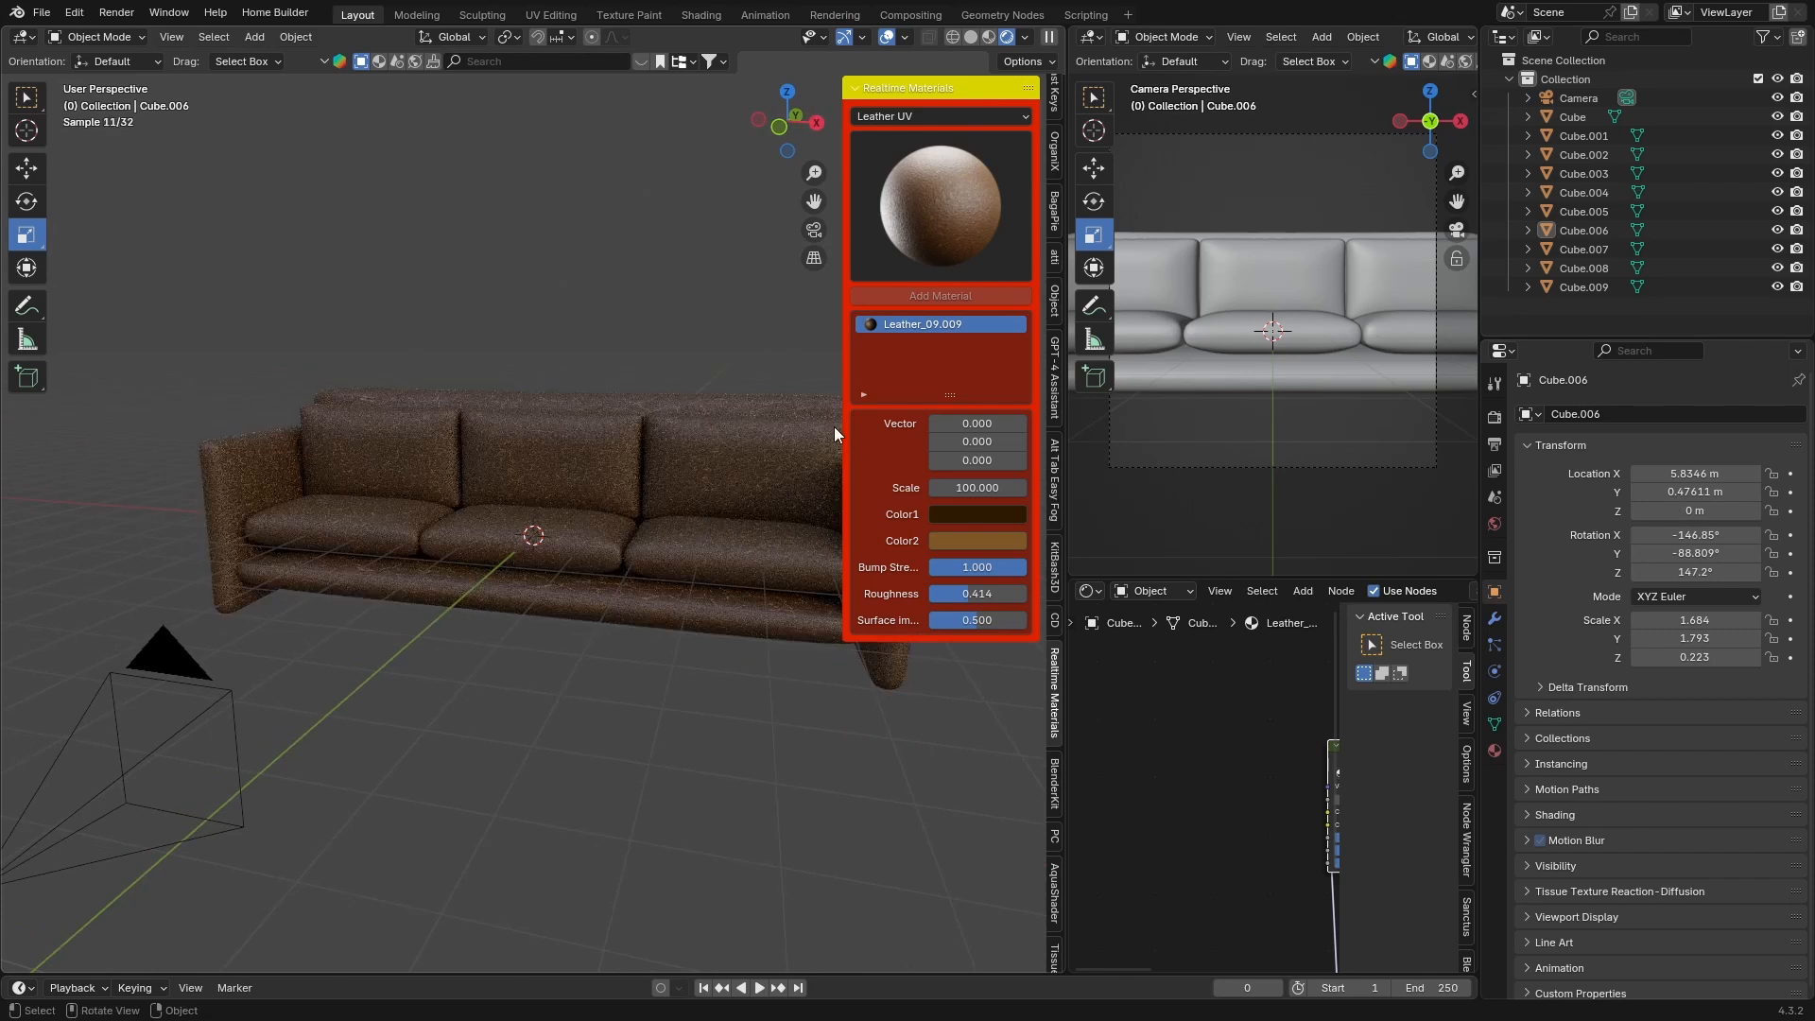
# Close the sidebar and orbit around the leather sofa to inspect it
pyautogui.press('n')
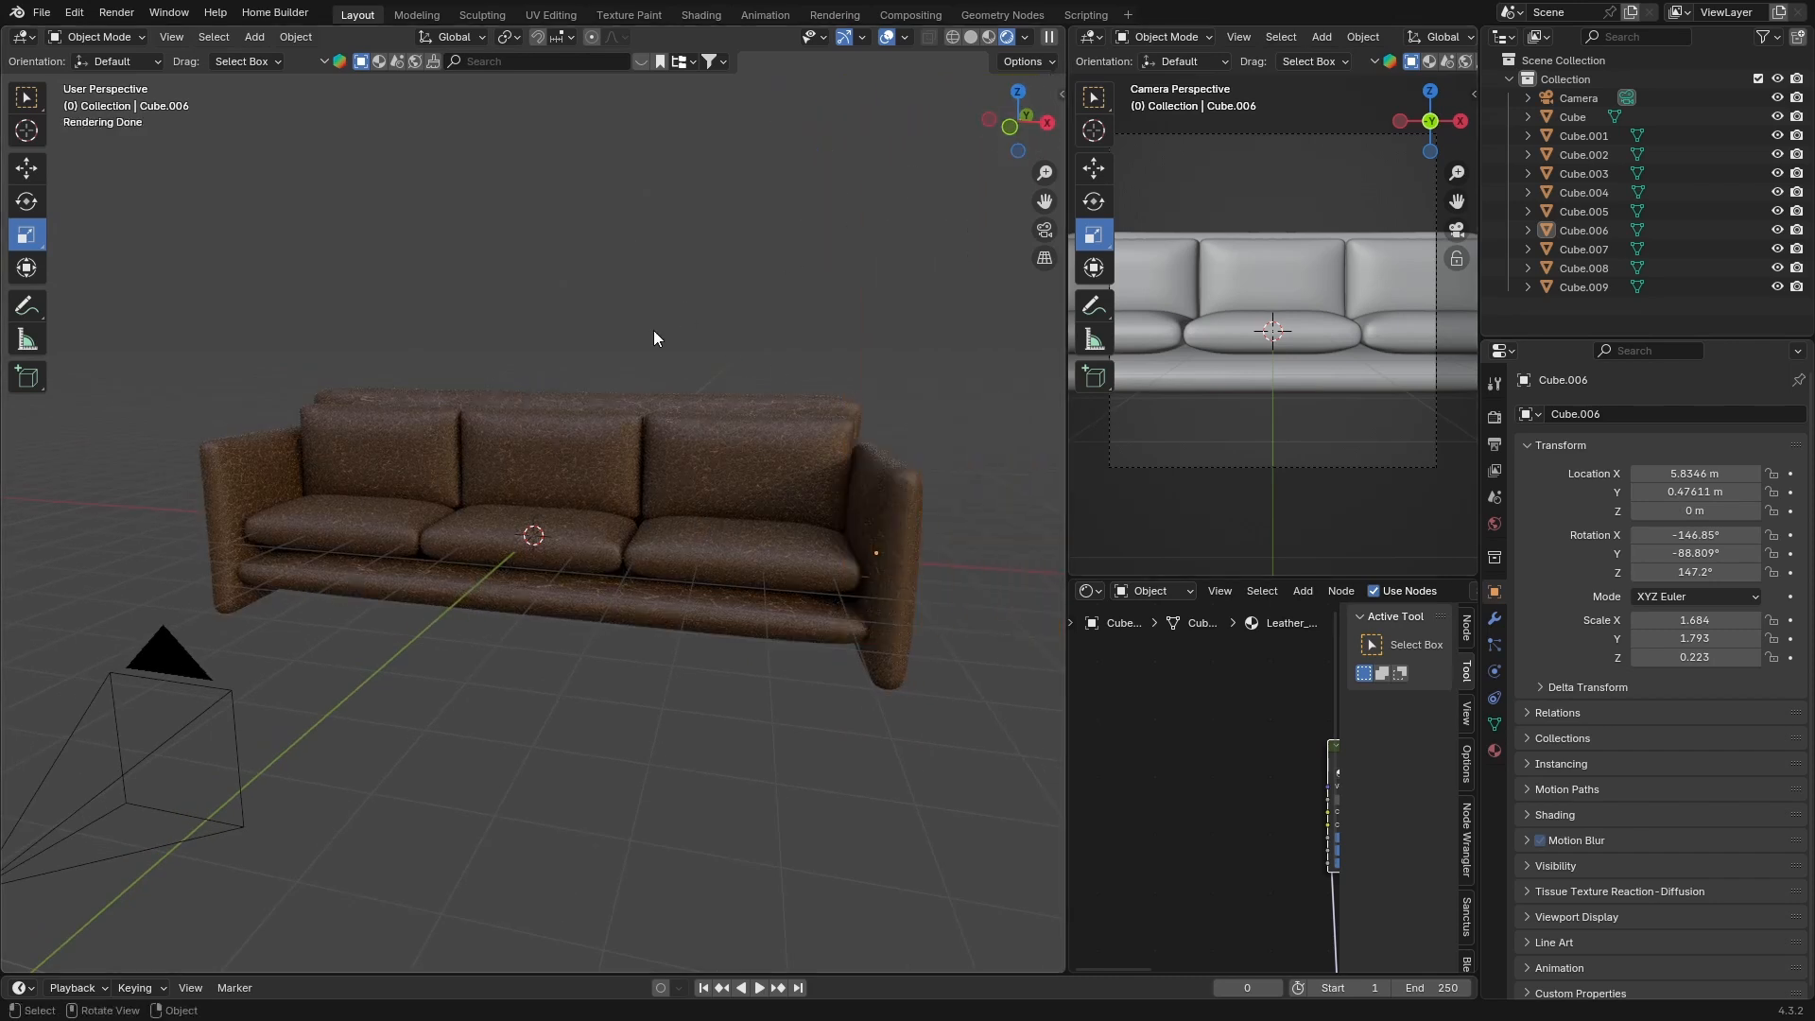
pyautogui.moveTo(818, 665); pyautogui.dragTo(825, 620, button='middle')
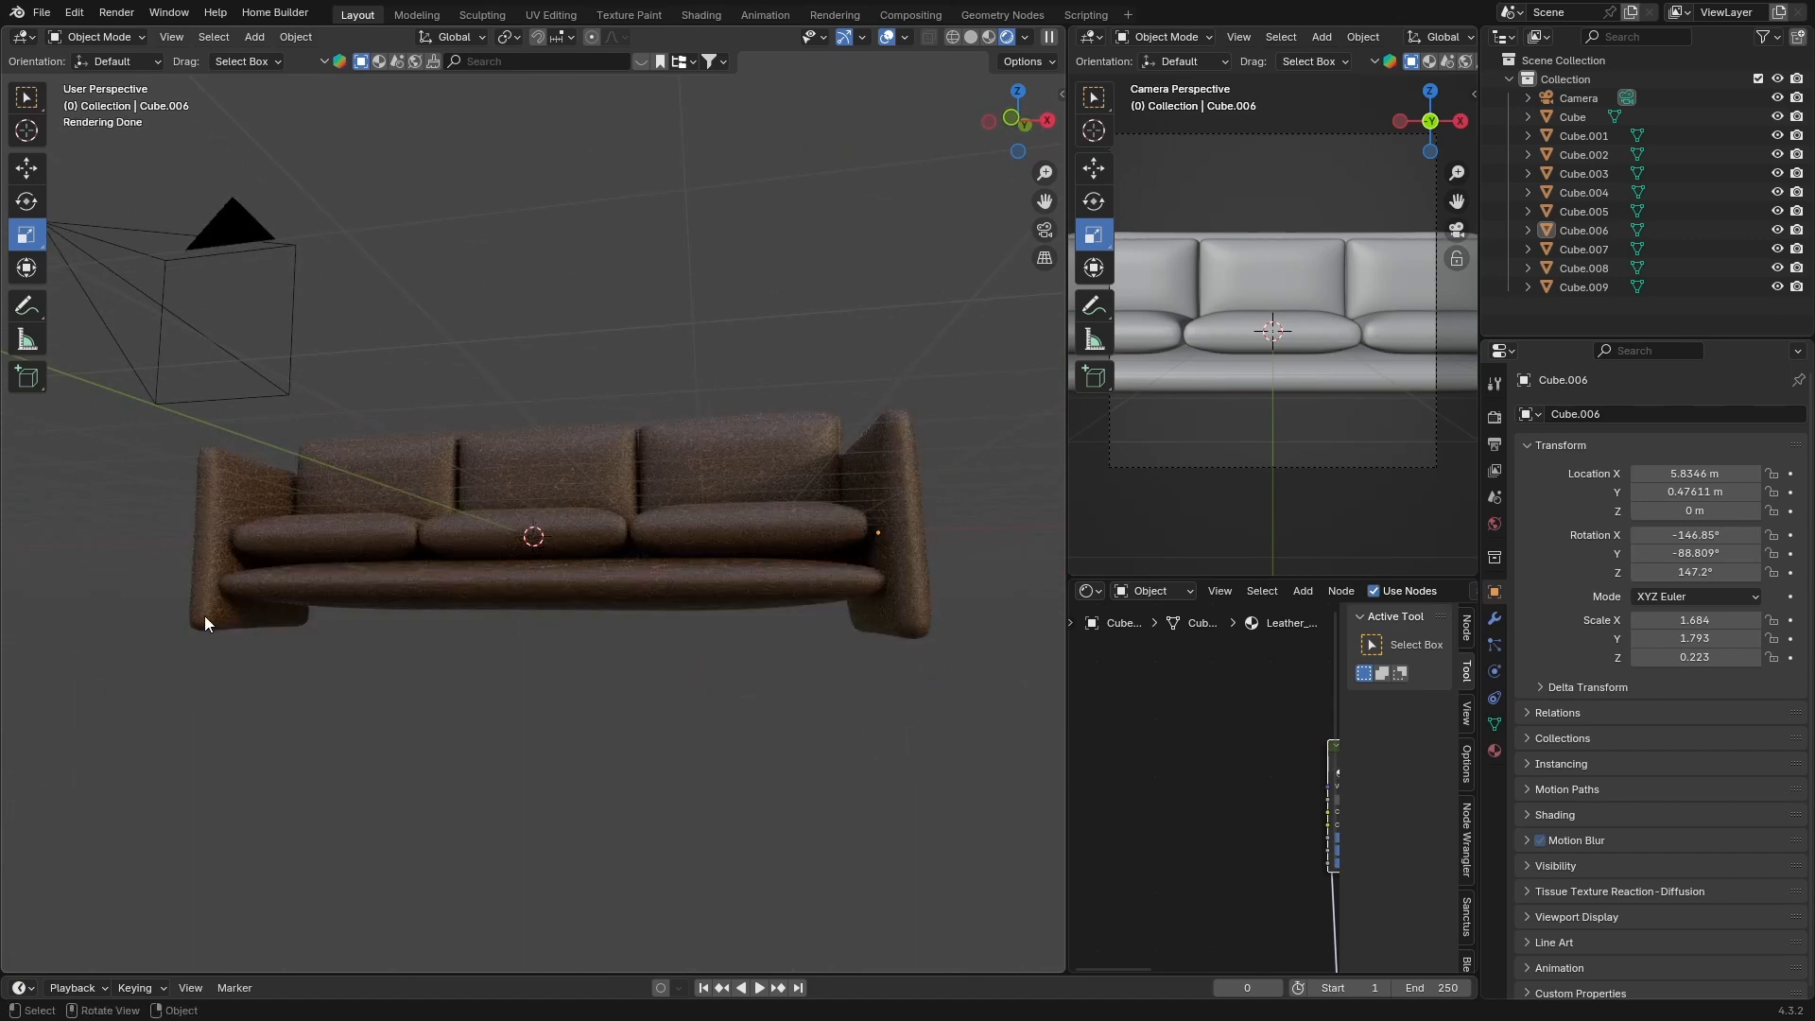
pyautogui.moveTo(527, 711); pyautogui.dragTo(466, 758, button='middle')
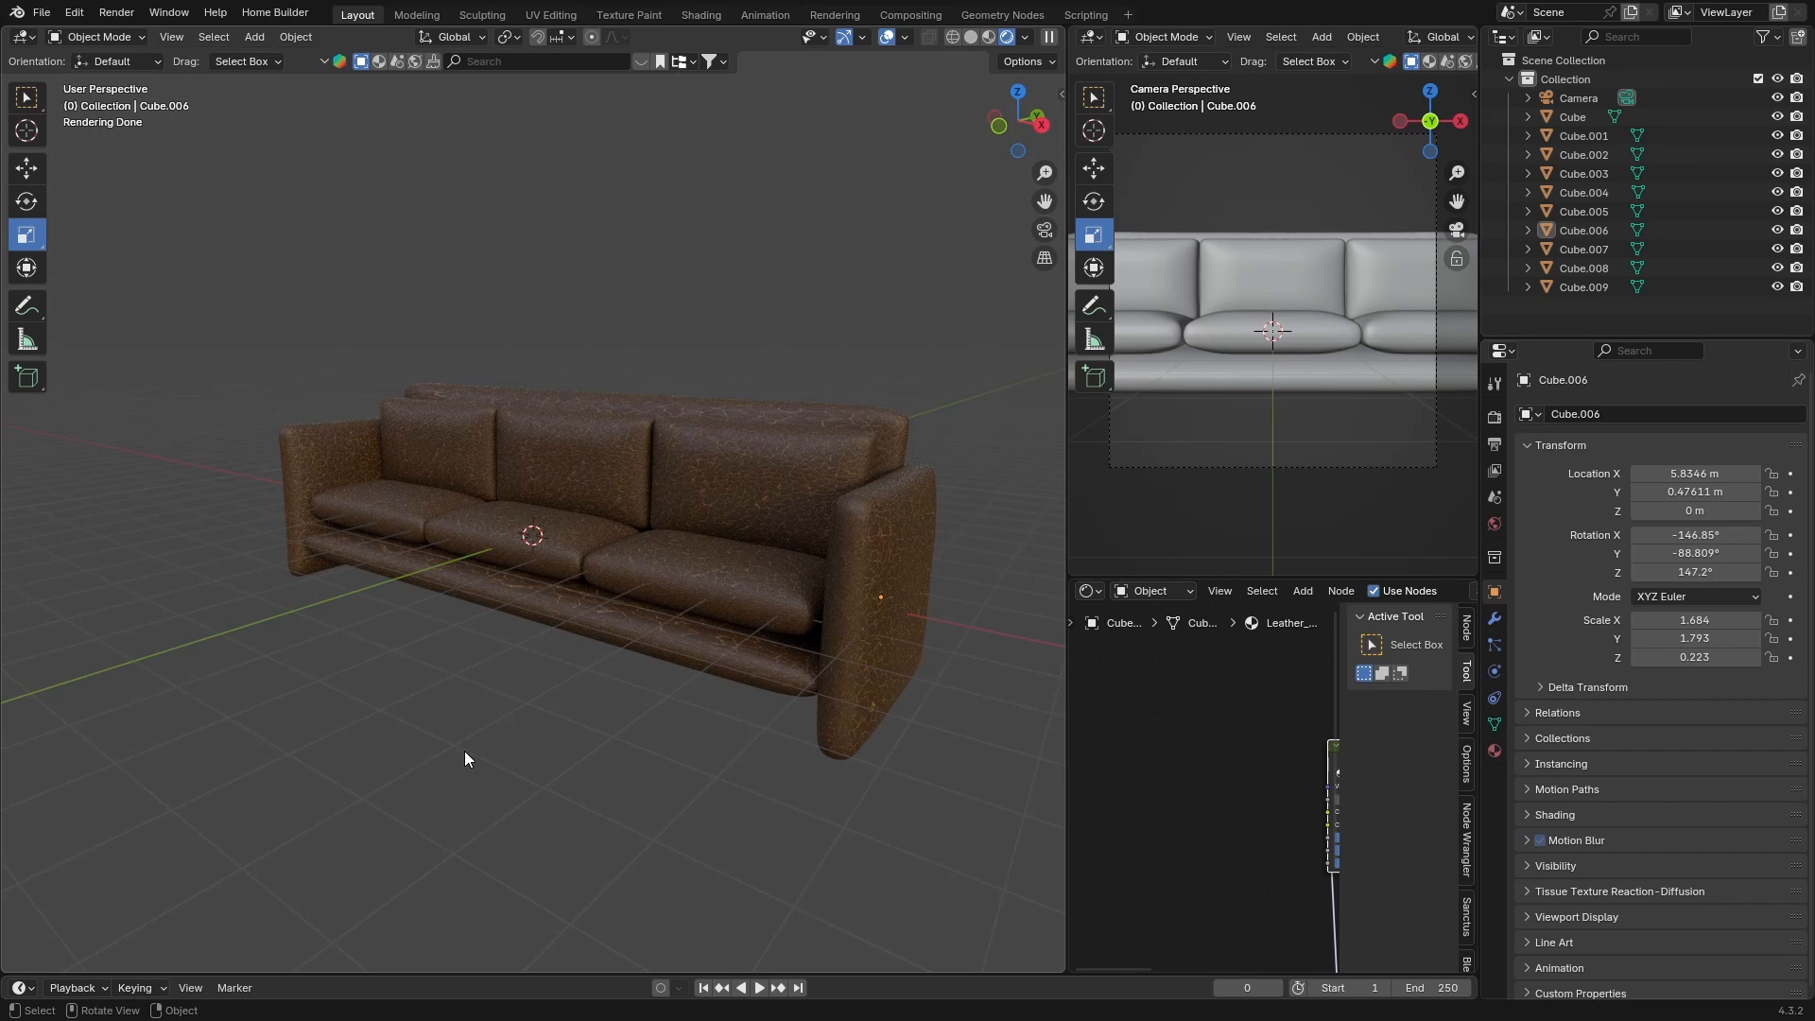